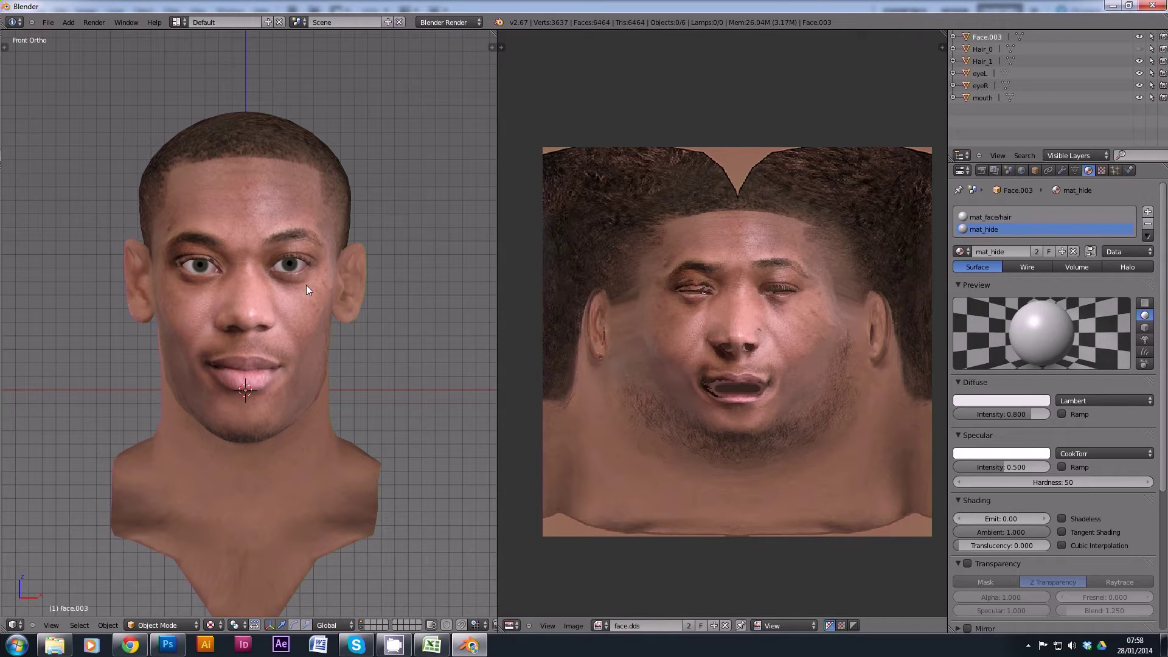
- Switch to Photoshop, compare the Balotelli sample texture with the reference photo in Chrome, and hide the Balotelli group
{"action": "left_click", "coordinate": [168, 645]}
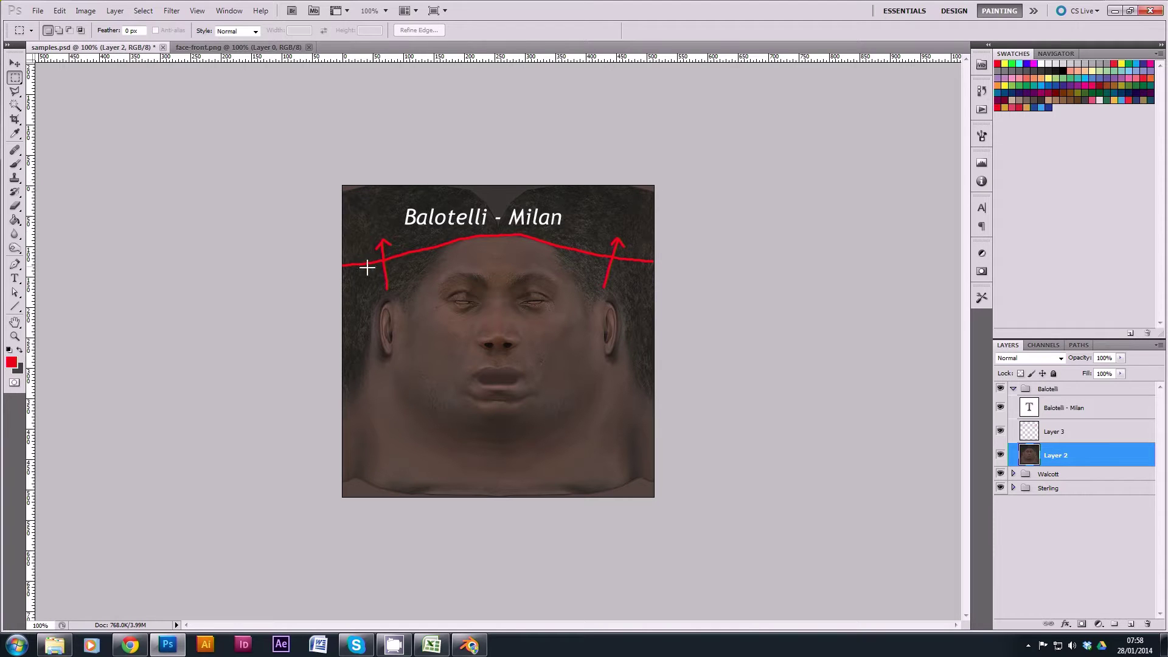
{"action": "left_click", "coordinate": [136, 647]}
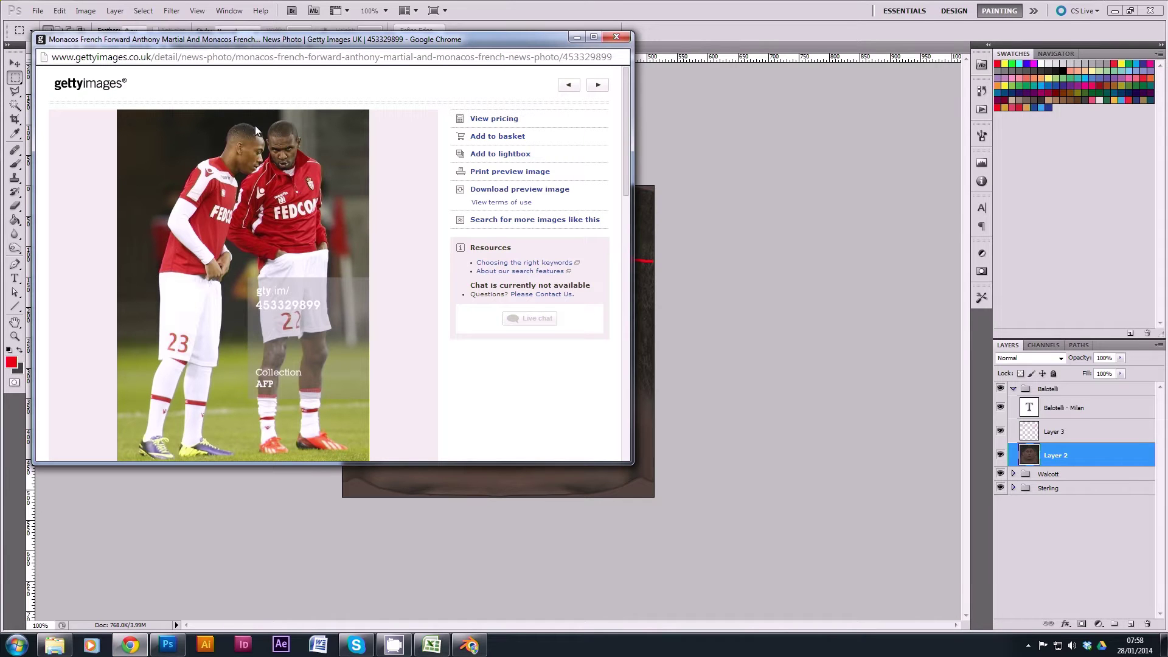
{"action": "left_click", "coordinate": [664, 292]}
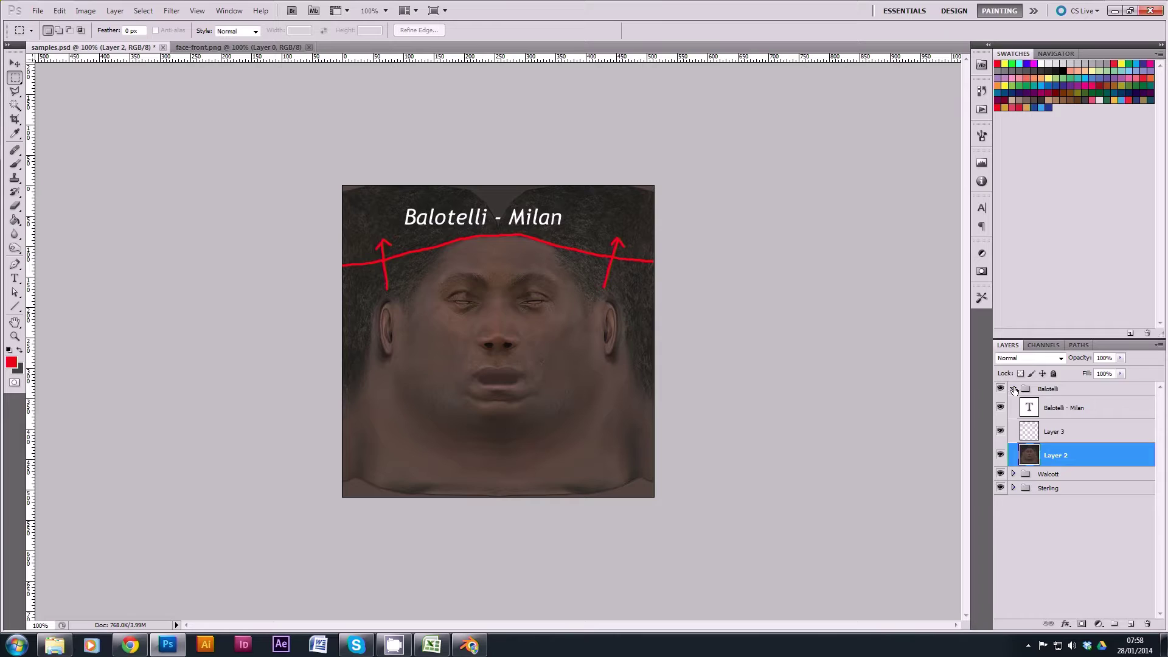
{"action": "left_click", "coordinate": [1013, 390]}
{"action": "left_click", "coordinate": [999, 388]}
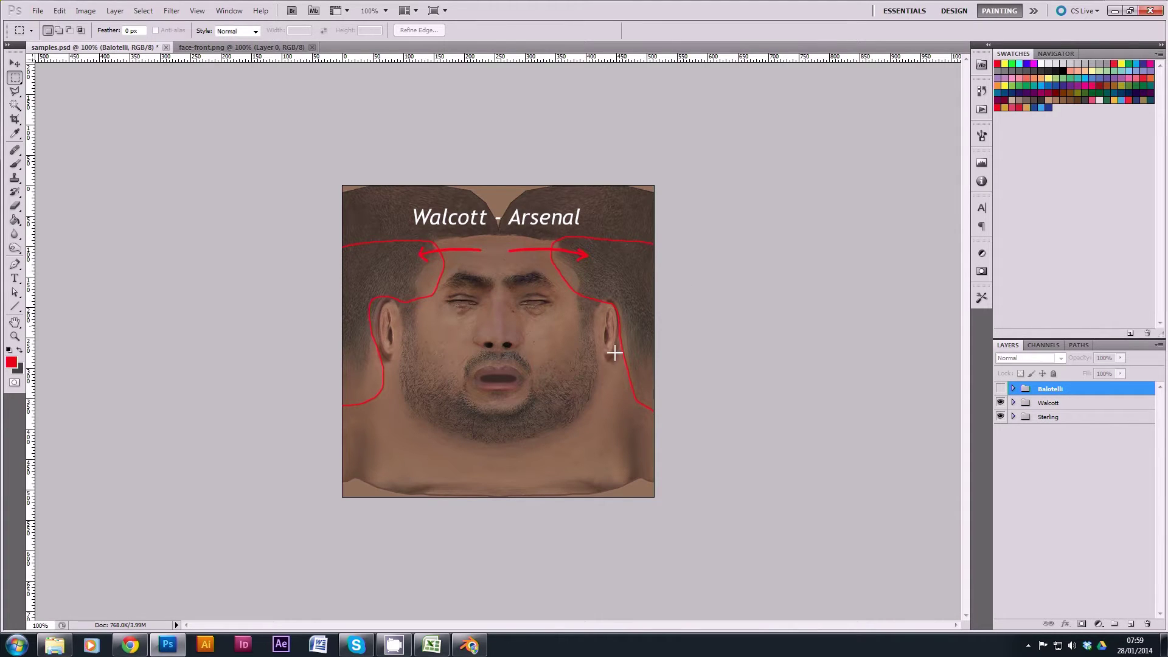
- Compare the Walcott and Sterling sample textures with the reference photo in Chrome, hiding the Walcott group in between
{"action": "left_click", "coordinate": [131, 644]}
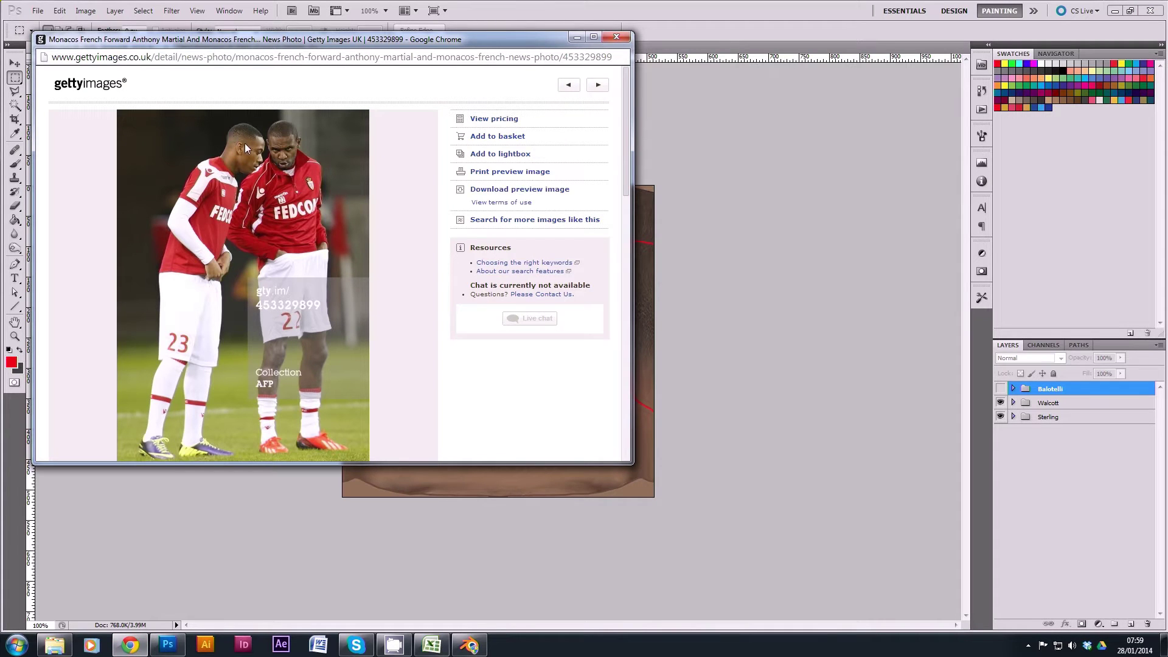
{"action": "left_click", "coordinate": [727, 255]}
{"action": "left_click", "coordinate": [1000, 402]}
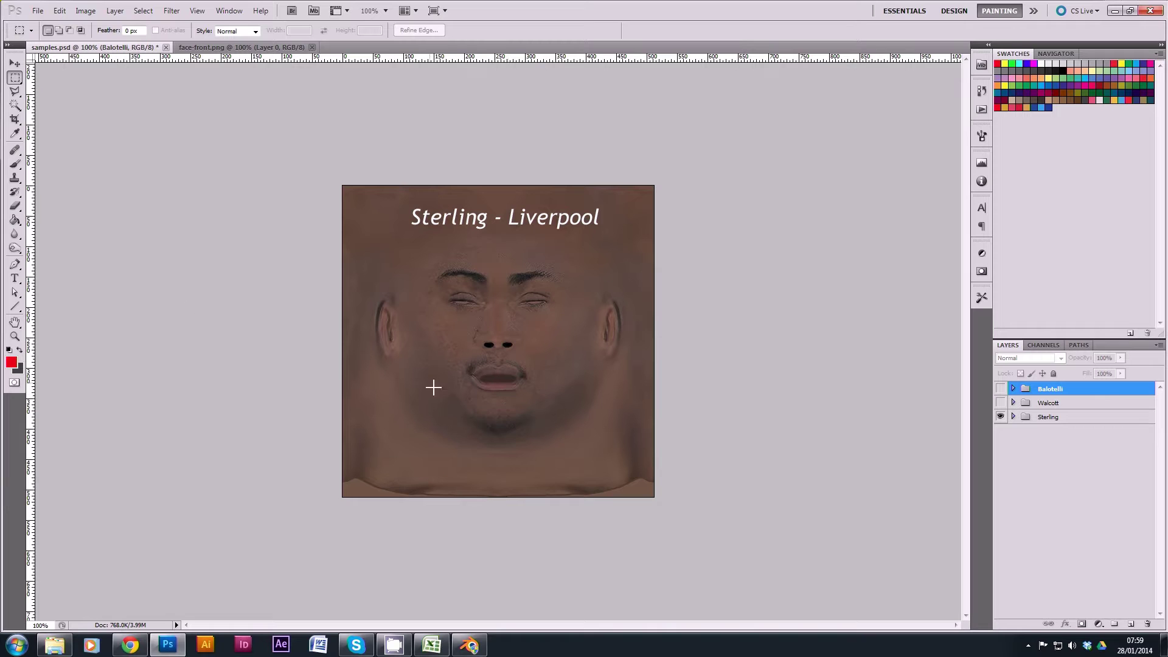
{"action": "left_click", "coordinate": [129, 645]}
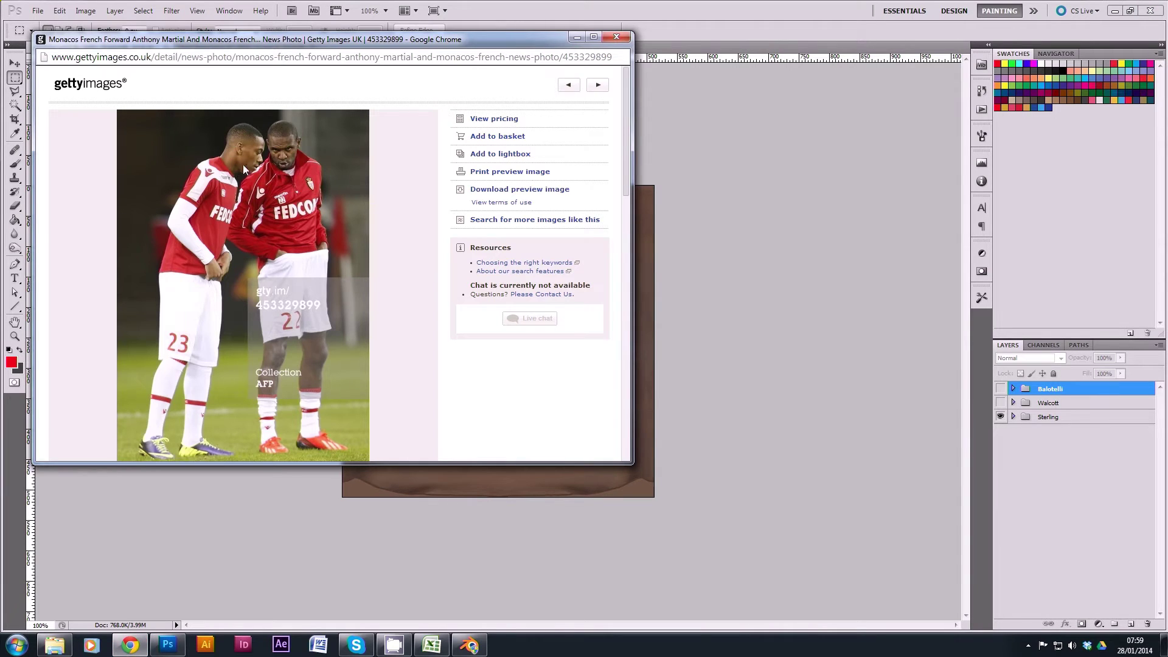
{"action": "left_click", "coordinate": [698, 336]}
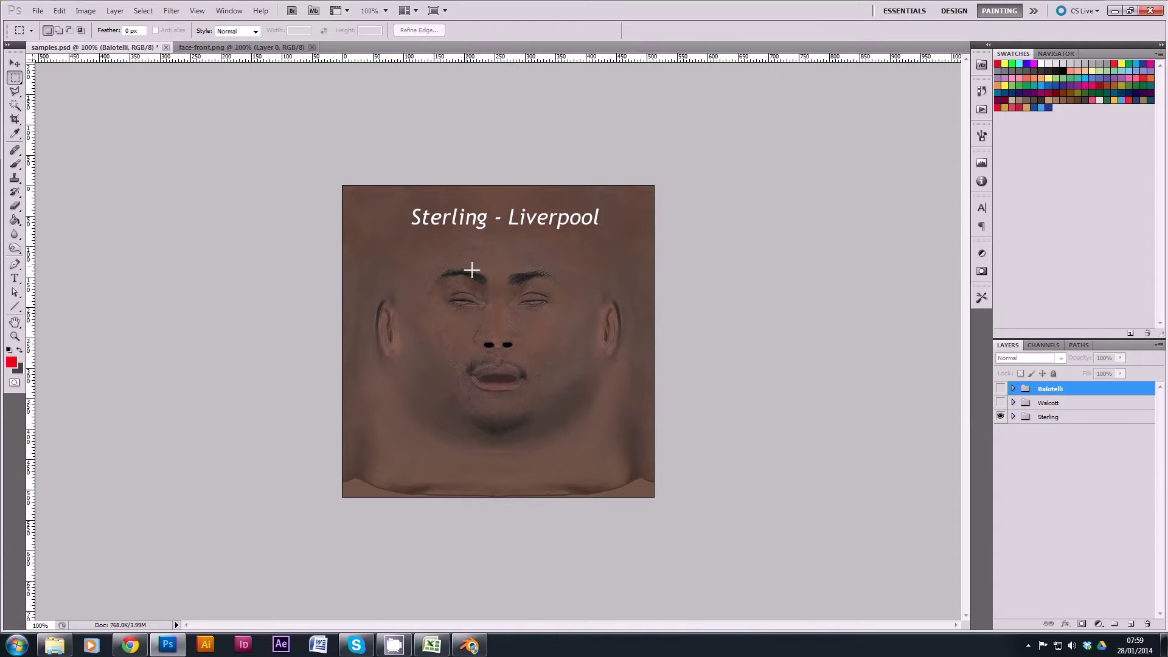
- Copy the whole face texture layer of the Sterling group in samples.psd into face-front.png as a new layer
{"action": "left_click", "coordinate": [1013, 417]}
{"action": "left_click", "coordinate": [1061, 461]}
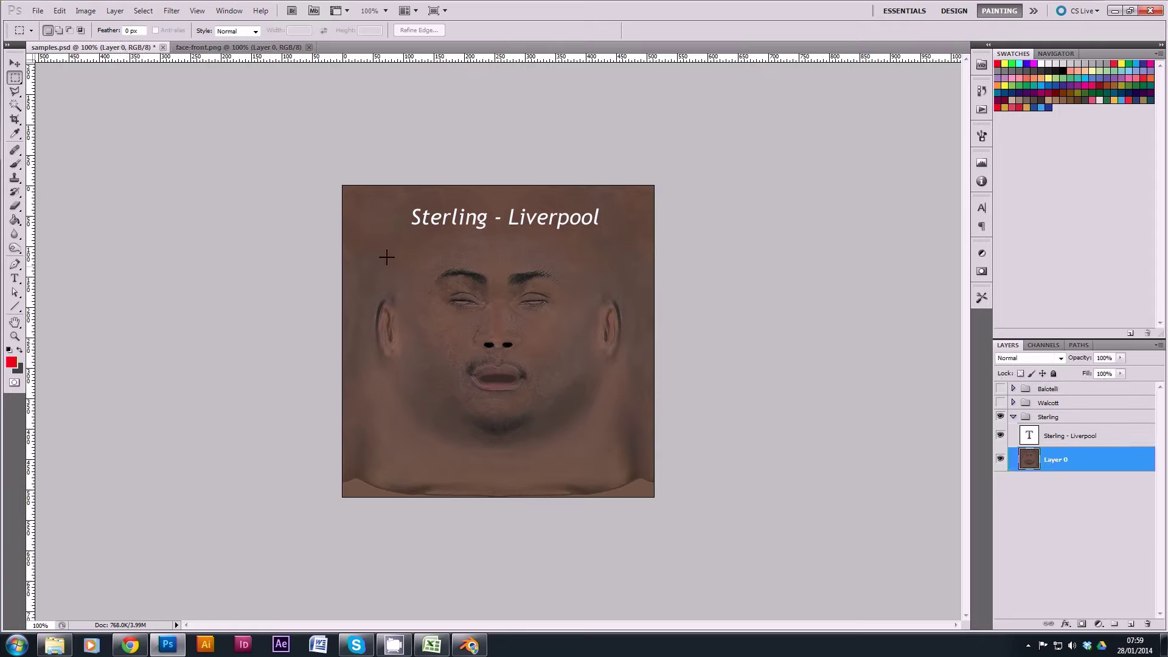
{"action": "key", "text": "ctrl+a"}
{"action": "key", "text": "ctrl+c"}
{"action": "left_click", "coordinate": [229, 47]}
{"action": "key", "text": "ctrl+v"}
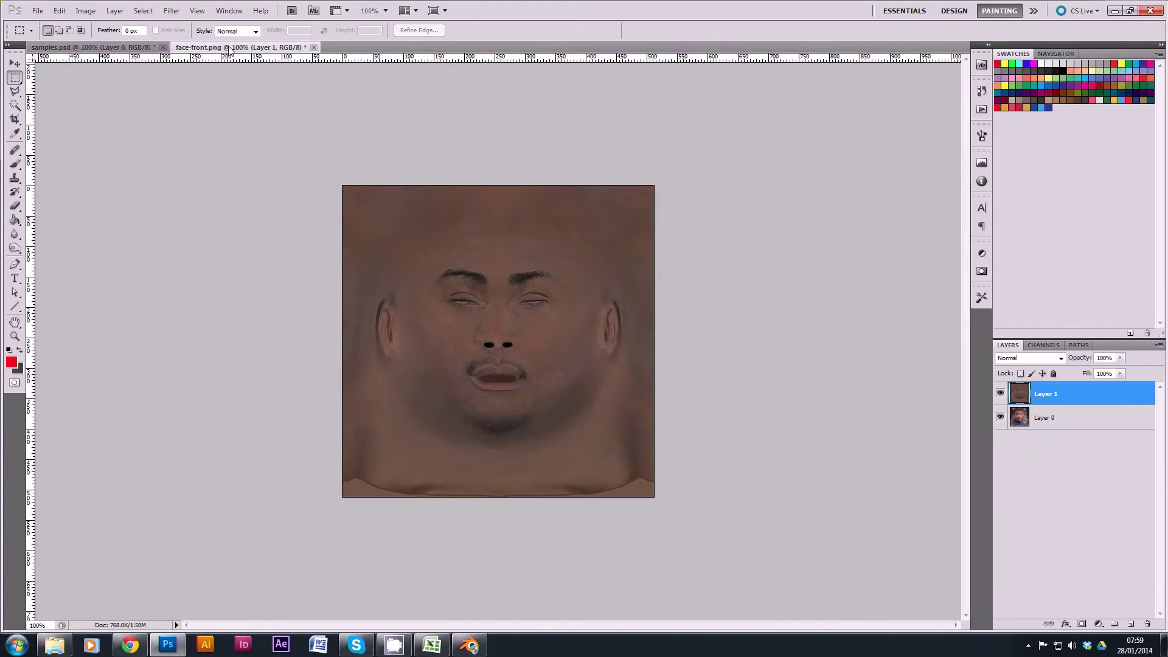
- Show the Walcott group in samples.psd and copy its face texture, Layer 6, into face-front.png as a new layer
{"action": "left_click", "coordinate": [114, 48]}
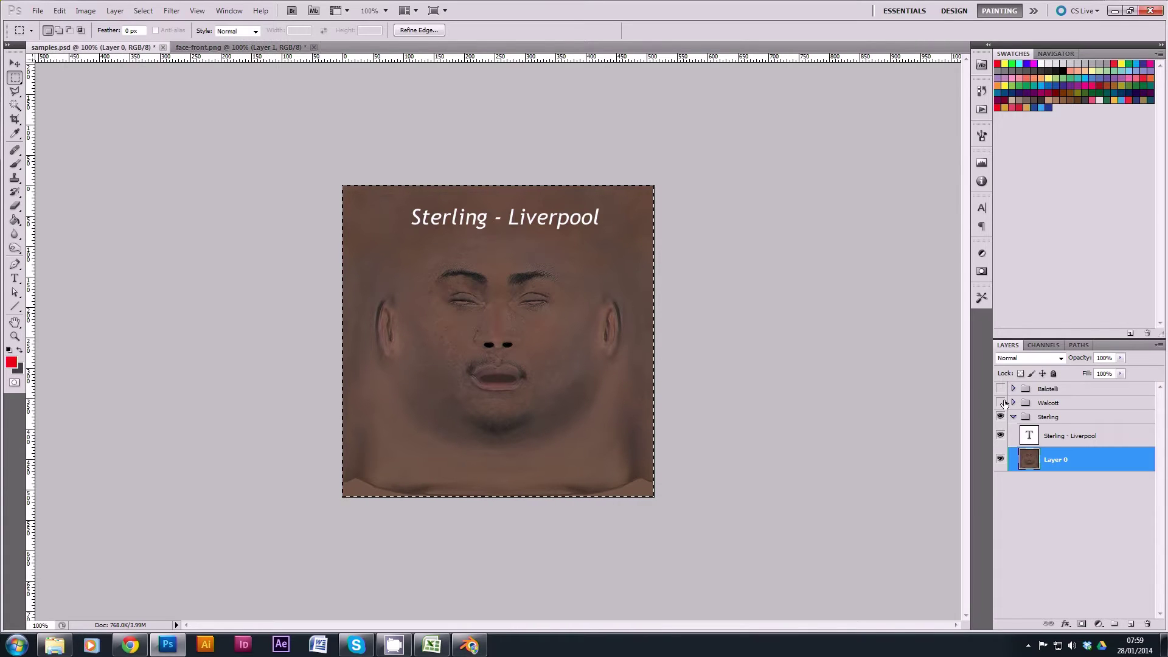
{"action": "left_click", "coordinate": [1013, 417]}
{"action": "left_click", "coordinate": [999, 402]}
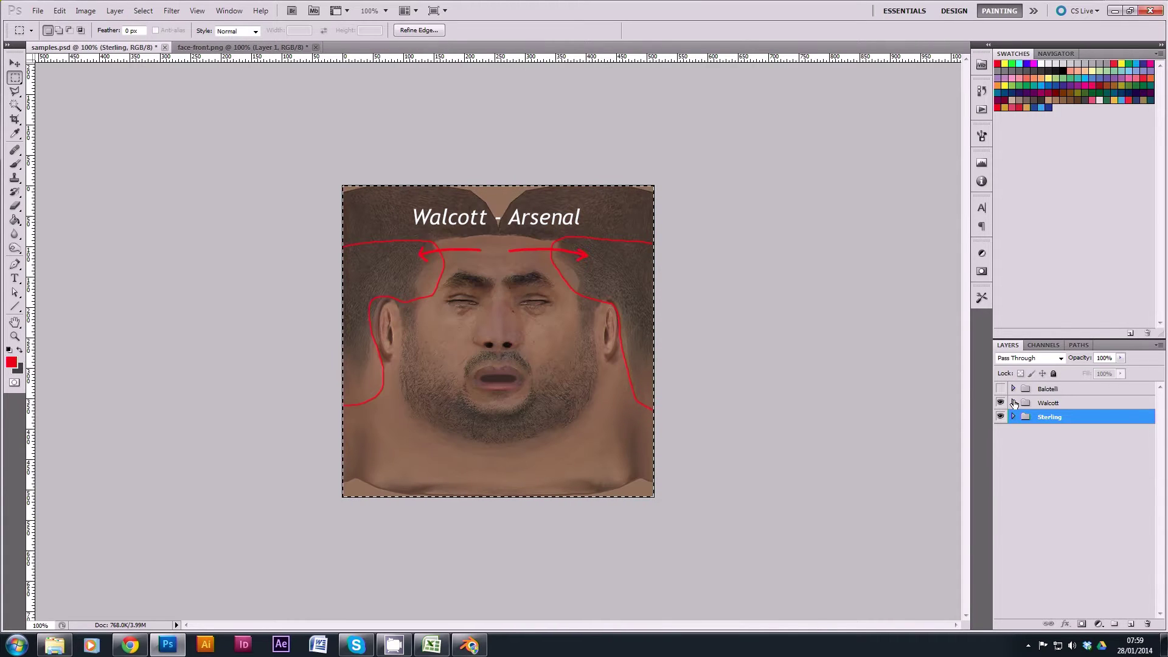
{"action": "left_click", "coordinate": [1013, 403]}
{"action": "left_click", "coordinate": [1059, 472]}
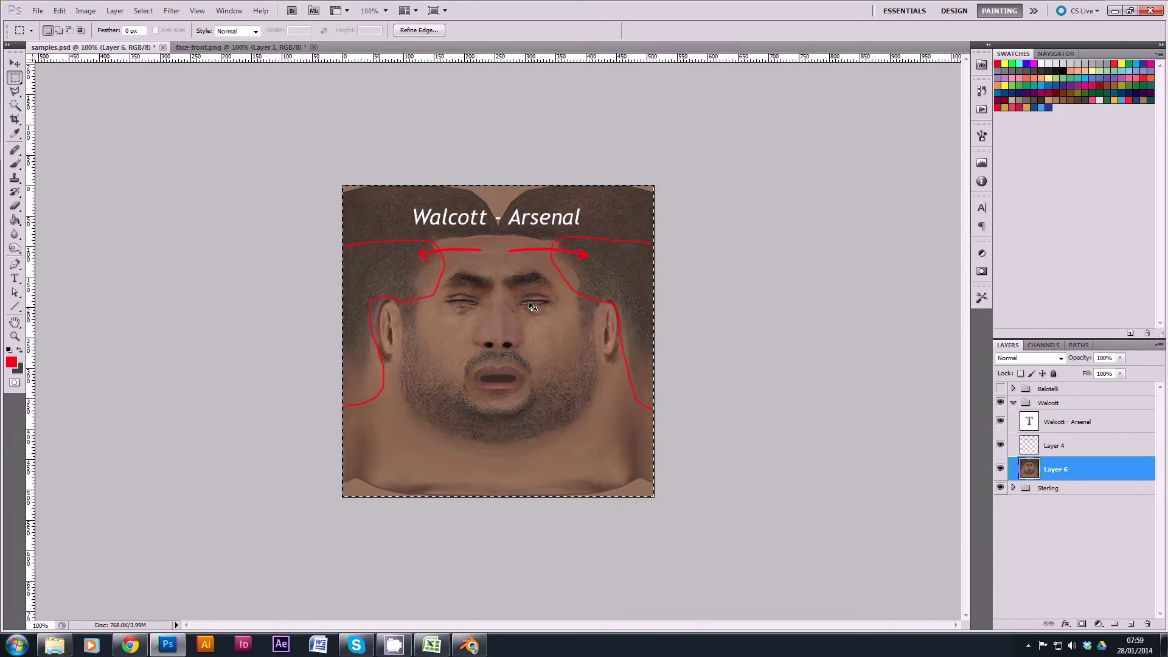
{"action": "left_click_drag", "start_coordinate": [242, 52], "coordinate": [589, 227]}
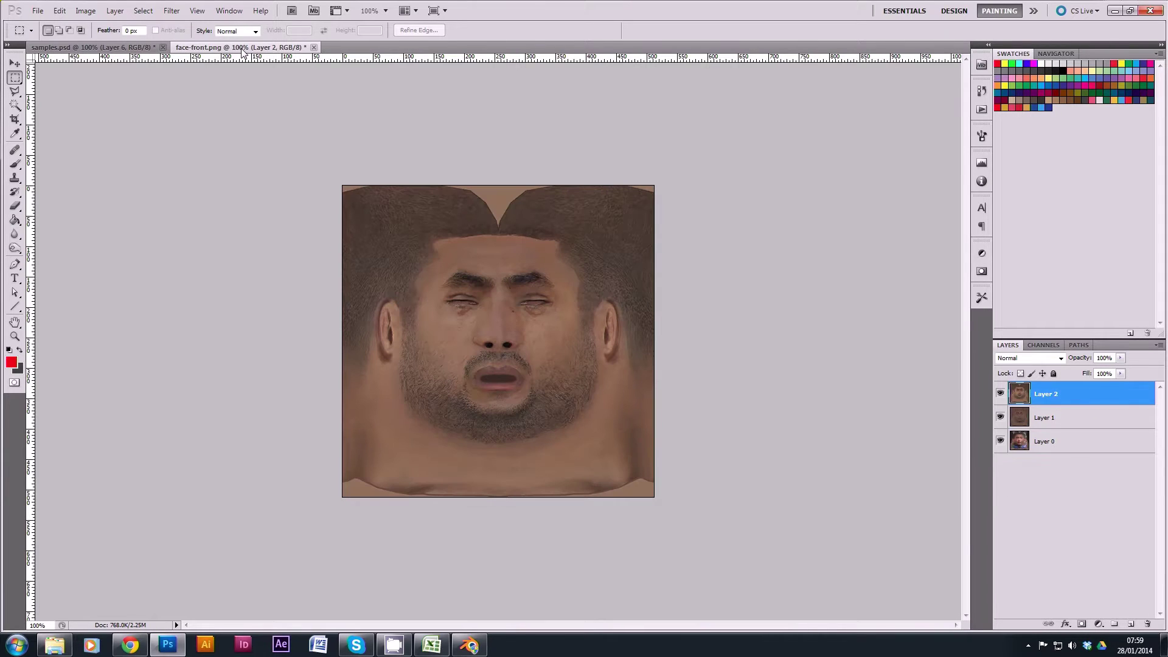
- Hide the Walcott group in samples.psd, show Balotelli, and copy its face texture, Layer 2, into face-front.png
{"action": "key", "text": "ctrl+Tab"}
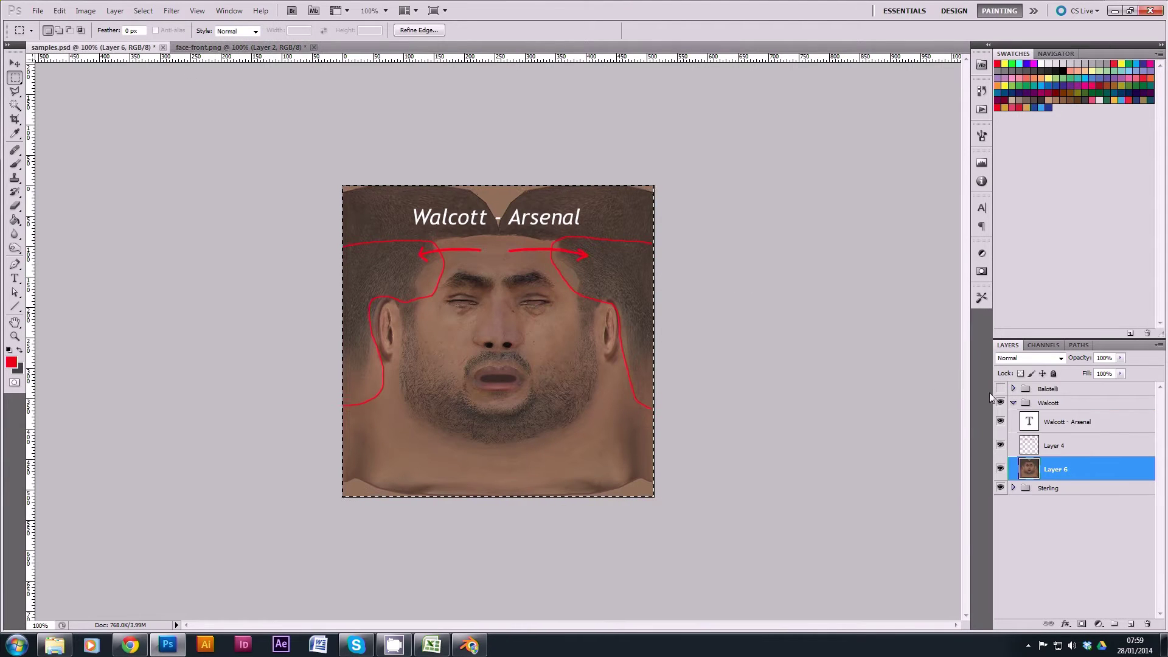
{"action": "left_click", "coordinate": [1012, 402]}
{"action": "left_click", "coordinate": [999, 402]}
{"action": "left_click", "coordinate": [999, 388]}
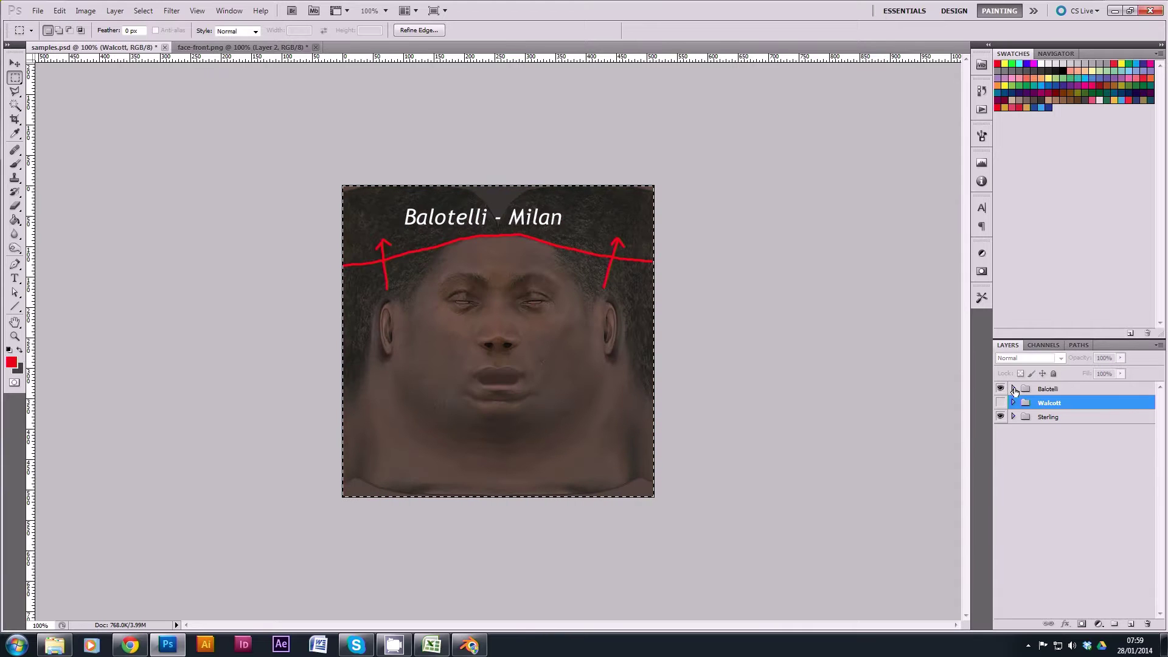
{"action": "left_click", "coordinate": [1012, 388]}
{"action": "left_click", "coordinate": [1032, 456]}
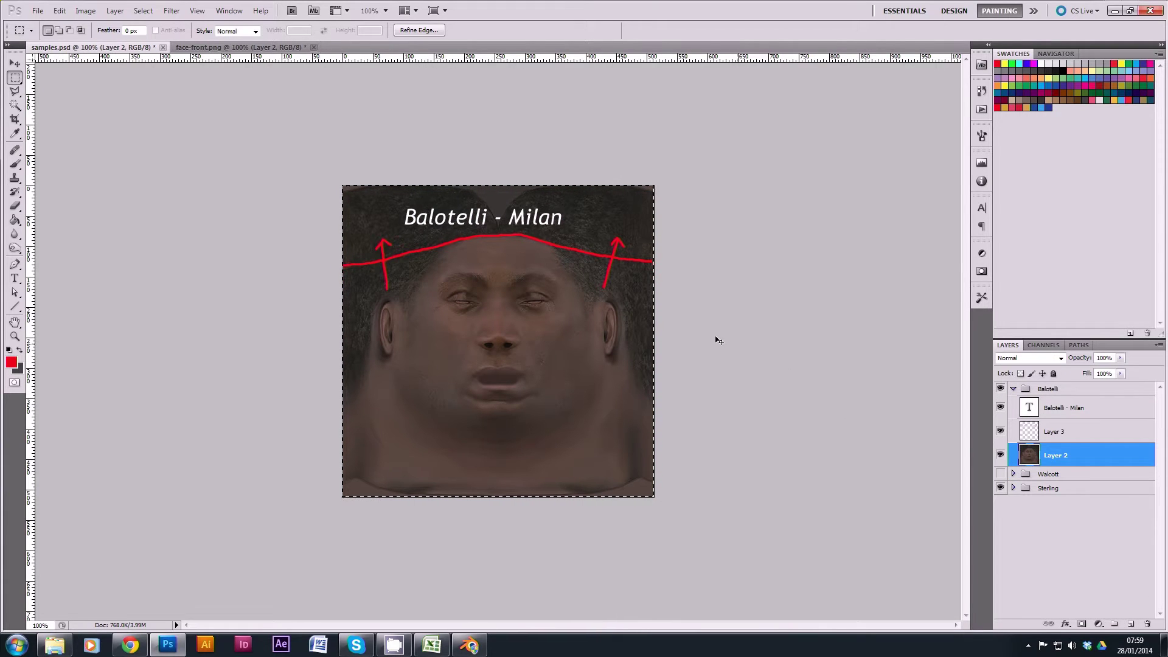
{"action": "left_click_drag", "start_coordinate": [227, 81], "coordinate": [581, 230]}
- Rename the topmost layer of face-front.png as Balotelli and the layer beneath it as Walcott
{"action": "double_click", "coordinate": [1086, 395]}
{"action": "type", "text": "Balot"}
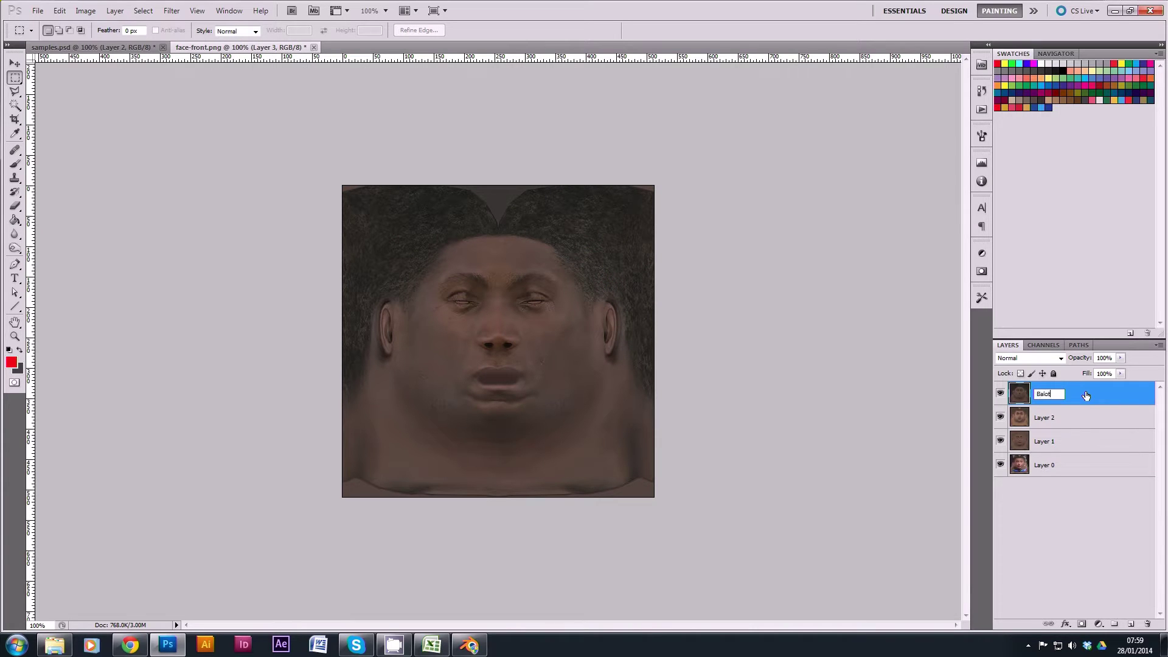
{"action": "type", "text": "elli"}
{"action": "key", "text": "Return"}
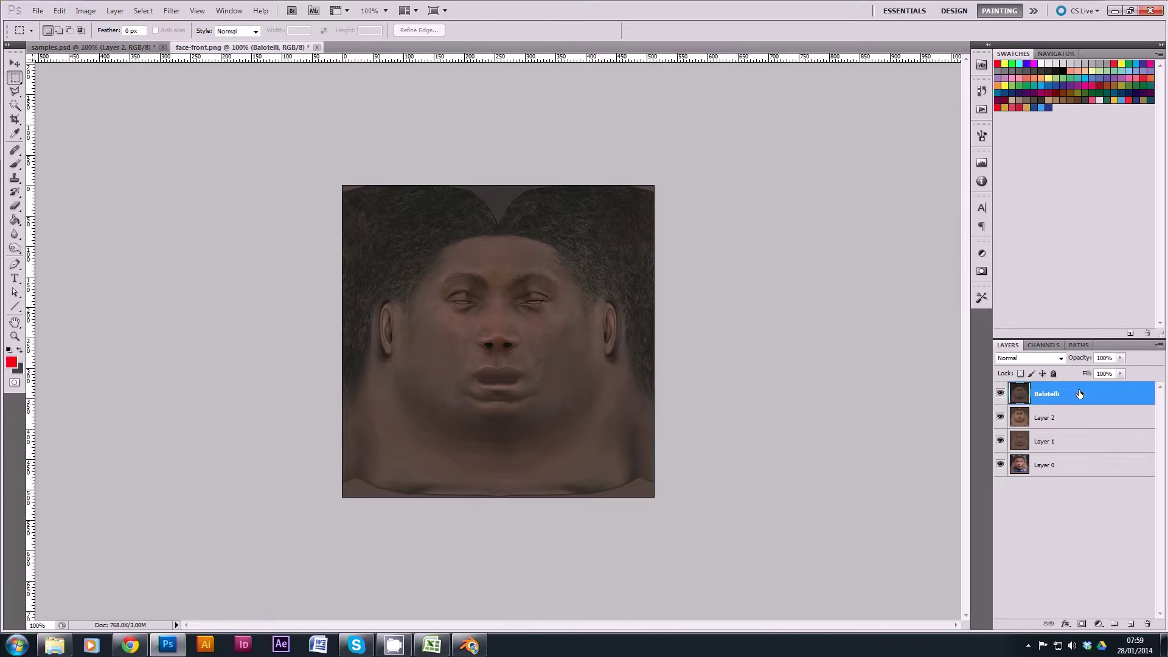
{"action": "double_click", "coordinate": [1044, 418]}
{"action": "type", "text": "Walcott"}
{"action": "key", "text": "Return"}
- Rename Layer 1 as Sterling and the original Layer 0 as Martial
{"action": "double_click", "coordinate": [1047, 442]}
{"action": "type", "text": "S"}
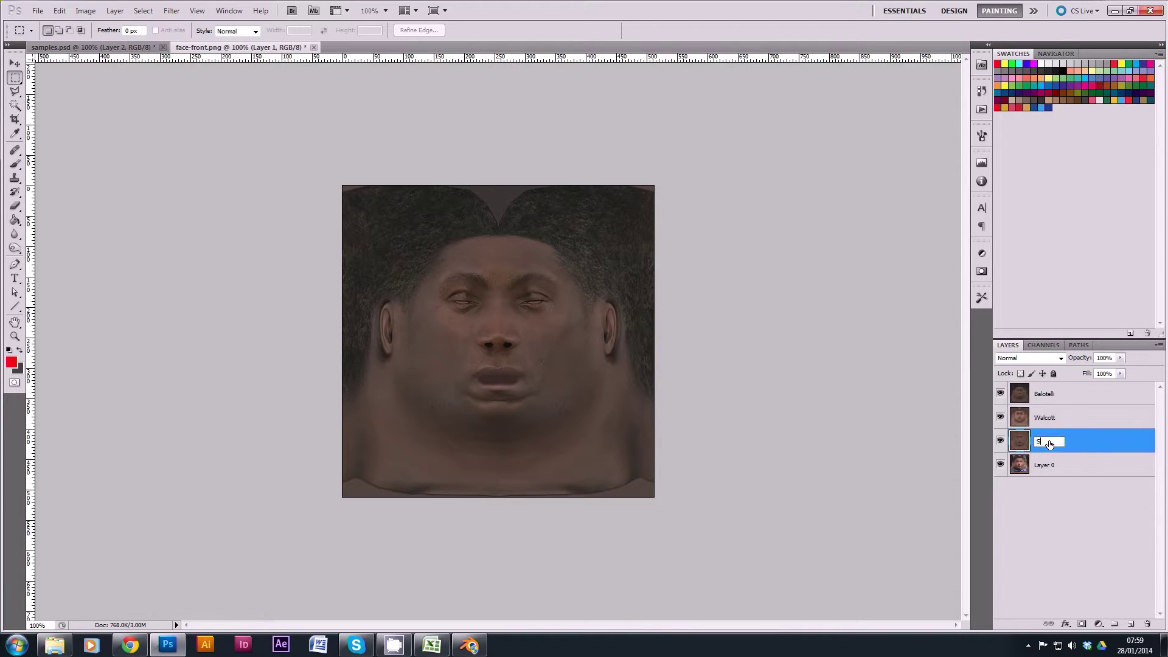
{"action": "type", "text": "terling"}
{"action": "key", "text": "Return"}
{"action": "double_click", "coordinate": [1042, 466]}
{"action": "type", "text": "Martial"}
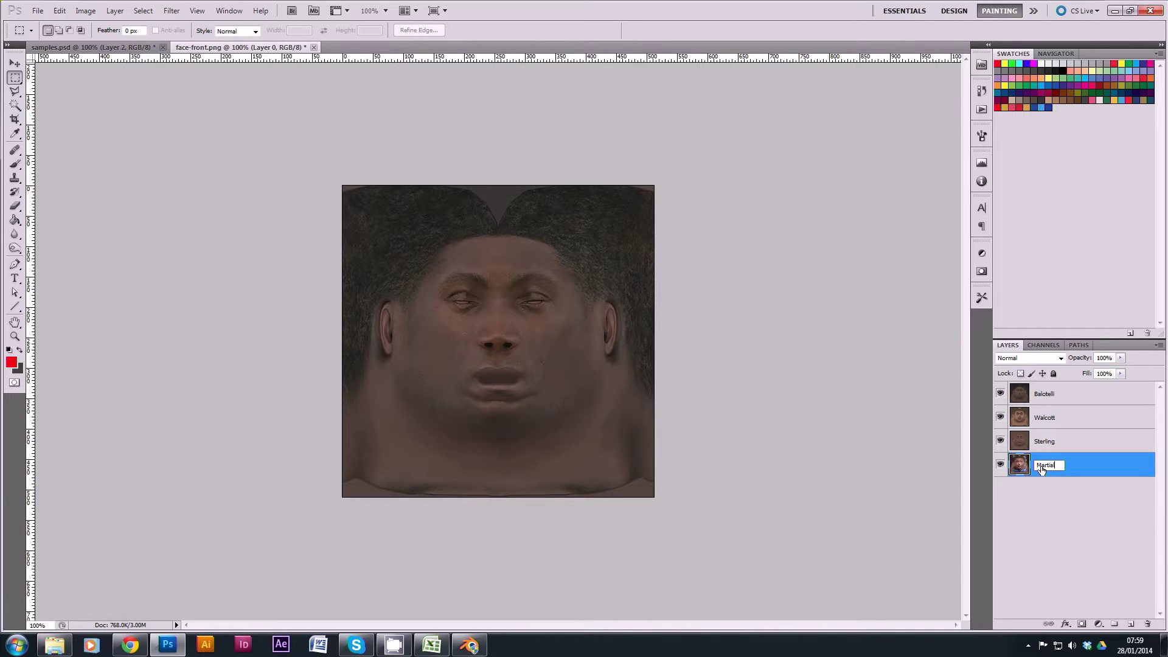
{"action": "key", "text": "Return"}
- Hide the Balotelli, Walcott and Sterling layers and move the Martial layer directly above Sterling
{"action": "left_click", "coordinate": [1000, 393]}
{"action": "left_click", "coordinate": [1000, 417]}
{"action": "left_click", "coordinate": [999, 441]}
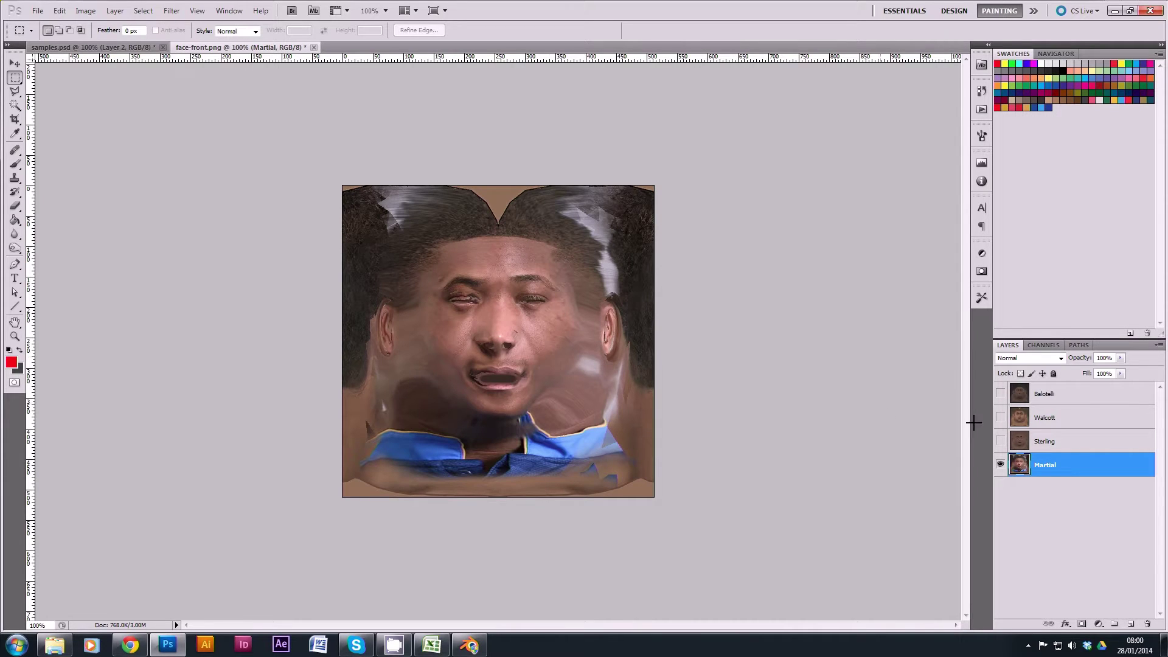
{"action": "left_click_drag", "start_coordinate": [1052, 465], "coordinate": [1049, 435]}
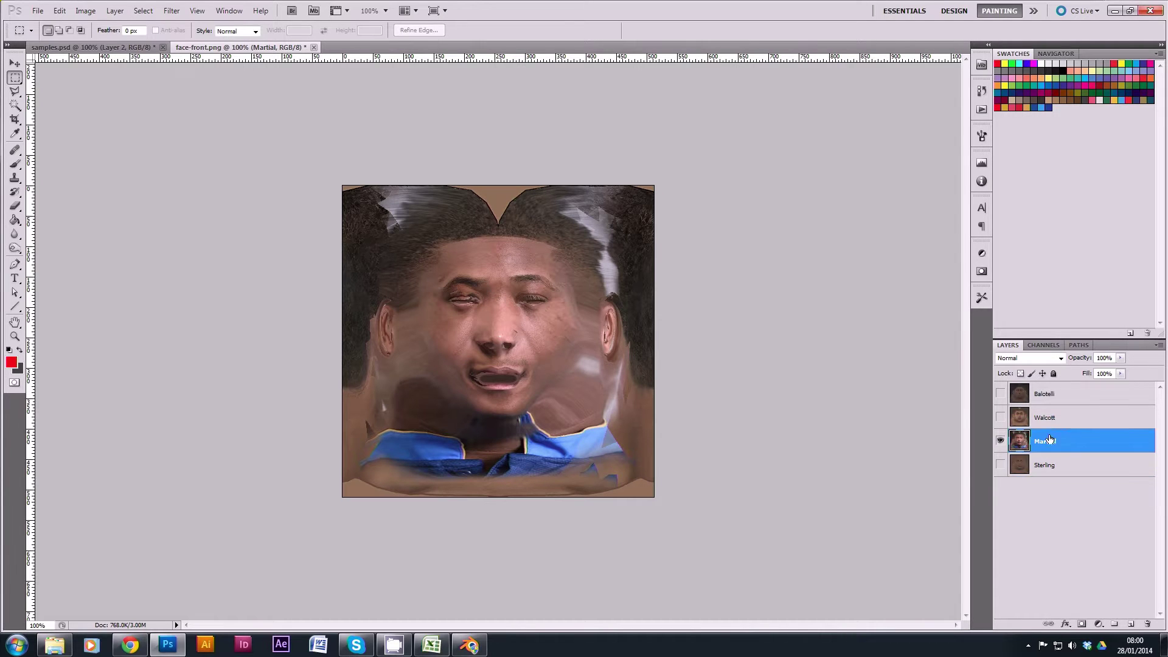
- Make both the Martial and Sterling layers visible and add a layer mask to Martial
{"action": "left_click", "coordinate": [1000, 440]}
{"action": "left_click", "coordinate": [1000, 441]}
{"action": "left_click", "coordinate": [999, 443]}
{"action": "left_click", "coordinate": [1000, 444]}
{"action": "left_click", "coordinate": [1082, 624]}
- Paint black on the Martial mask with a 116 px, 0% hardness brush to hide the shirt, neck, ears and outer hair around the face
{"action": "left_click", "coordinate": [14, 163]}
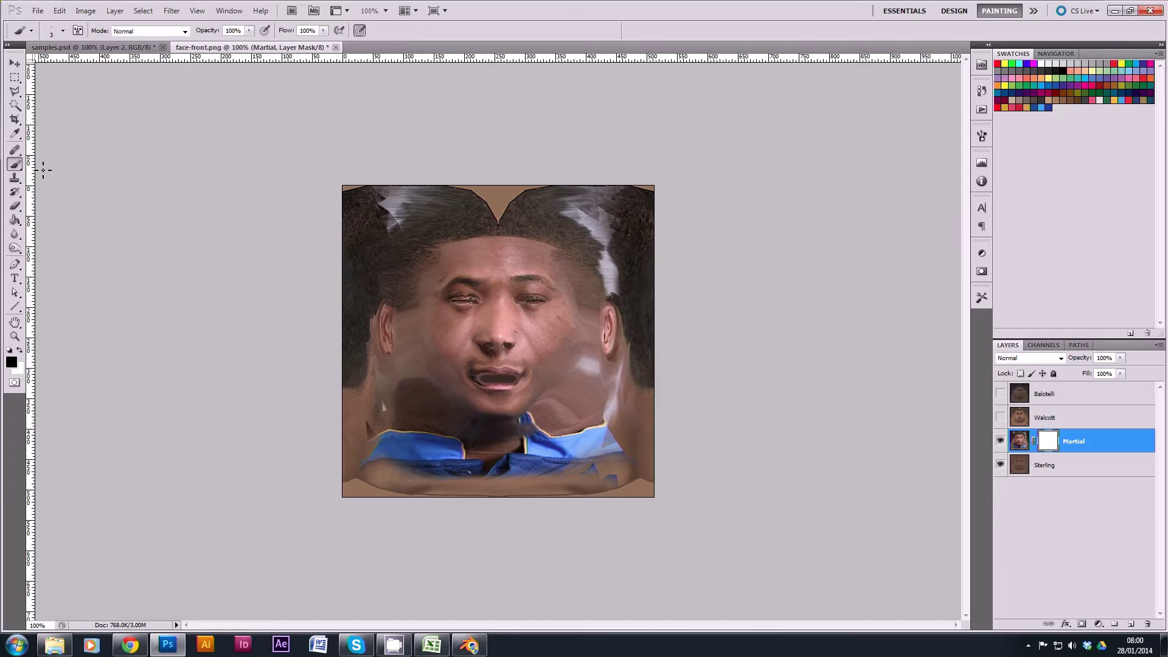
{"action": "right_click", "coordinate": [535, 311]}
{"action": "mouse_move", "coordinate": [570, 358]}
{"action": "left_mouse_down"}
{"action": "mouse_move", "coordinate": [539, 356]}
{"action": "mouse_move", "coordinate": [553, 331]}
{"action": "mouse_move", "coordinate": [604, 331]}
{"action": "left_mouse_up"}
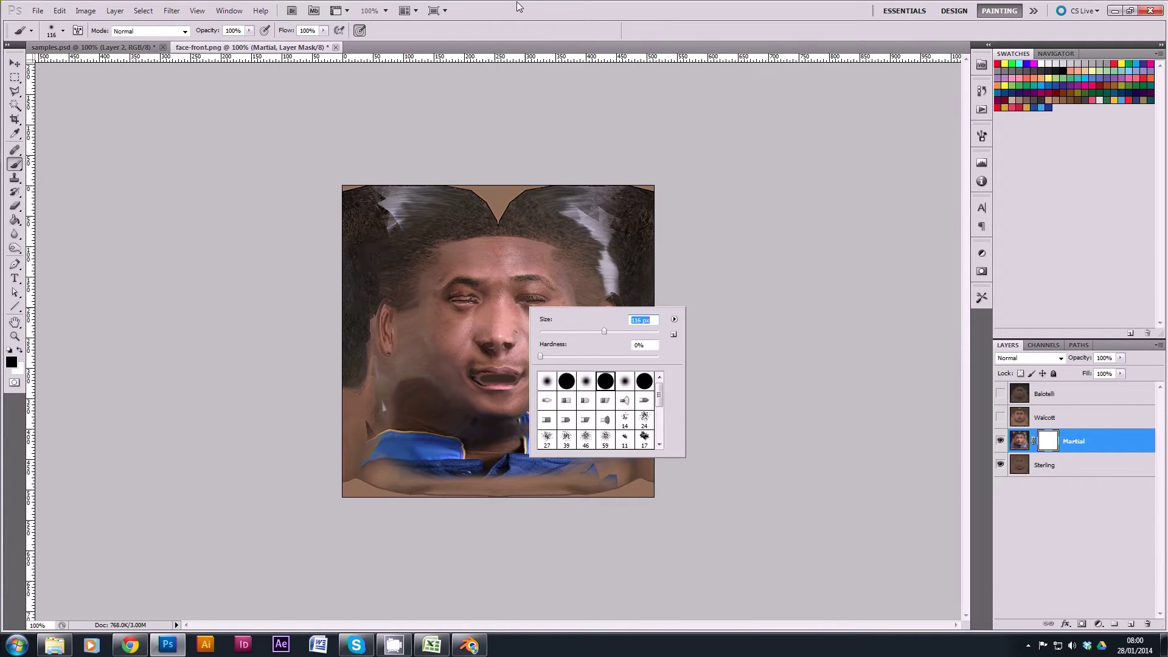
{"action": "key", "text": "Return"}
{"action": "mouse_move", "coordinate": [371, 234]}
{"action": "left_mouse_down"}
{"action": "mouse_move", "coordinate": [390, 201]}
{"action": "mouse_move", "coordinate": [438, 200]}
{"action": "mouse_move", "coordinate": [391, 179]}
{"action": "mouse_move", "coordinate": [377, 256]}
{"action": "mouse_move", "coordinate": [388, 213]}
{"action": "mouse_move", "coordinate": [366, 243]}
{"action": "mouse_move", "coordinate": [401, 377]}
{"action": "mouse_move", "coordinate": [377, 348]}
{"action": "left_mouse_up"}
{"action": "mouse_move", "coordinate": [351, 252]}
{"action": "left_mouse_down"}
{"action": "mouse_move", "coordinate": [327, 387]}
{"action": "mouse_move", "coordinate": [343, 118]}
{"action": "mouse_move", "coordinate": [321, 194]}
{"action": "left_mouse_up"}
{"action": "mouse_move", "coordinate": [316, 447]}
{"action": "left_mouse_down"}
{"action": "mouse_move", "coordinate": [395, 428]}
{"action": "mouse_move", "coordinate": [419, 462]}
{"action": "mouse_move", "coordinate": [481, 480]}
{"action": "mouse_move", "coordinate": [391, 417]}
{"action": "mouse_move", "coordinate": [530, 429]}
{"action": "left_mouse_up"}
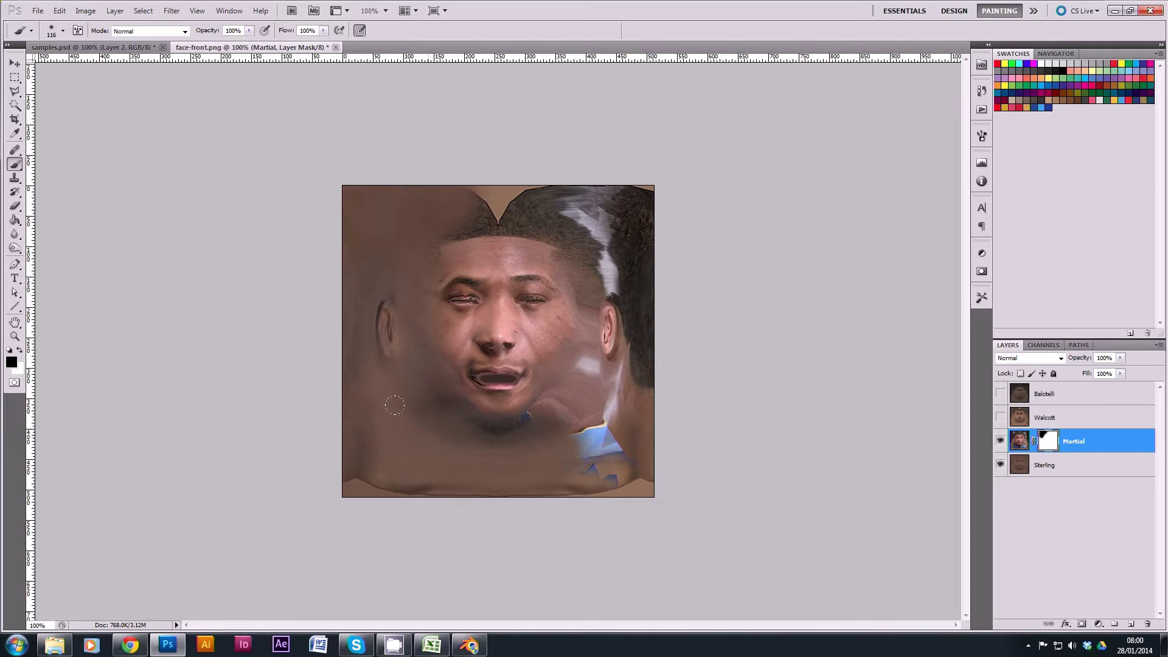
{"action": "mouse_move", "coordinate": [599, 469]}
{"action": "left_mouse_down"}
{"action": "mouse_move", "coordinate": [547, 412]}
{"action": "mouse_move", "coordinate": [577, 392]}
{"action": "mouse_move", "coordinate": [572, 366]}
{"action": "mouse_move", "coordinate": [599, 356]}
{"action": "mouse_move", "coordinate": [627, 292]}
{"action": "mouse_move", "coordinate": [587, 273]}
{"action": "mouse_move", "coordinate": [611, 243]}
{"action": "mouse_move", "coordinate": [572, 252]}
{"action": "mouse_move", "coordinate": [642, 405]}
{"action": "mouse_move", "coordinate": [614, 481]}
{"action": "mouse_move", "coordinate": [629, 431]}
{"action": "mouse_move", "coordinate": [617, 395]}
{"action": "mouse_move", "coordinate": [638, 207]}
{"action": "mouse_move", "coordinate": [608, 210]}
{"action": "mouse_move", "coordinate": [551, 171]}
{"action": "mouse_move", "coordinate": [538, 179]}
{"action": "mouse_move", "coordinate": [541, 166]}
{"action": "mouse_move", "coordinate": [577, 170]}
{"action": "left_mouse_up"}
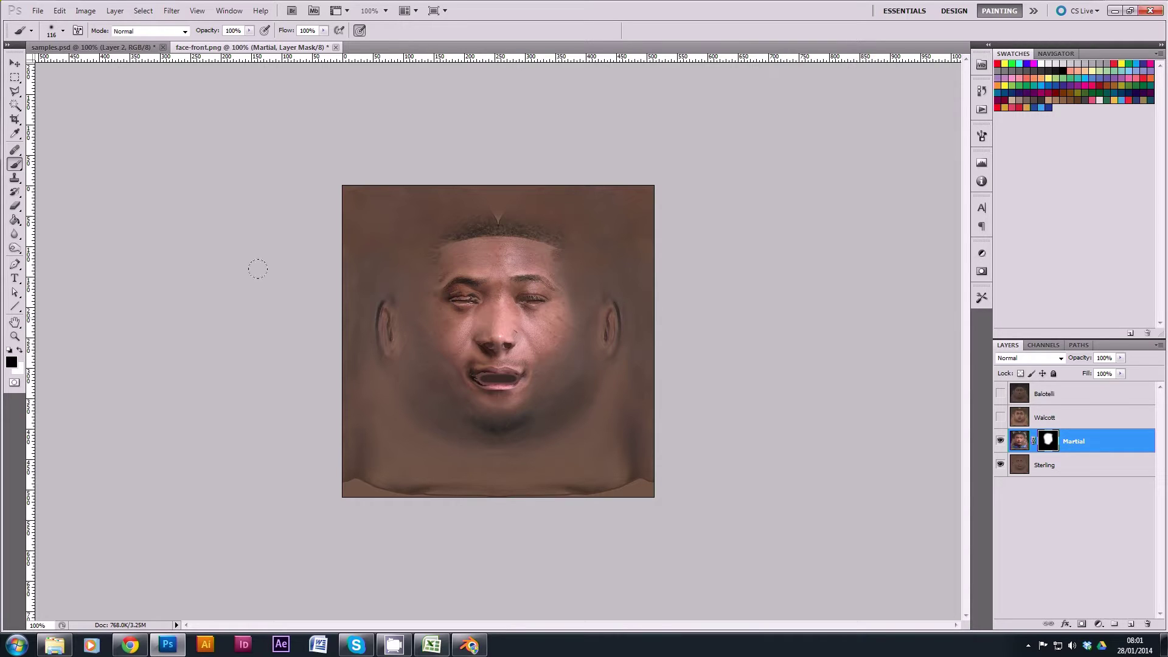
- Switch the painting colour to white, try a stroke across the hair on the Martial mask, and undo that stroke
{"action": "left_click", "coordinate": [22, 349]}
{"action": "mouse_move", "coordinate": [371, 196]}
{"action": "left_mouse_down"}
{"action": "mouse_move", "coordinate": [400, 177]}
{"action": "mouse_move", "coordinate": [446, 183]}
{"action": "mouse_move", "coordinate": [543, 164]}
{"action": "mouse_move", "coordinate": [681, 213]}
{"action": "left_mouse_up"}
{"action": "key", "text": "ctrl+z"}
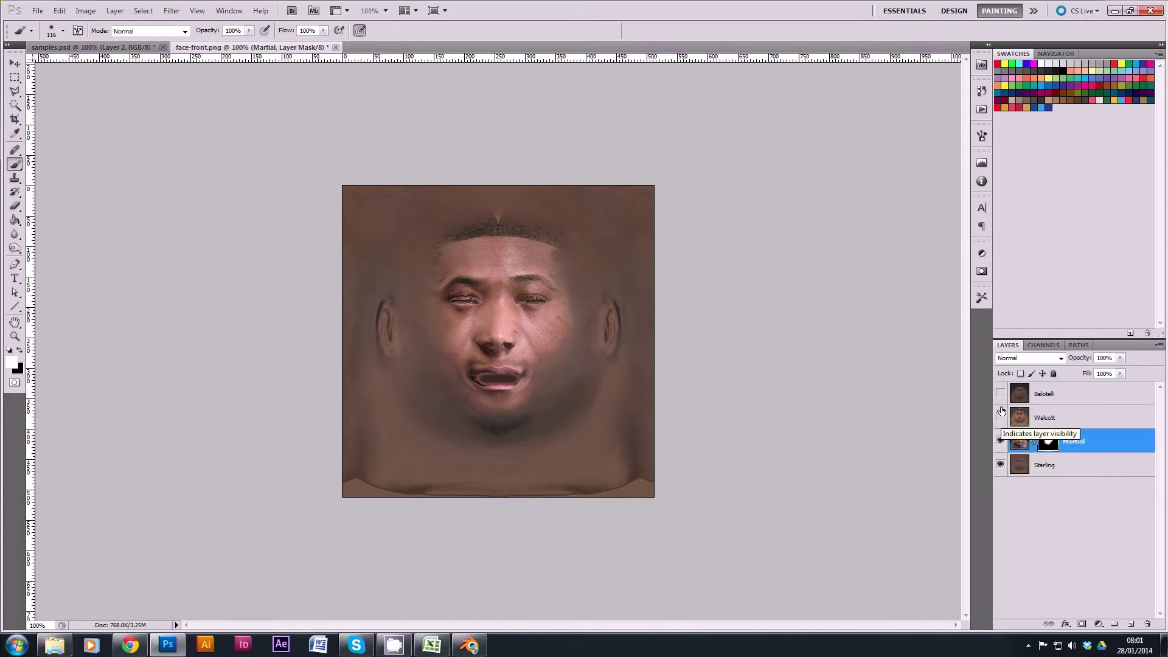
- Show the Balotelli layer, add an inverted black mask to it, and paint white across the upper hair area to reveal its hair
{"action": "left_click", "coordinate": [1001, 395]}
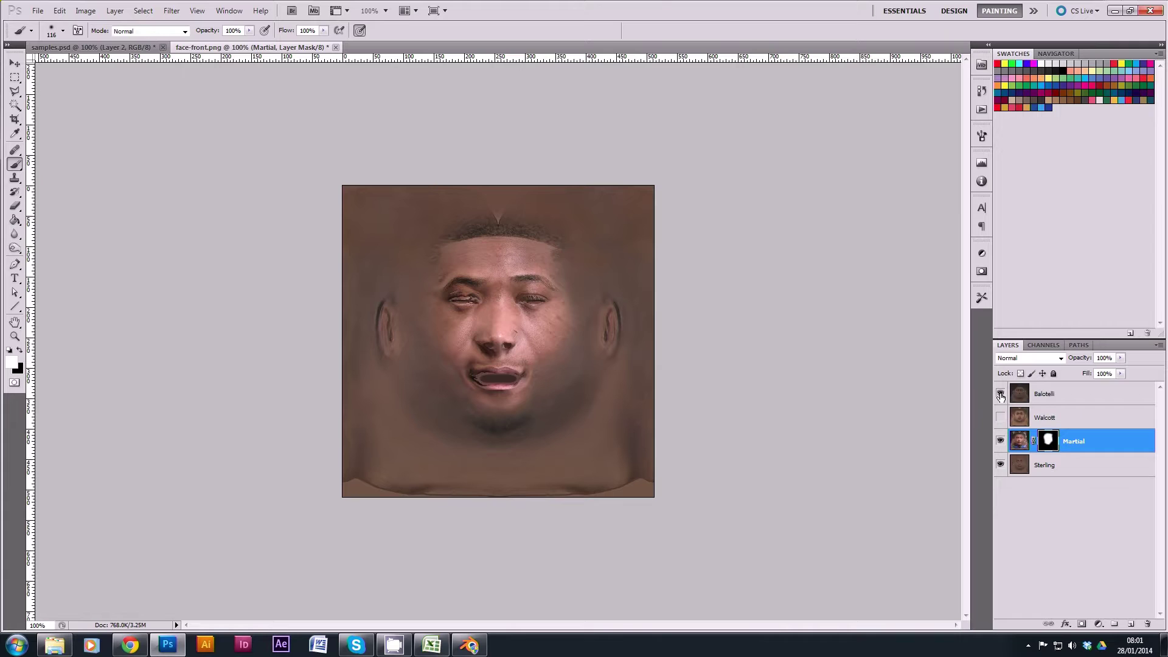
{"action": "left_click", "coordinate": [1034, 394]}
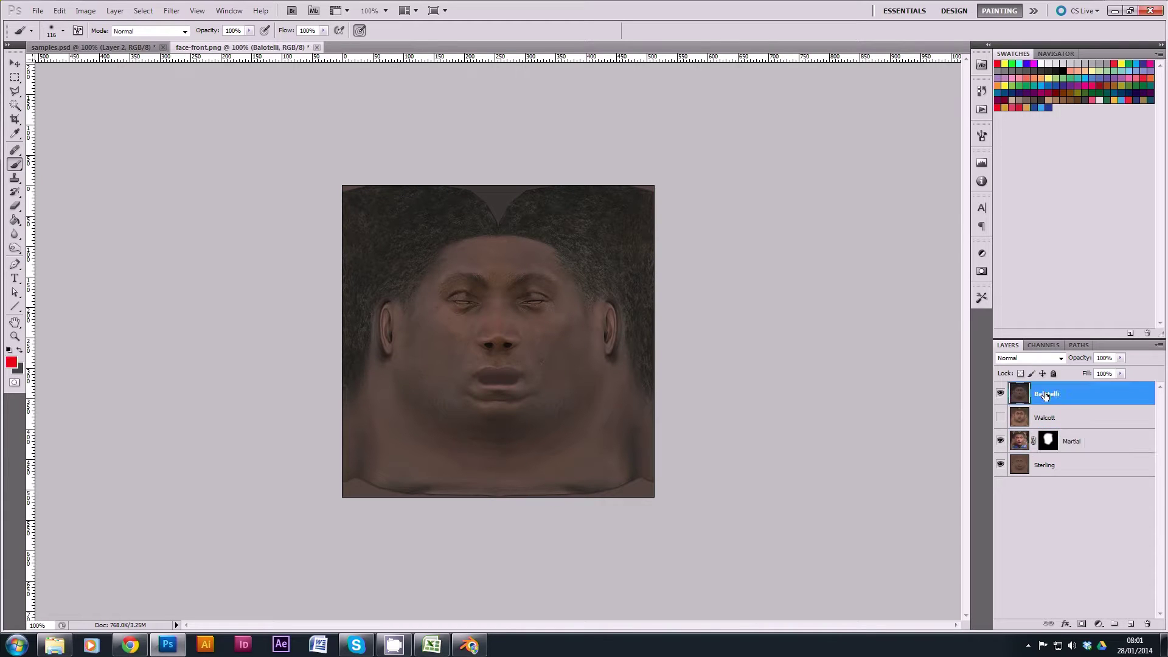
{"action": "left_click", "coordinate": [1082, 624]}
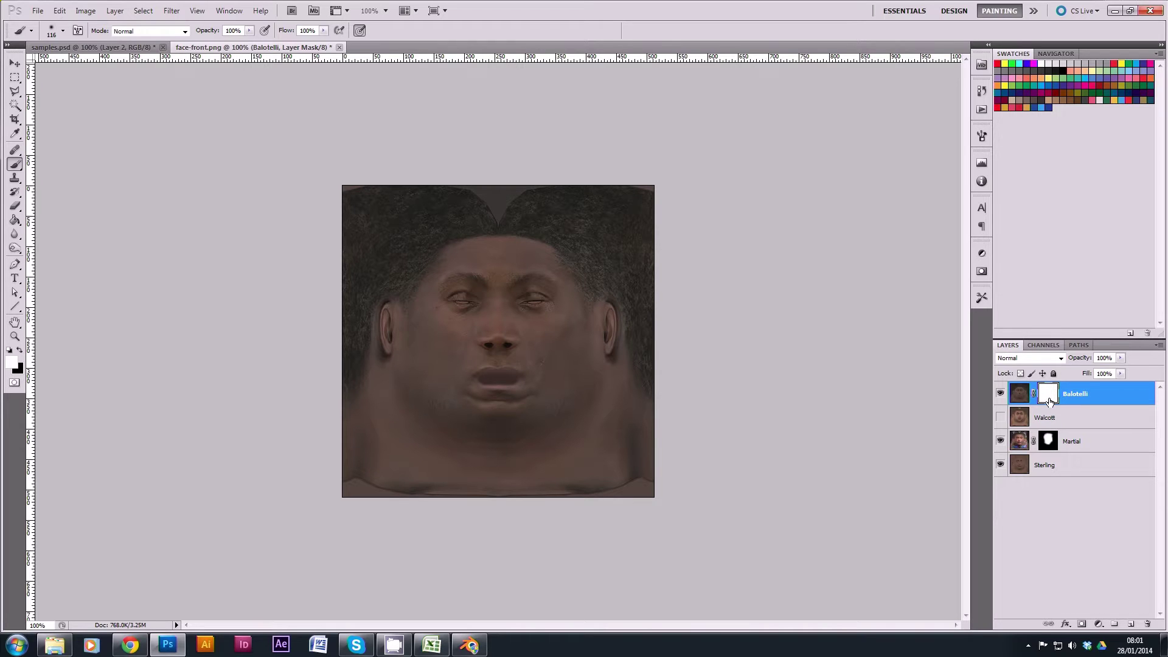
{"action": "key", "text": "ctrl+i"}
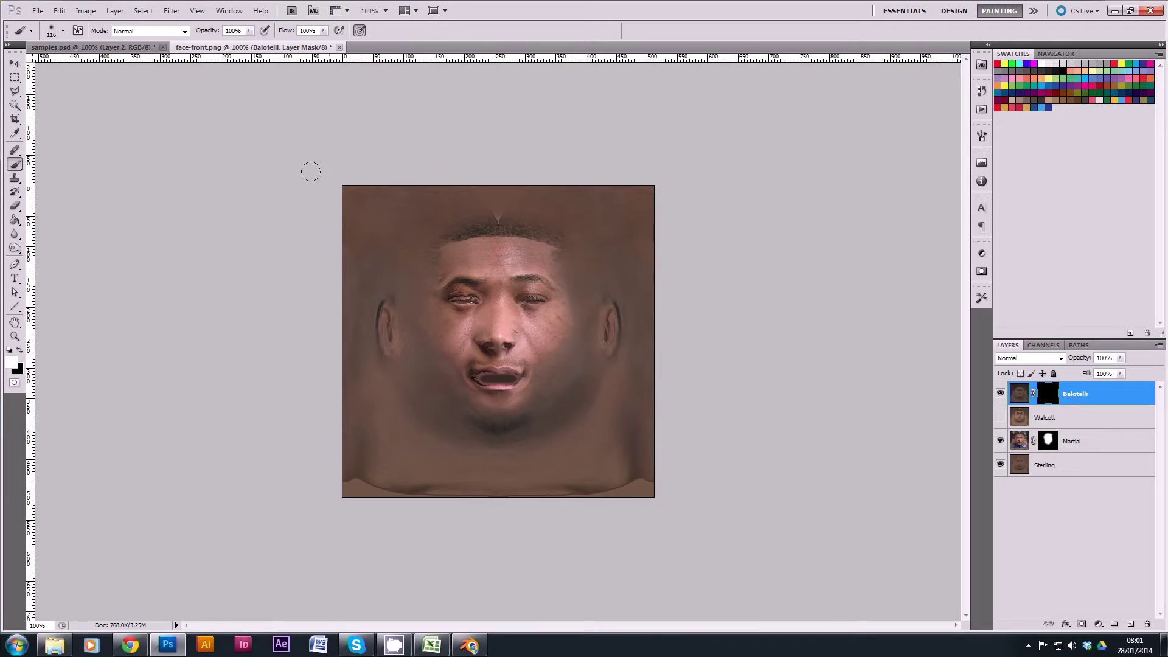
{"action": "mouse_move", "coordinate": [320, 166]}
{"action": "left_mouse_down"}
{"action": "mouse_move", "coordinate": [370, 173]}
{"action": "mouse_move", "coordinate": [337, 195]}
{"action": "mouse_move", "coordinate": [388, 188]}
{"action": "mouse_move", "coordinate": [318, 207]}
{"action": "mouse_move", "coordinate": [467, 173]}
{"action": "mouse_move", "coordinate": [444, 179]}
{"action": "mouse_move", "coordinate": [507, 177]}
{"action": "mouse_move", "coordinate": [488, 177]}
{"action": "mouse_move", "coordinate": [639, 204]}
{"action": "mouse_move", "coordinate": [630, 151]}
{"action": "mouse_move", "coordinate": [628, 170]}
{"action": "mouse_move", "coordinate": [429, 122]}
{"action": "mouse_move", "coordinate": [309, 144]}
{"action": "mouse_move", "coordinate": [309, 199]}
{"action": "left_mouse_up"}
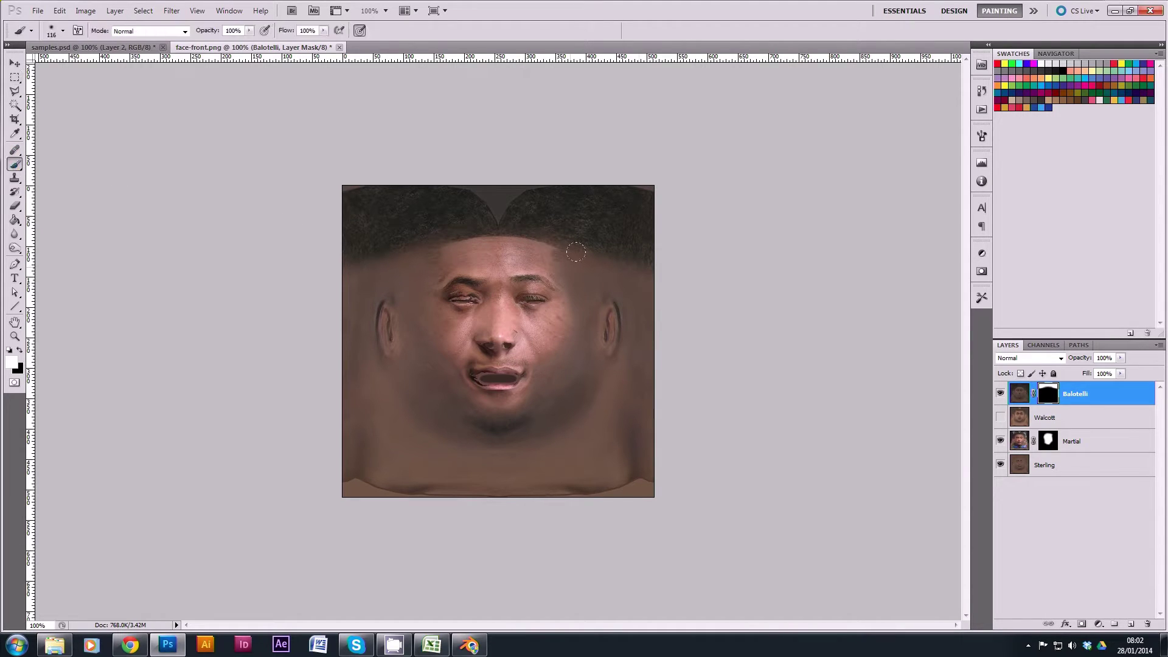
- Show the Walcott layer, add an inverted black mask to it, and paint white down both sides of the head to reveal its side hair
{"action": "left_click", "coordinate": [1000, 418]}
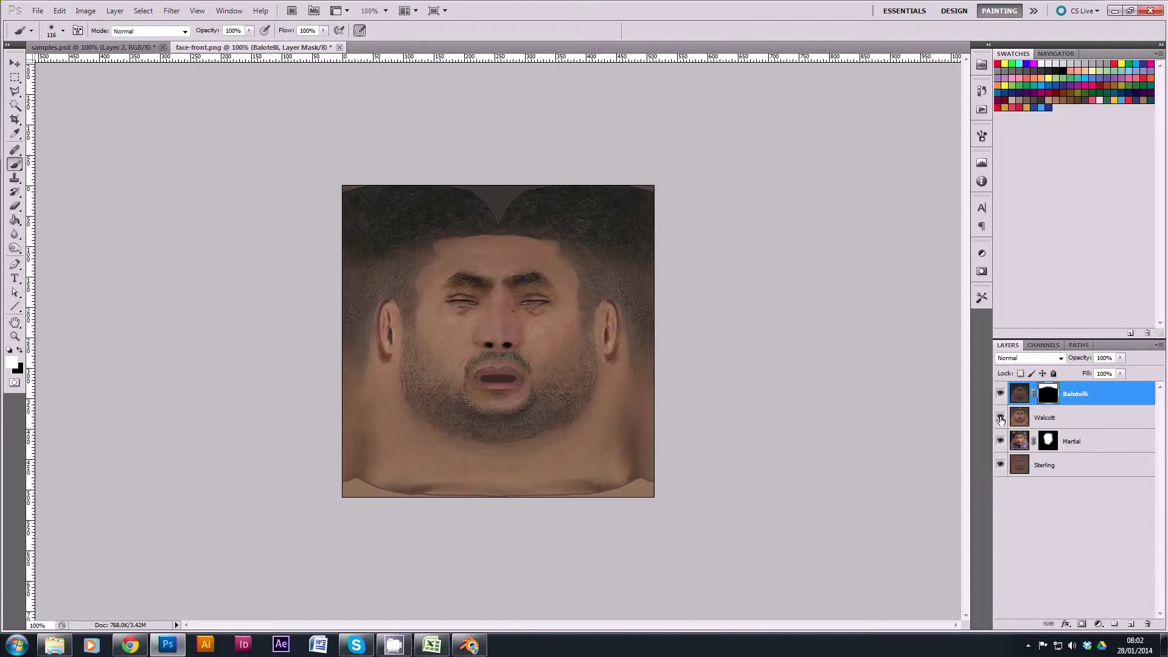
{"action": "left_click", "coordinate": [1058, 419]}
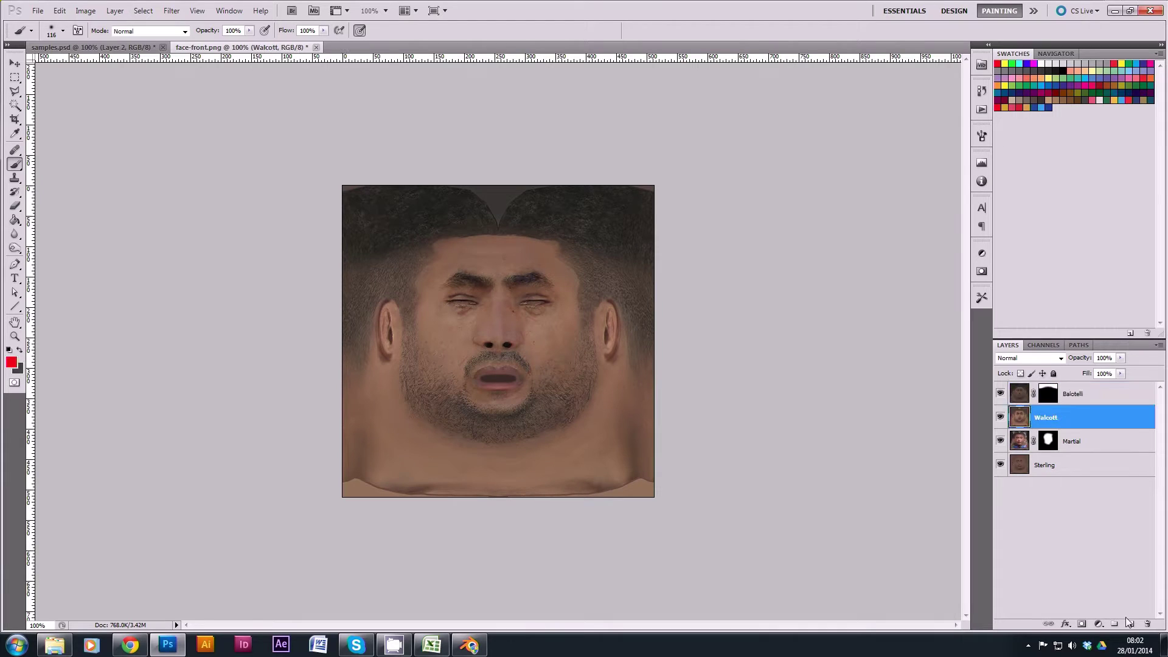
{"action": "left_click", "coordinate": [1081, 623]}
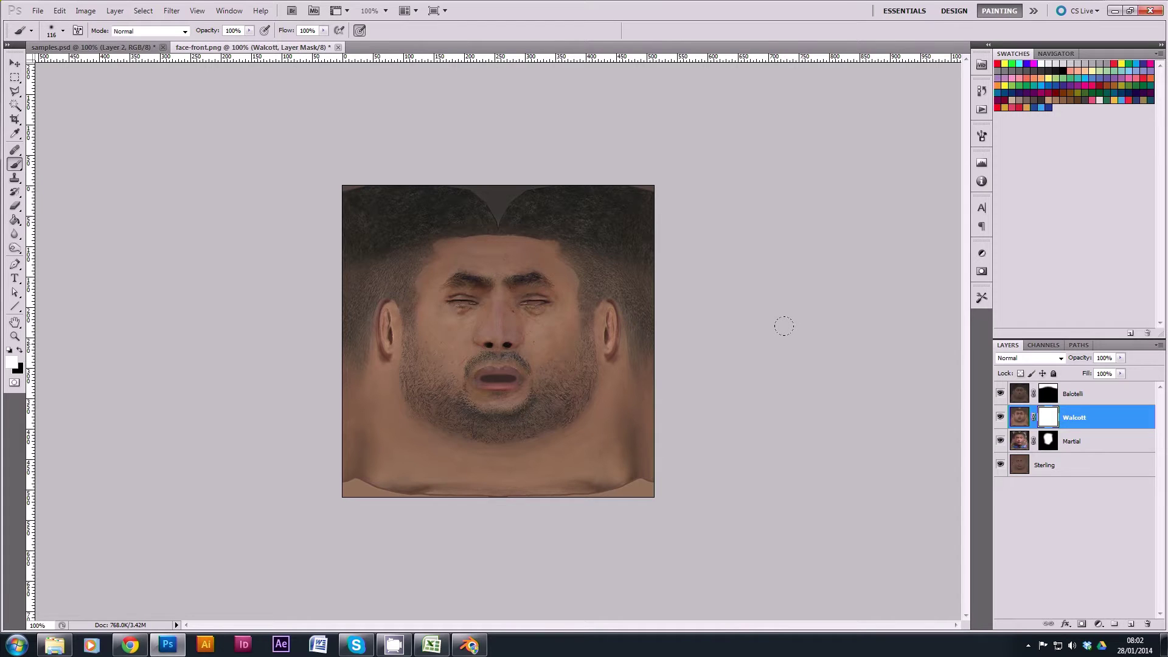
{"action": "key", "text": "ctrl+i"}
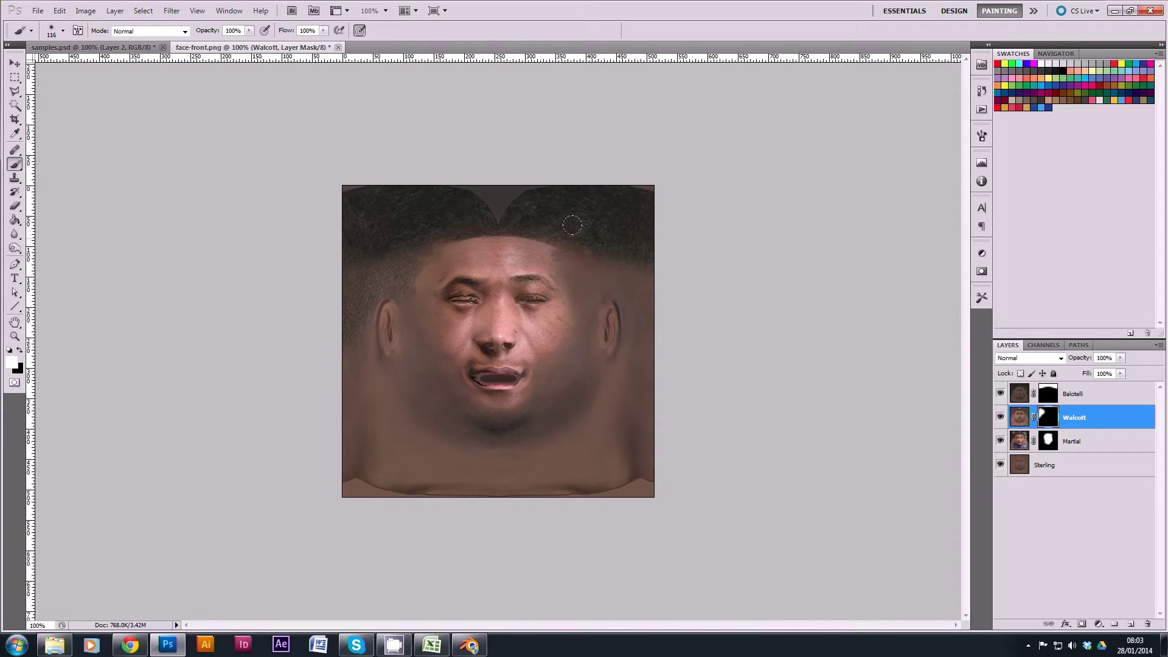
{"action": "mouse_move", "coordinate": [603, 245]}
{"action": "left_mouse_down"}
{"action": "mouse_move", "coordinate": [630, 268]}
{"action": "mouse_move", "coordinate": [637, 314]}
{"action": "left_mouse_up"}
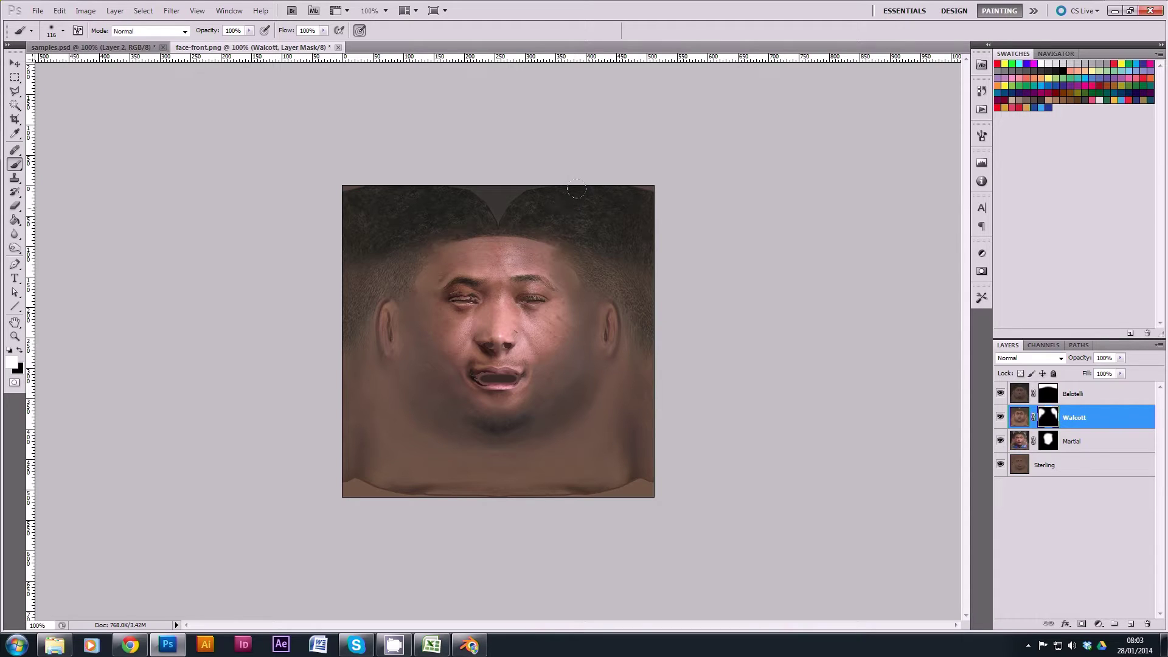
- Compare the image with and without the Walcott layer, and paint black on its mask to soften the hairline at the temple
{"action": "left_click", "coordinate": [1000, 417]}
{"action": "left_click", "coordinate": [1001, 417]}
{"action": "left_click", "coordinate": [20, 350]}
{"action": "left_click_drag", "start_coordinate": [413, 298], "coordinate": [426, 281]}
- Hide the Martial layer and examine up close how the Walcott side hair blends with the Sterling skin
{"action": "left_click", "coordinate": [999, 442]}
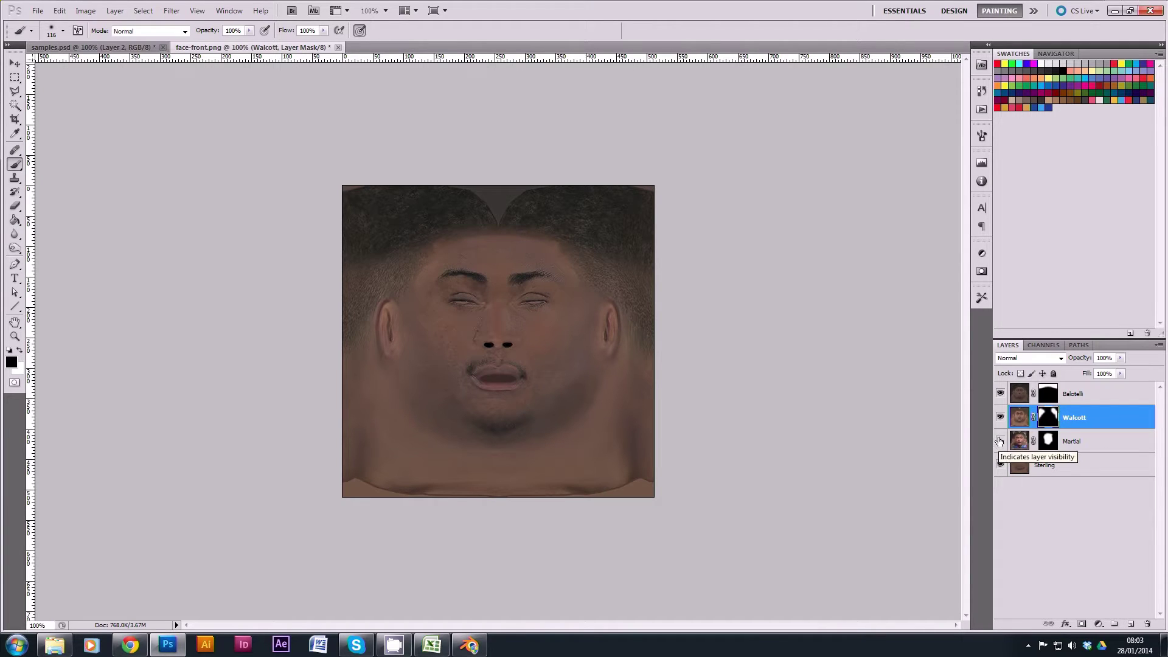
{"action": "left_click", "coordinate": [999, 442]}
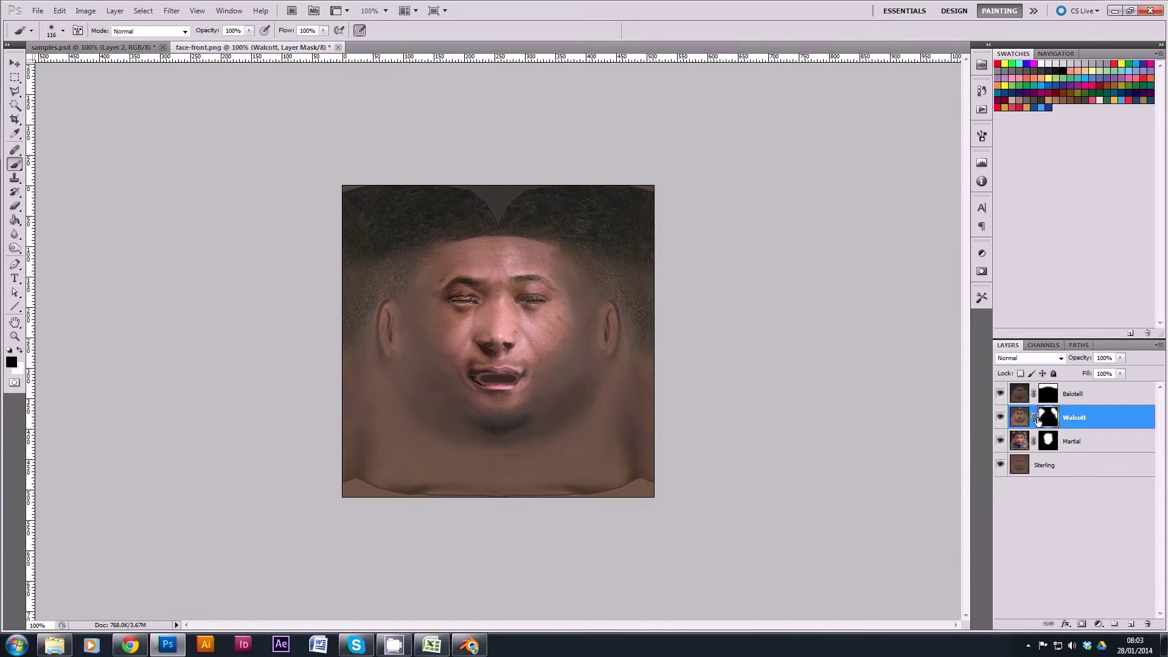
{"action": "left_click", "coordinate": [999, 440]}
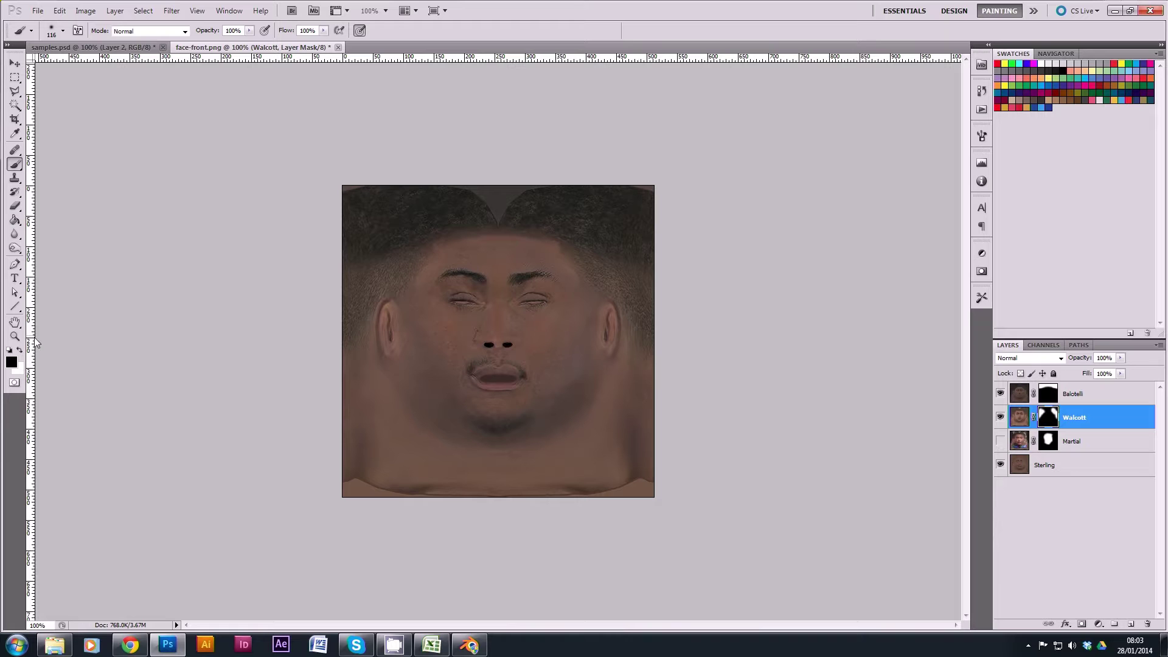
{"action": "left_click", "coordinate": [15, 336]}
{"action": "left_click", "coordinate": [484, 287]}
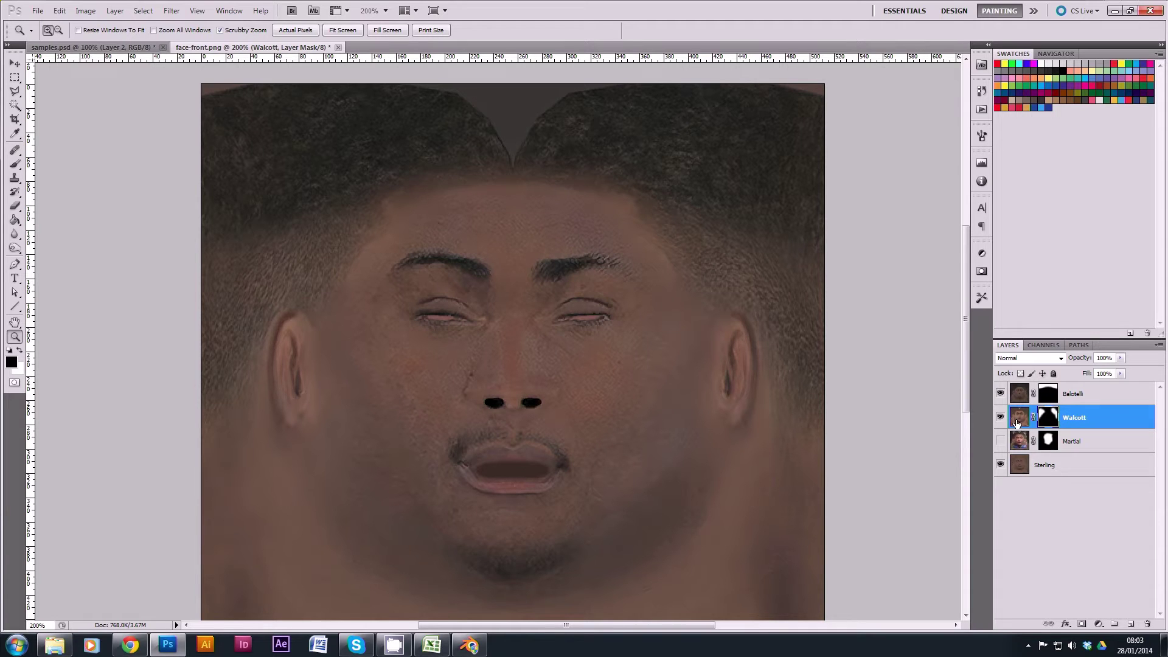
- Add a Levels adjustment layer above Walcott, using the previous layer as its clipping mask
{"action": "left_click", "coordinate": [1078, 418]}
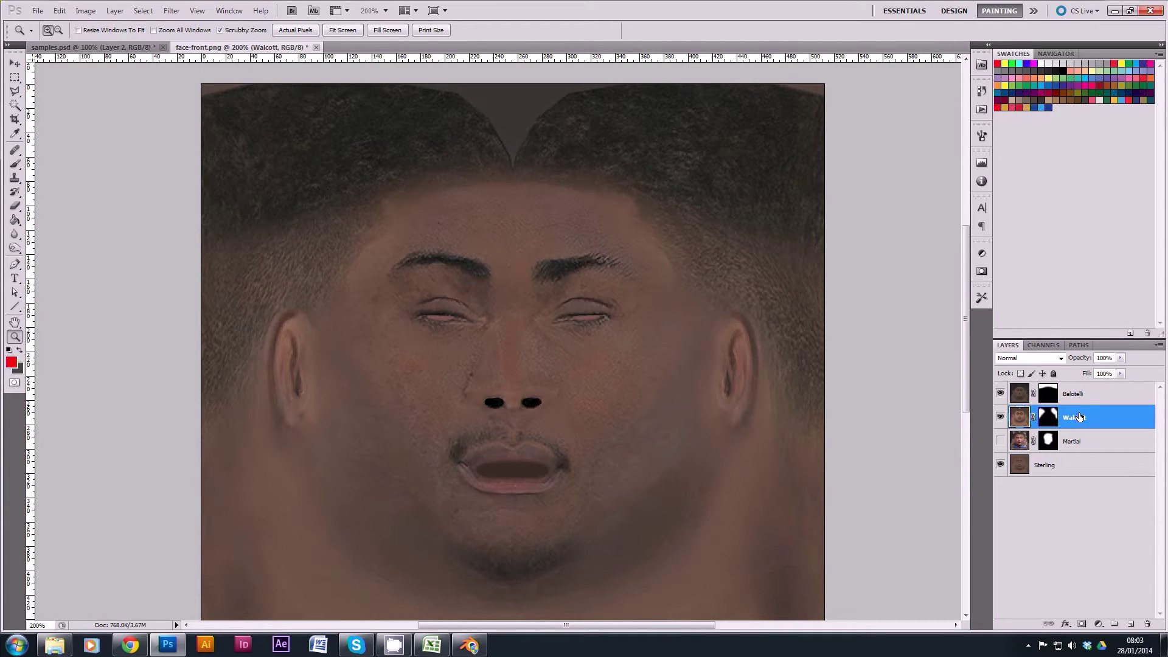
{"action": "key", "text": "alt"}
{"action": "left_click", "coordinate": [1058, 418]}
{"action": "key", "text": "alt"}
{"action": "left_click", "coordinate": [1097, 625]}
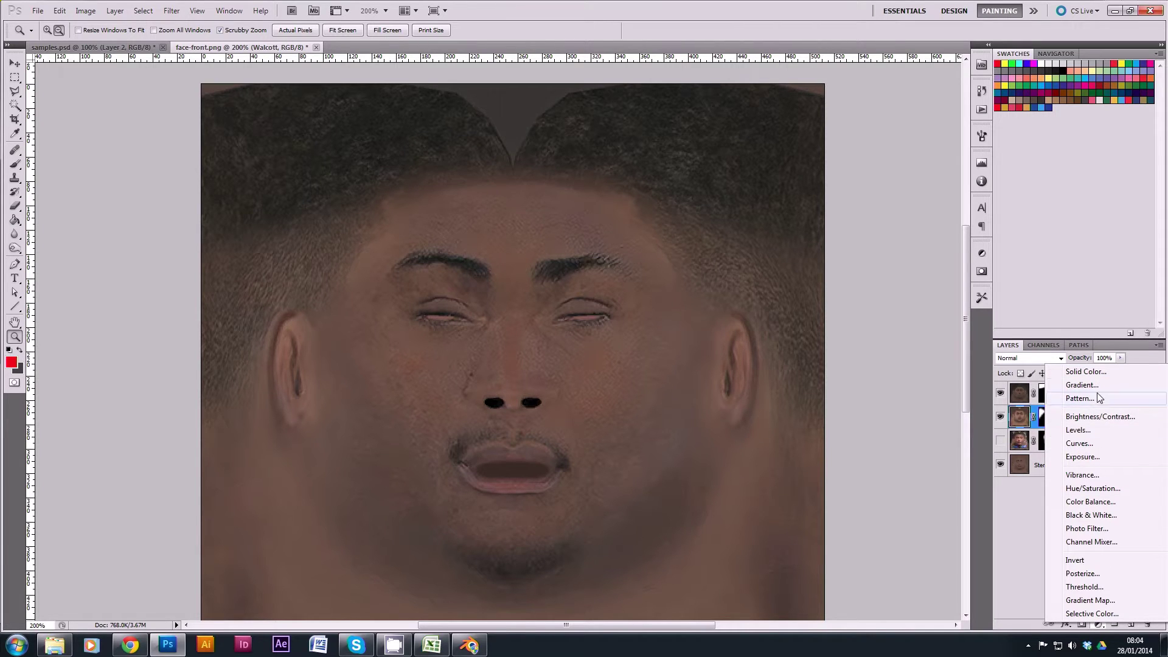
{"action": "left_click", "coordinate": [1102, 433]}
{"action": "left_click", "coordinate": [665, 248]}
{"action": "left_click", "coordinate": [590, 243]}
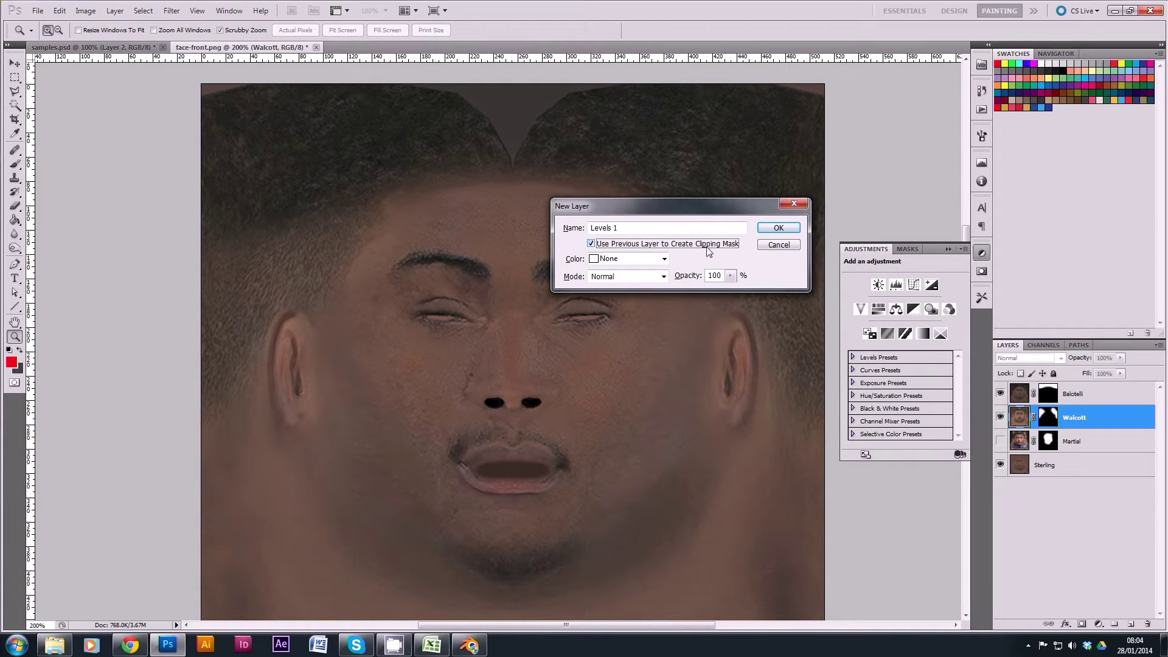
{"action": "left_click", "coordinate": [778, 227]}
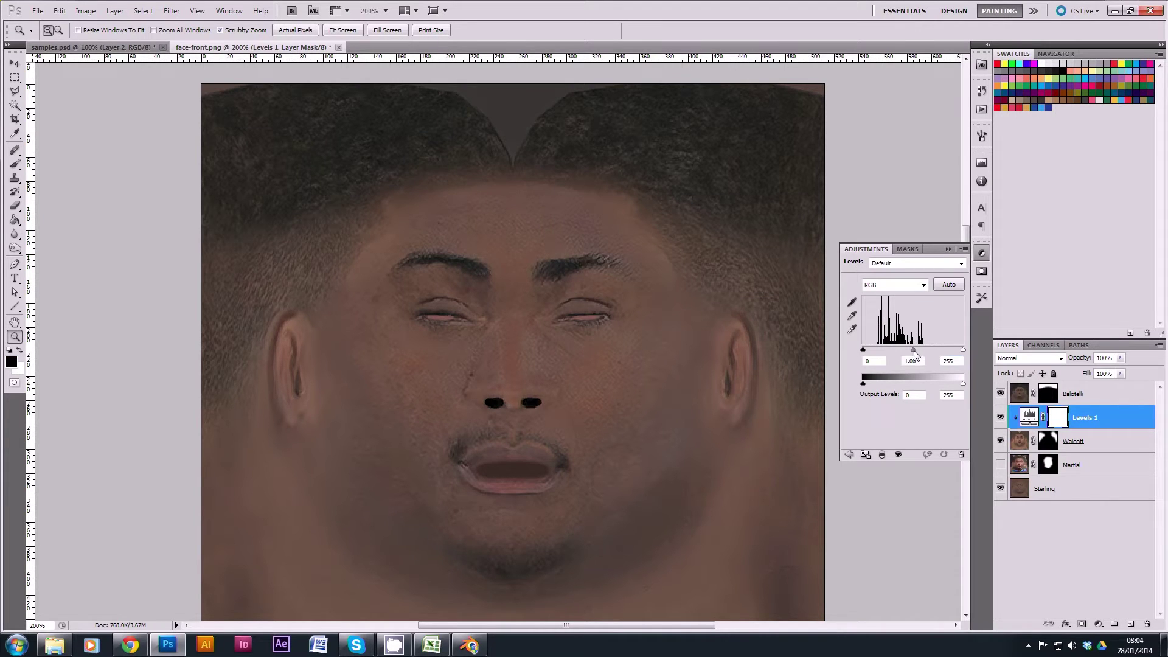
- Set the Levels midtone to 0.92 to darken the Walcott side hair, and compare the result with and without the adjustment
{"action": "mouse_move", "coordinate": [915, 352]}
{"action": "left_mouse_down"}
{"action": "mouse_move", "coordinate": [879, 354]}
{"action": "mouse_move", "coordinate": [917, 356]}
{"action": "left_mouse_up"}
{"action": "left_click", "coordinate": [1000, 418]}
{"action": "left_click", "coordinate": [1000, 418]}
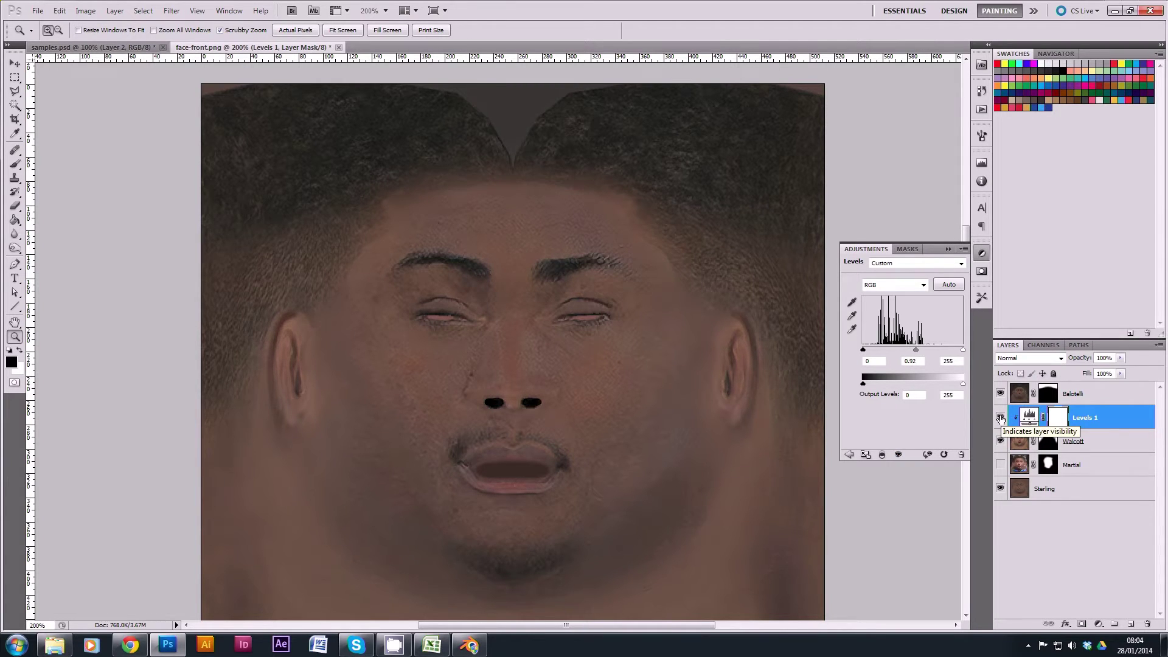
{"action": "left_click", "coordinate": [948, 248]}
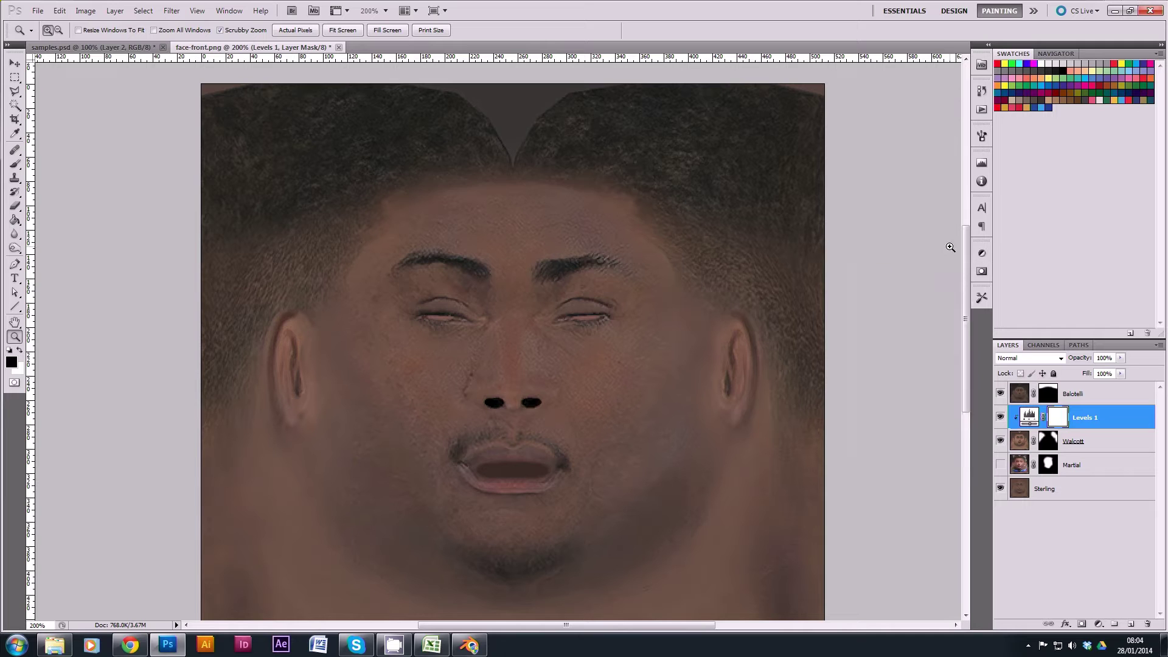
- Add a Hue/Saturation adjustment layer clipped to Walcott and set its saturation to -20
{"action": "left_click", "coordinate": [1098, 624]}
{"action": "left_click", "coordinate": [1105, 493]}
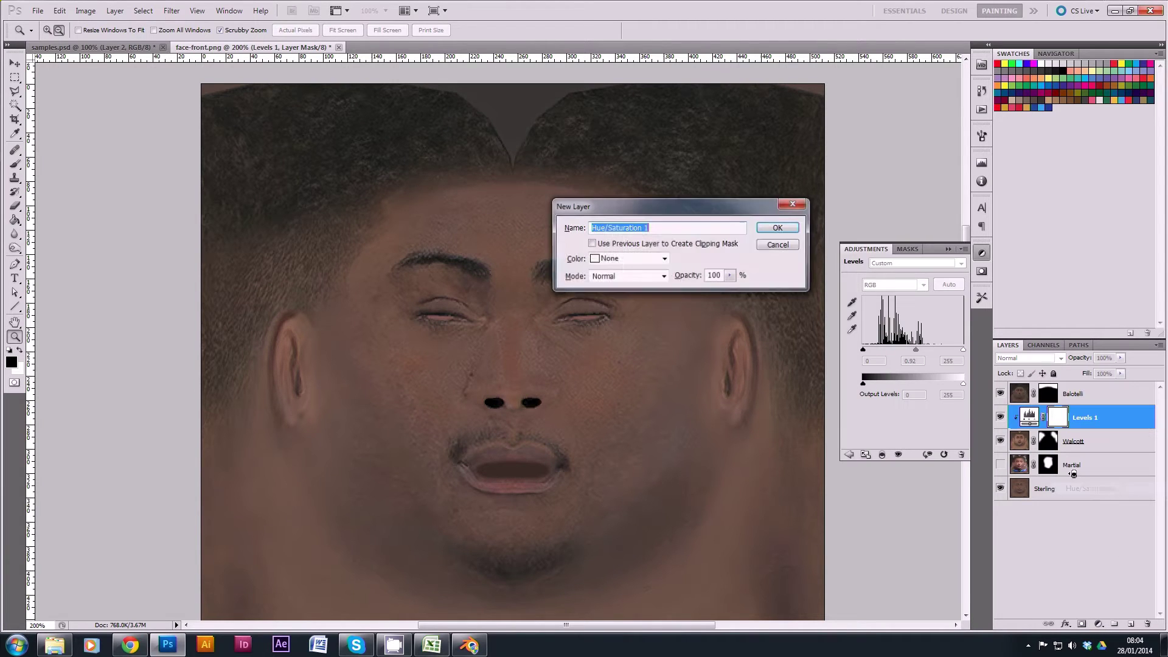
{"action": "left_click", "coordinate": [674, 244]}
{"action": "left_click", "coordinate": [769, 235]}
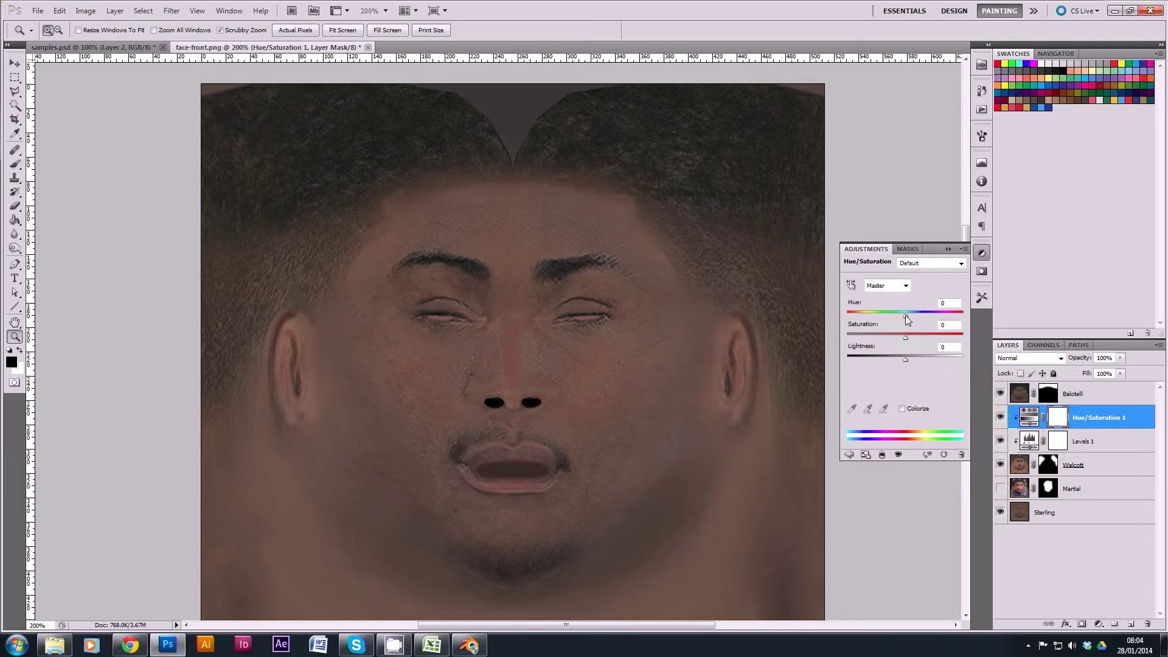
{"action": "left_click_drag", "start_coordinate": [904, 339], "coordinate": [903, 338]}
- Compare the side hair colour with the Hue/Saturation adjustment switched on and off
{"action": "left_click", "coordinate": [1000, 417]}
{"action": "left_click", "coordinate": [1000, 417]}
{"action": "left_click", "coordinate": [1000, 418]}
{"action": "left_click", "coordinate": [999, 417]}
{"action": "left_click", "coordinate": [1000, 417]}
{"action": "left_click", "coordinate": [1000, 417]}
{"action": "left_click", "coordinate": [1000, 417]}
{"action": "left_click", "coordinate": [1000, 417]}
{"action": "left_click", "coordinate": [999, 418]}
{"action": "left_click", "coordinate": [1000, 417]}
- Show the Martial layer again and examine its blend with the hair and skin at overall and close range
{"action": "left_click", "coordinate": [1001, 491]}
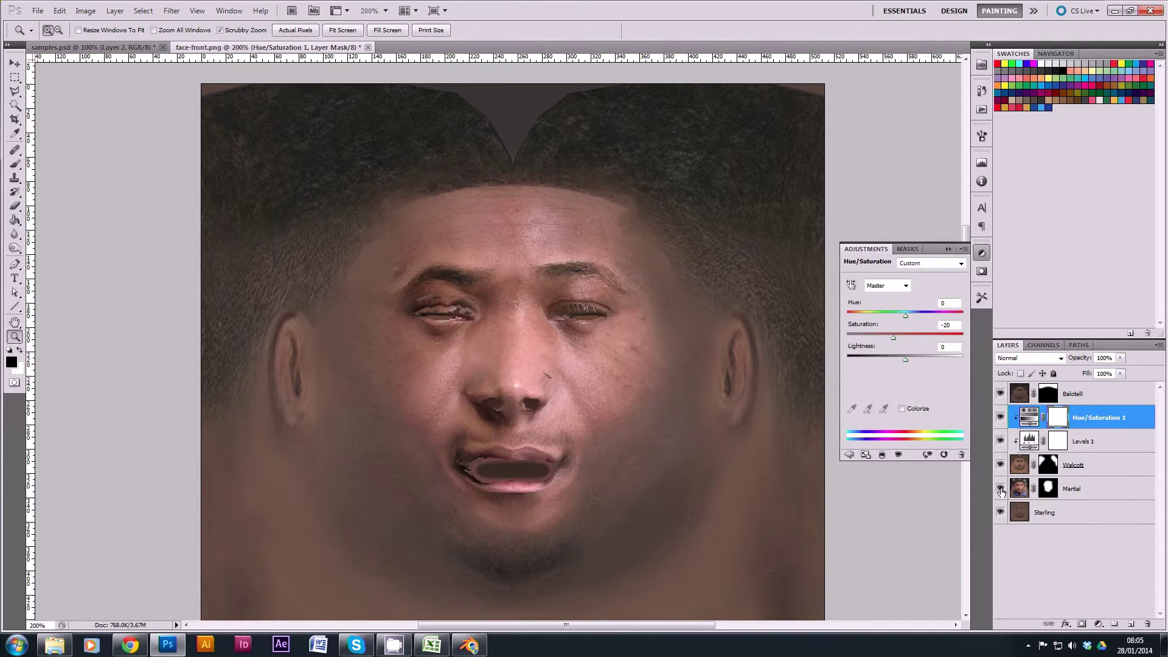
{"action": "left_click", "coordinate": [526, 309], "text": "alt"}
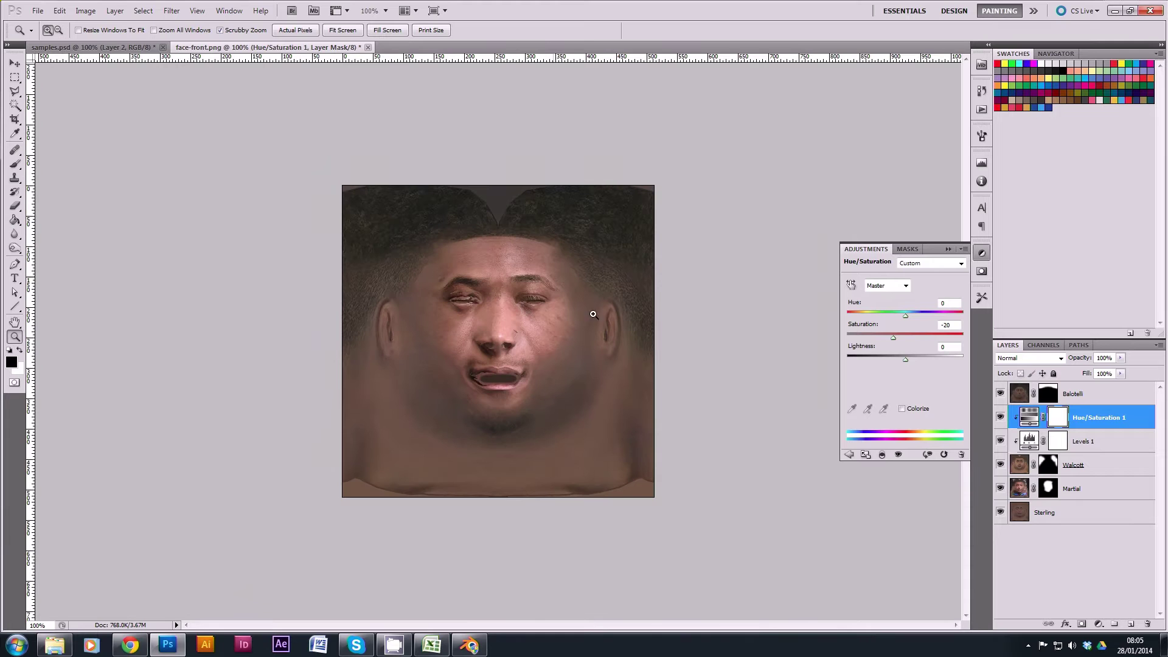
{"action": "left_click", "coordinate": [515, 317]}
{"action": "left_click", "coordinate": [425, 236]}
{"action": "left_click", "coordinate": [544, 208], "text": "alt"}
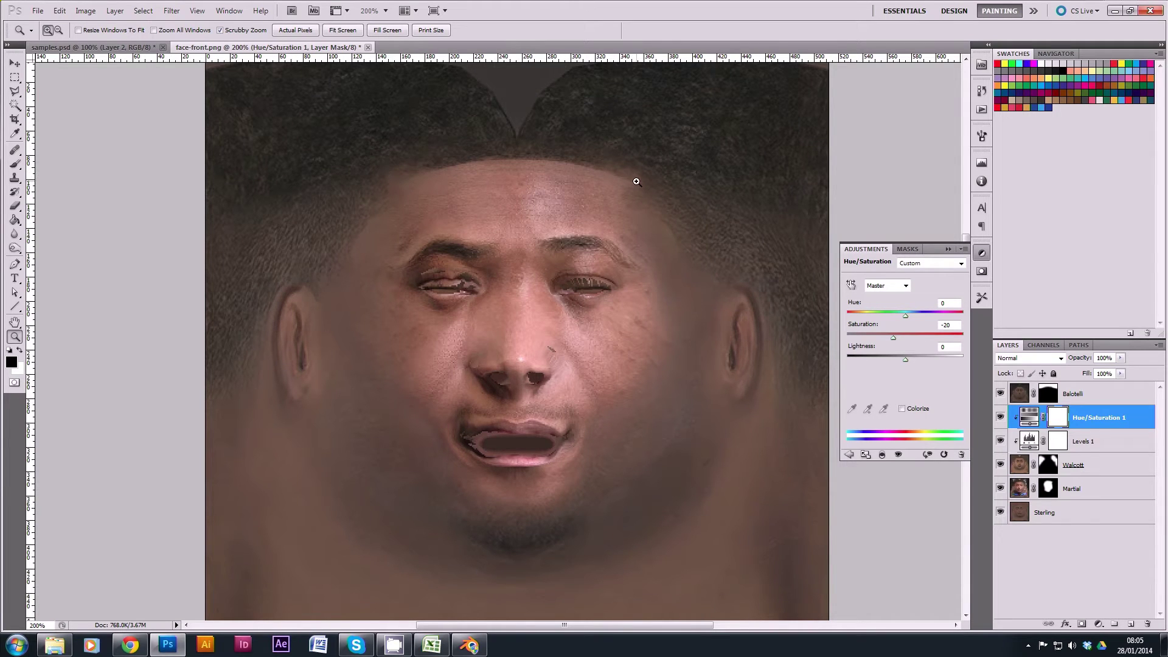
{"action": "left_click", "coordinate": [620, 258]}
{"action": "left_click", "coordinate": [354, 197], "text": "alt"}
- Paint black on the Martial mask with a 21 px, 0% hardness brush over the flawed spots on both sides of the nose
{"action": "left_click", "coordinate": [16, 163]}
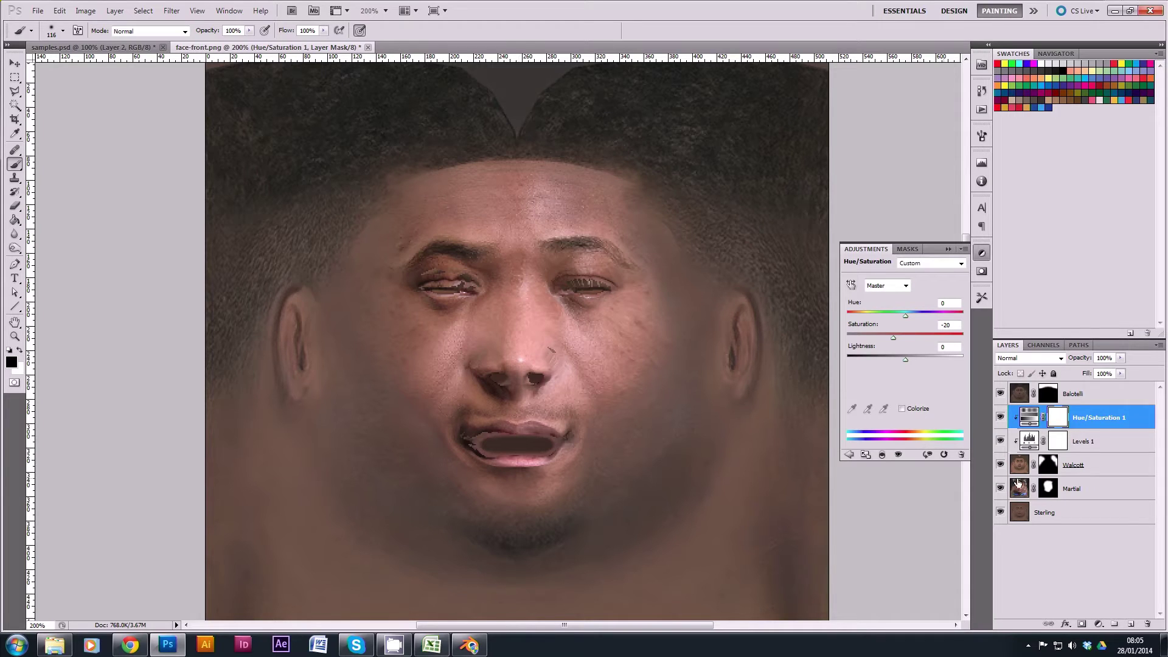
{"action": "left_click", "coordinate": [1050, 490]}
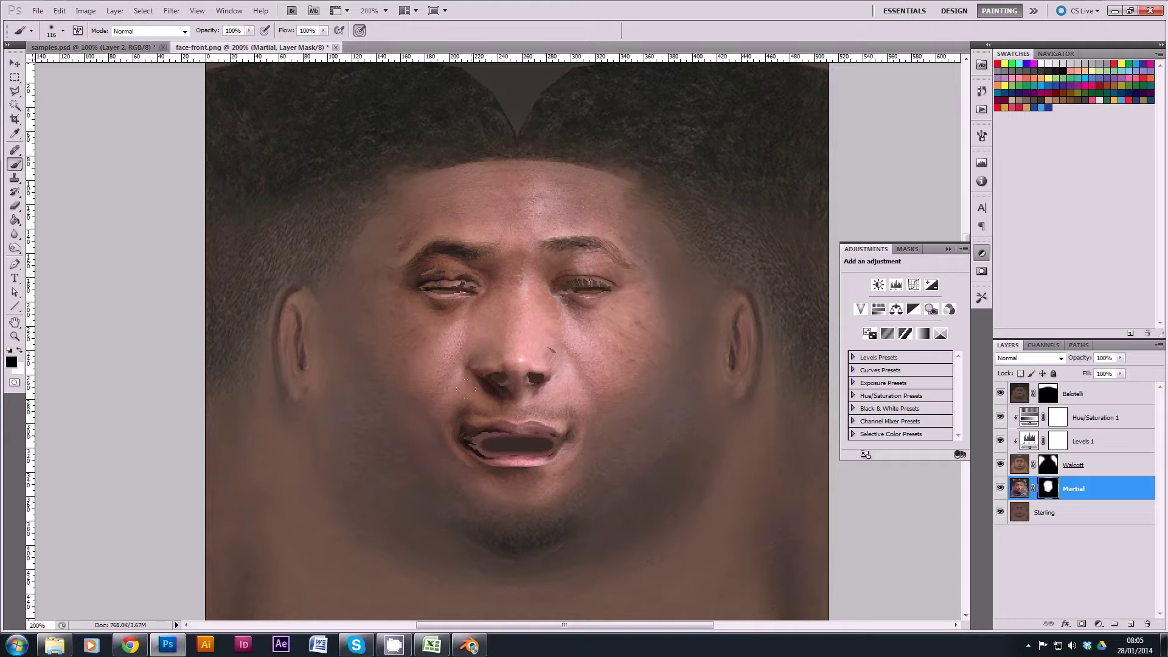
{"action": "key", "text": "ctrl+plus"}
{"action": "key", "text": "ctrl+plus"}
{"action": "key", "text": "ctrl+plus"}
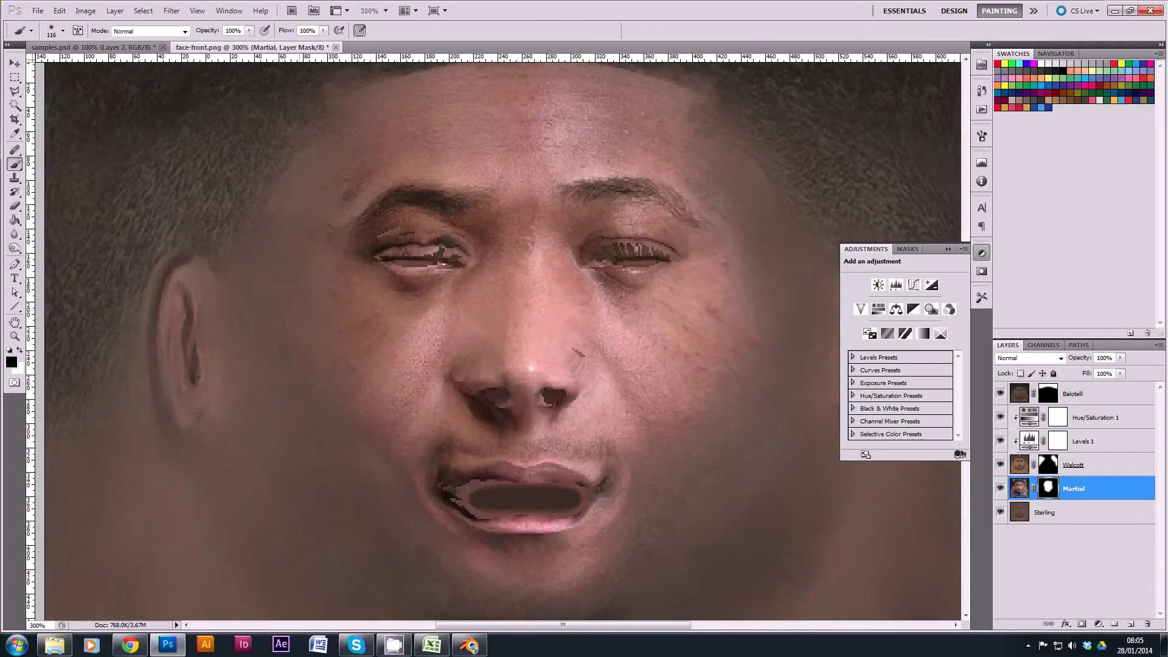
{"action": "left_click_drag", "start_coordinate": [485, 477], "coordinate": [461, 314]}
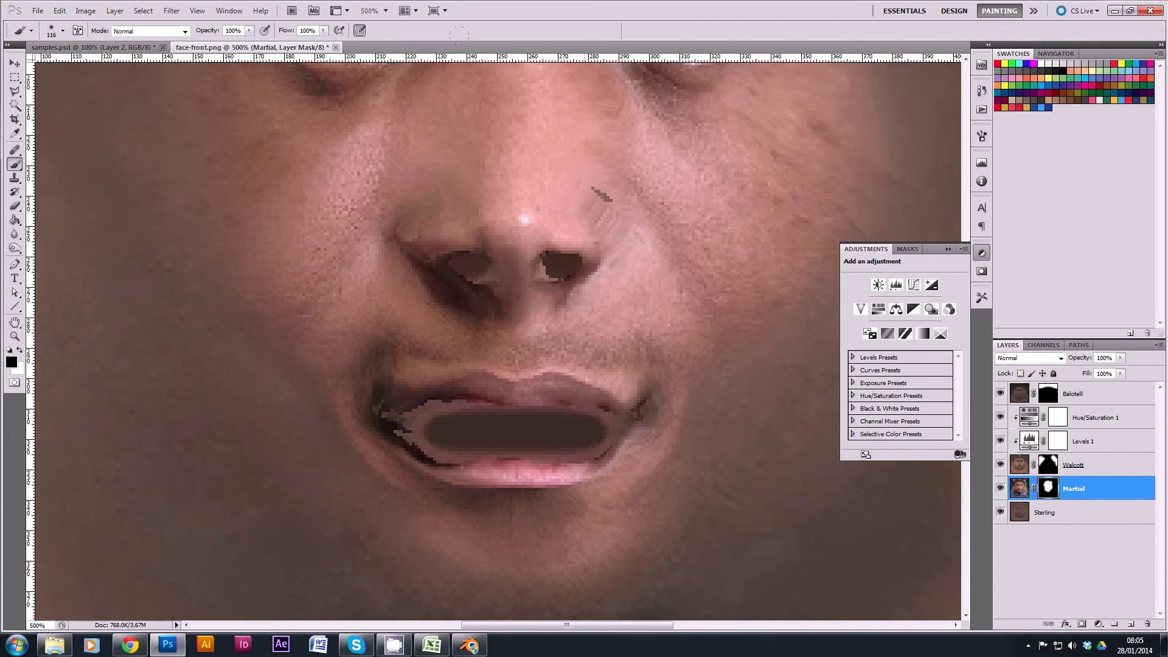
{"action": "right_click", "coordinate": [629, 220]}
{"action": "left_click_drag", "start_coordinate": [665, 243], "coordinate": [651, 245]}
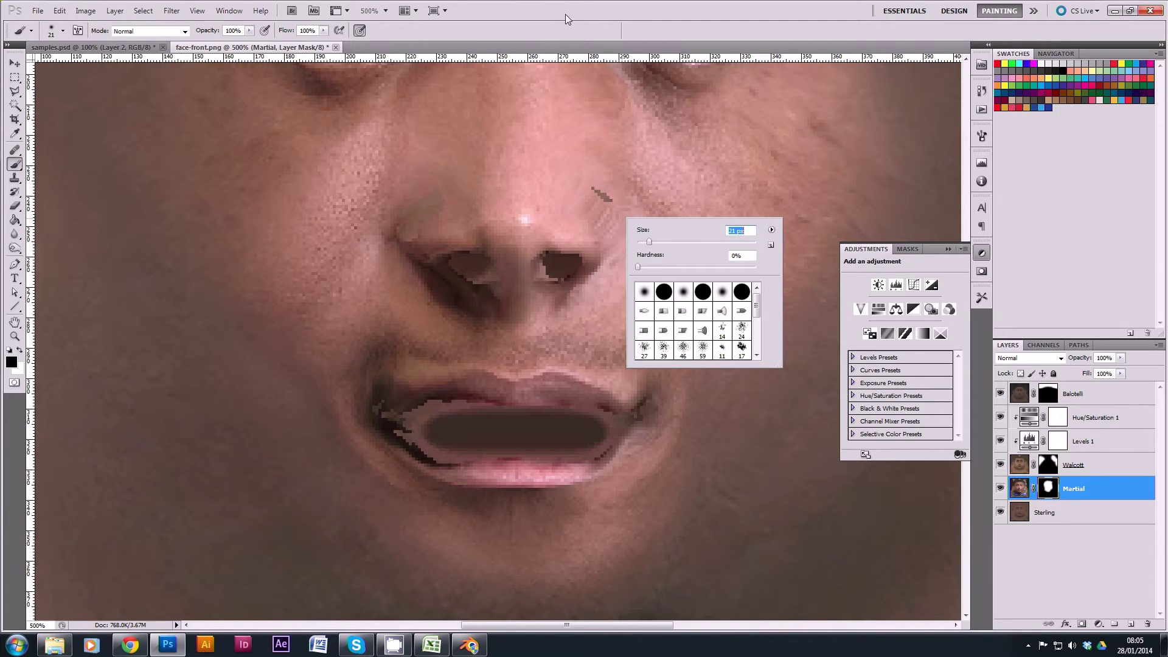
{"action": "key", "text": "Return"}
{"action": "left_click_drag", "start_coordinate": [616, 172], "coordinate": [605, 191]}
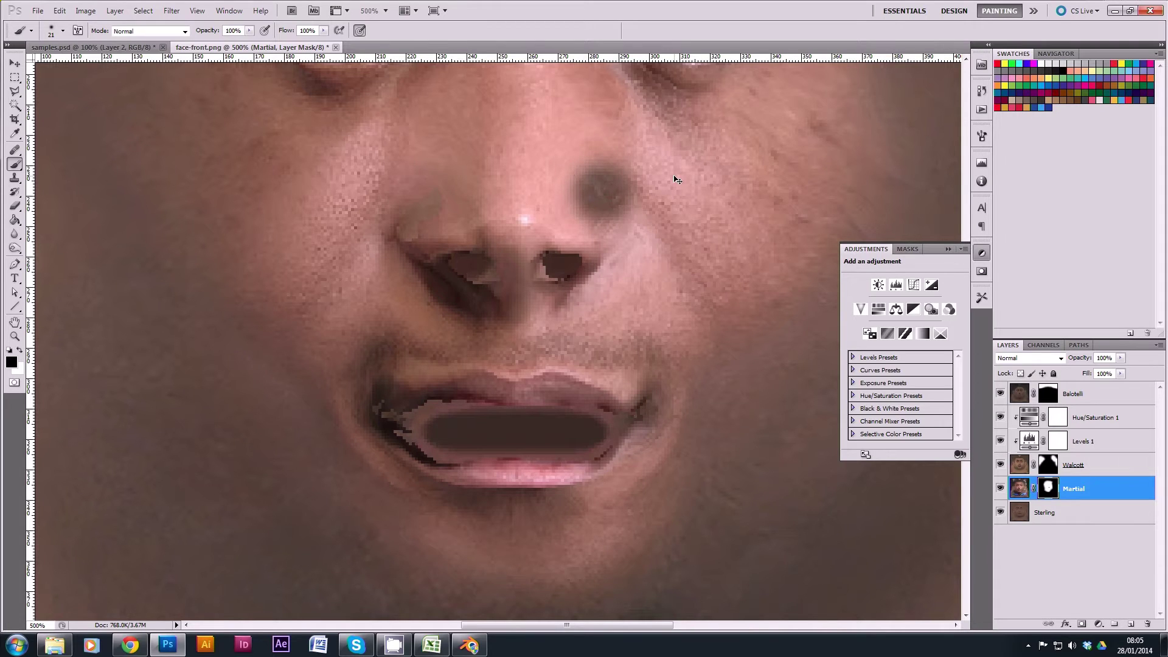
{"action": "key", "text": "ctrl+z"}
{"action": "left_click_drag", "start_coordinate": [583, 178], "coordinate": [603, 189]}
{"action": "mouse_move", "coordinate": [412, 183]}
{"action": "left_mouse_down"}
{"action": "mouse_move", "coordinate": [386, 213]}
{"action": "mouse_move", "coordinate": [413, 182]}
{"action": "left_mouse_up"}
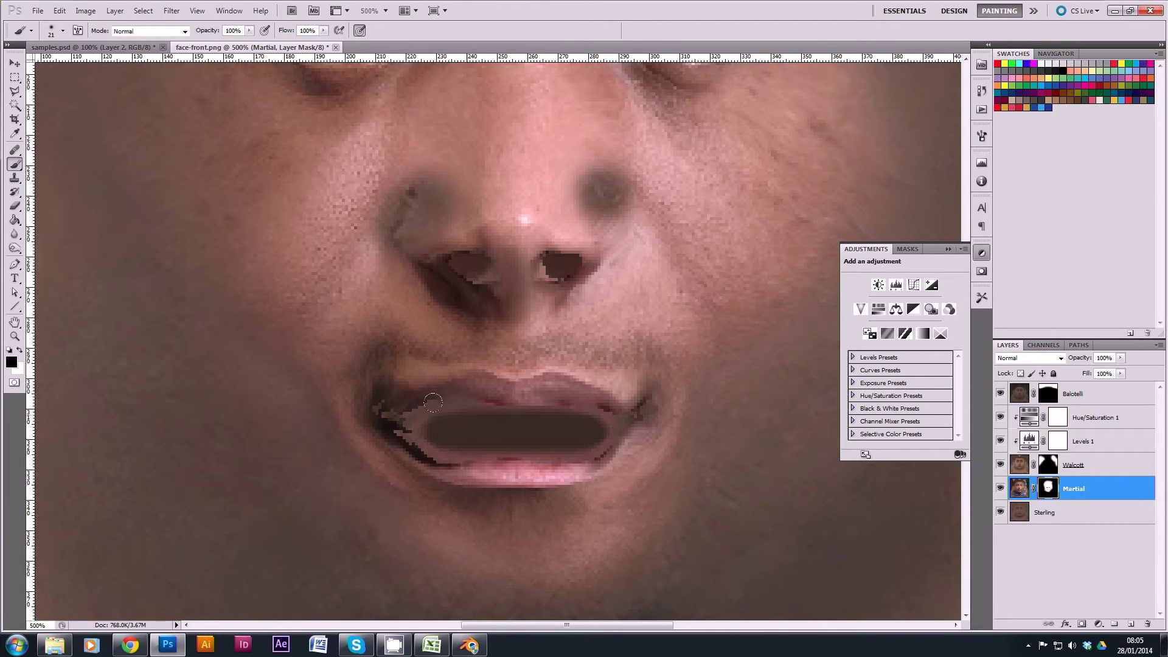
- Paint black on the Martial mask over the inner lips, mouth corner and both nostrils to reveal the Sterling texture
{"action": "mouse_move", "coordinate": [482, 402]}
{"action": "left_mouse_down"}
{"action": "mouse_move", "coordinate": [577, 400]}
{"action": "mouse_move", "coordinate": [577, 416]}
{"action": "left_mouse_up"}
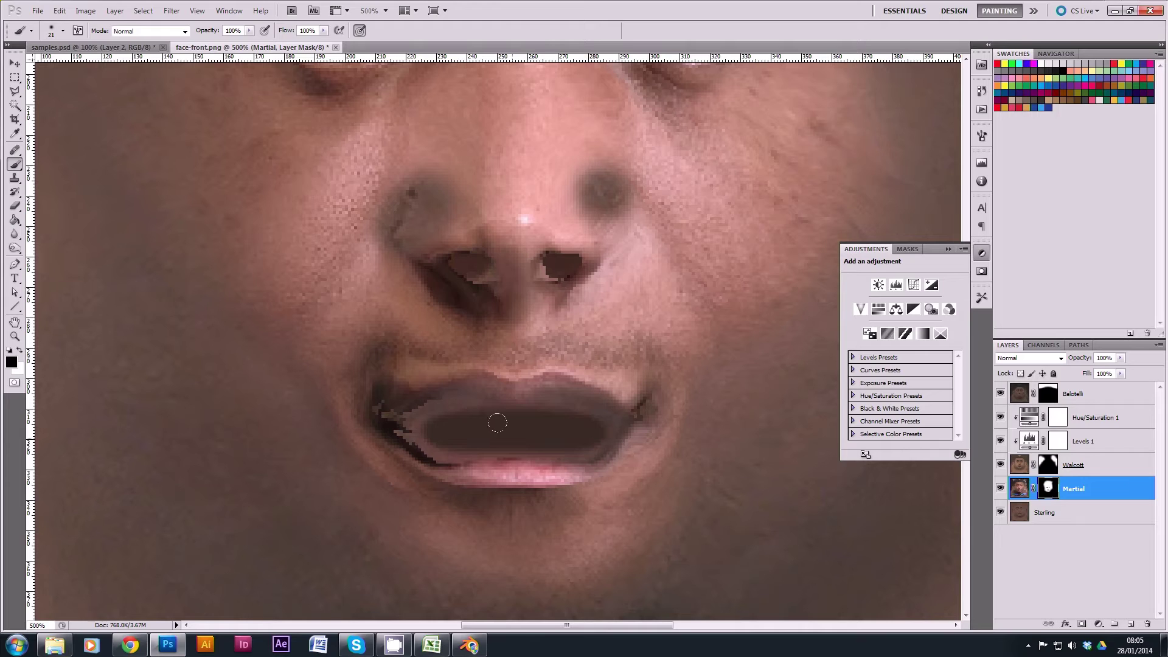
{"action": "mouse_move", "coordinate": [432, 426]}
{"action": "left_mouse_down"}
{"action": "mouse_move", "coordinate": [390, 419]}
{"action": "mouse_move", "coordinate": [382, 407]}
{"action": "mouse_move", "coordinate": [405, 404]}
{"action": "left_mouse_up"}
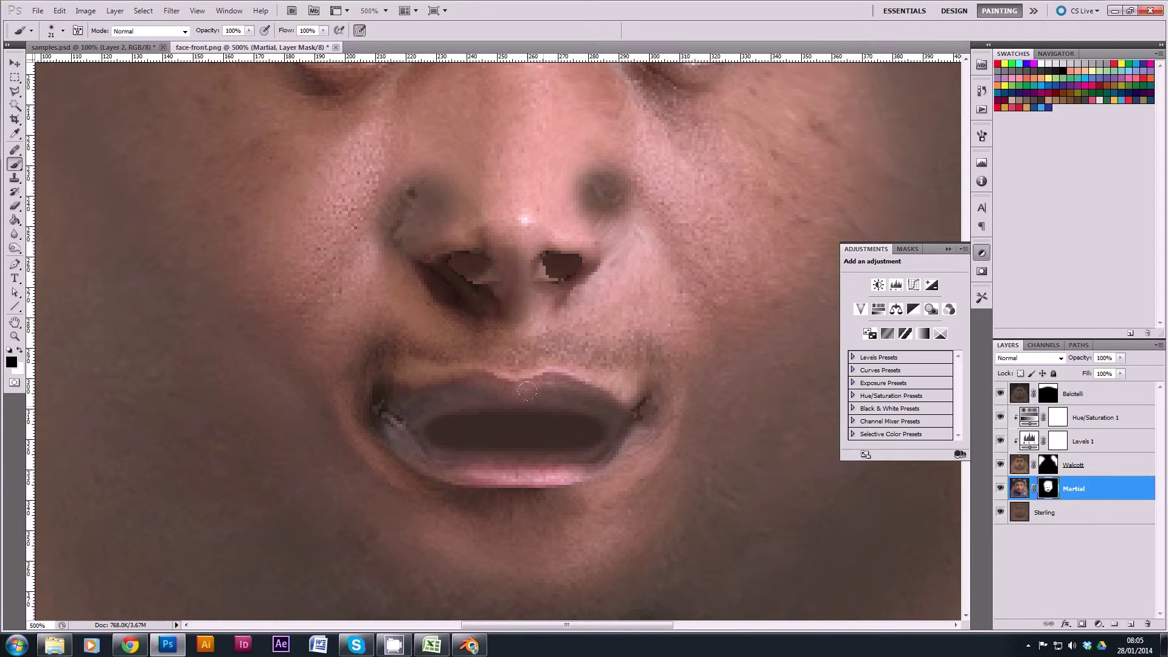
{"action": "mouse_move", "coordinate": [465, 247]}
{"action": "left_mouse_down"}
{"action": "mouse_move", "coordinate": [561, 261]}
{"action": "mouse_move", "coordinate": [538, 249]}
{"action": "mouse_move", "coordinate": [566, 263]}
{"action": "left_mouse_up"}
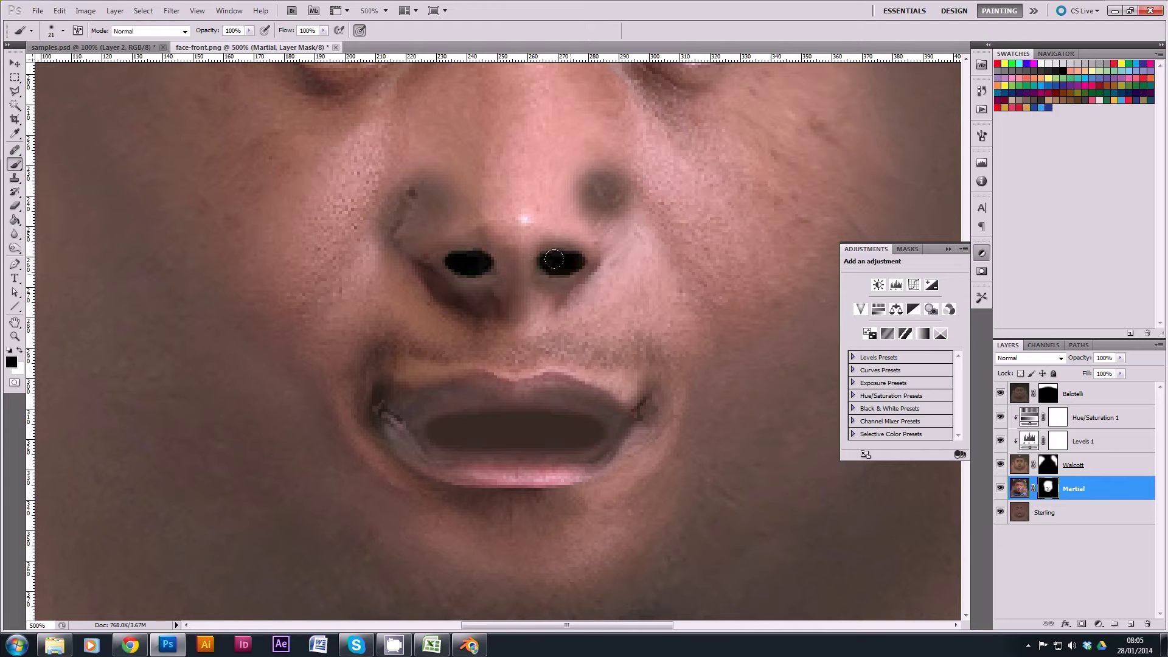
- Paint black on the Martial mask over both eyes and eyelids with a 15 px brush
{"action": "scroll", "coordinate": [529, 183], "scroll_direction": "up", "scroll_amount": 5}
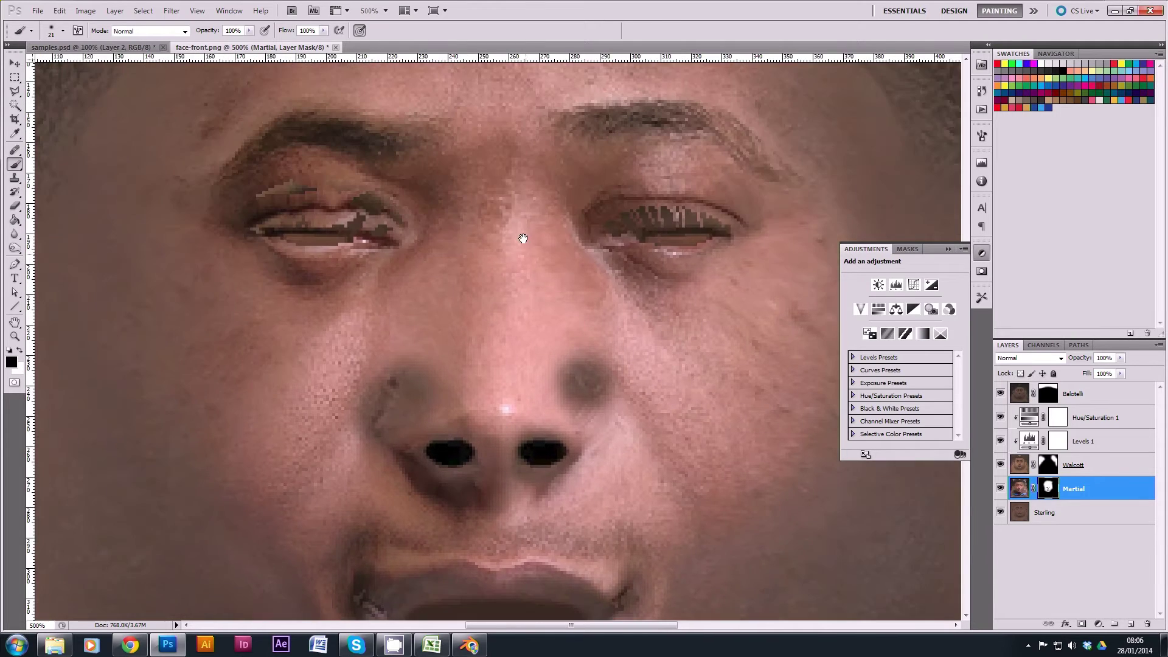
{"action": "right_click", "coordinate": [298, 240]}
{"action": "type", "text": "15"}
{"action": "key", "text": "Return"}
{"action": "mouse_move", "coordinate": [280, 247]}
{"action": "left_mouse_down"}
{"action": "mouse_move", "coordinate": [373, 250]}
{"action": "mouse_move", "coordinate": [271, 246]}
{"action": "mouse_move", "coordinate": [395, 259]}
{"action": "mouse_move", "coordinate": [408, 275]}
{"action": "mouse_move", "coordinate": [377, 290]}
{"action": "left_mouse_up"}
{"action": "left_click_drag", "start_coordinate": [283, 281], "coordinate": [403, 278]}
{"action": "mouse_move", "coordinate": [615, 275]}
{"action": "left_mouse_down"}
{"action": "mouse_move", "coordinate": [751, 282]}
{"action": "mouse_move", "coordinate": [639, 267]}
{"action": "mouse_move", "coordinate": [706, 252]}
{"action": "mouse_move", "coordinate": [615, 267]}
{"action": "mouse_move", "coordinate": [608, 283]}
{"action": "left_mouse_up"}
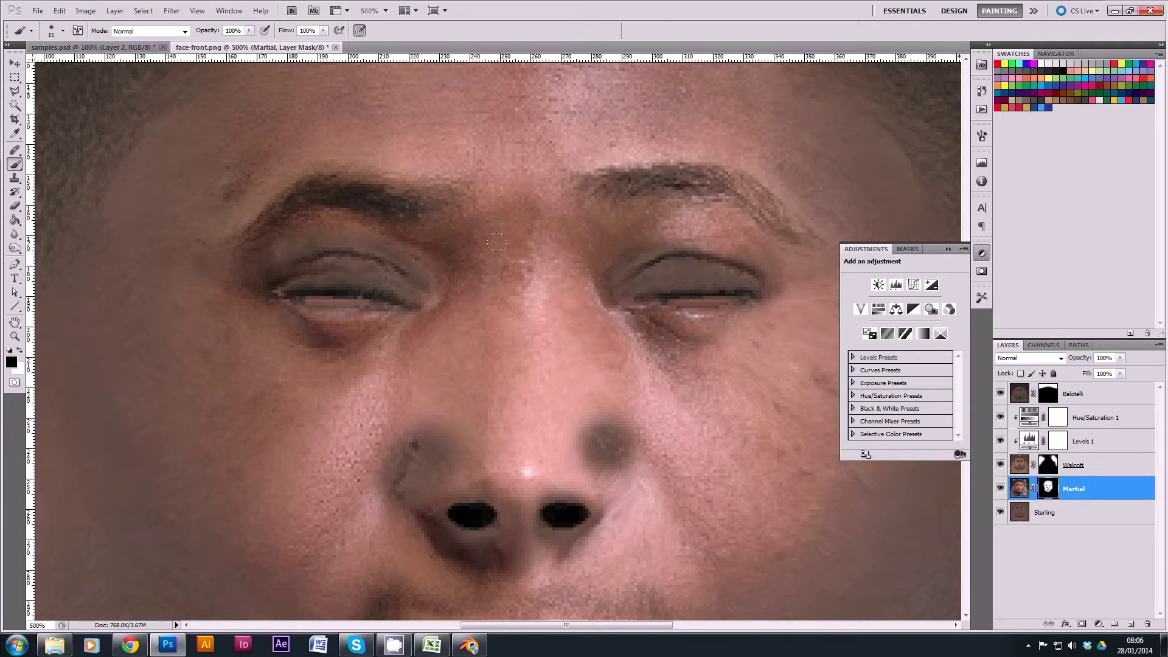
- Paint black on the Martial mask over the nose-tip spot and, with a 7 px brush, over the flaw below the right-hand eye
{"action": "double_click", "coordinate": [14, 335]}
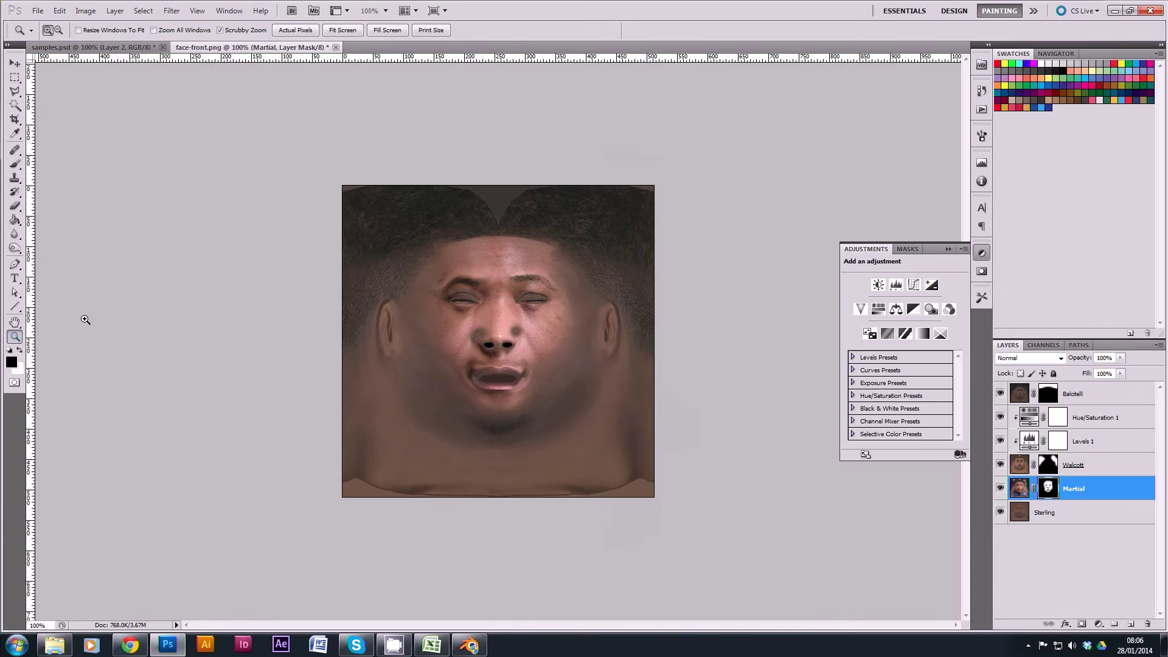
{"action": "left_click", "coordinate": [506, 292]}
{"action": "left_click", "coordinate": [505, 291]}
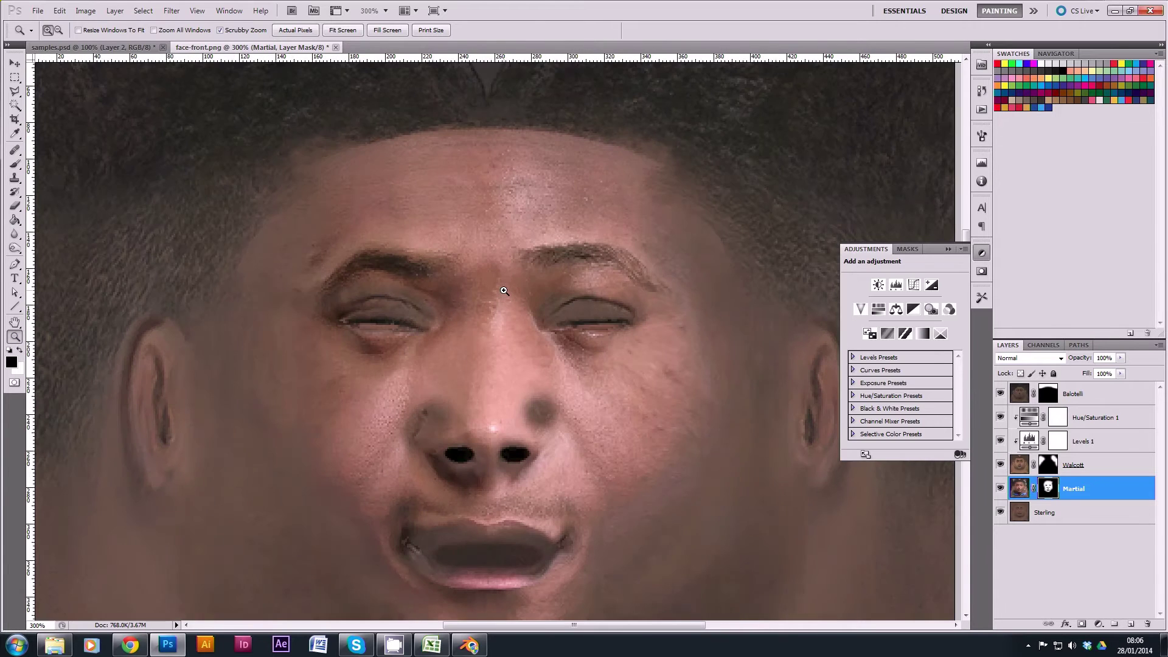
{"action": "left_click", "coordinate": [15, 164]}
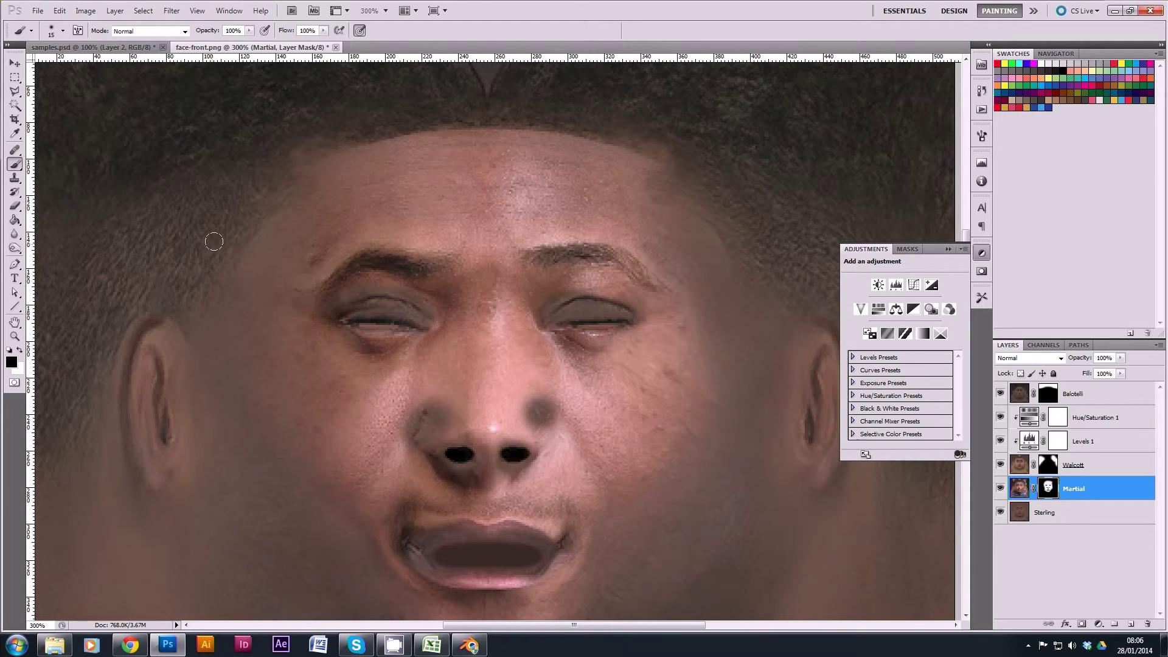
{"action": "left_click", "coordinate": [492, 427]}
{"action": "right_click", "coordinate": [601, 366]}
{"action": "left_click_drag", "start_coordinate": [613, 386], "coordinate": [608, 388]}
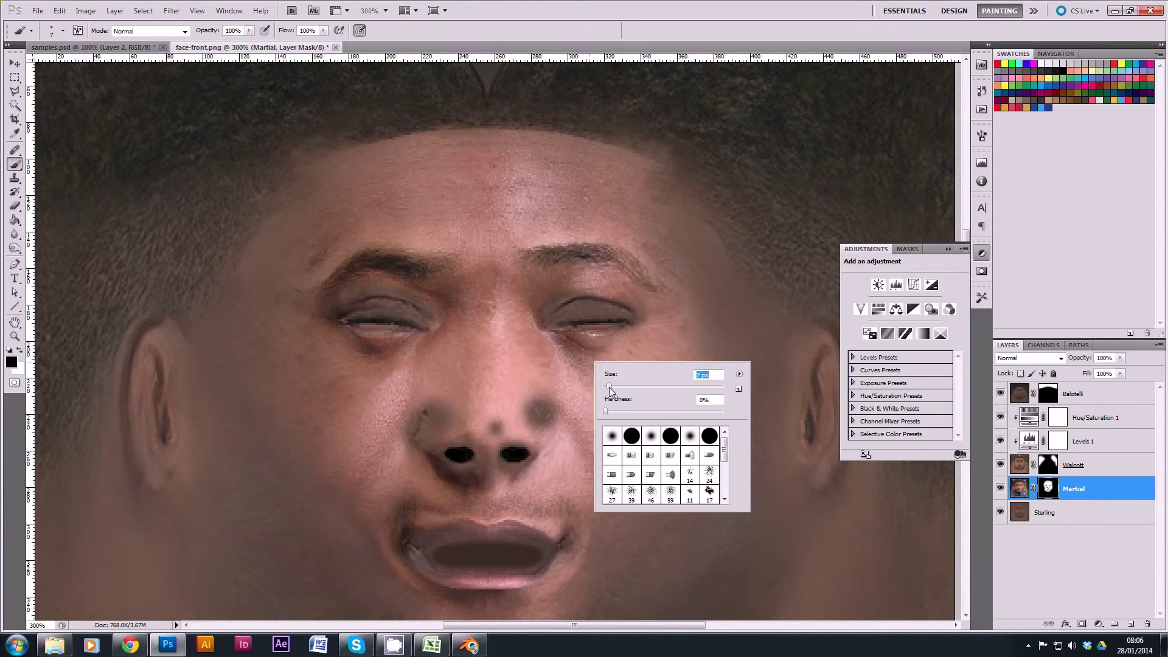
{"action": "left_click", "coordinate": [589, 339]}
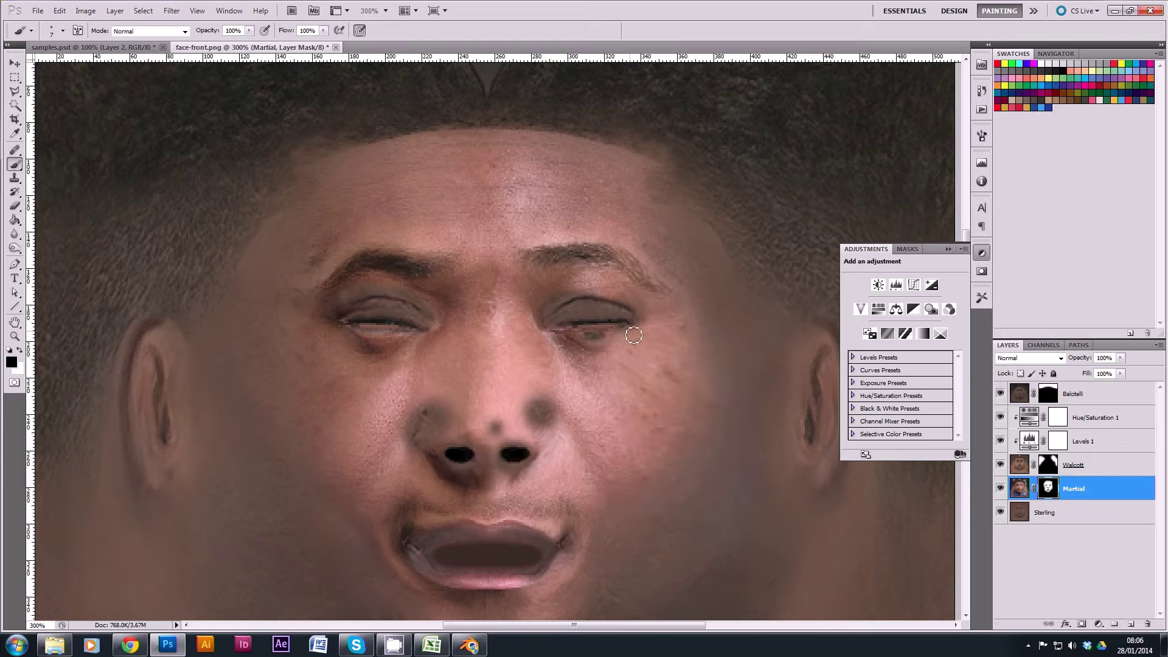
- Soften the shiny areas beside and below the nose, on the cheek and nose bridge with a 31 px, 18% opacity brush on the Martial mask
{"action": "left_click_drag", "start_coordinate": [483, 382], "coordinate": [413, 310]}
{"action": "right_click", "coordinate": [502, 352]}
{"action": "left_click_drag", "start_coordinate": [501, 351], "coordinate": [505, 352]}
{"action": "left_click_drag", "start_coordinate": [248, 31], "coordinate": [199, 47]}
{"action": "right_click", "coordinate": [367, 316]}
{"action": "left_click_drag", "start_coordinate": [395, 342], "coordinate": [406, 344]}
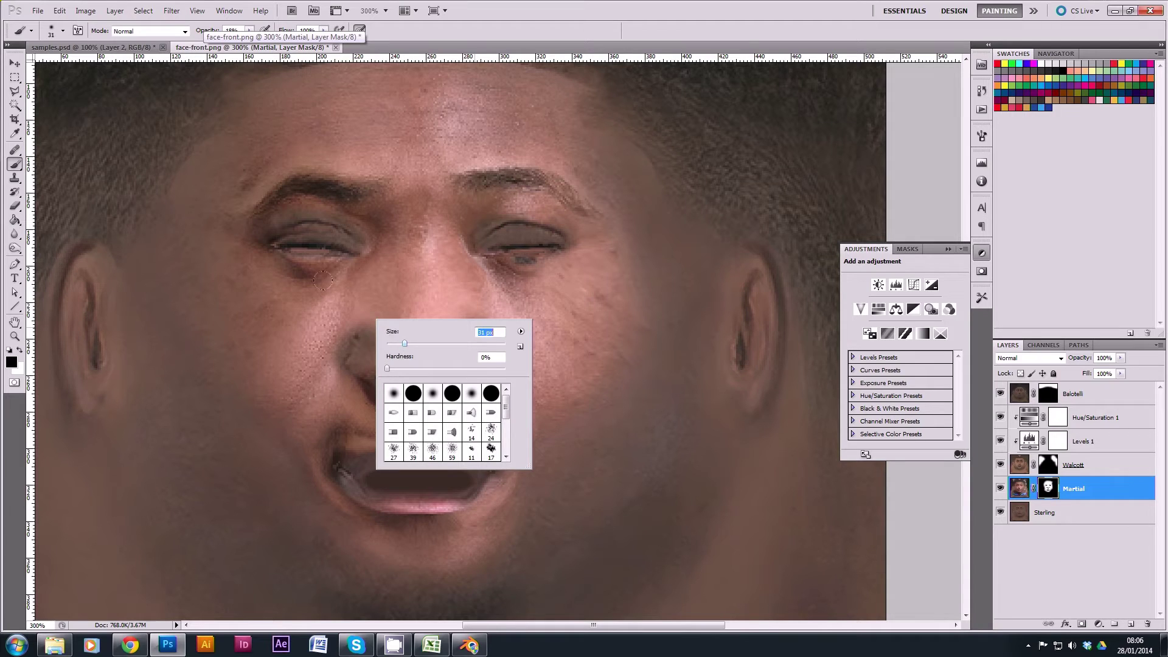
{"action": "left_click", "coordinate": [332, 299]}
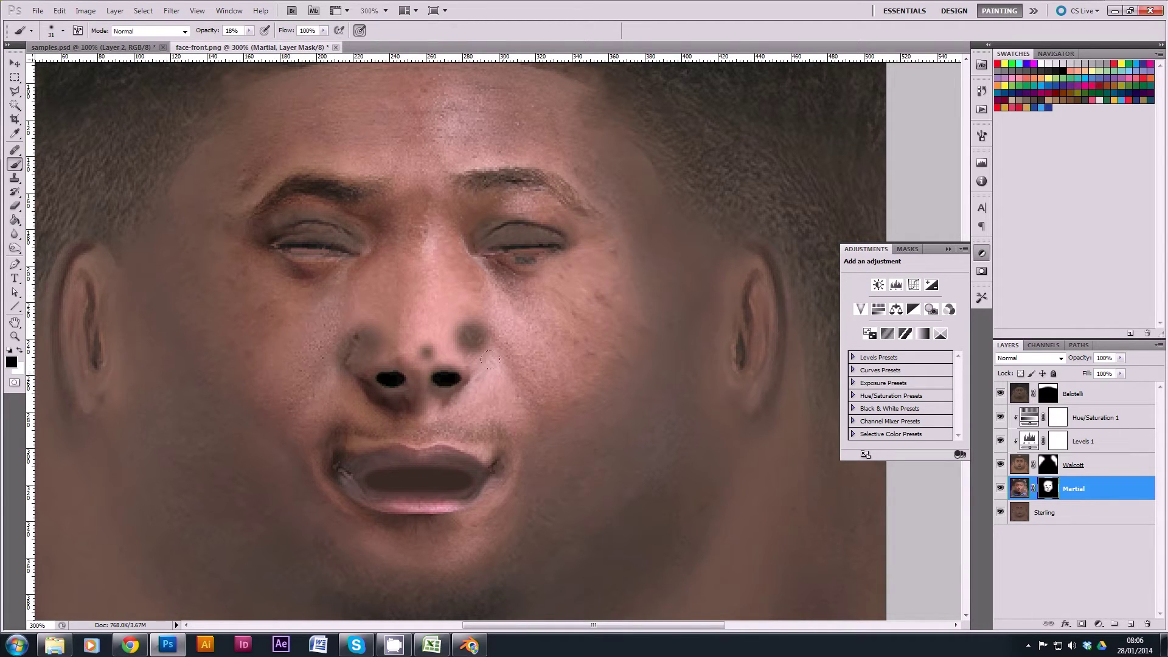
{"action": "left_click_drag", "start_coordinate": [479, 354], "coordinate": [481, 390]}
{"action": "left_click_drag", "start_coordinate": [472, 340], "coordinate": [486, 407]}
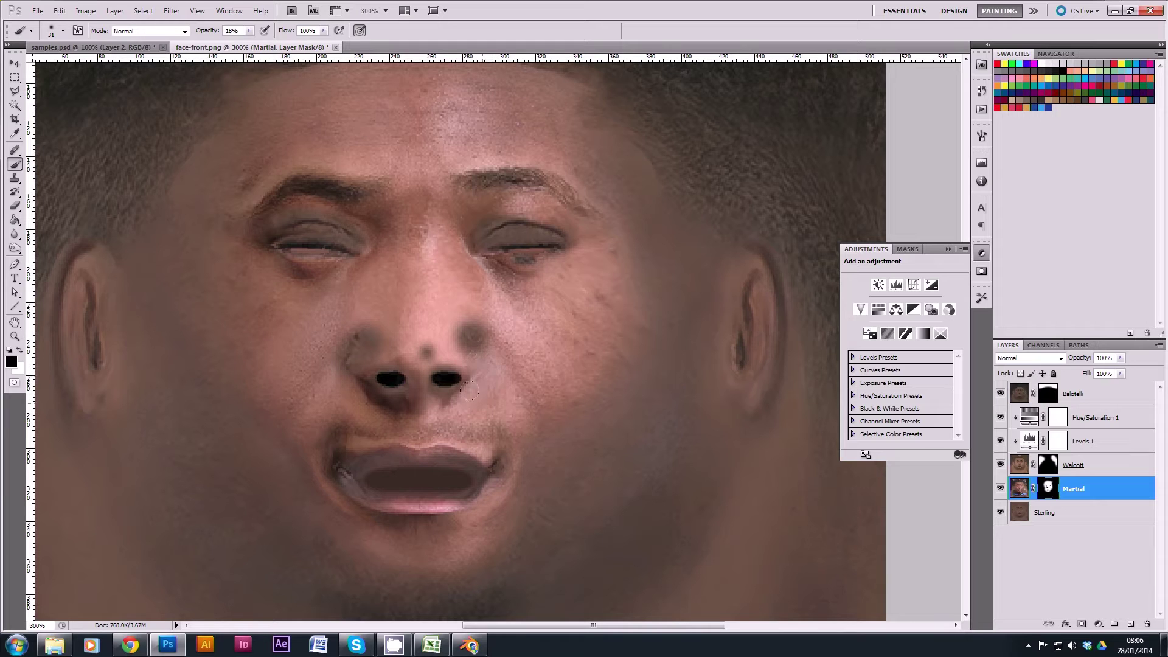
{"action": "left_click_drag", "start_coordinate": [417, 402], "coordinate": [453, 419]}
{"action": "left_click_drag", "start_coordinate": [507, 311], "coordinate": [536, 347]}
{"action": "mouse_move", "coordinate": [415, 212]}
{"action": "left_mouse_down"}
{"action": "mouse_move", "coordinate": [433, 246]}
{"action": "mouse_move", "coordinate": [426, 231]}
{"action": "left_mouse_up"}
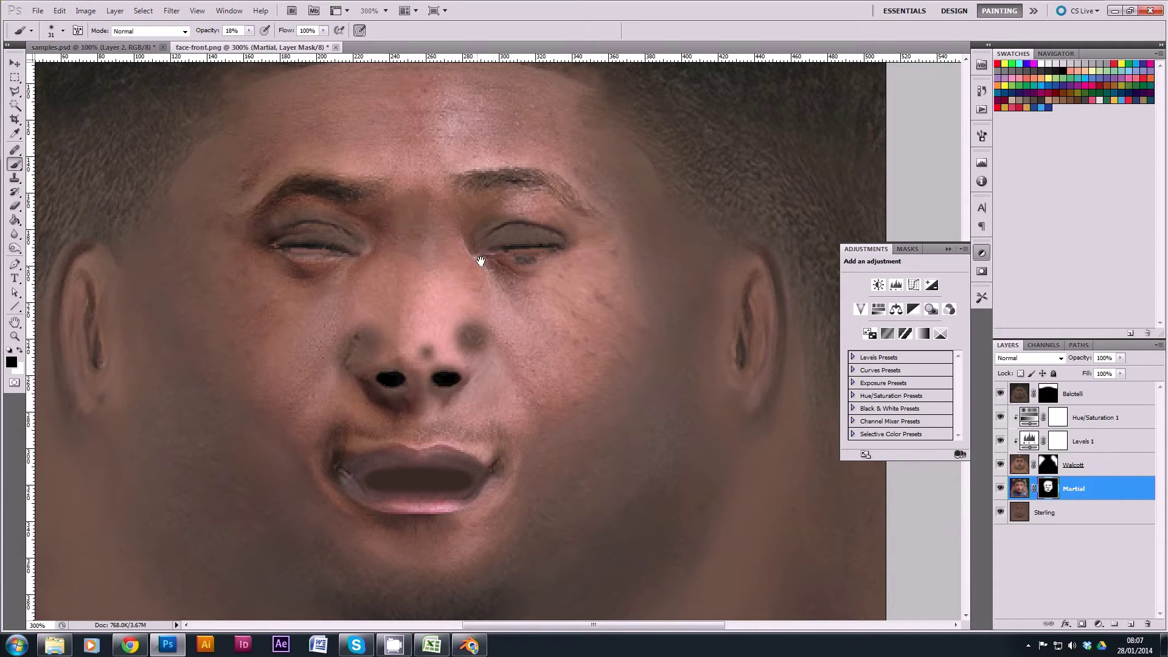
- Tone down the forehead highlights and the skin around the brows on the Martial mask, reducing the brush from 31 px to 17 px
{"action": "scroll", "coordinate": [407, 181], "scroll_direction": "up", "scroll_amount": 3}
{"action": "mouse_move", "coordinate": [382, 177]}
{"action": "left_mouse_down"}
{"action": "mouse_move", "coordinate": [461, 188]}
{"action": "mouse_move", "coordinate": [400, 196]}
{"action": "mouse_move", "coordinate": [428, 197]}
{"action": "mouse_move", "coordinate": [403, 207]}
{"action": "mouse_move", "coordinate": [464, 221]}
{"action": "left_mouse_up"}
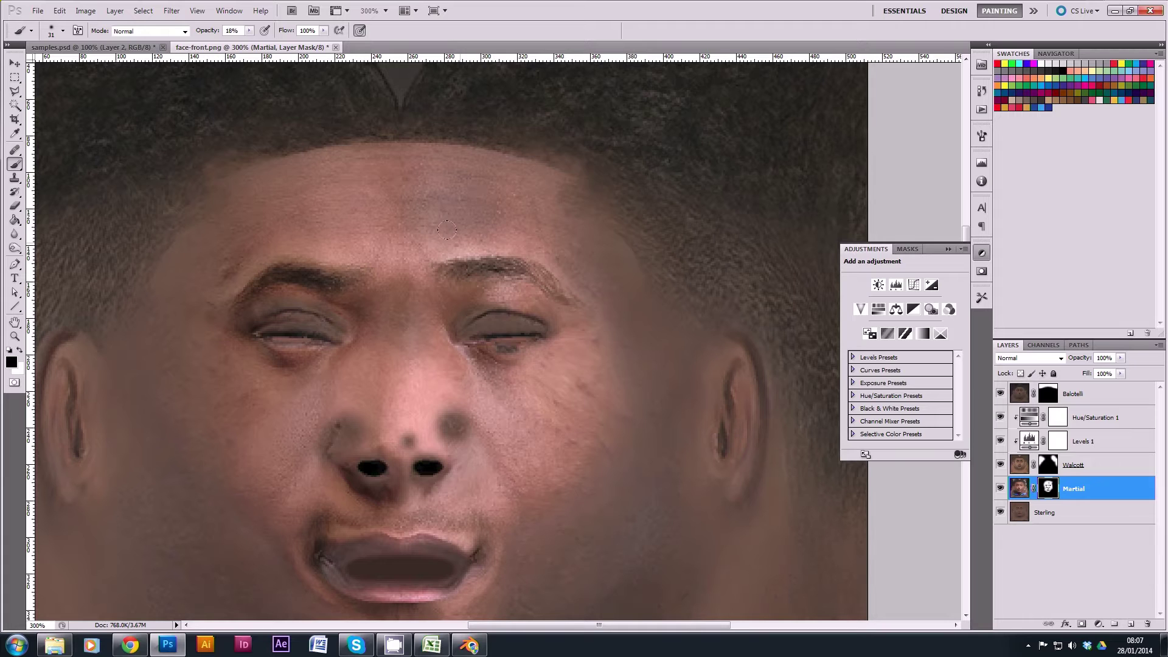
{"action": "right_click", "coordinate": [462, 240]}
{"action": "left_click_drag", "start_coordinate": [488, 266], "coordinate": [484, 266]}
{"action": "left_click", "coordinate": [431, 245]}
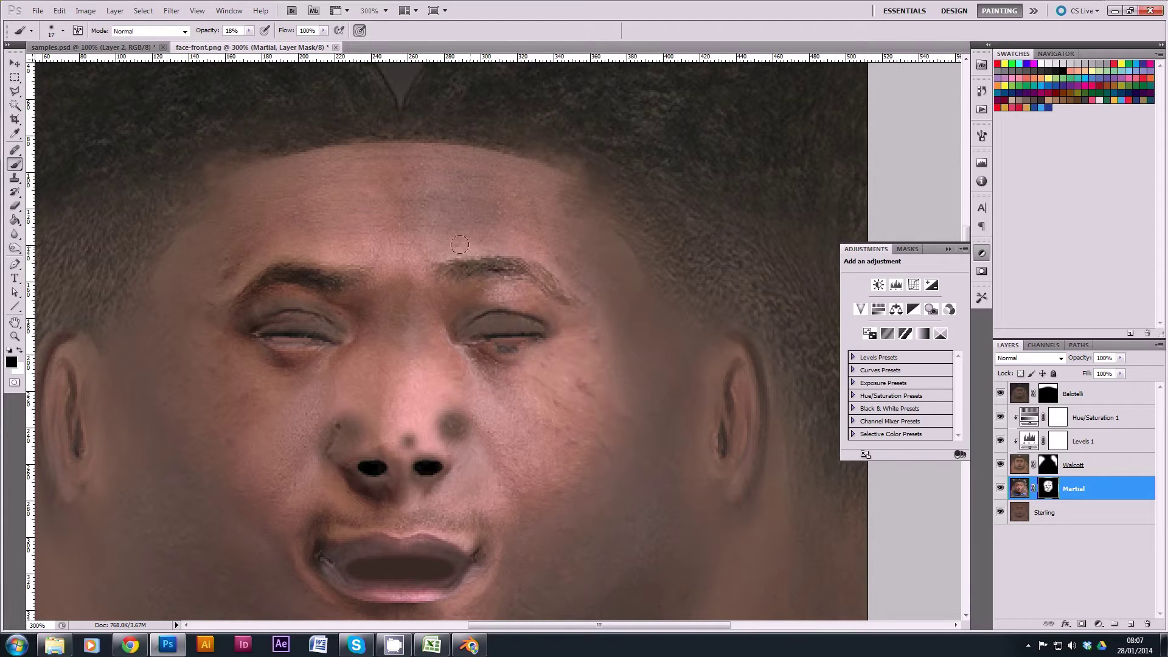
{"action": "mouse_move", "coordinate": [243, 313]}
{"action": "left_mouse_down"}
{"action": "mouse_move", "coordinate": [334, 248]}
{"action": "mouse_move", "coordinate": [351, 264]}
{"action": "left_mouse_up"}
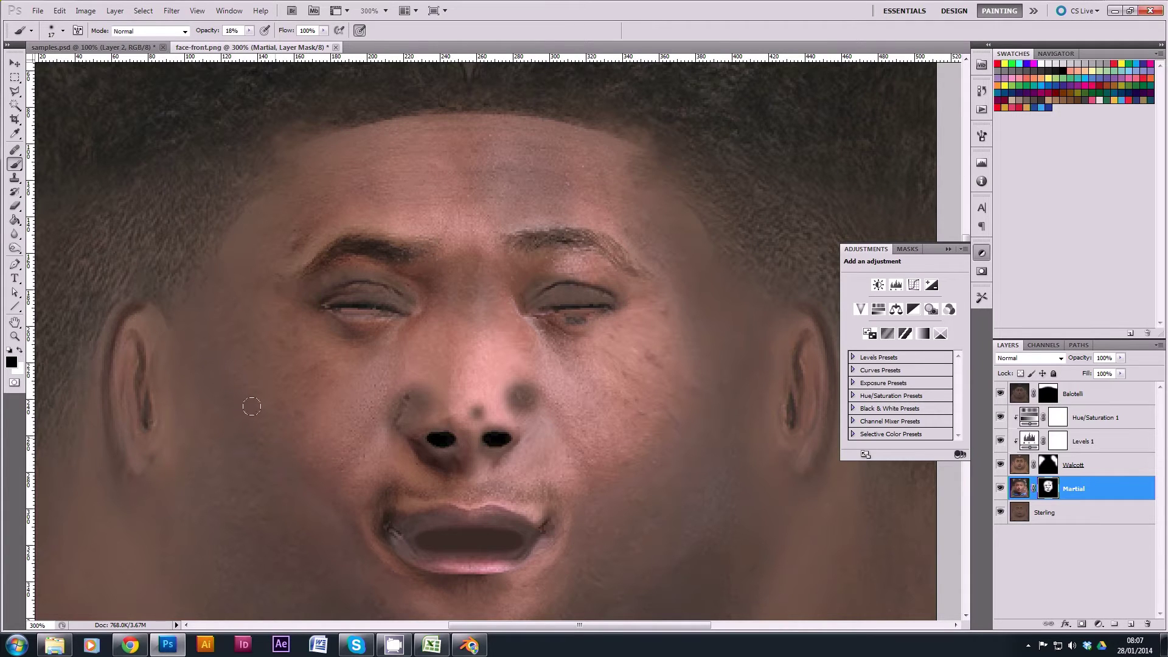
- Blend the upper-lip area and the right-hand cheek on the Martial mask with a 27 px brush at 18% opacity
{"action": "mouse_move", "coordinate": [580, 444]}
{"action": "left_mouse_down"}
{"action": "mouse_move", "coordinate": [512, 402]}
{"action": "mouse_move", "coordinate": [542, 418]}
{"action": "left_mouse_up"}
{"action": "right_click", "coordinate": [512, 398]}
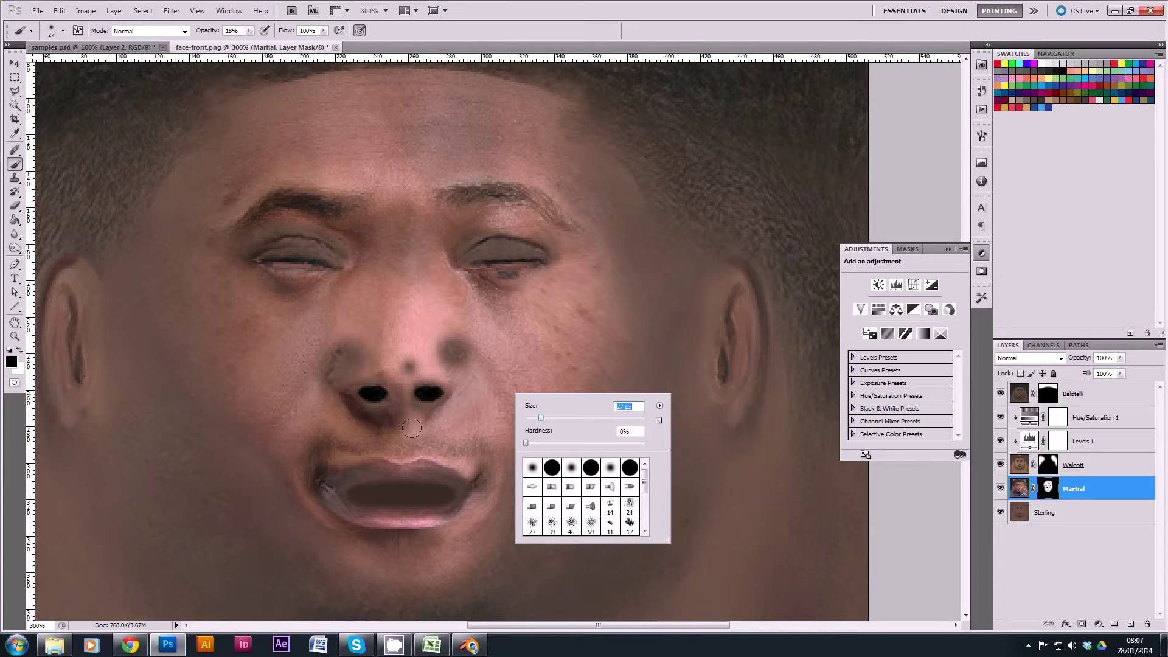
{"action": "key", "text": "Return"}
{"action": "left_click_drag", "start_coordinate": [455, 417], "coordinate": [515, 396]}
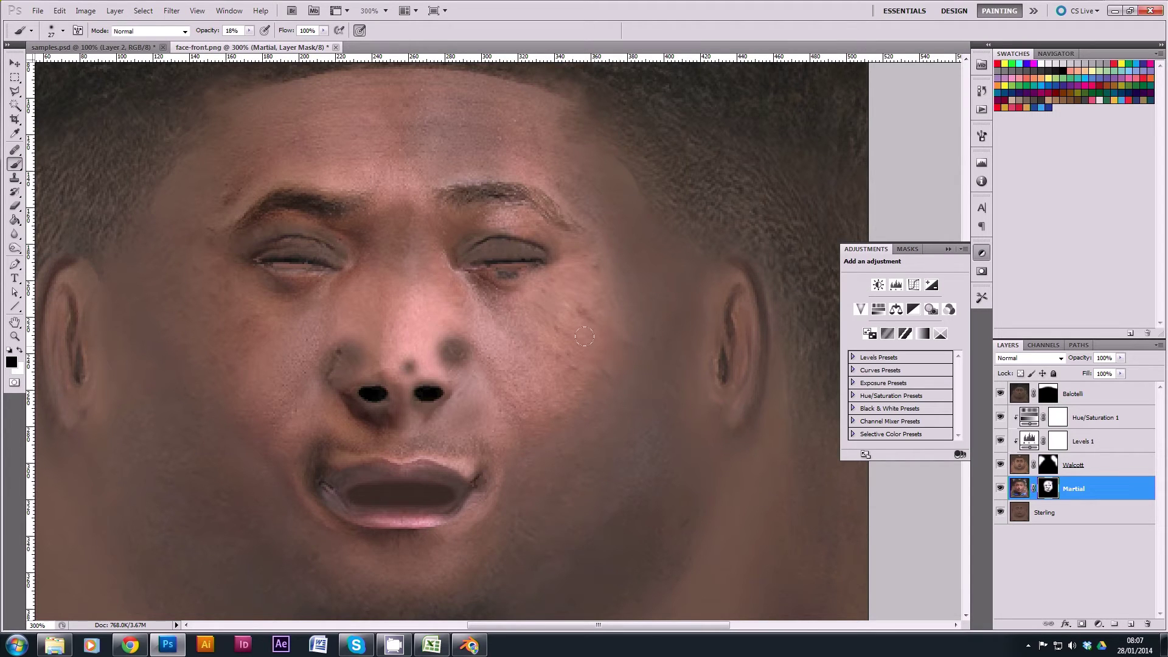
{"action": "mouse_move", "coordinate": [435, 257]}
{"action": "left_mouse_down"}
{"action": "mouse_move", "coordinate": [471, 290]}
{"action": "mouse_move", "coordinate": [466, 280]}
{"action": "mouse_move", "coordinate": [482, 328]}
{"action": "mouse_move", "coordinate": [469, 305]}
{"action": "mouse_move", "coordinate": [514, 332]}
{"action": "mouse_move", "coordinate": [470, 317]}
{"action": "mouse_move", "coordinate": [540, 372]}
{"action": "left_mouse_up"}
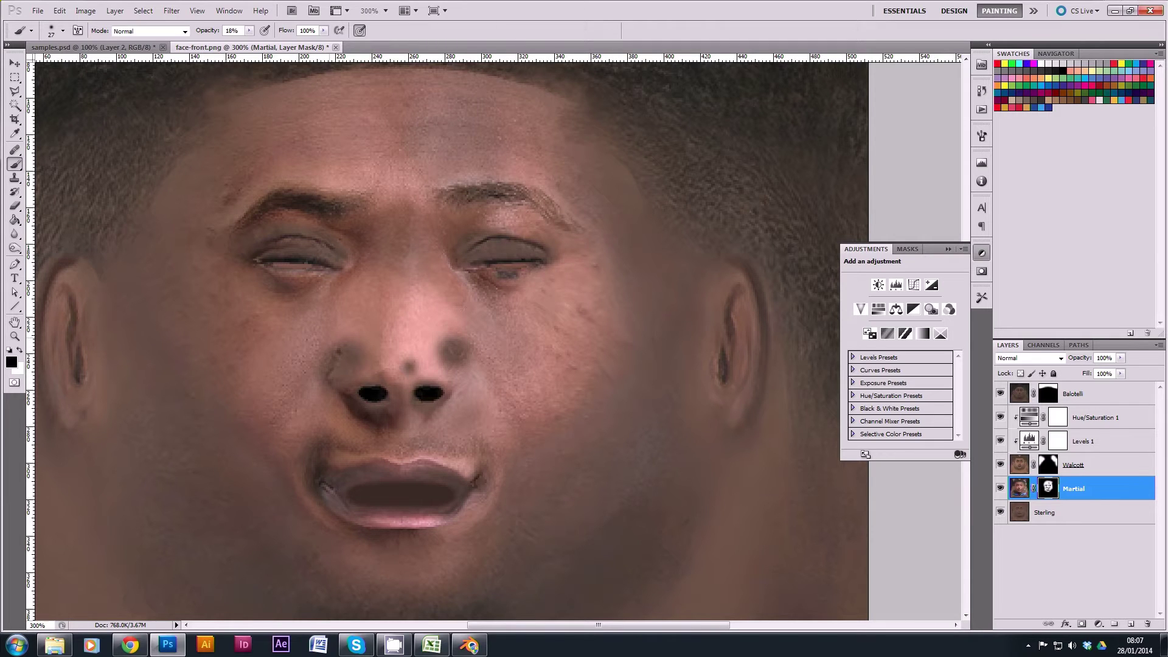
- Check the face at actual size and fade the bright highlight along the nose on the Martial mask at 200% zoom
{"action": "double_click", "coordinate": [14, 336]}
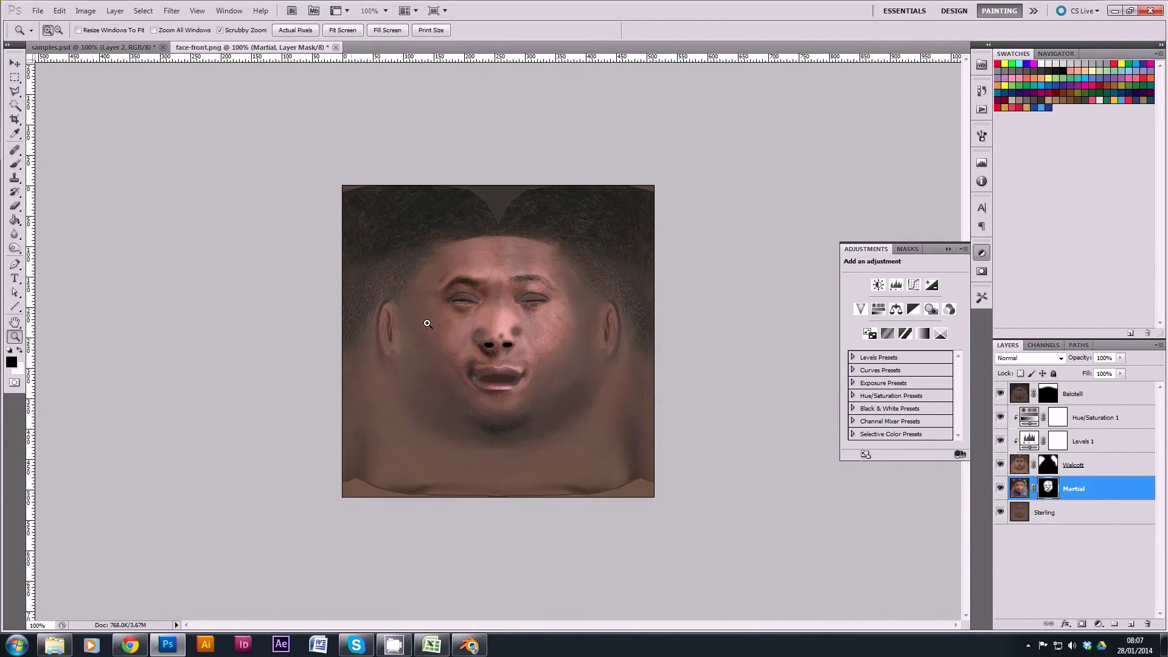
{"action": "left_click", "coordinate": [515, 328]}
{"action": "left_click", "coordinate": [515, 327]}
{"action": "left_click", "coordinate": [515, 328], "text": "alt"}
{"action": "left_click", "coordinate": [15, 163]}
{"action": "mouse_move", "coordinate": [466, 304]}
{"action": "left_mouse_down"}
{"action": "mouse_move", "coordinate": [484, 334]}
{"action": "mouse_move", "coordinate": [497, 315]}
{"action": "mouse_move", "coordinate": [503, 336]}
{"action": "mouse_move", "coordinate": [498, 296]}
{"action": "mouse_move", "coordinate": [517, 313]}
{"action": "mouse_move", "coordinate": [507, 338]}
{"action": "mouse_move", "coordinate": [498, 333]}
{"action": "mouse_move", "coordinate": [518, 323]}
{"action": "mouse_move", "coordinate": [517, 335]}
{"action": "mouse_move", "coordinate": [497, 336]}
{"action": "mouse_move", "coordinate": [506, 303]}
{"action": "mouse_move", "coordinate": [490, 301]}
{"action": "mouse_move", "coordinate": [516, 350]}
{"action": "mouse_move", "coordinate": [494, 338]}
{"action": "left_mouse_up"}
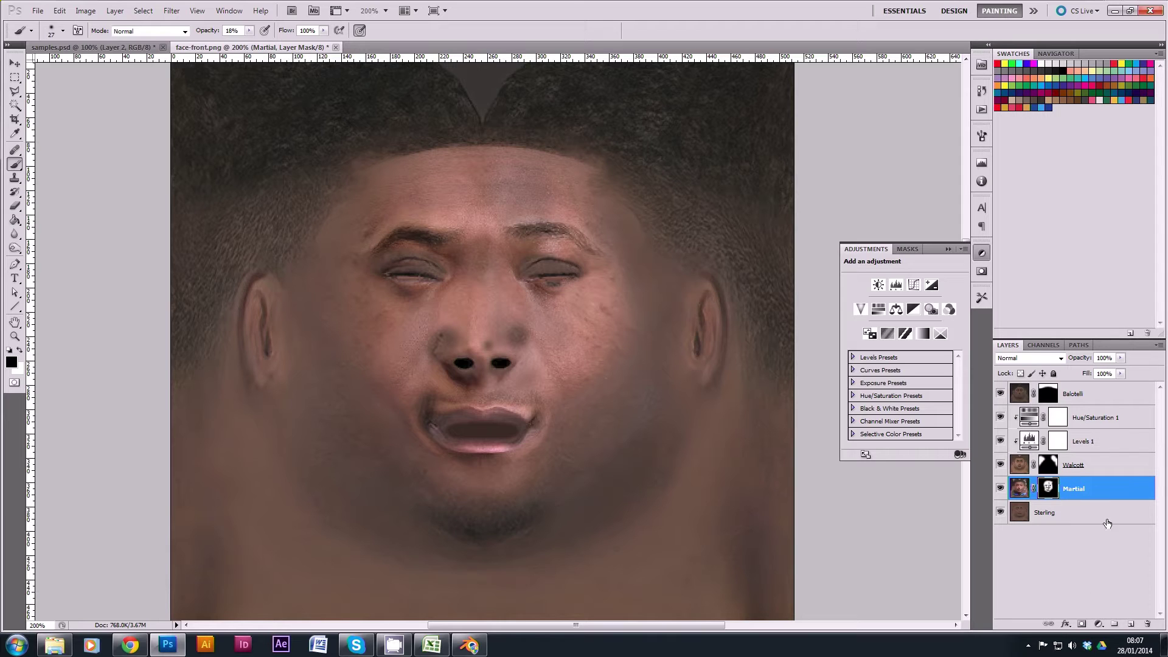
- Add a Levels adjustment clipped to the Martial layer and set its midtone input to 0.79
{"action": "left_click", "coordinate": [1099, 625]}
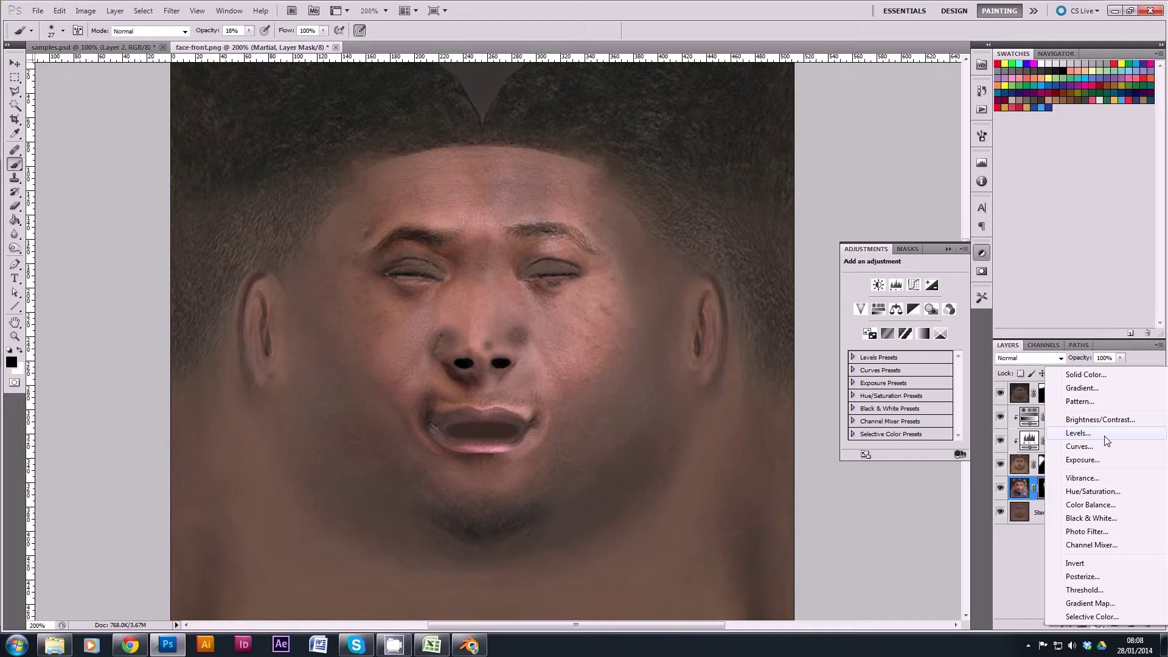
{"action": "left_click", "coordinate": [1077, 433], "text": "alt"}
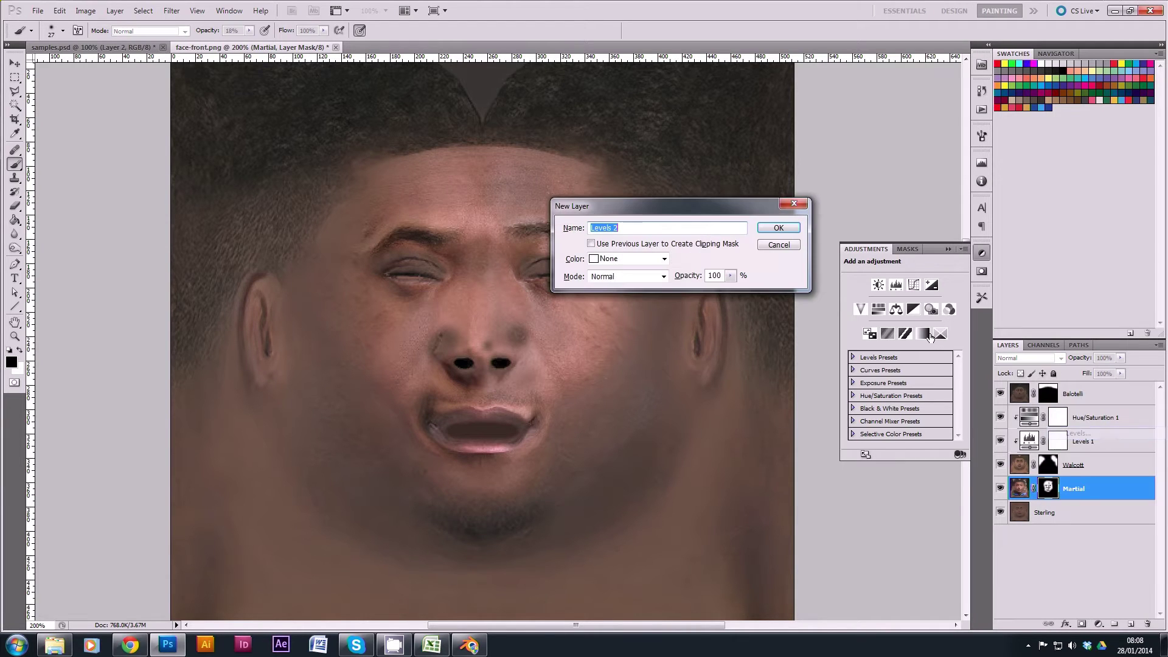
{"action": "left_click", "coordinate": [660, 245]}
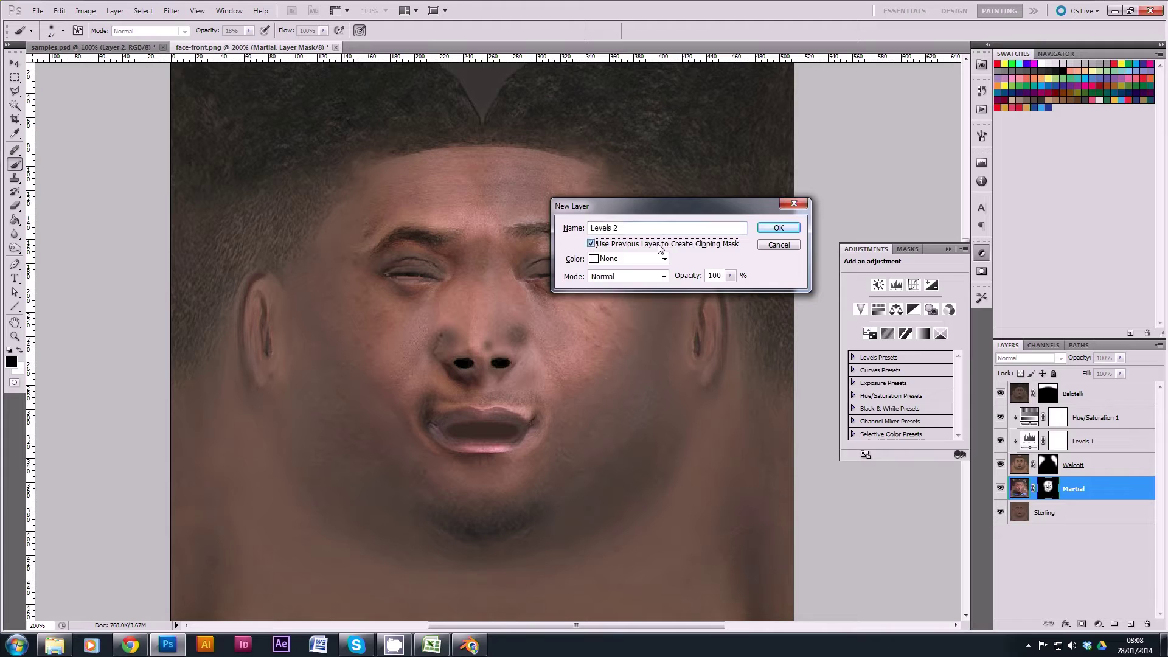
{"action": "key", "text": "Return"}
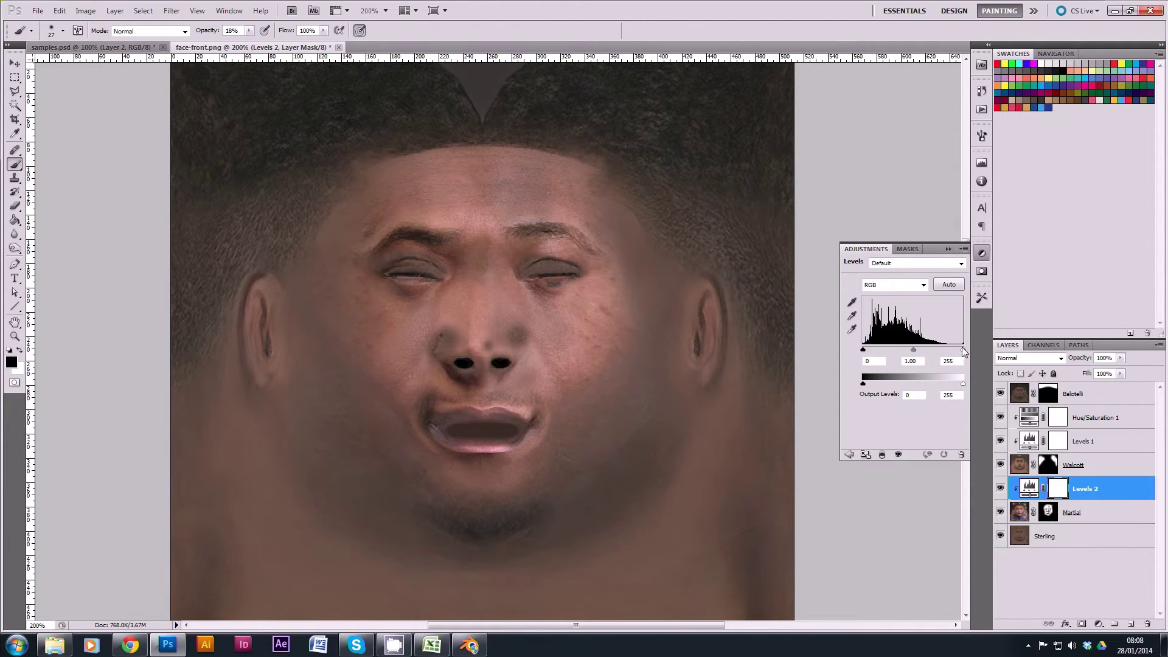
{"action": "left_click_drag", "start_coordinate": [914, 350], "coordinate": [917, 351]}
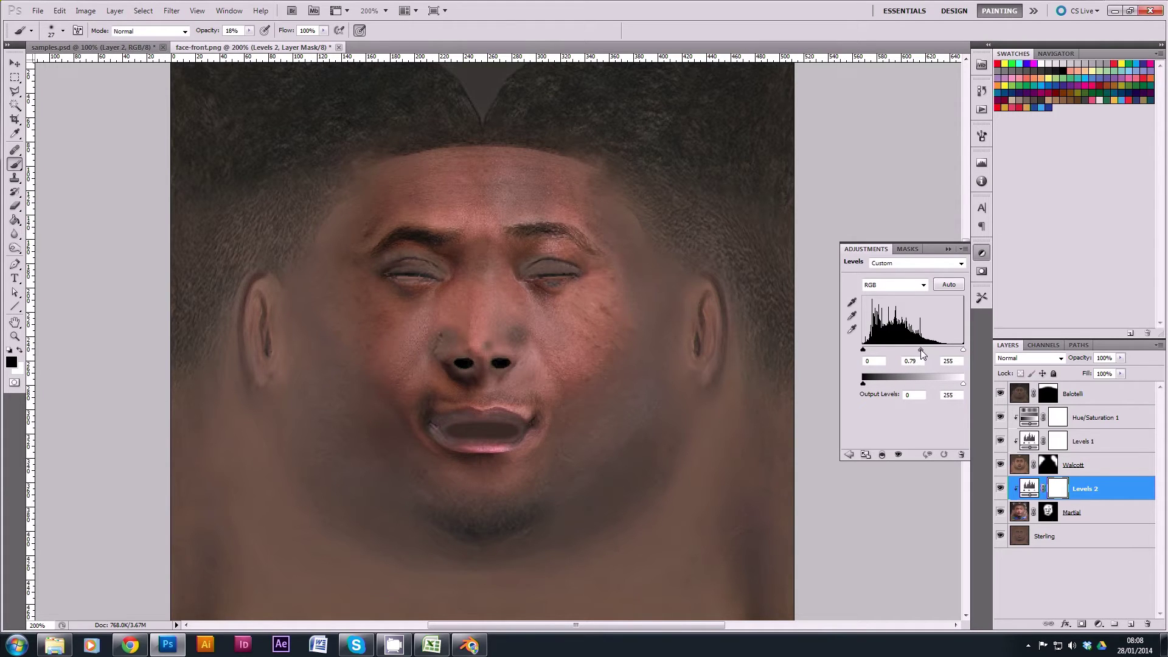
- Add a clipped Hue/Saturation adjustment above Levels 2 with Colorize on, hue 15 and saturation 24
{"action": "left_click", "coordinate": [1098, 624]}
{"action": "left_click", "coordinate": [1089, 503], "text": "alt"}
{"action": "left_click", "coordinate": [639, 244]}
{"action": "key", "text": "Return"}
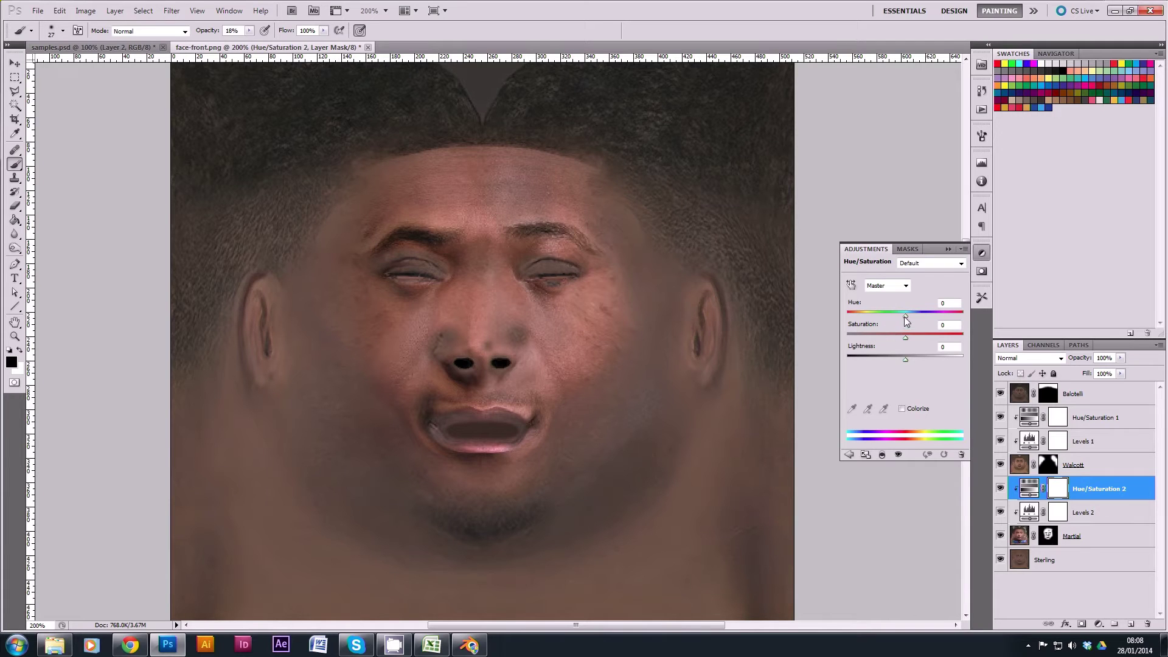
{"action": "left_click", "coordinate": [901, 408]}
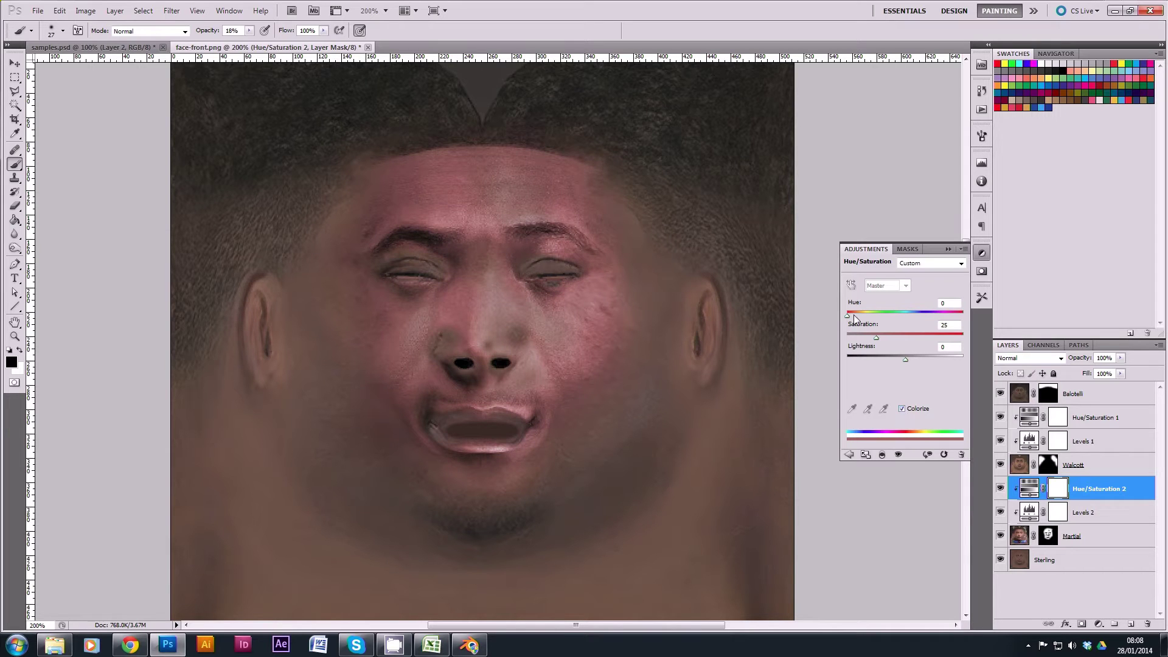
{"action": "left_click_drag", "start_coordinate": [848, 313], "coordinate": [851, 314]}
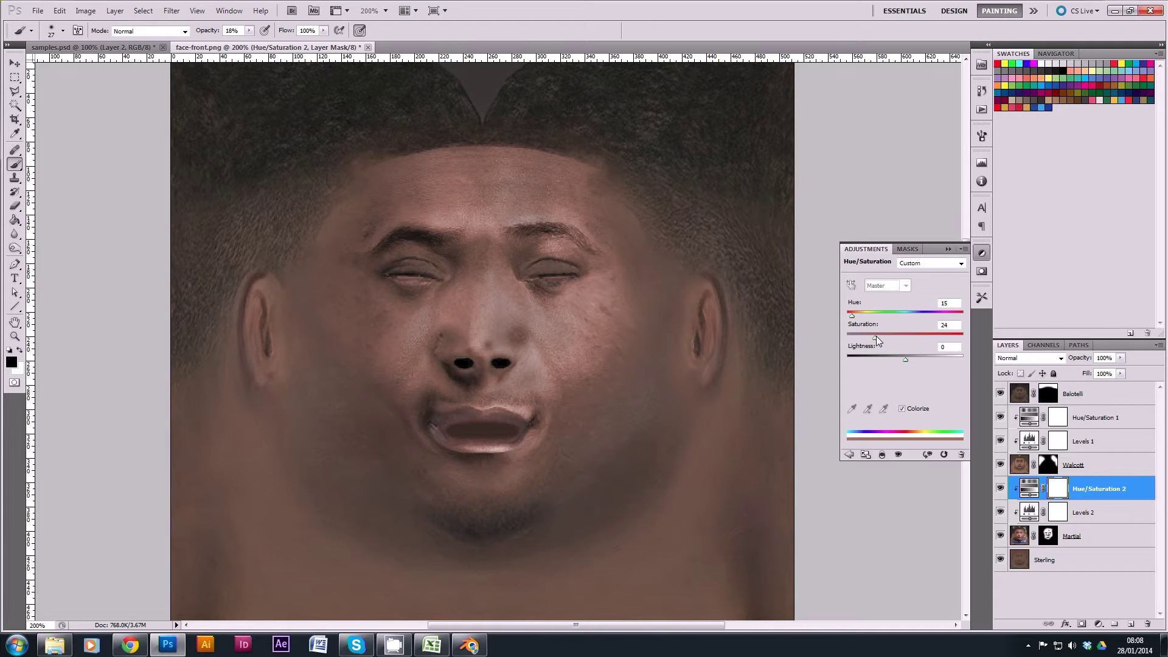
{"action": "key", "text": "Return"}
{"action": "left_click", "coordinate": [949, 249]}
- Try a lower layer opacity on the Hue/Saturation 2 adjustment
{"action": "left_click", "coordinate": [1101, 358]}
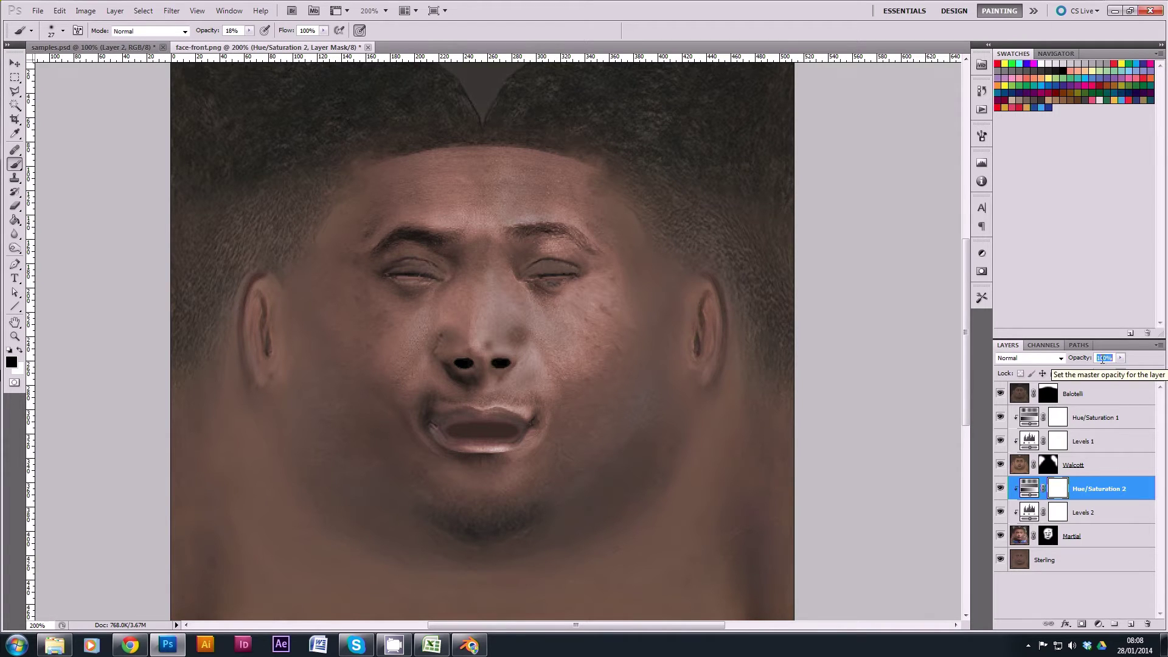
{"action": "left_click", "coordinate": [1120, 358]}
{"action": "mouse_move", "coordinate": [1121, 369]}
{"action": "left_mouse_down"}
{"action": "mouse_move", "coordinate": [1066, 369]}
{"action": "mouse_move", "coordinate": [1106, 367]}
{"action": "left_mouse_up"}
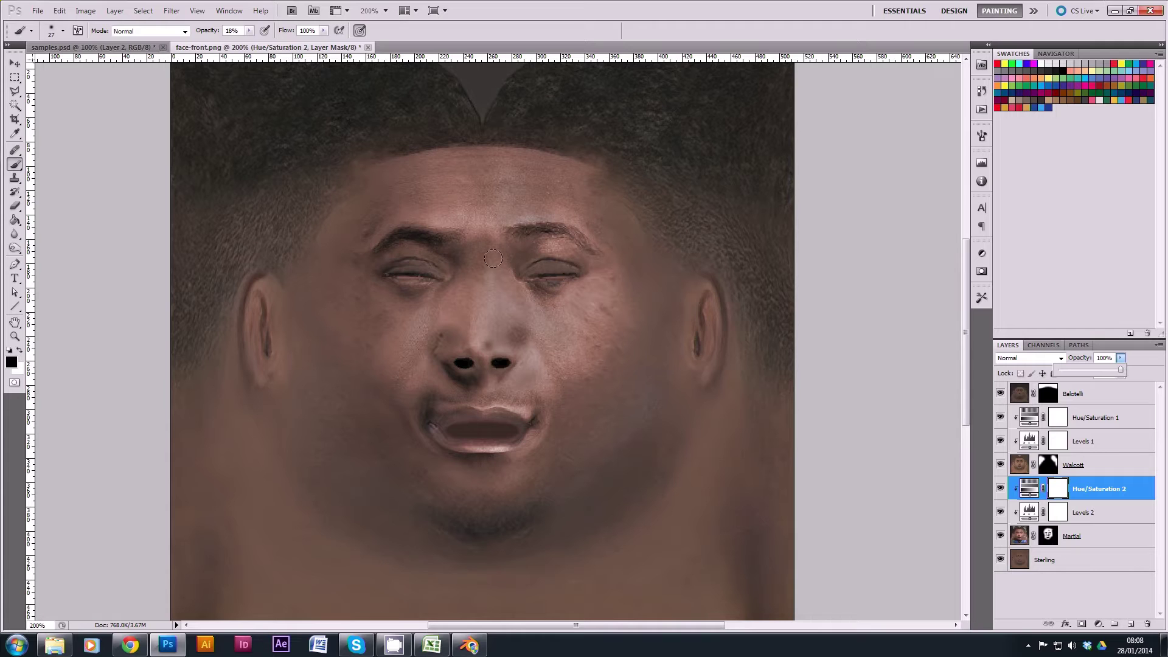
- Try painting over the lips on the Hue/Saturation 2 mask with the brush opacity at 100%
{"action": "left_click", "coordinate": [249, 30]}
{"action": "left_click_drag", "start_coordinate": [254, 43], "coordinate": [343, 55]}
{"action": "left_click", "coordinate": [444, 421]}
{"action": "mouse_move", "coordinate": [512, 433]}
{"action": "left_mouse_down"}
{"action": "mouse_move", "coordinate": [436, 427]}
{"action": "mouse_move", "coordinate": [520, 428]}
{"action": "mouse_move", "coordinate": [450, 436]}
{"action": "mouse_move", "coordinate": [435, 422]}
{"action": "mouse_move", "coordinate": [513, 429]}
{"action": "left_mouse_up"}
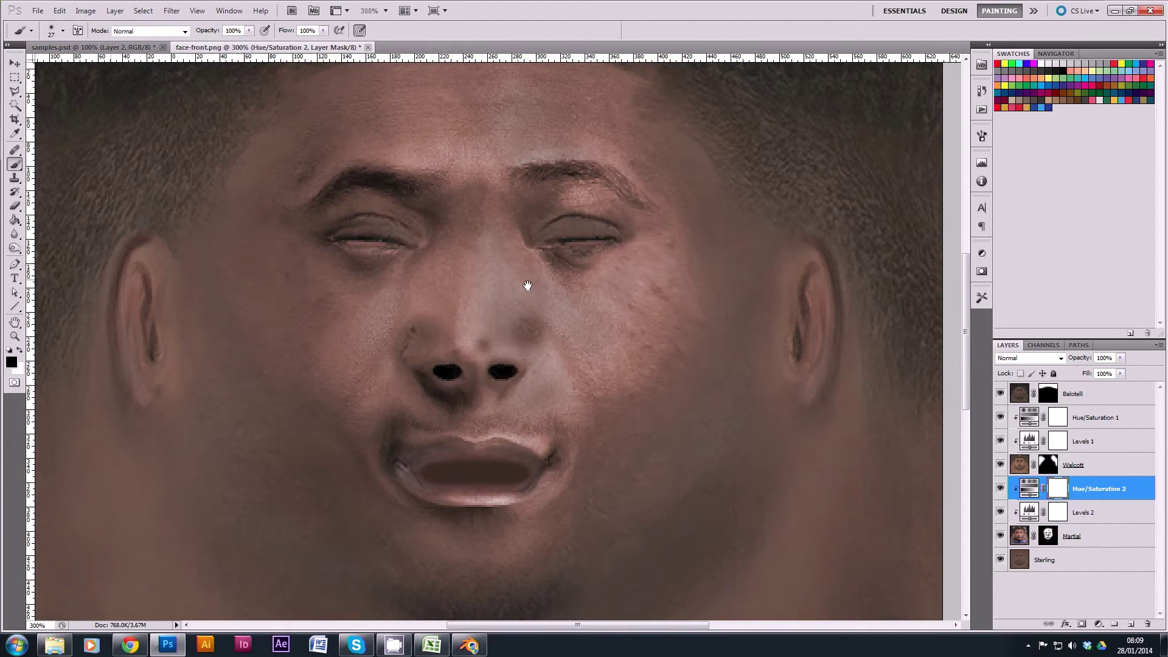
- Blend the nose highlights and dark spots by painting black on the Martial mask with a 27 px brush at 18% opacity
{"action": "scroll", "coordinate": [589, 299], "scroll_direction": "up", "scroll_amount": 1}
{"action": "left_click", "coordinate": [1047, 538]}
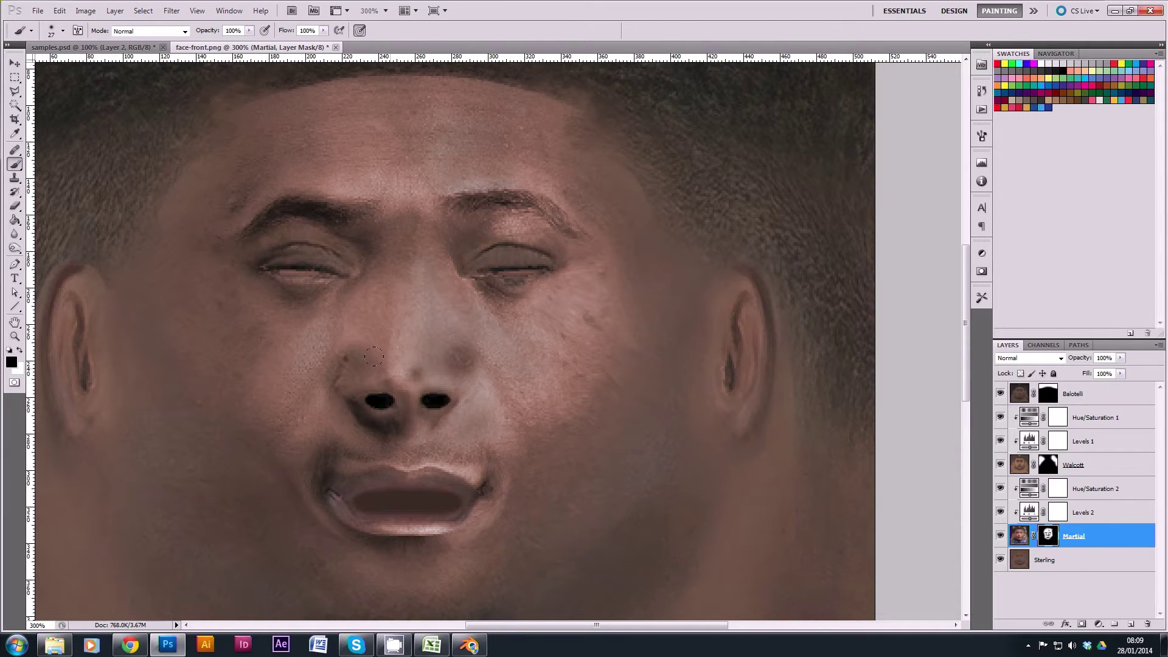
{"action": "right_click", "coordinate": [406, 369]}
{"action": "left_click_drag", "start_coordinate": [249, 31], "coordinate": [199, 44]}
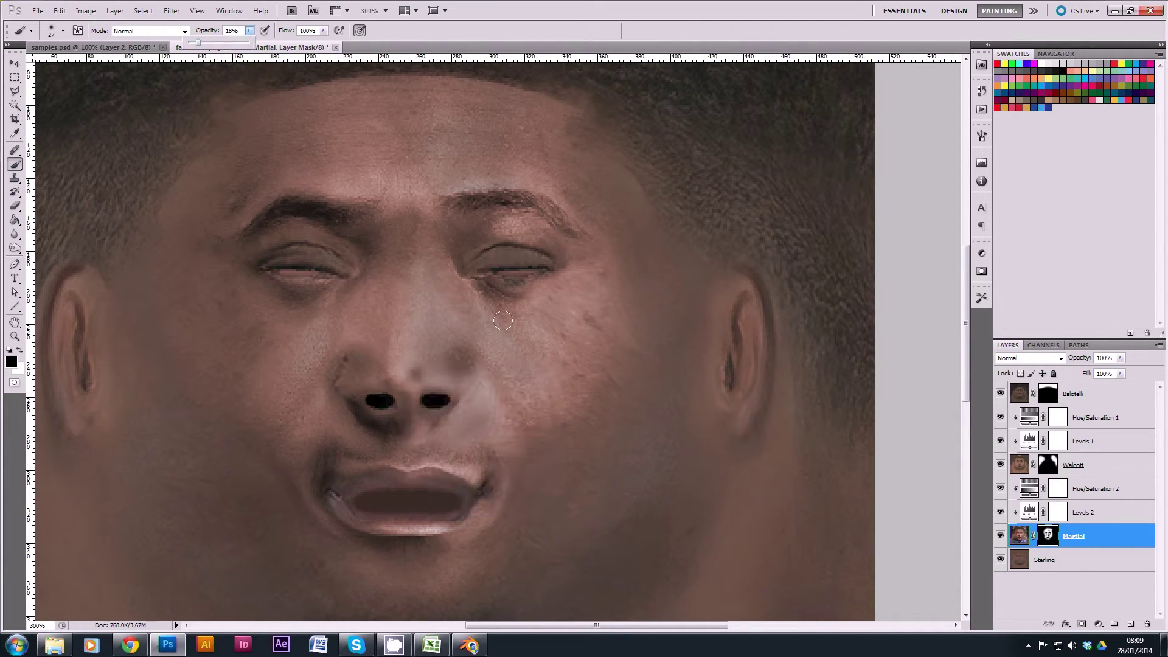
{"action": "left_click", "coordinate": [445, 369]}
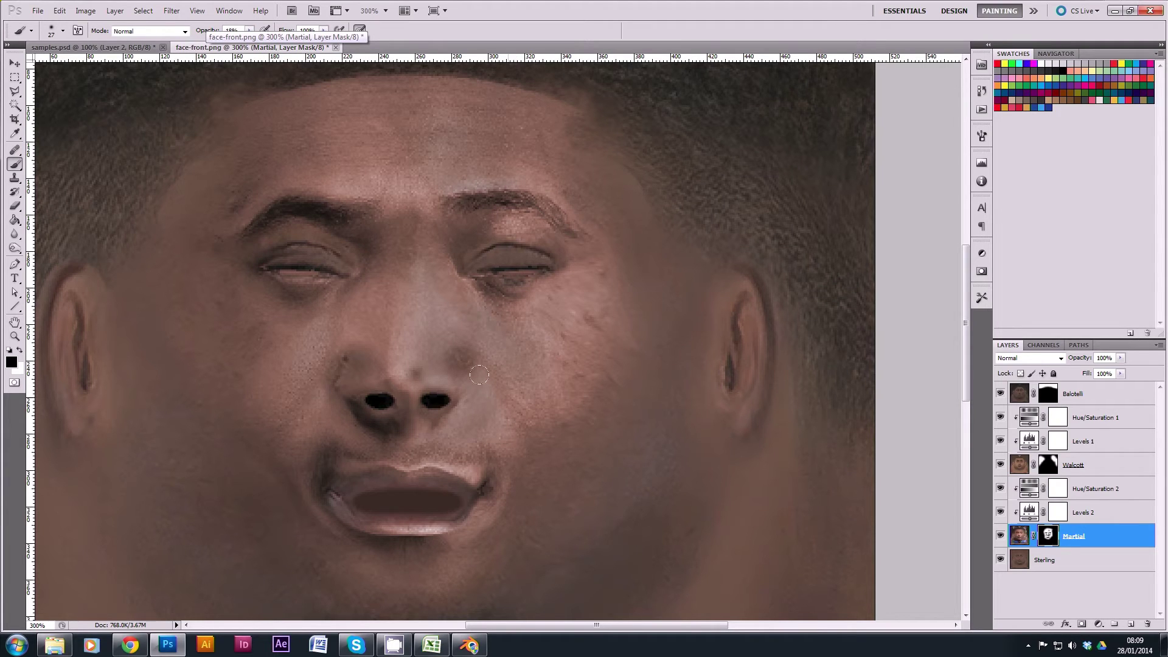
{"action": "left_click_drag", "start_coordinate": [410, 320], "coordinate": [404, 363]}
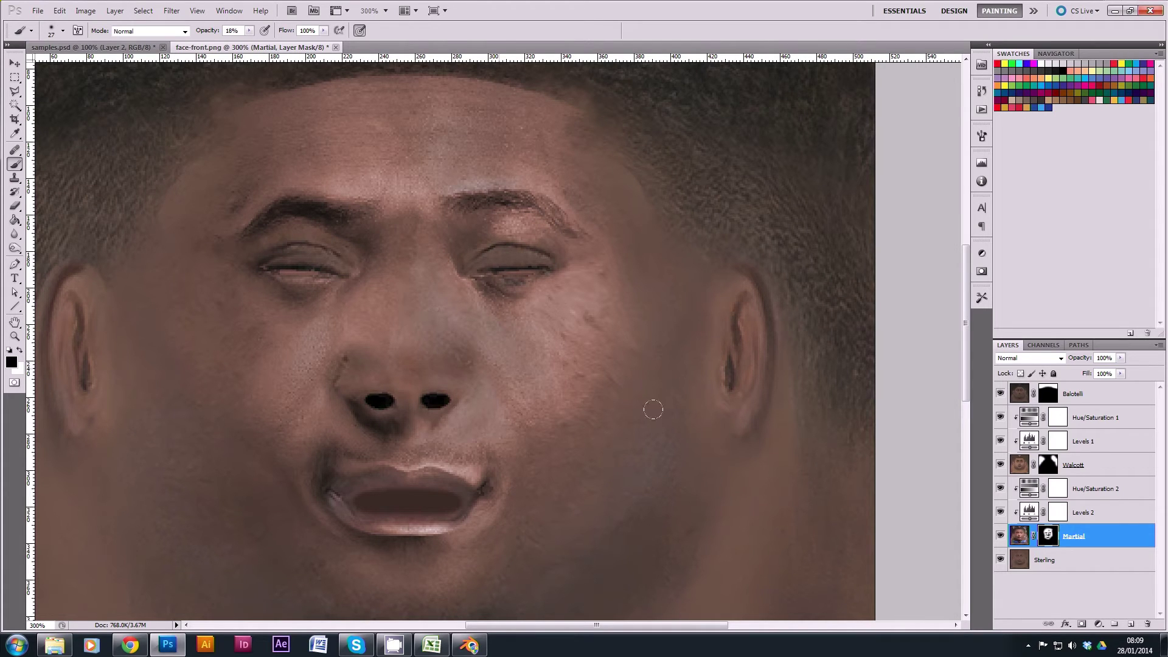
- Compare the face with the Martial layer hidden and shown, and soften its mask over the right-hand cheek and forehead at 18% brush opacity
{"action": "left_click", "coordinate": [1000, 535]}
{"action": "left_click", "coordinate": [999, 535]}
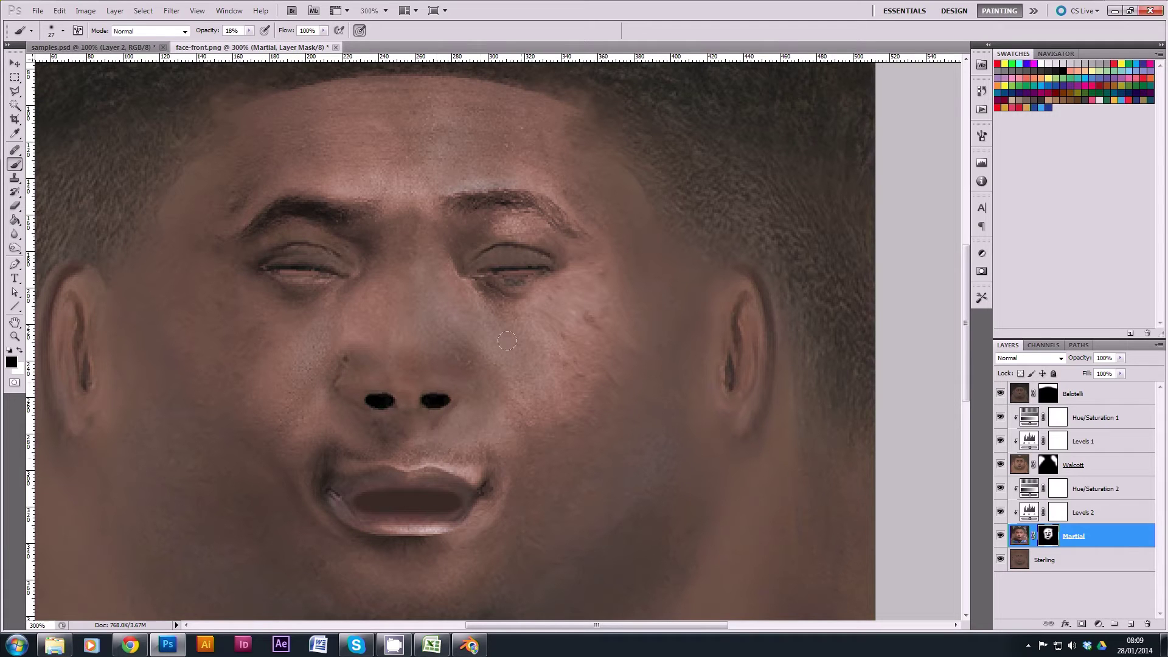
{"action": "left_click_drag", "start_coordinate": [478, 293], "coordinate": [496, 290]}
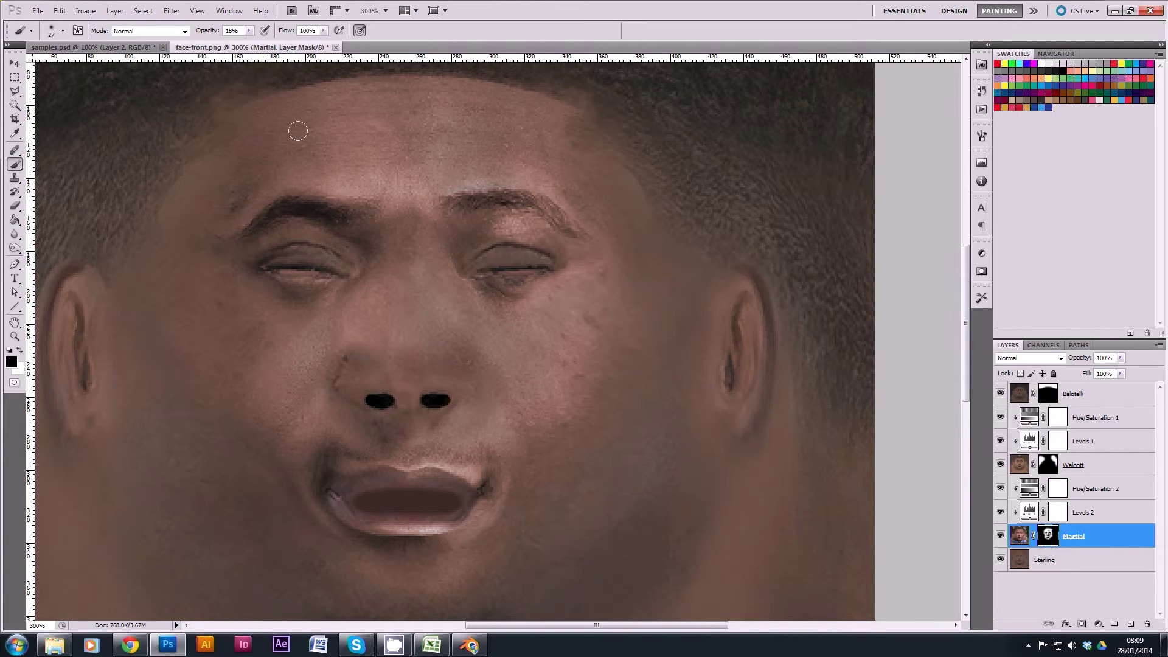
{"action": "mouse_move", "coordinate": [333, 176]}
{"action": "left_mouse_down"}
{"action": "mouse_move", "coordinate": [365, 194]}
{"action": "mouse_move", "coordinate": [343, 188]}
{"action": "left_mouse_up"}
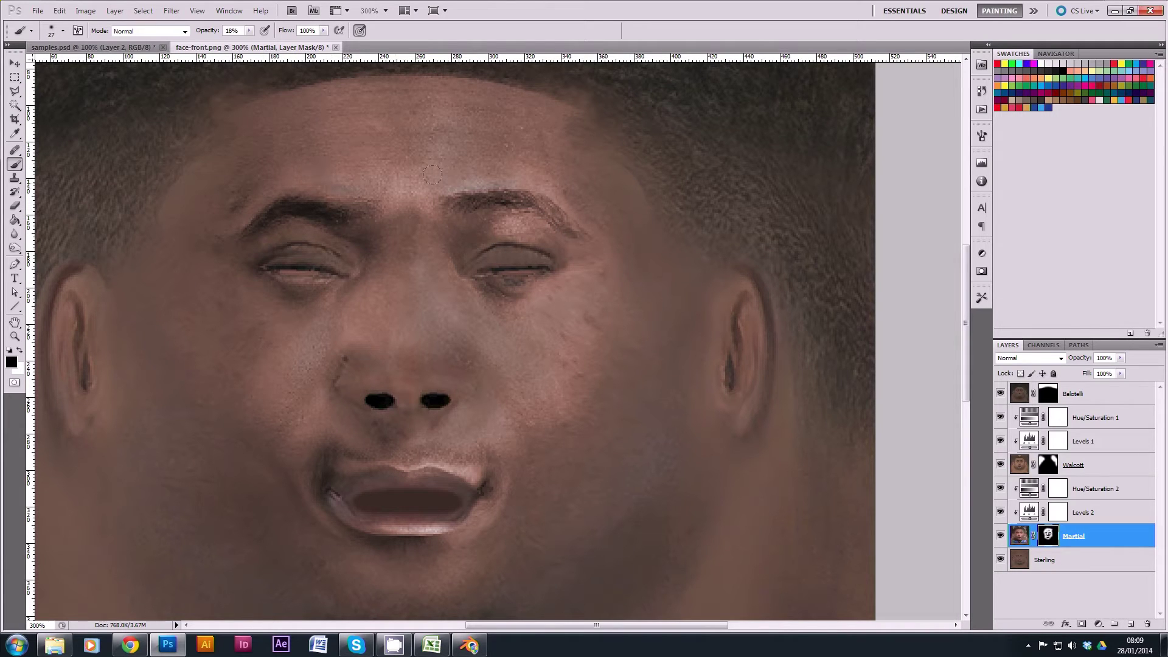
- Try the Hue/Saturation 2 adjustment at 50% layer opacity
{"action": "double_click", "coordinate": [14, 337]}
{"action": "left_click", "coordinate": [506, 310]}
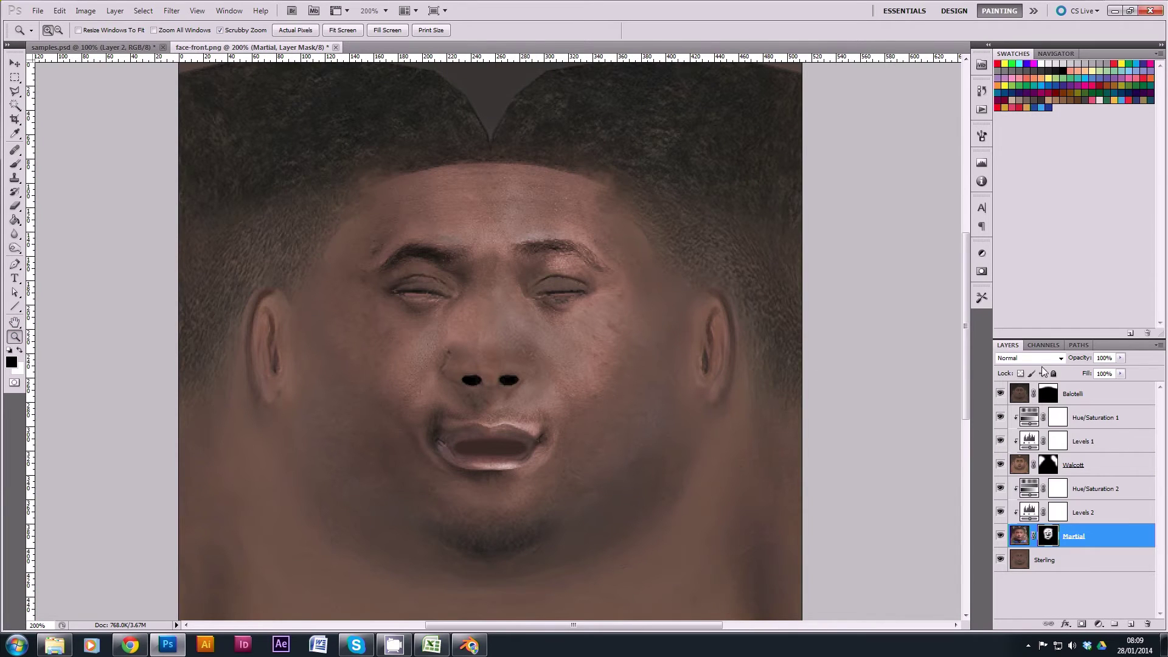
{"action": "left_click", "coordinate": [1030, 491]}
{"action": "left_click", "coordinate": [1102, 357]}
{"action": "type", "text": "50"}
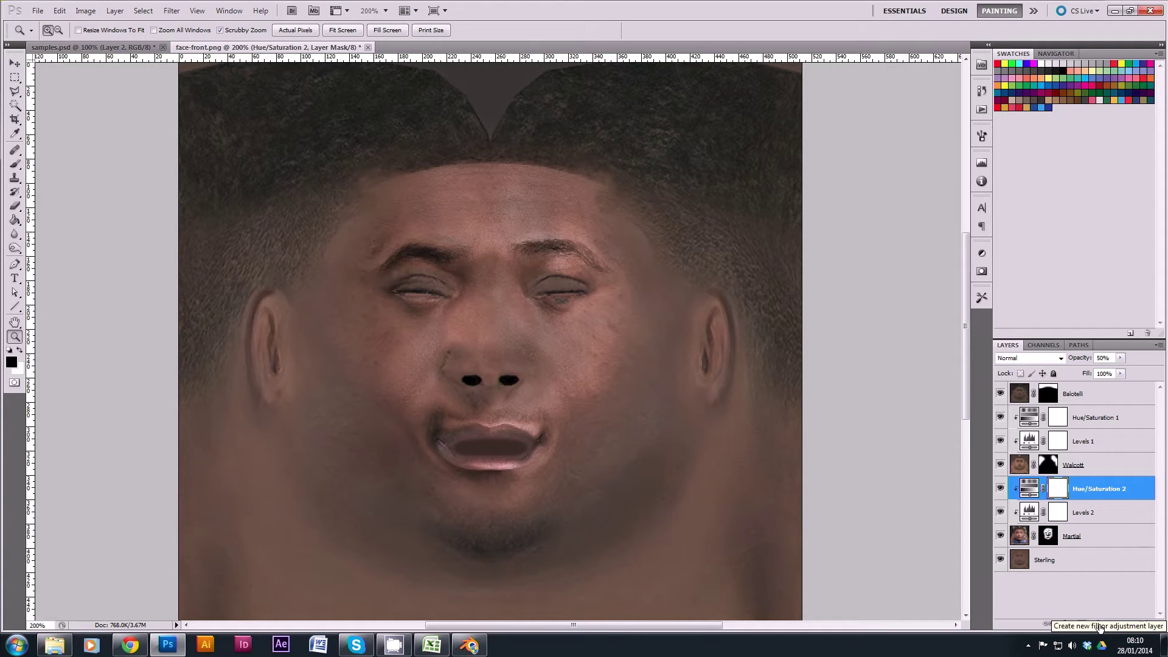
- Select the skin highlights on the Martial layer with Color Range, sampling the highlight by the right-hand eyebrow at fuzziness 44
{"action": "left_click", "coordinate": [1020, 539]}
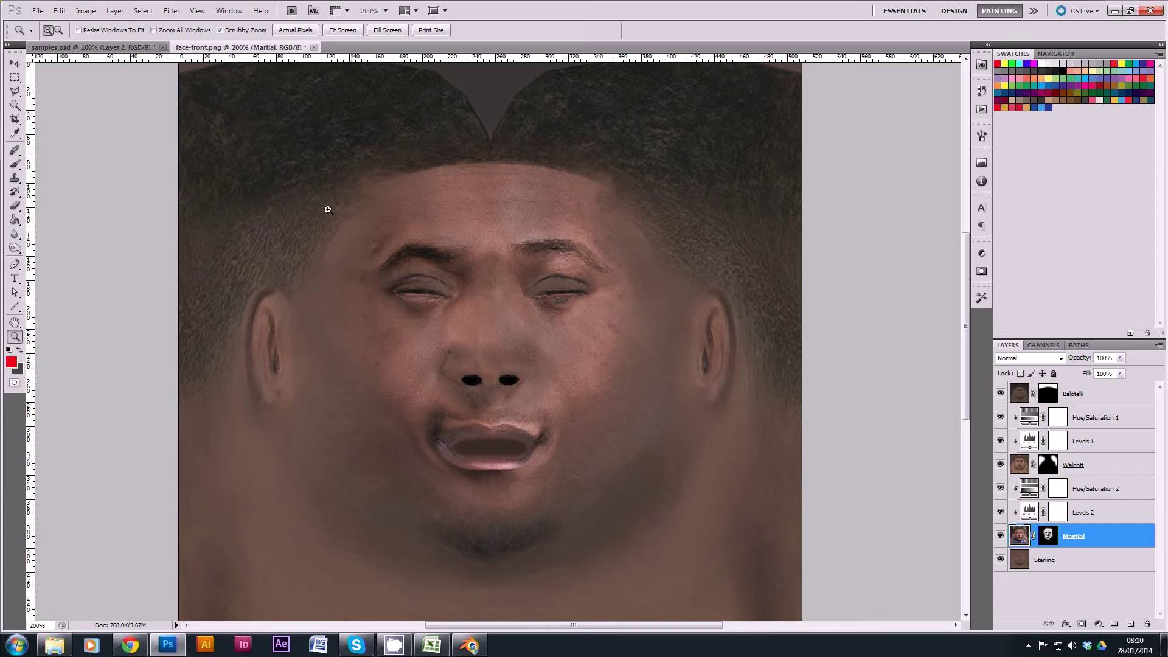
{"action": "left_click", "coordinate": [172, 10]}
{"action": "mouse_move", "coordinate": [146, 11]}
{"action": "left_click", "coordinate": [164, 115]}
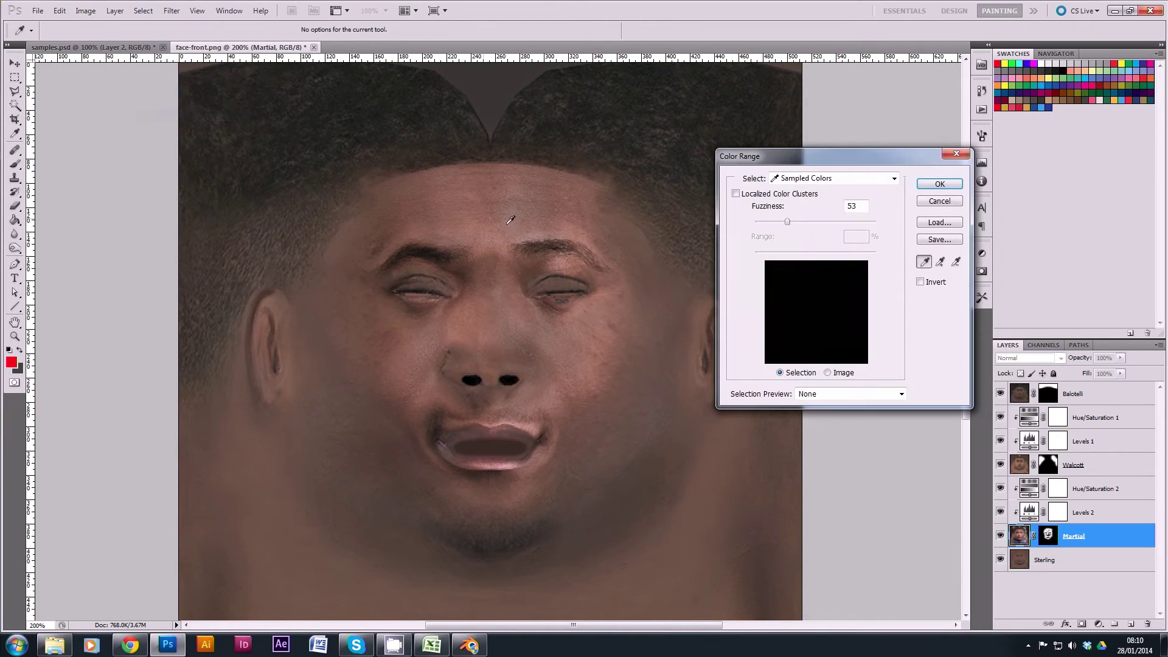
{"action": "left_click", "coordinate": [573, 231]}
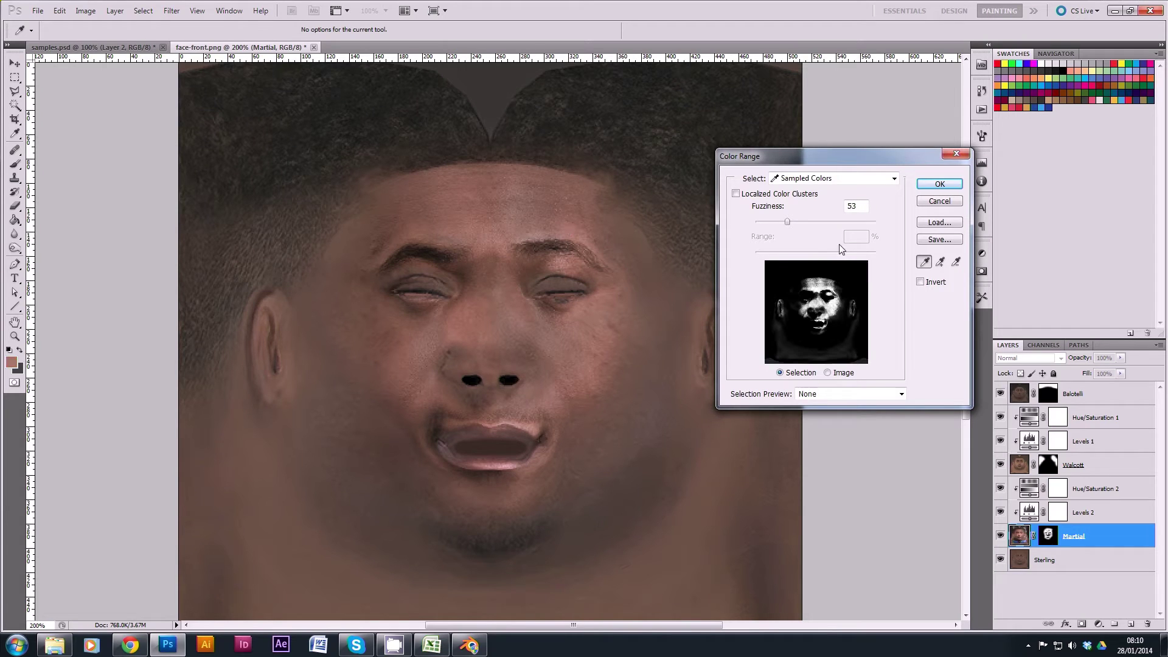
{"action": "left_click_drag", "start_coordinate": [787, 221], "coordinate": [782, 221]}
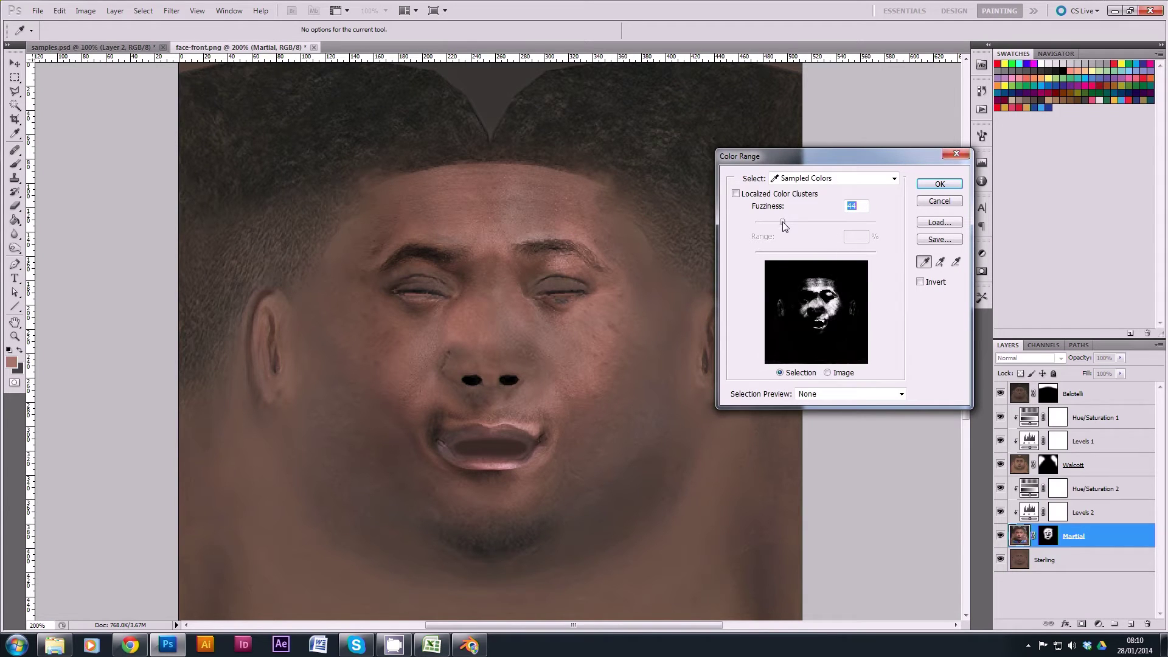
{"action": "key", "text": "Return"}
{"action": "key", "text": "z"}
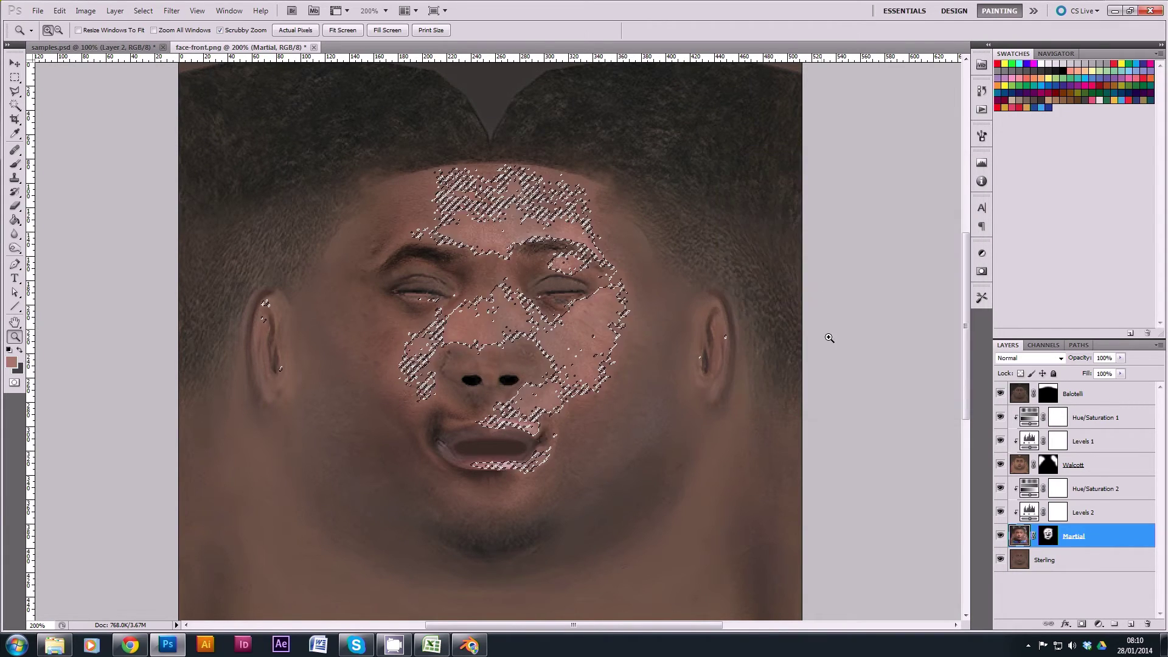
- Add a Levels adjustment clipped to the Martial layer for the selected highlights, and set its midtone input level to 0.81
{"action": "left_click", "coordinate": [1097, 624]}
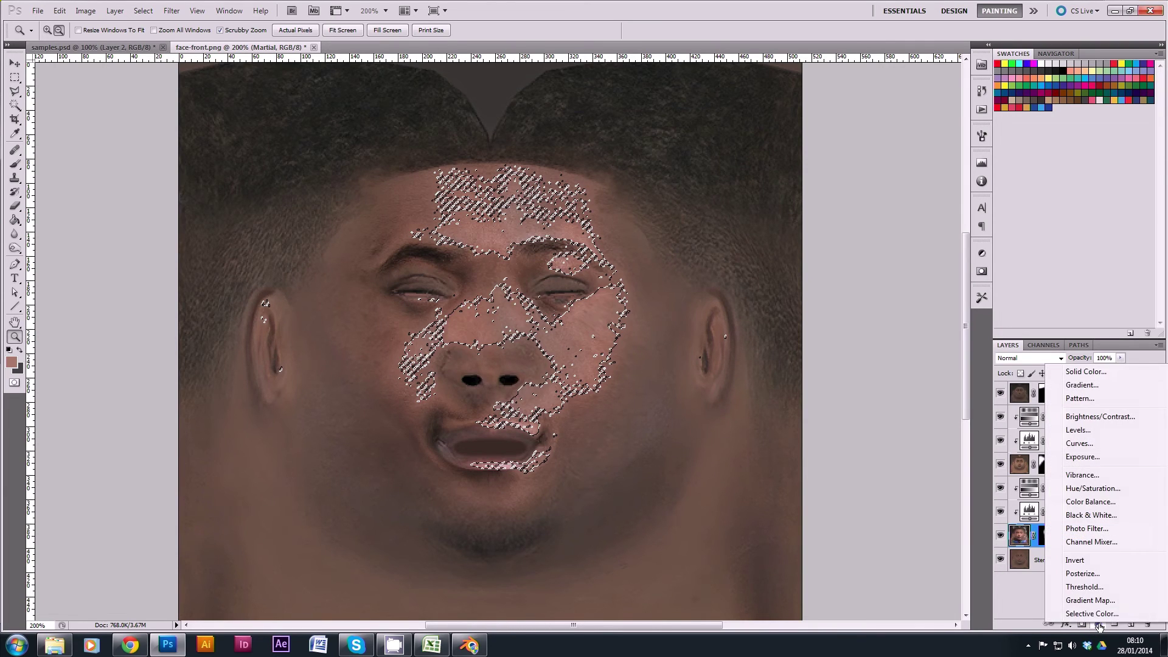
{"action": "left_click", "coordinate": [1078, 430]}
{"action": "left_click", "coordinate": [610, 243]}
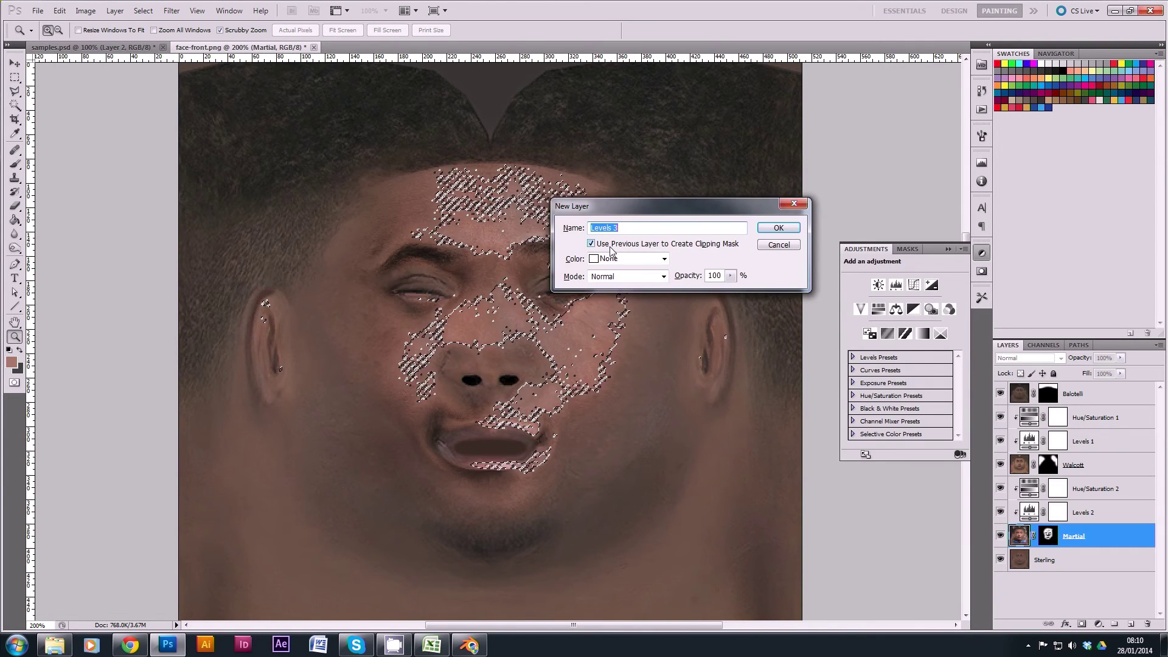
{"action": "key", "text": "Return"}
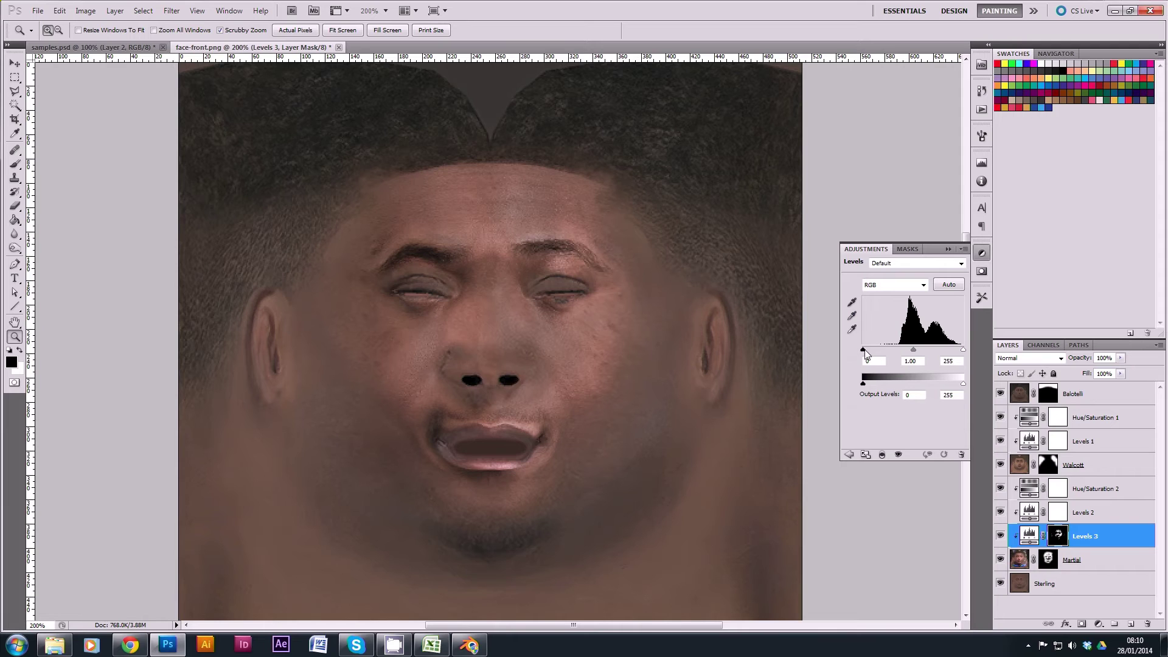
{"action": "left_click_drag", "start_coordinate": [913, 351], "coordinate": [919, 351]}
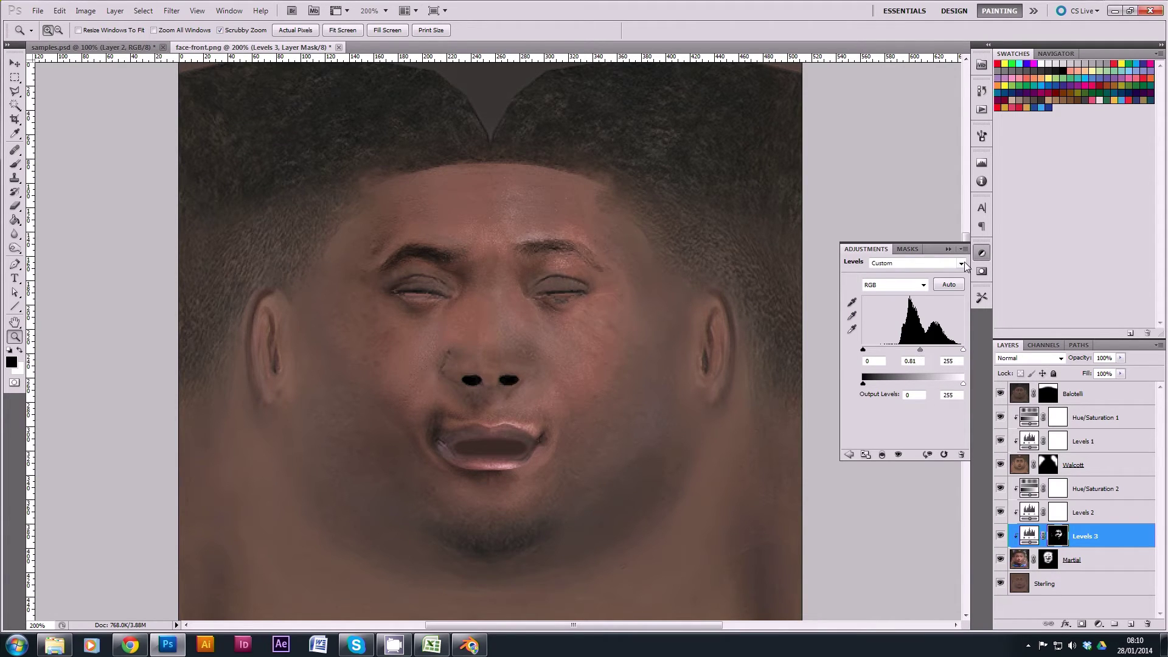
{"action": "left_click", "coordinate": [948, 249]}
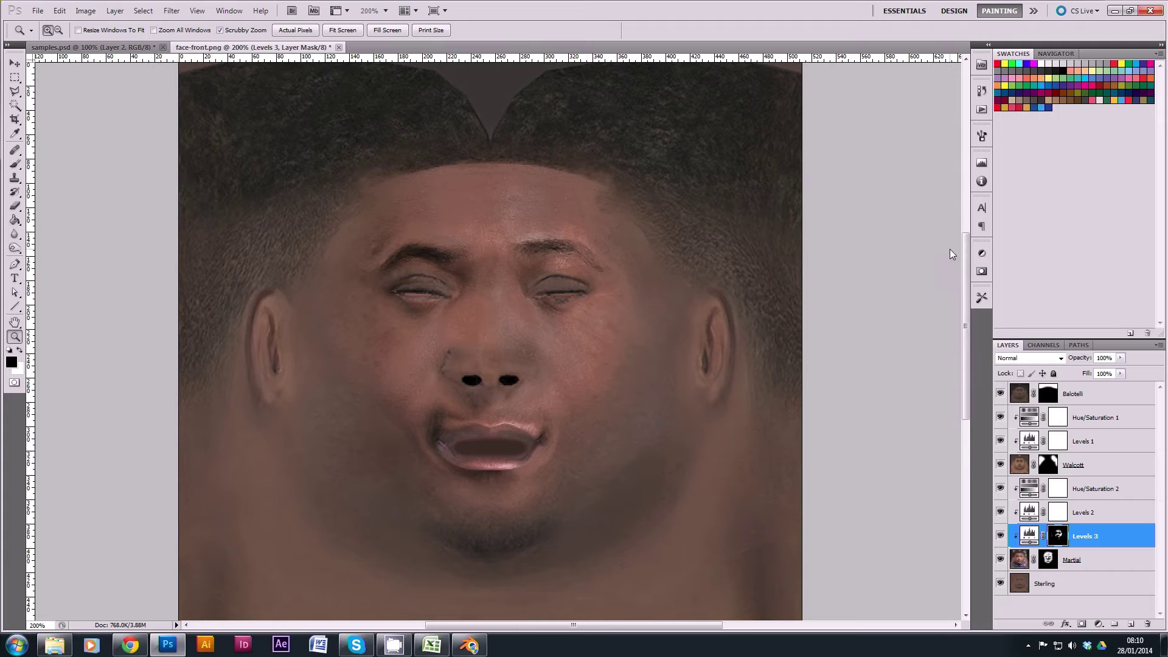
- Try the Hue/Saturation 2 adjustment at 72% layer opacity and check the whole face
{"action": "left_click", "coordinate": [1029, 489]}
{"action": "left_click", "coordinate": [1120, 358]}
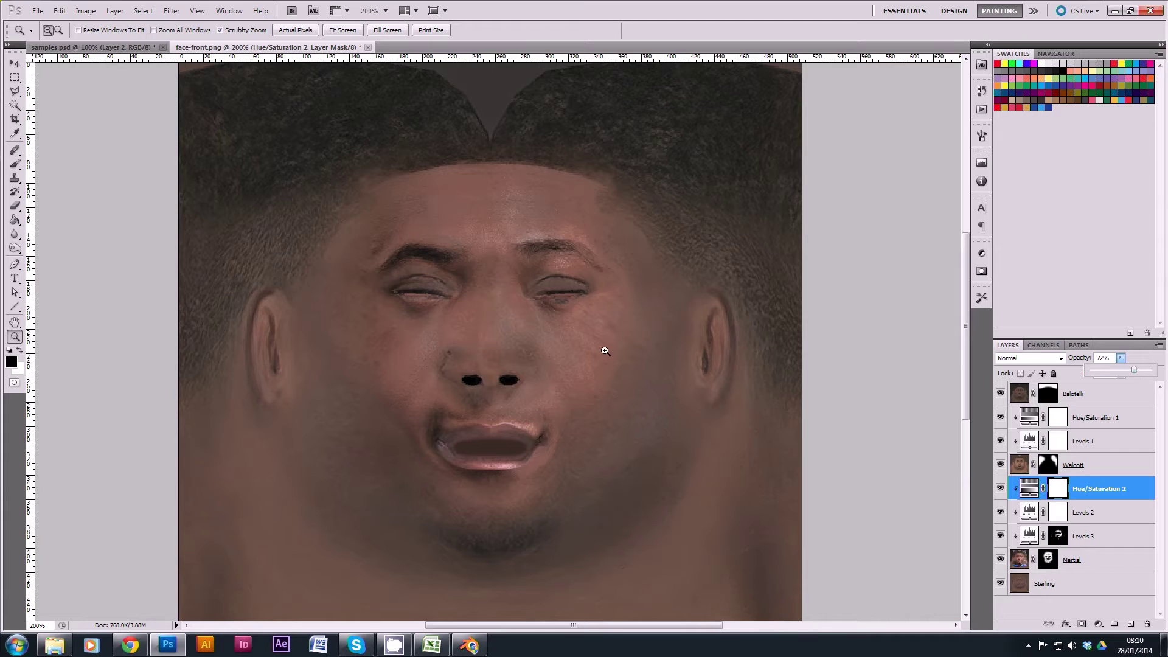
{"action": "left_click", "coordinate": [507, 320], "text": "alt"}
{"action": "left_click", "coordinate": [534, 263], "text": "alt"}
- Paint black on the Martial mask beneath the right-hand eye with a 13 px brush at 18% opacity, and compare with the layer hidden
{"action": "left_click", "coordinate": [503, 327]}
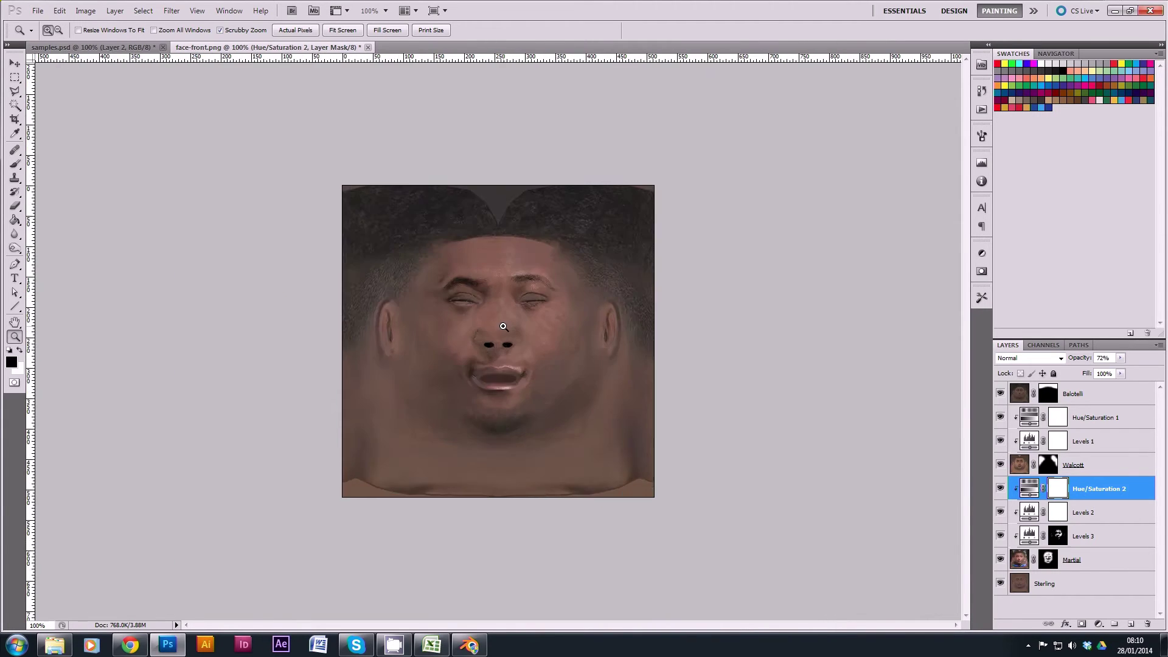
{"action": "left_click", "coordinate": [503, 327]}
{"action": "left_click", "coordinate": [503, 326]}
{"action": "left_click", "coordinate": [503, 326]}
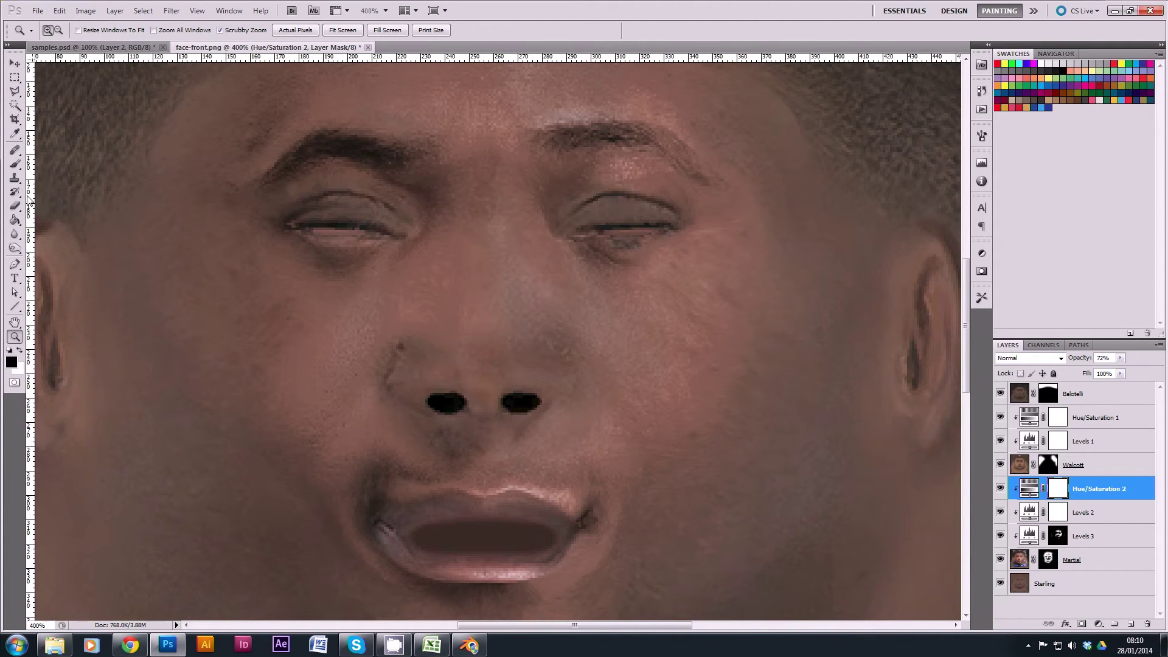
{"action": "left_click", "coordinate": [14, 164]}
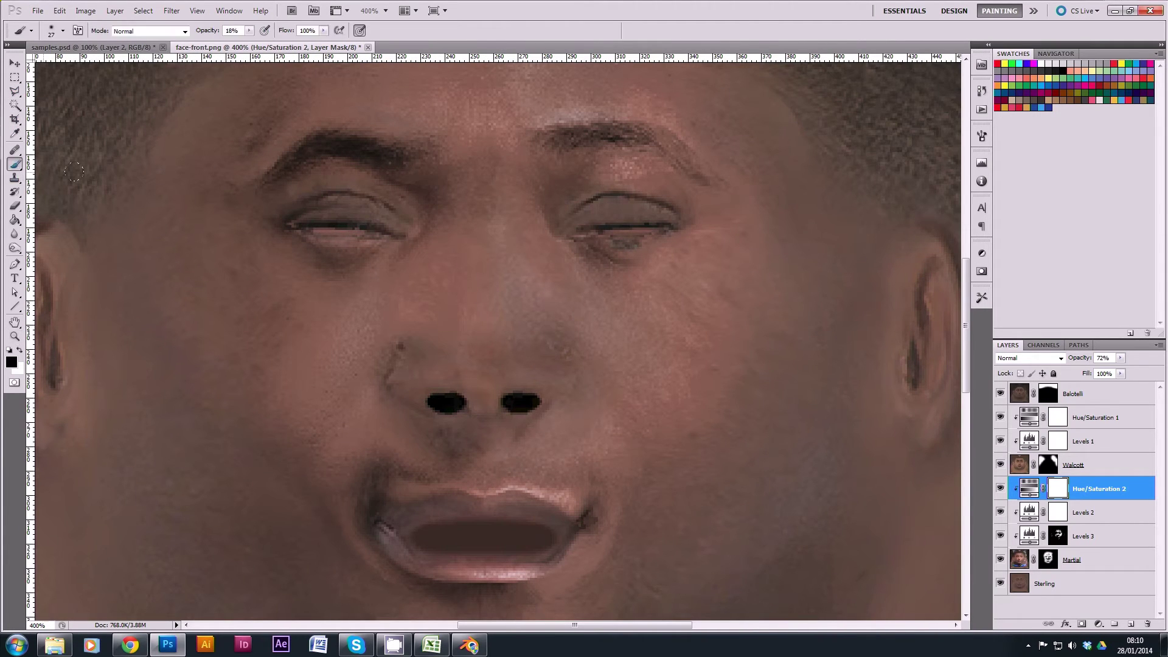
{"action": "left_click", "coordinate": [1049, 556]}
{"action": "right_click", "coordinate": [615, 258]}
{"action": "type", "text": "13"}
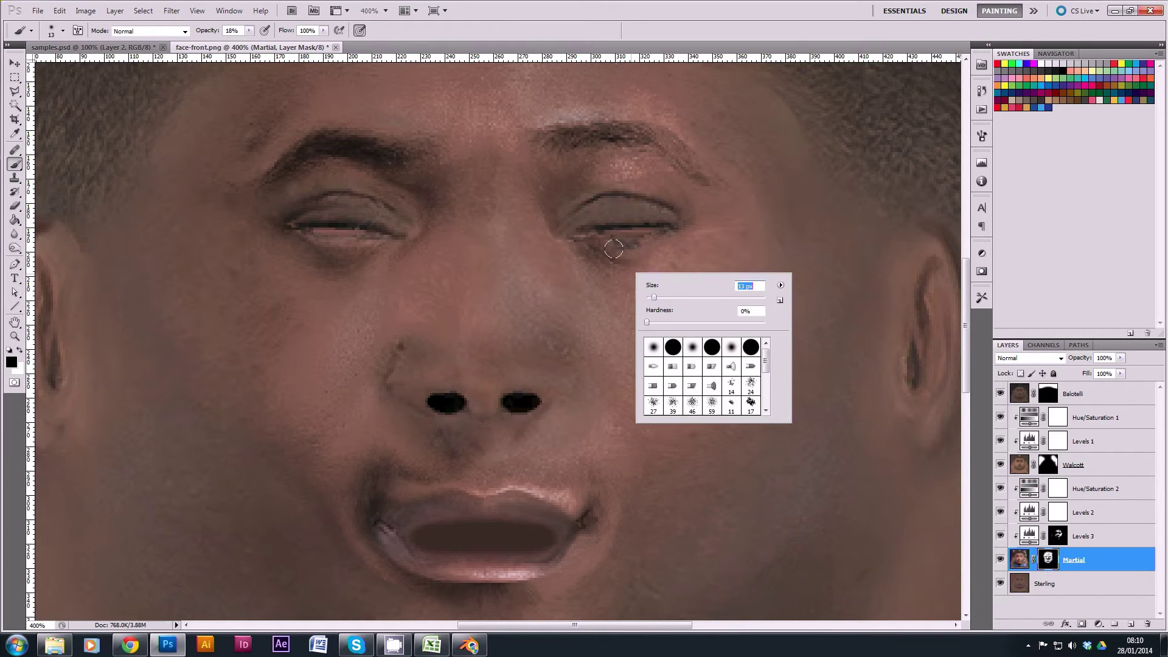
{"action": "key", "text": "Return"}
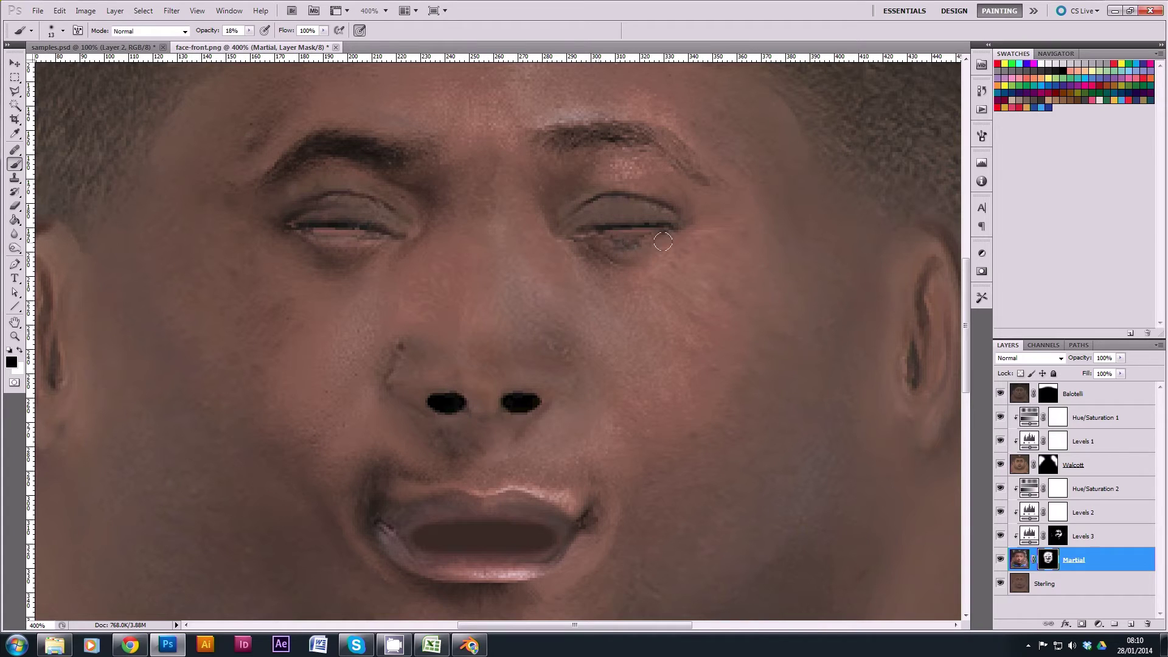
{"action": "mouse_move", "coordinate": [634, 239]}
{"action": "left_mouse_down"}
{"action": "mouse_move", "coordinate": [645, 244]}
{"action": "mouse_move", "coordinate": [610, 246]}
{"action": "mouse_move", "coordinate": [627, 247]}
{"action": "left_mouse_up"}
{"action": "left_click", "coordinate": [1000, 560]}
{"action": "left_click", "coordinate": [1000, 559]}
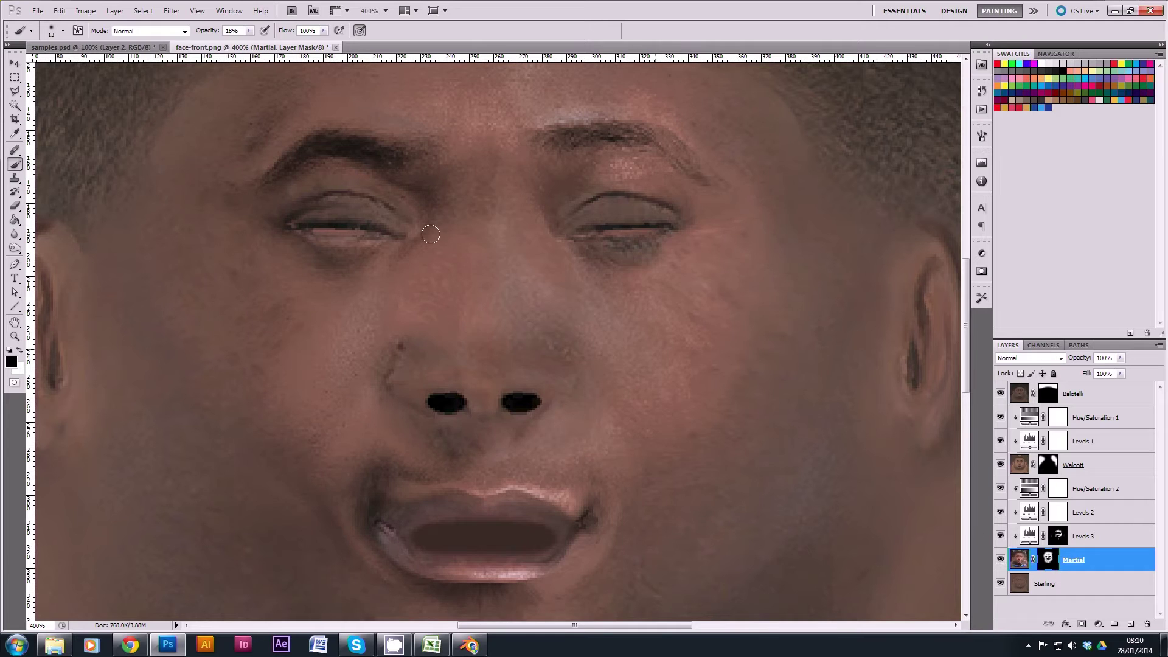
- Blend the edges of both lower eyelids and the upper lip highlight on the Martial mask with the 13 px brush at 18% opacity
{"action": "left_click_drag", "start_coordinate": [364, 232], "coordinate": [318, 228]}
{"action": "left_click_drag", "start_coordinate": [583, 232], "coordinate": [652, 229]}
{"action": "left_click_drag", "start_coordinate": [509, 179], "coordinate": [491, 245]}
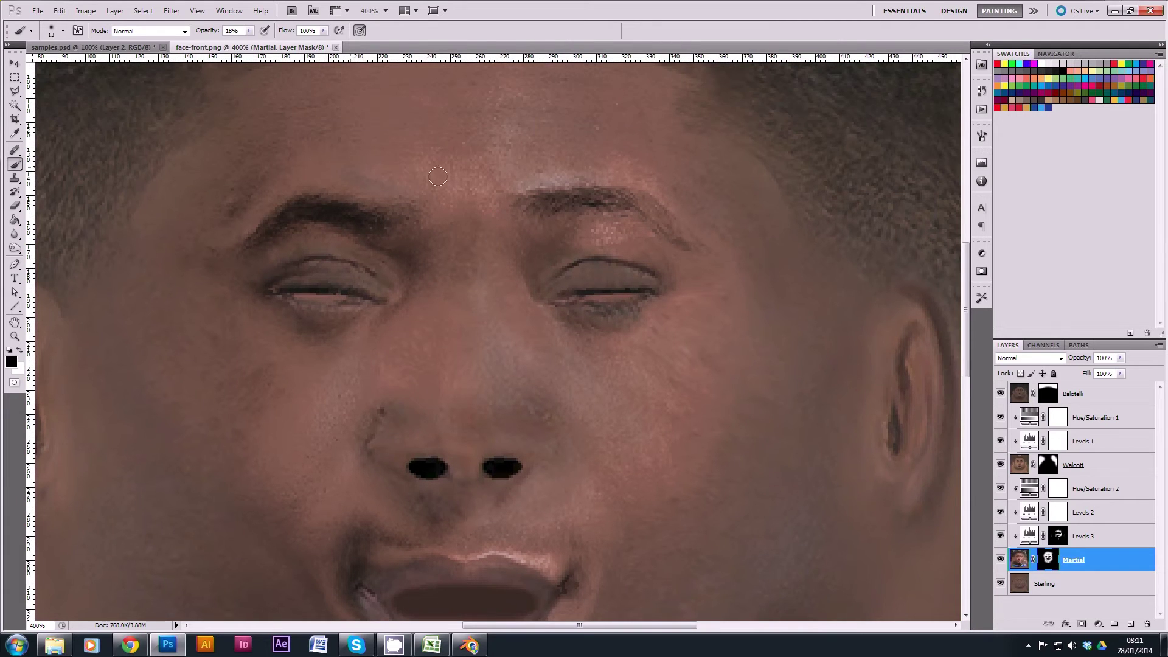
{"action": "left_click", "coordinate": [20, 350]}
{"action": "left_click", "coordinate": [20, 351]}
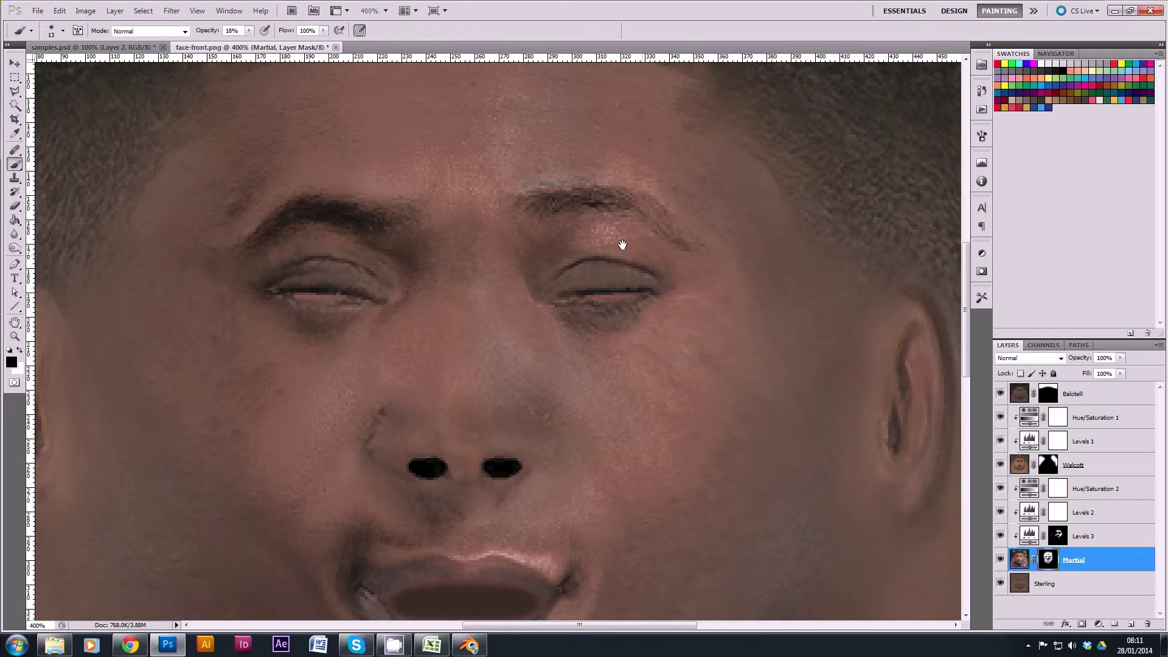
{"action": "scroll", "coordinate": [516, 331], "scroll_direction": "down", "scroll_amount": 5}
{"action": "mouse_move", "coordinate": [552, 434]}
{"action": "left_mouse_down"}
{"action": "mouse_move", "coordinate": [456, 430]}
{"action": "mouse_move", "coordinate": [567, 431]}
{"action": "left_mouse_up"}
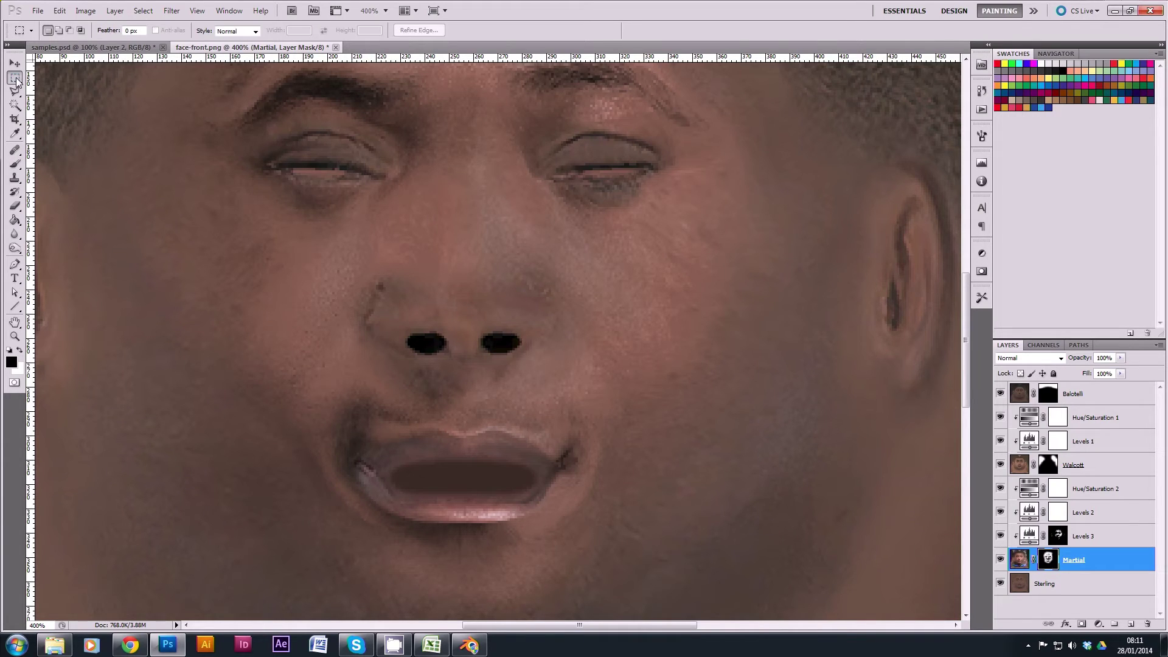
- Try the Hue/Saturation 2 adjustment at 52% layer opacity
{"action": "double_click", "coordinate": [15, 337]}
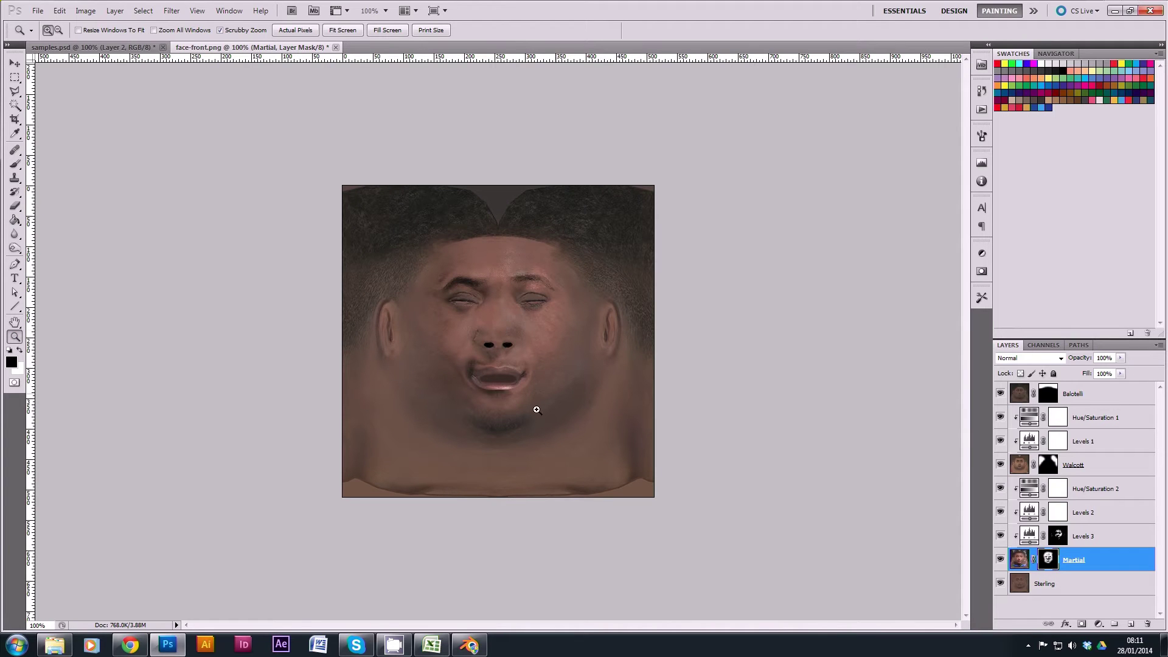
{"action": "left_click", "coordinate": [505, 314]}
{"action": "left_click", "coordinate": [1095, 489]}
{"action": "left_click", "coordinate": [1119, 358]}
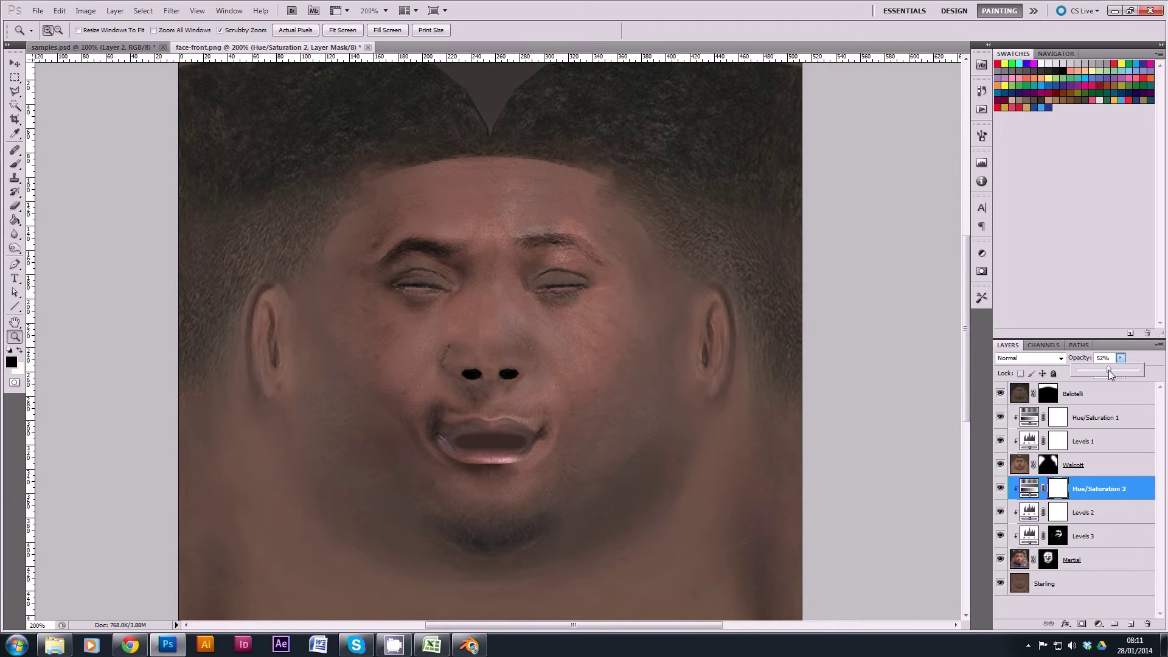
- Reduce the Hue/Saturation 2 effect around the cheeks and mouth by painting black on its mask with a larger soft brush at 18% opacity
{"action": "left_click", "coordinate": [14, 164]}
{"action": "right_click", "coordinate": [392, 238]}
{"action": "left_click_drag", "start_coordinate": [406, 261], "coordinate": [428, 261]}
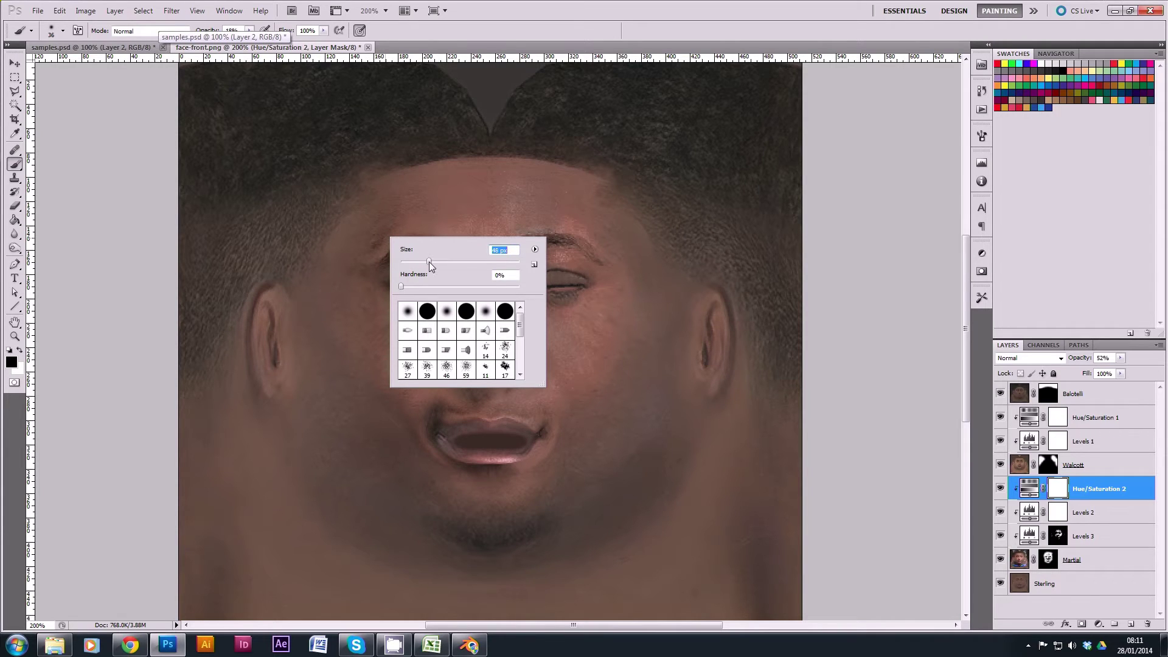
{"action": "left_click", "coordinate": [569, 341]}
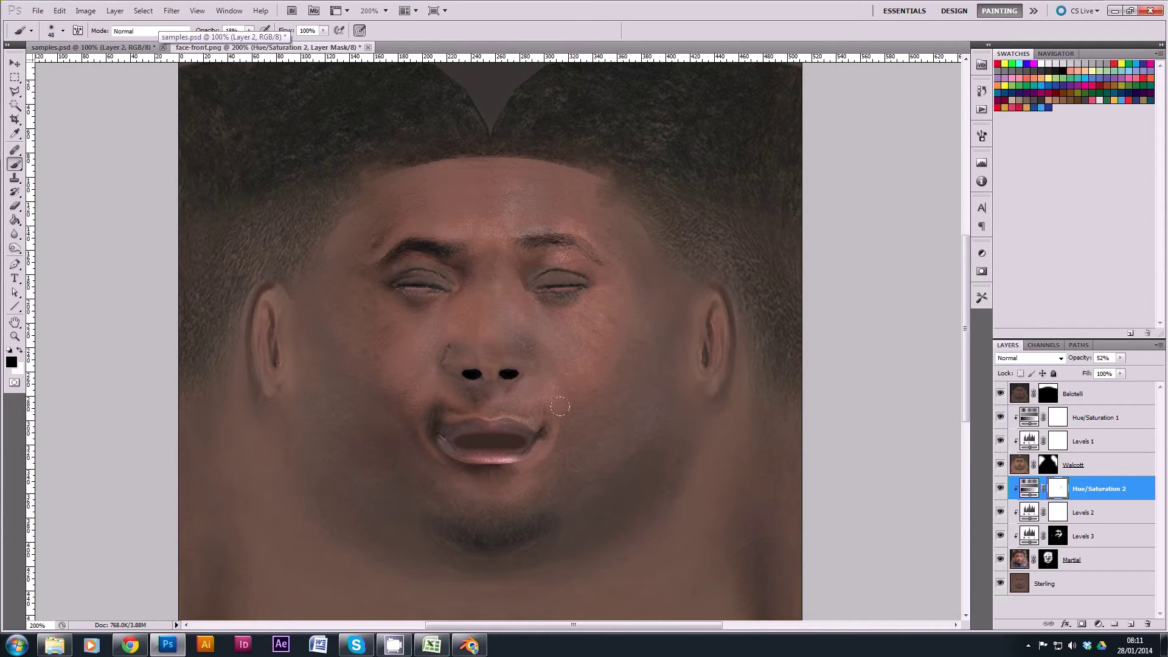
{"action": "mouse_move", "coordinate": [632, 462]}
{"action": "left_mouse_down"}
{"action": "mouse_move", "coordinate": [526, 432]}
{"action": "mouse_move", "coordinate": [495, 460]}
{"action": "mouse_move", "coordinate": [482, 452]}
{"action": "mouse_move", "coordinate": [553, 438]}
{"action": "left_mouse_up"}
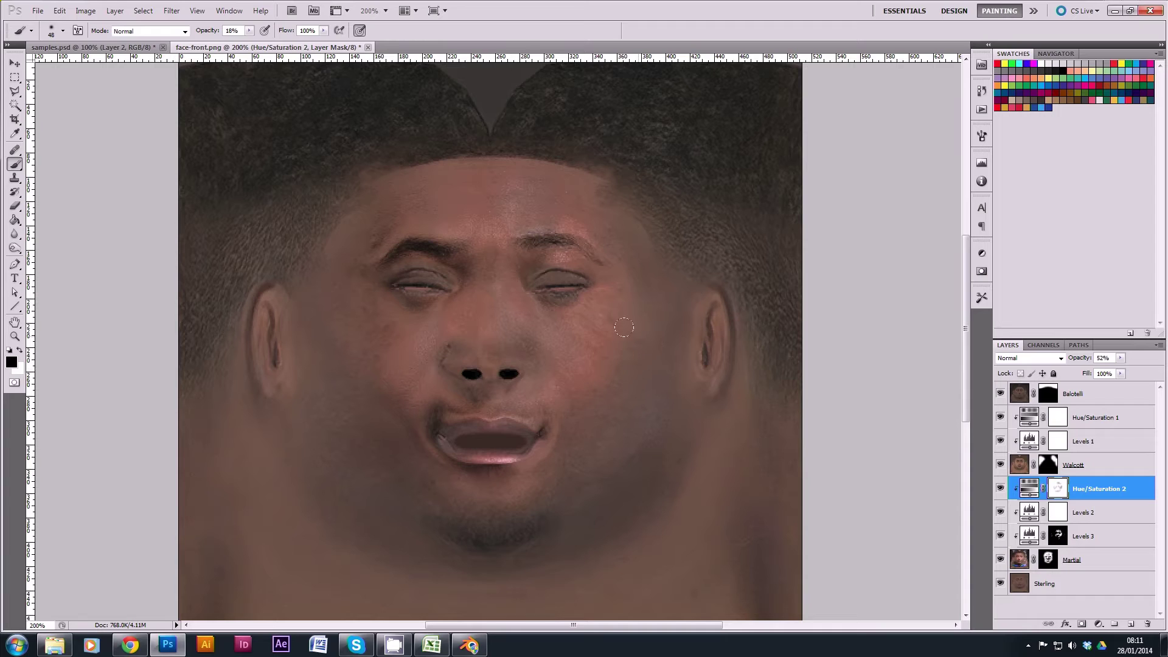
- Set the Hue/Saturation 2 layer opacity to 75% and compare the face with the adjustment hidden and shown
{"action": "left_click", "coordinate": [1108, 358]}
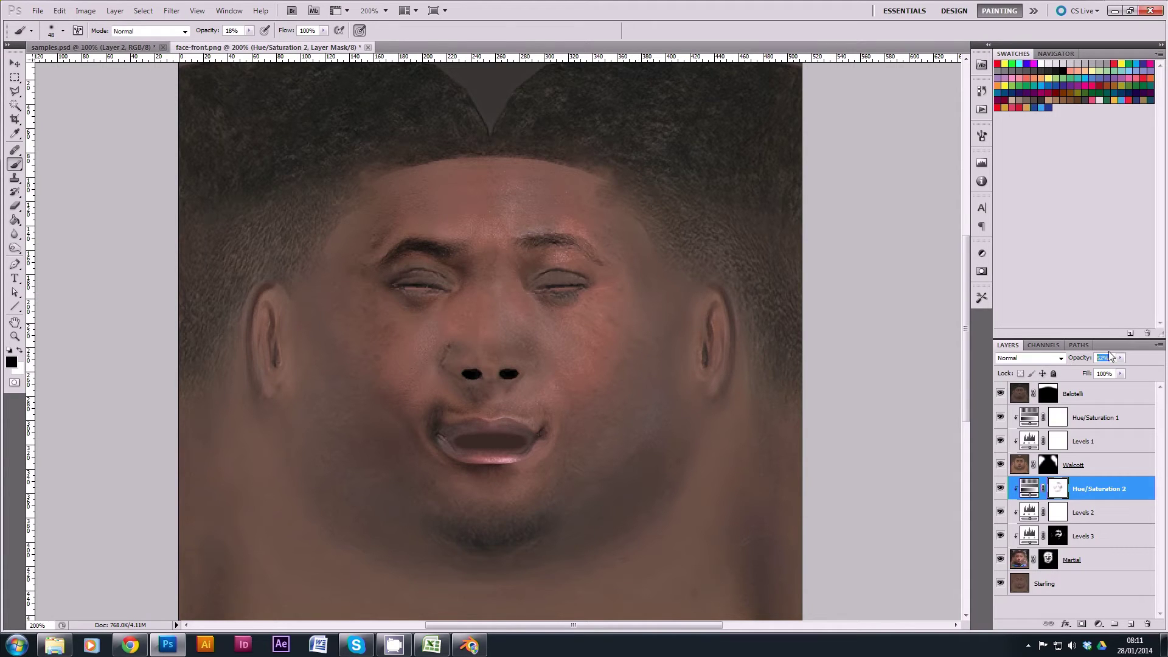
{"action": "type", "text": "66"}
{"action": "key", "text": "Return"}
{"action": "type", "text": "75"}
{"action": "key", "text": "Return"}
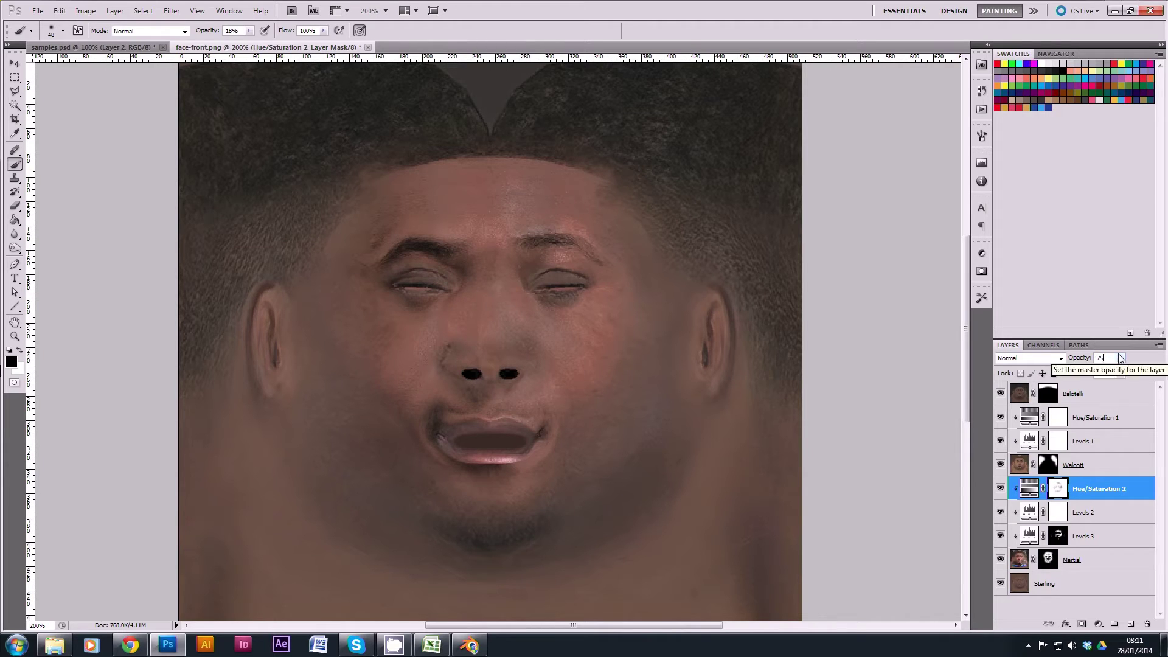
{"action": "left_click", "coordinate": [999, 489]}
{"action": "left_click", "coordinate": [999, 489]}
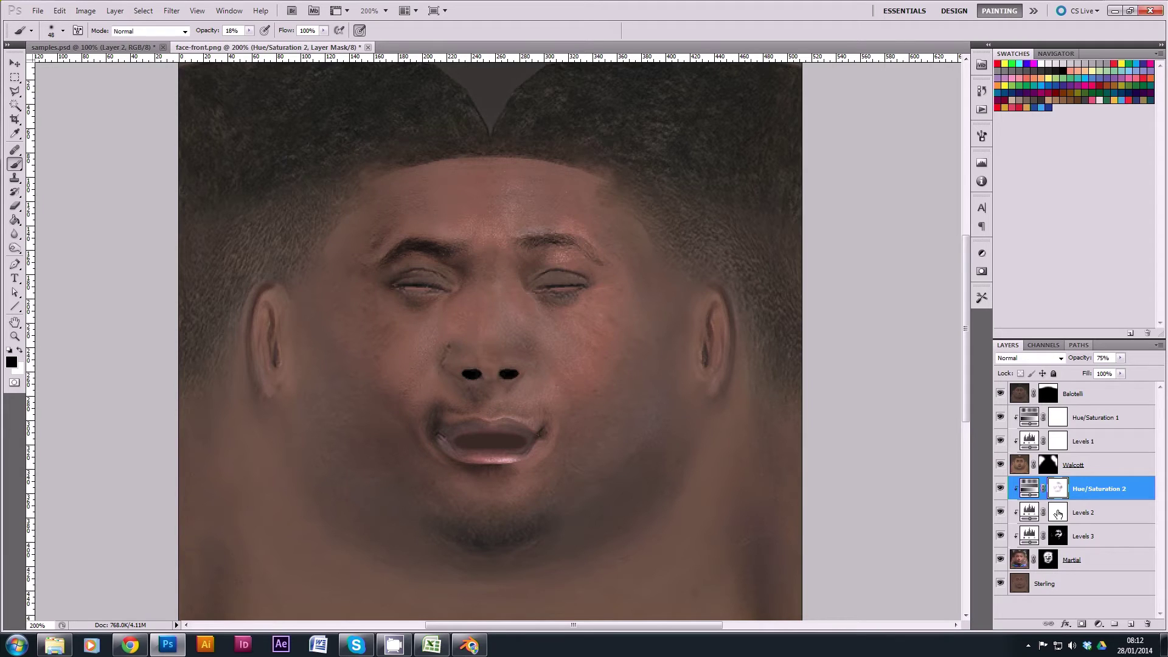
- Soften the forehead, nose and cheek highlights by painting black on the Martial mask at 18% brush opacity
{"action": "left_click", "coordinate": [1059, 509]}
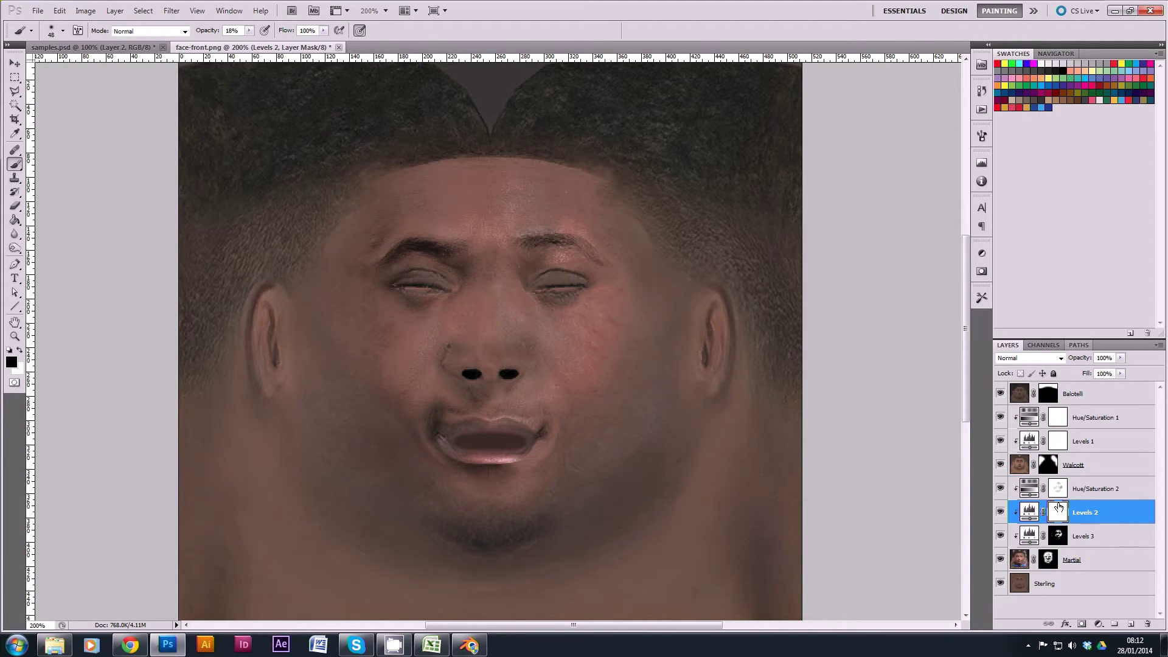
{"action": "left_click", "coordinate": [1047, 558]}
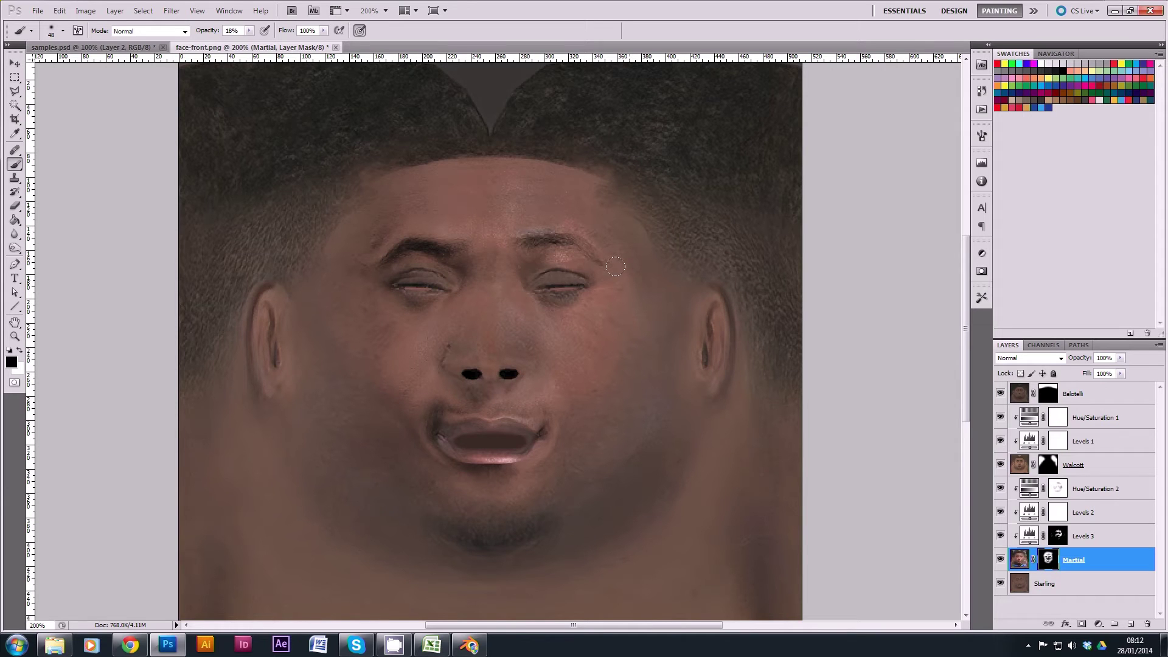
- Compare the face with the Martial layer hidden and shown, and examine the overall blend at 100% and 200% zoom
{"action": "left_click", "coordinate": [1000, 559]}
{"action": "left_click", "coordinate": [1000, 559]}
{"action": "left_click", "coordinate": [1000, 559]}
{"action": "left_click", "coordinate": [999, 559]}
{"action": "left_click", "coordinate": [1000, 559]}
{"action": "left_click", "coordinate": [1000, 559]}
{"action": "left_click", "coordinate": [1000, 559]}
{"action": "left_click", "coordinate": [999, 560]}
{"action": "left_click", "coordinate": [1000, 559]}
{"action": "left_click", "coordinate": [1000, 559]}
{"action": "double_click", "coordinate": [15, 337]}
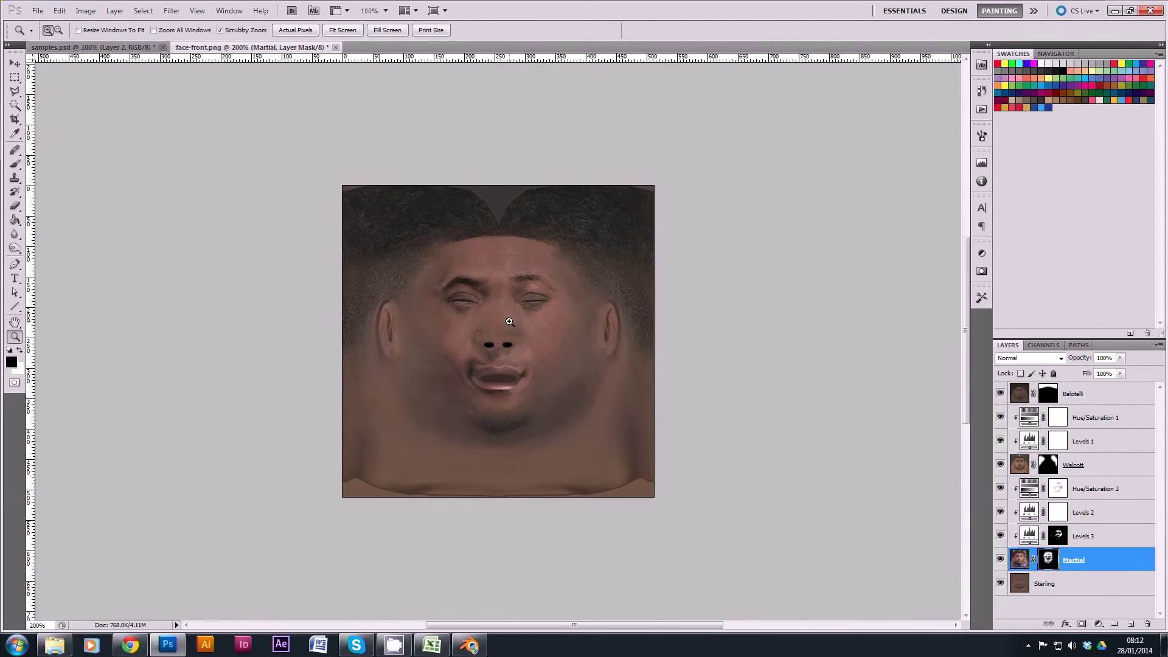
{"action": "left_click", "coordinate": [509, 321]}
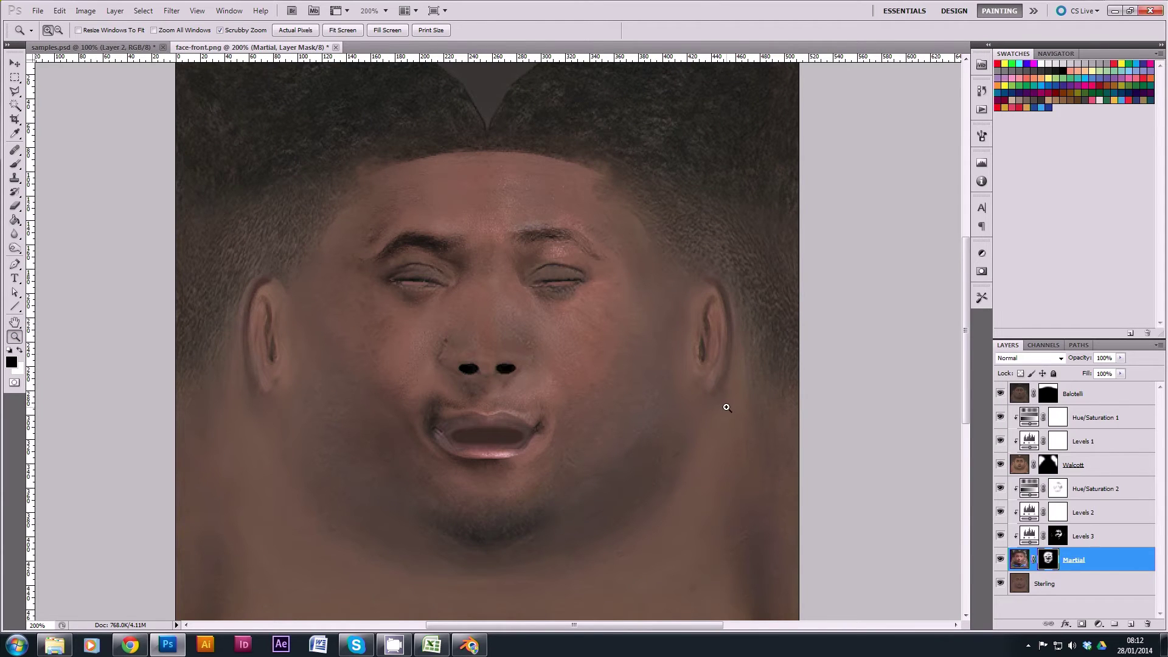
{"action": "left_click", "coordinate": [527, 337], "text": "alt"}
{"action": "left_click", "coordinate": [523, 341]}
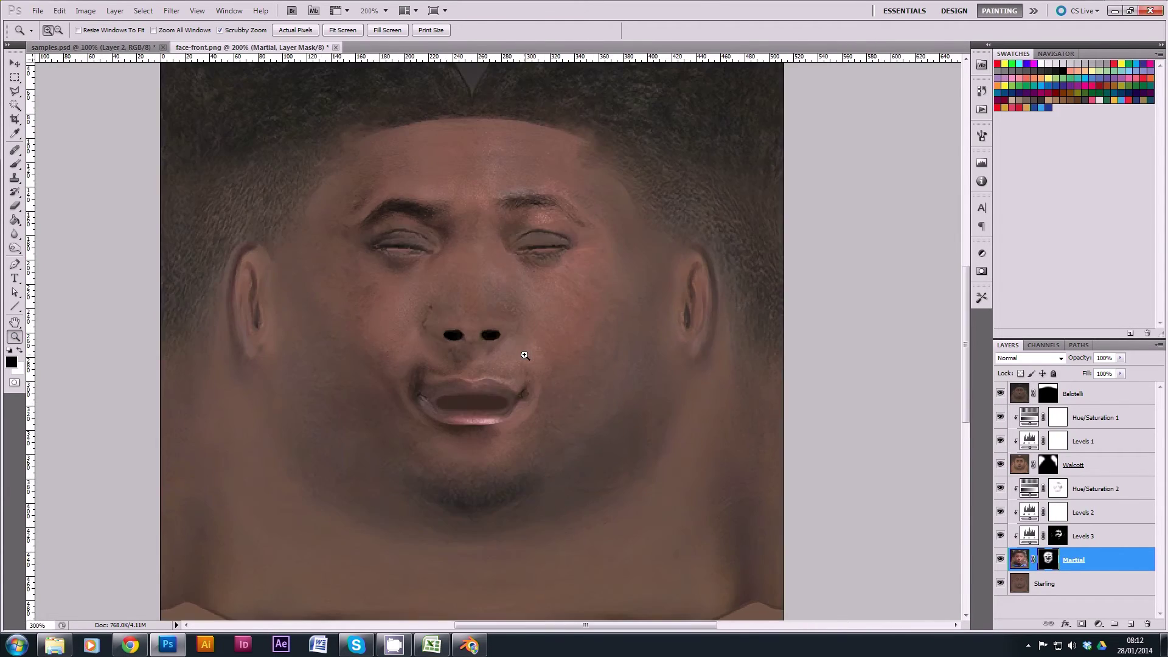
- Reset the Hue/Saturation 2 layer mask to solid white, clearing all of its painted areas
{"action": "left_click", "coordinate": [532, 294], "text": "alt"}
{"action": "left_click", "coordinate": [534, 294]}
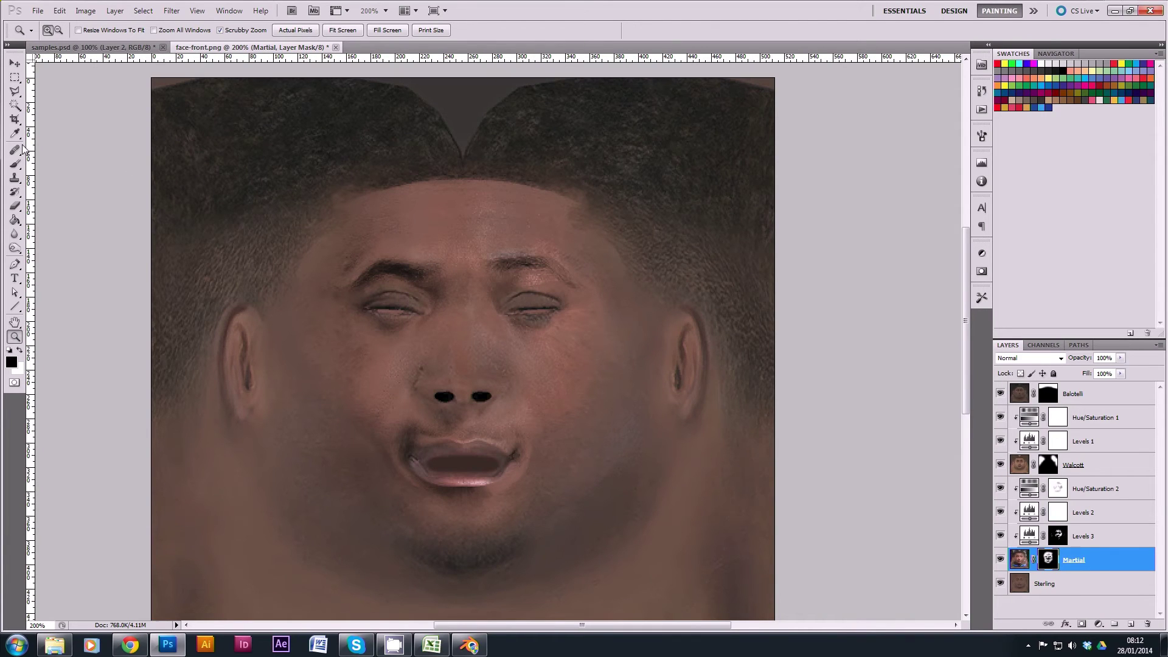
{"action": "left_click", "coordinate": [15, 164]}
{"action": "left_click", "coordinate": [1058, 486]}
{"action": "left_click", "coordinate": [1061, 485], "text": "ctrl"}
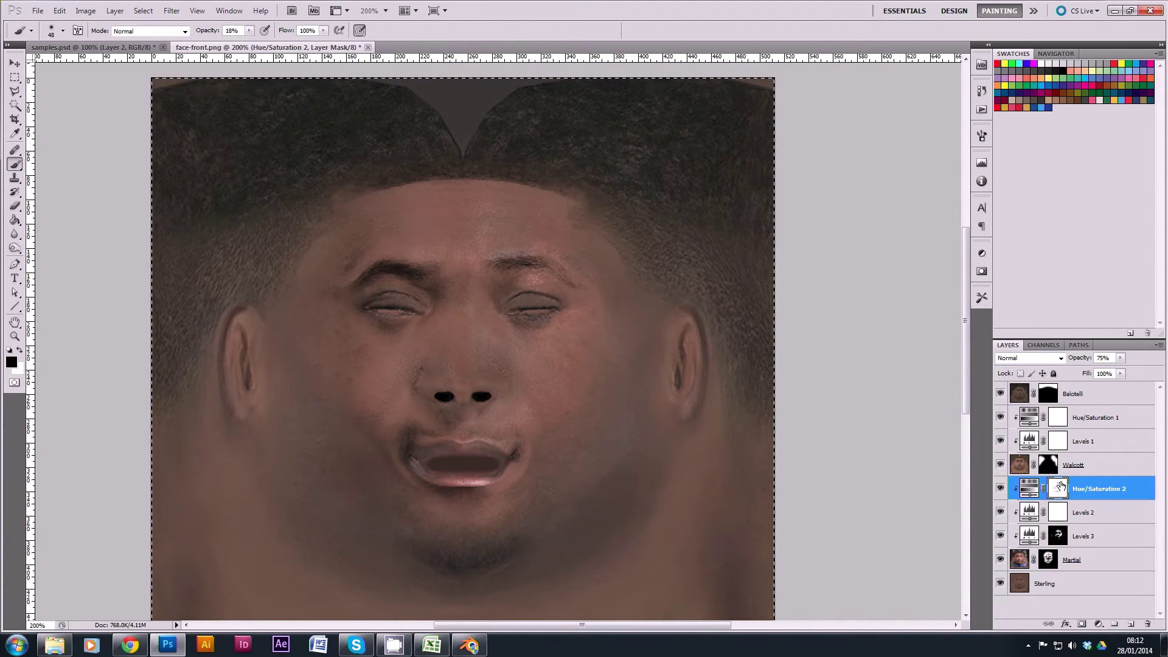
{"action": "key", "text": "ctrl+d"}
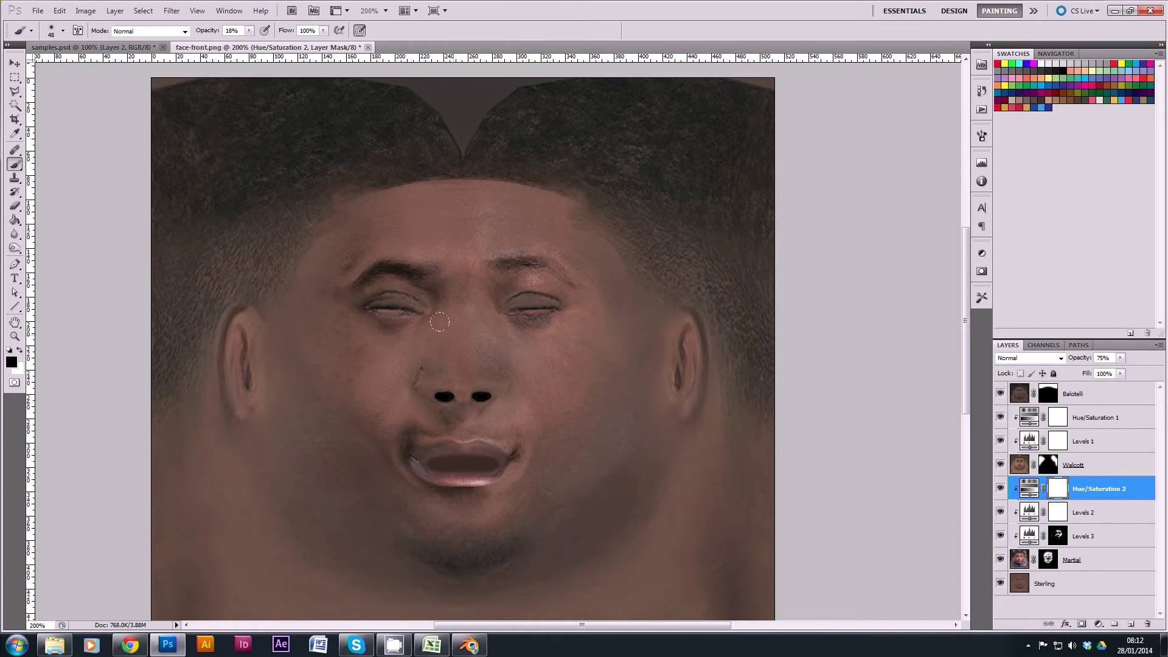
- Paint black on the Hue/Saturation 2 mask over the lips and along the forehead hairline with a 23 px brush at 18% opacity
{"action": "left_click", "coordinate": [15, 335]}
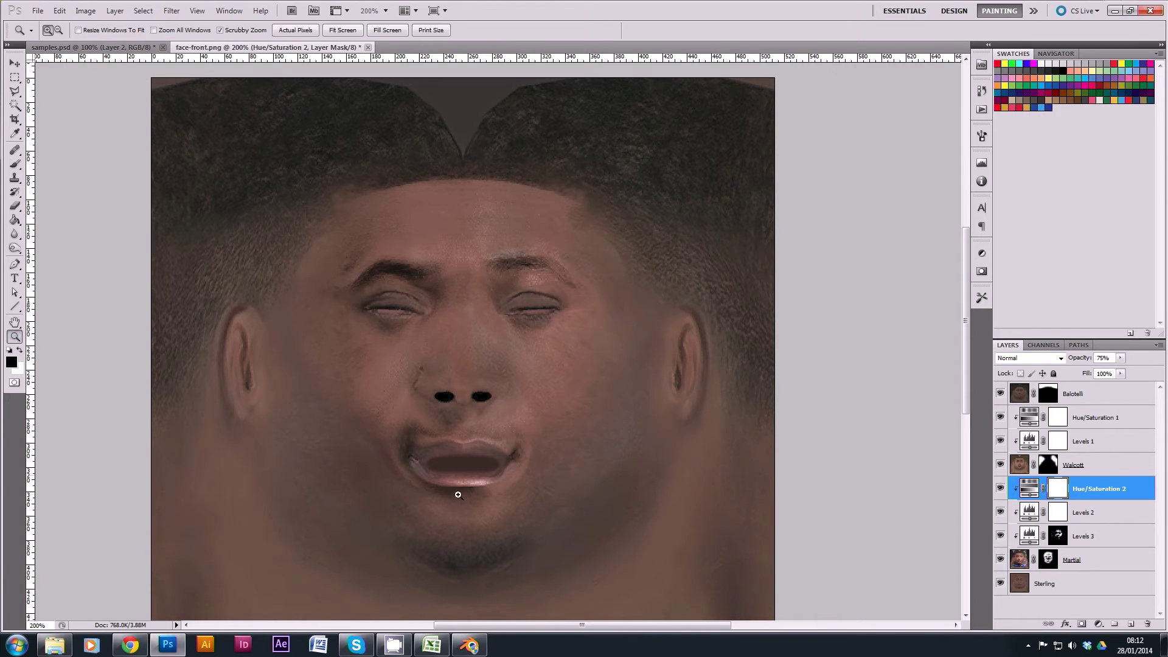
{"action": "left_click", "coordinate": [457, 495]}
{"action": "key", "text": "b"}
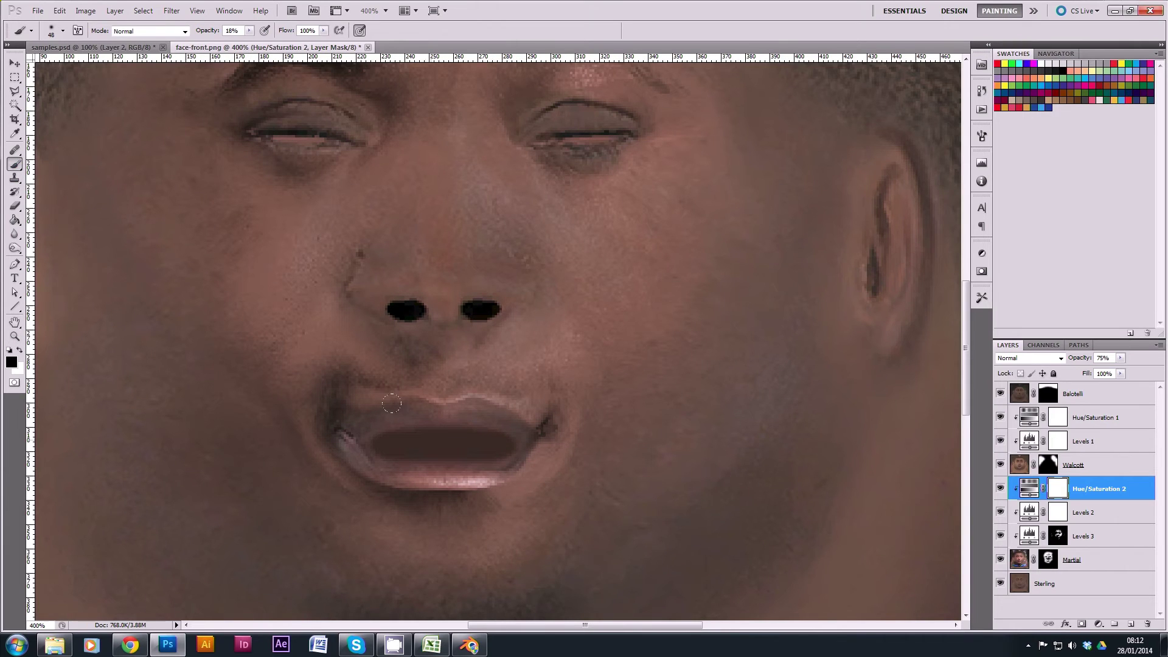
{"action": "right_click", "coordinate": [429, 439]}
{"action": "left_click_drag", "start_coordinate": [458, 463], "coordinate": [454, 463]}
{"action": "left_click", "coordinate": [396, 417]}
{"action": "mouse_move", "coordinate": [397, 417]}
{"action": "left_mouse_down"}
{"action": "mouse_move", "coordinate": [368, 420]}
{"action": "mouse_move", "coordinate": [426, 419]}
{"action": "mouse_move", "coordinate": [389, 410]}
{"action": "mouse_move", "coordinate": [403, 426]}
{"action": "mouse_move", "coordinate": [438, 420]}
{"action": "mouse_move", "coordinate": [389, 410]}
{"action": "mouse_move", "coordinate": [498, 408]}
{"action": "mouse_move", "coordinate": [440, 400]}
{"action": "mouse_move", "coordinate": [481, 414]}
{"action": "mouse_move", "coordinate": [454, 446]}
{"action": "mouse_move", "coordinate": [354, 431]}
{"action": "mouse_move", "coordinate": [468, 450]}
{"action": "mouse_move", "coordinate": [354, 445]}
{"action": "mouse_move", "coordinate": [349, 420]}
{"action": "mouse_move", "coordinate": [437, 455]}
{"action": "mouse_move", "coordinate": [367, 435]}
{"action": "mouse_move", "coordinate": [381, 422]}
{"action": "mouse_move", "coordinate": [482, 417]}
{"action": "mouse_move", "coordinate": [488, 427]}
{"action": "mouse_move", "coordinate": [399, 445]}
{"action": "mouse_move", "coordinate": [471, 443]}
{"action": "mouse_move", "coordinate": [373, 438]}
{"action": "mouse_move", "coordinate": [349, 423]}
{"action": "mouse_move", "coordinate": [393, 444]}
{"action": "mouse_move", "coordinate": [373, 434]}
{"action": "mouse_move", "coordinate": [442, 414]}
{"action": "mouse_move", "coordinate": [496, 419]}
{"action": "mouse_move", "coordinate": [386, 439]}
{"action": "mouse_move", "coordinate": [468, 443]}
{"action": "mouse_move", "coordinate": [359, 432]}
{"action": "left_mouse_up"}
{"action": "scroll", "coordinate": [512, 189], "scroll_direction": "up", "scroll_amount": 6}
{"action": "mouse_move", "coordinate": [282, 194]}
{"action": "left_mouse_down"}
{"action": "mouse_move", "coordinate": [624, 201]}
{"action": "mouse_move", "coordinate": [748, 253]}
{"action": "mouse_move", "coordinate": [759, 243]}
{"action": "mouse_move", "coordinate": [533, 201]}
{"action": "mouse_move", "coordinate": [168, 234]}
{"action": "mouse_move", "coordinate": [387, 197]}
{"action": "mouse_move", "coordinate": [734, 275]}
{"action": "left_mouse_up"}
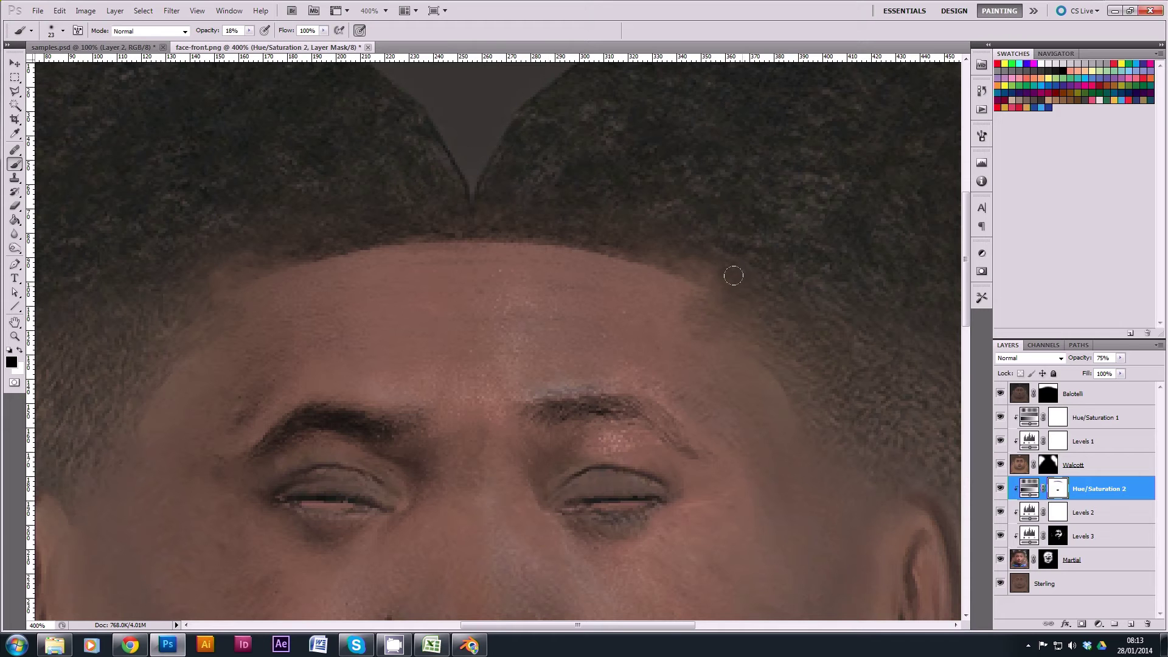
- Examine the overall face blend at 100%, 200% and 300% zoom with the Martial mask active
{"action": "scroll", "coordinate": [673, 362], "scroll_direction": "down", "scroll_amount": 5}
{"action": "key", "text": "z"}
{"action": "left_click_drag", "start_coordinate": [176, 282], "coordinate": [149, 293]}
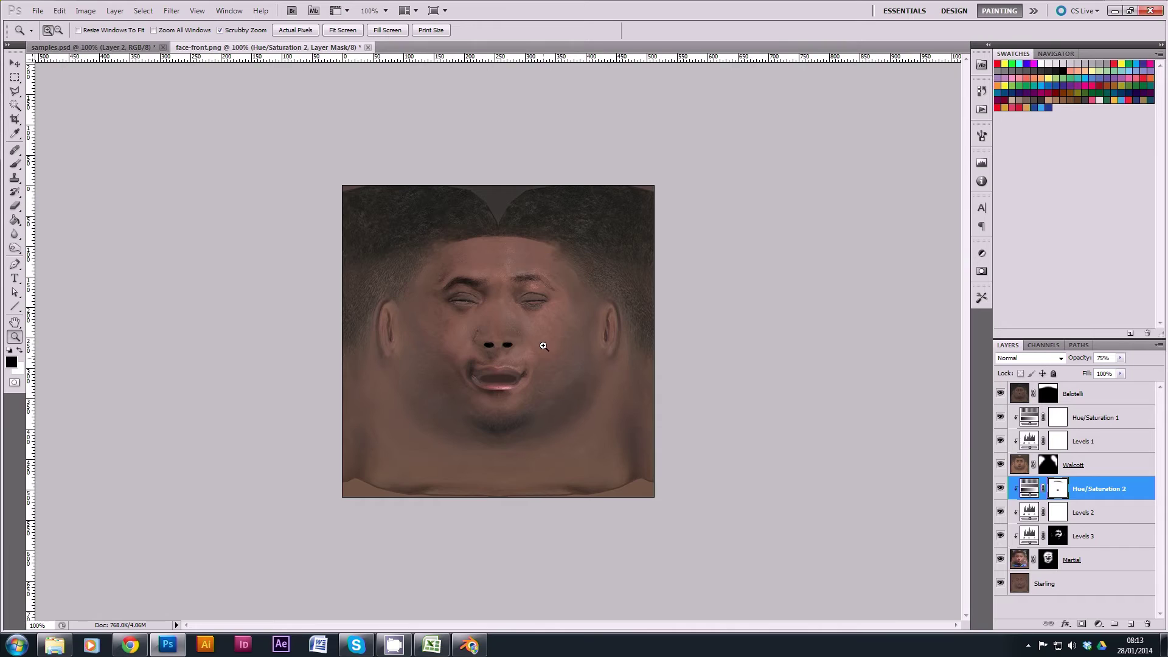
{"action": "left_click", "coordinate": [531, 318]}
{"action": "left_click", "coordinate": [15, 163]}
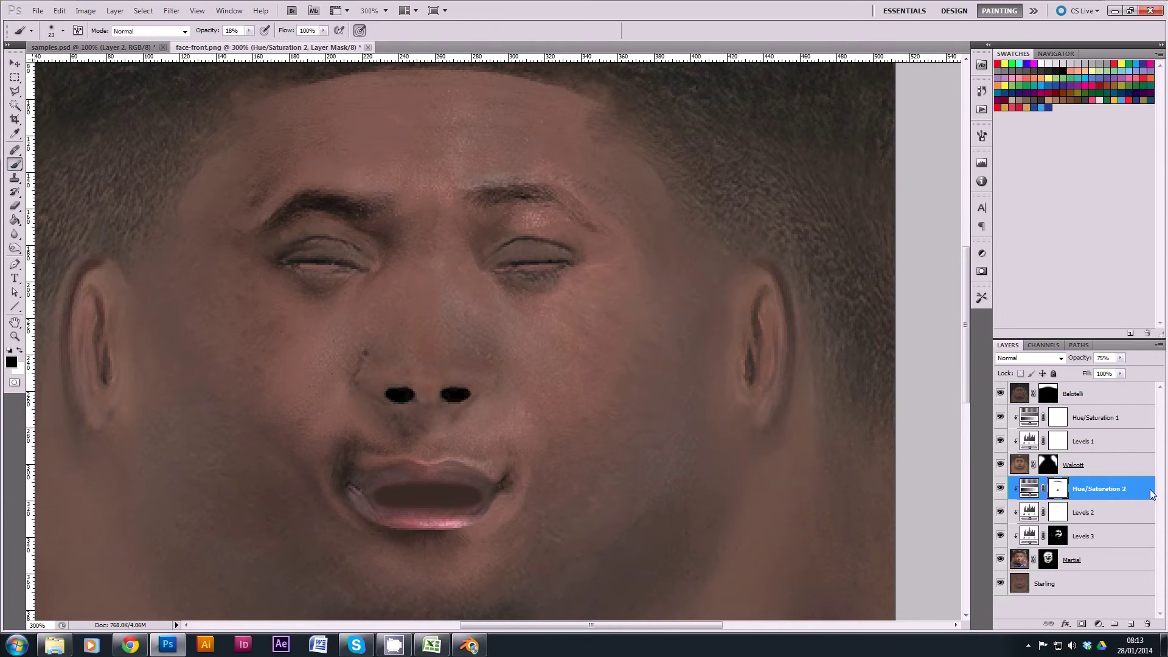
{"action": "left_click", "coordinate": [1048, 561]}
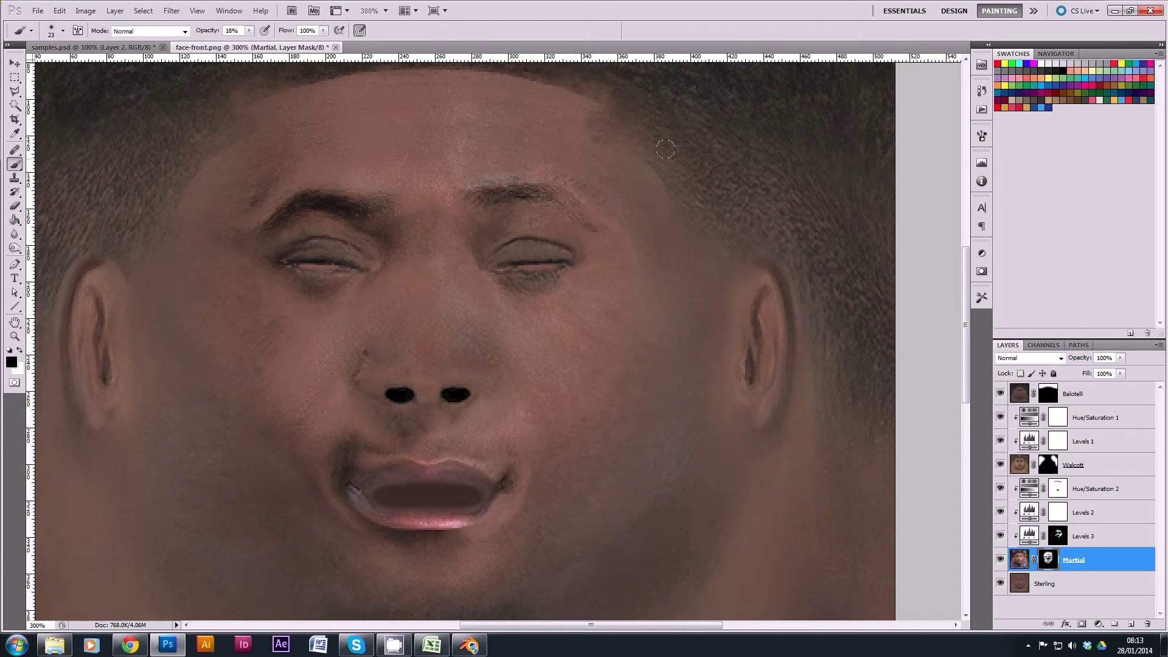
{"action": "double_click", "coordinate": [15, 336]}
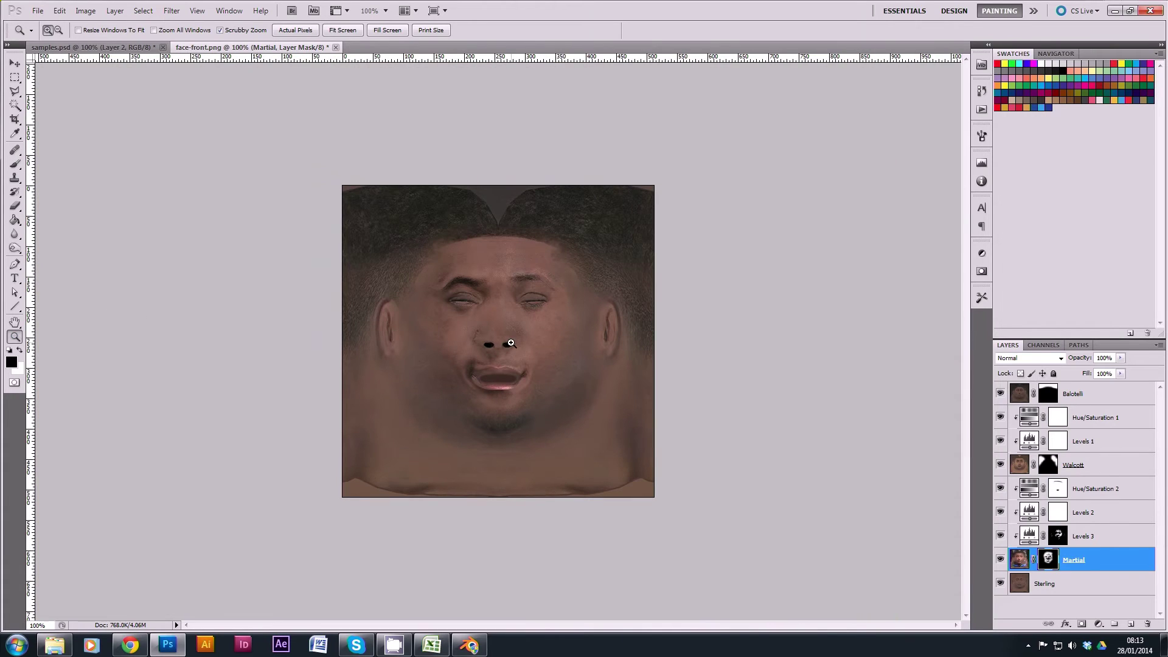
{"action": "left_click", "coordinate": [511, 343]}
{"action": "left_click", "coordinate": [14, 164]}
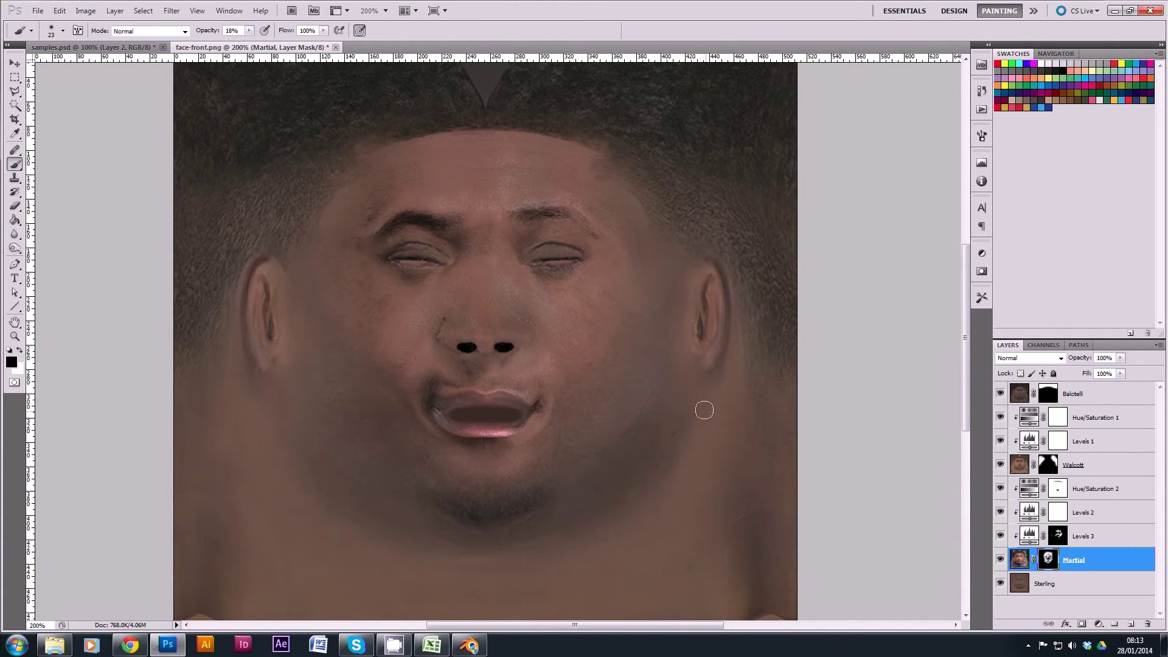
- Select the Martial layer's darker skin tones with Color Range, sampling beside the cheek and lowering the fuzziness to about 26
{"action": "left_click", "coordinate": [1014, 560]}
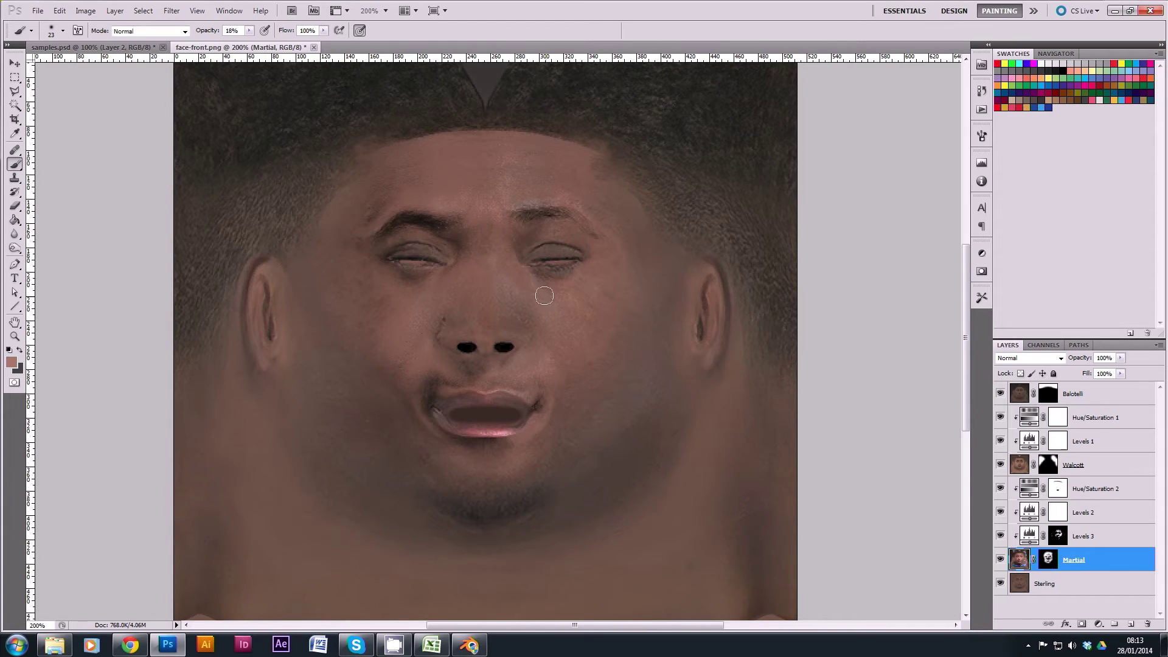
{"action": "left_click", "coordinate": [144, 10]}
{"action": "left_click", "coordinate": [177, 116]}
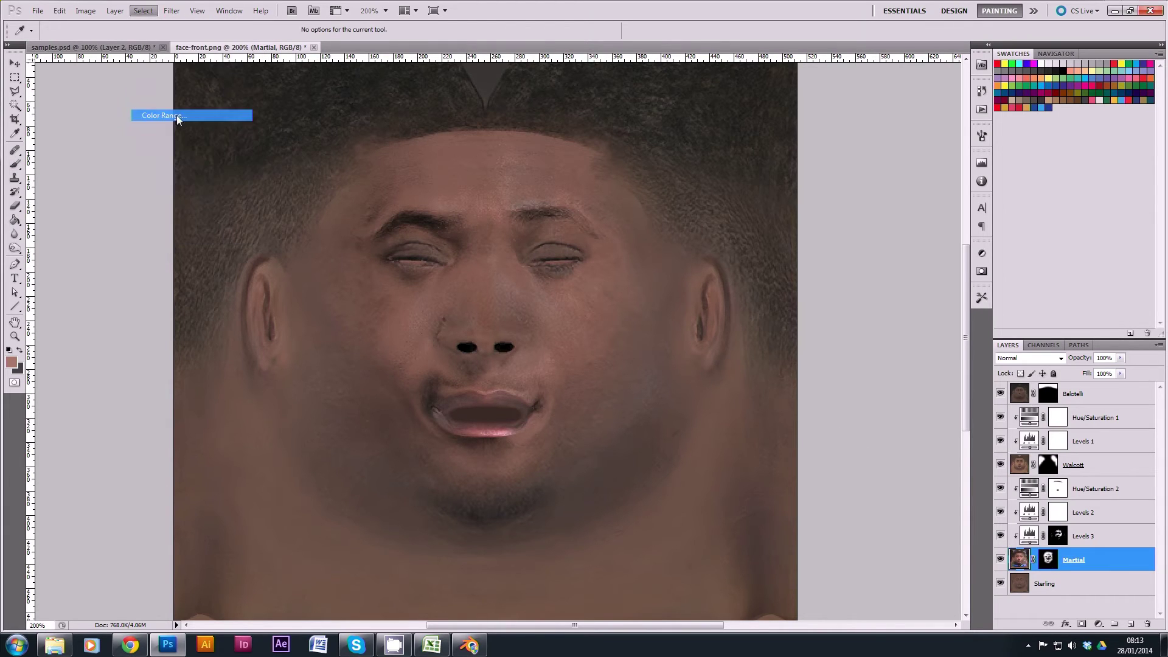
{"action": "left_click", "coordinate": [368, 358]}
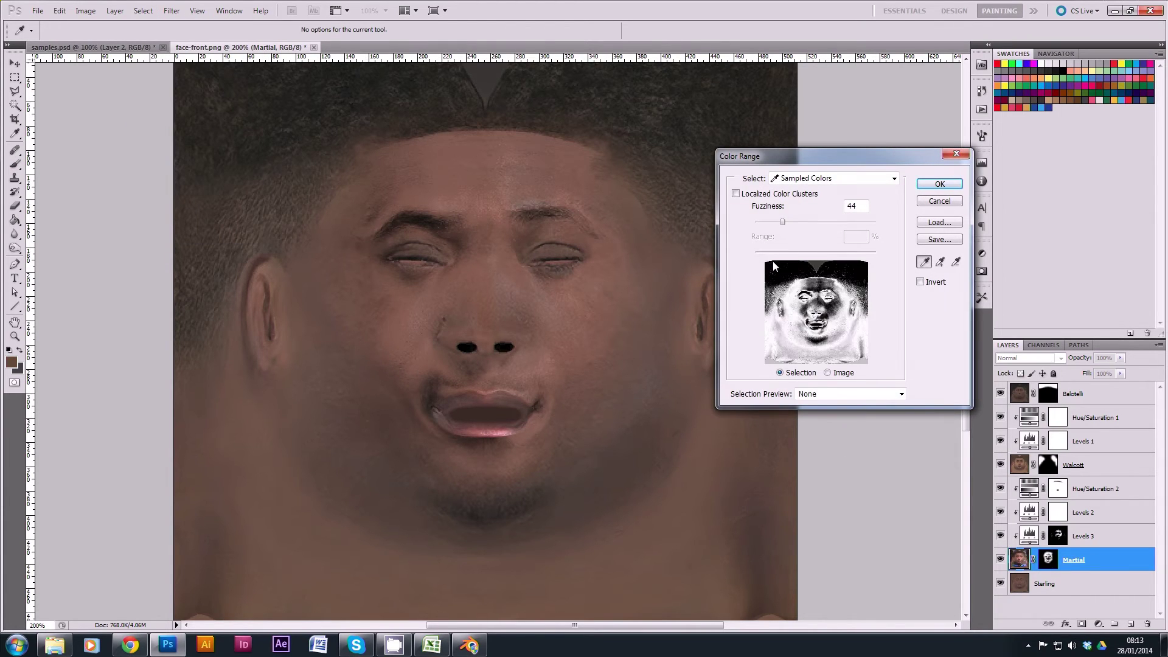
{"action": "left_click", "coordinate": [365, 351]}
{"action": "left_click", "coordinate": [354, 355]}
{"action": "left_click", "coordinate": [315, 363]}
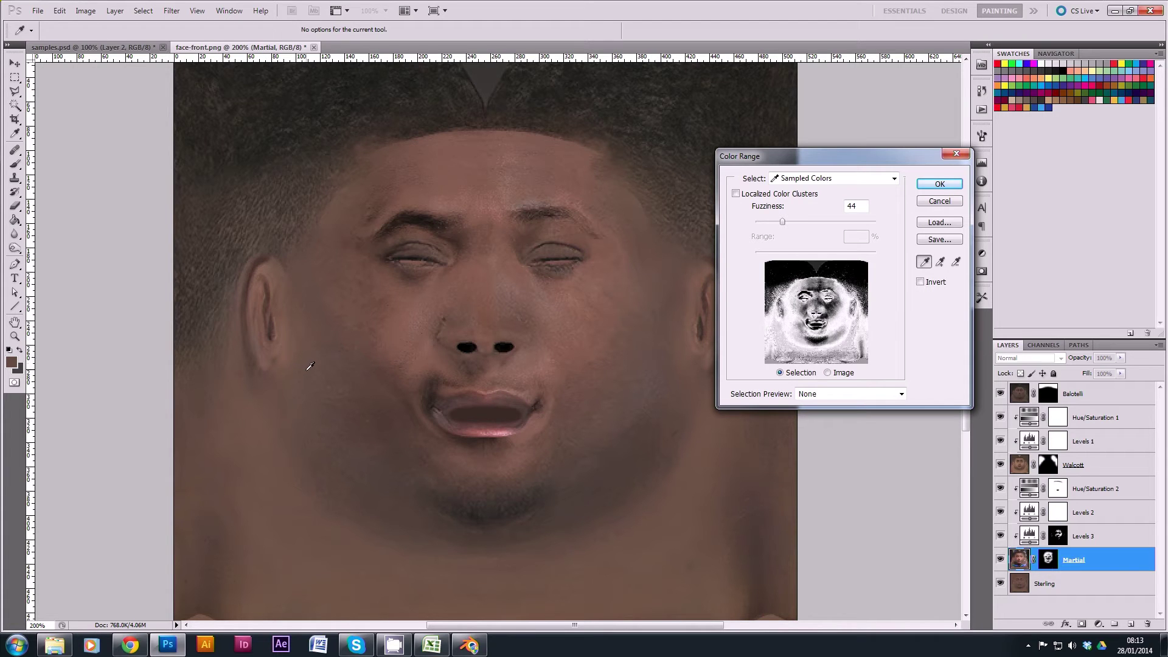
{"action": "left_click", "coordinate": [352, 351]}
{"action": "left_click_drag", "start_coordinate": [783, 220], "coordinate": [771, 220]}
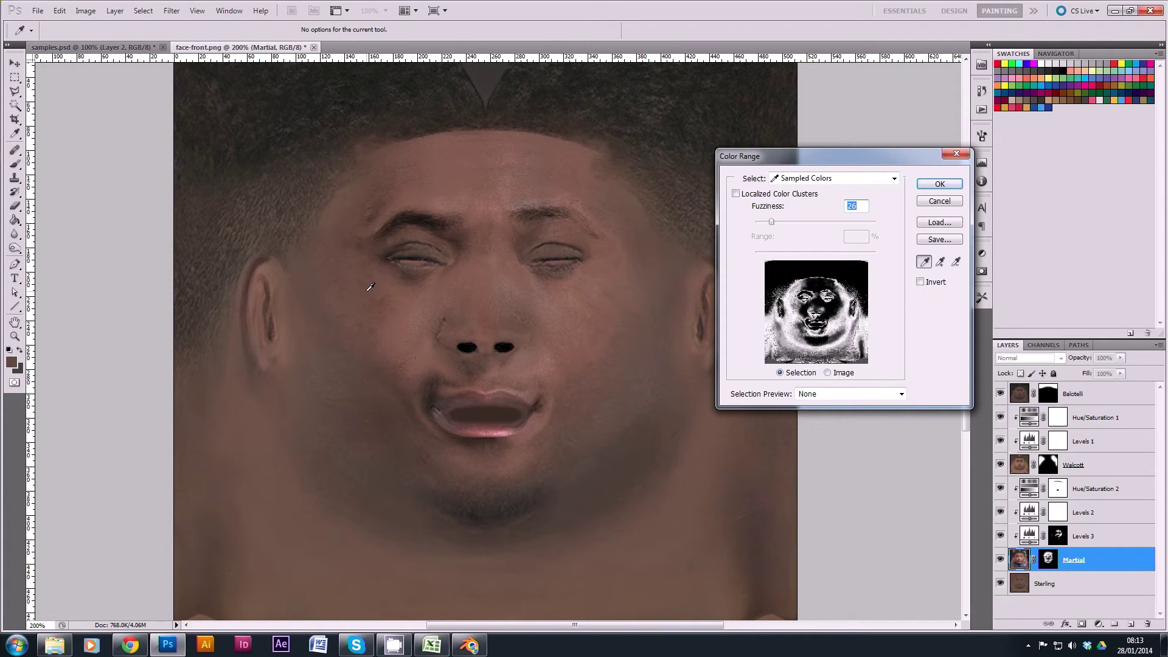
{"action": "left_click", "coordinate": [924, 184]}
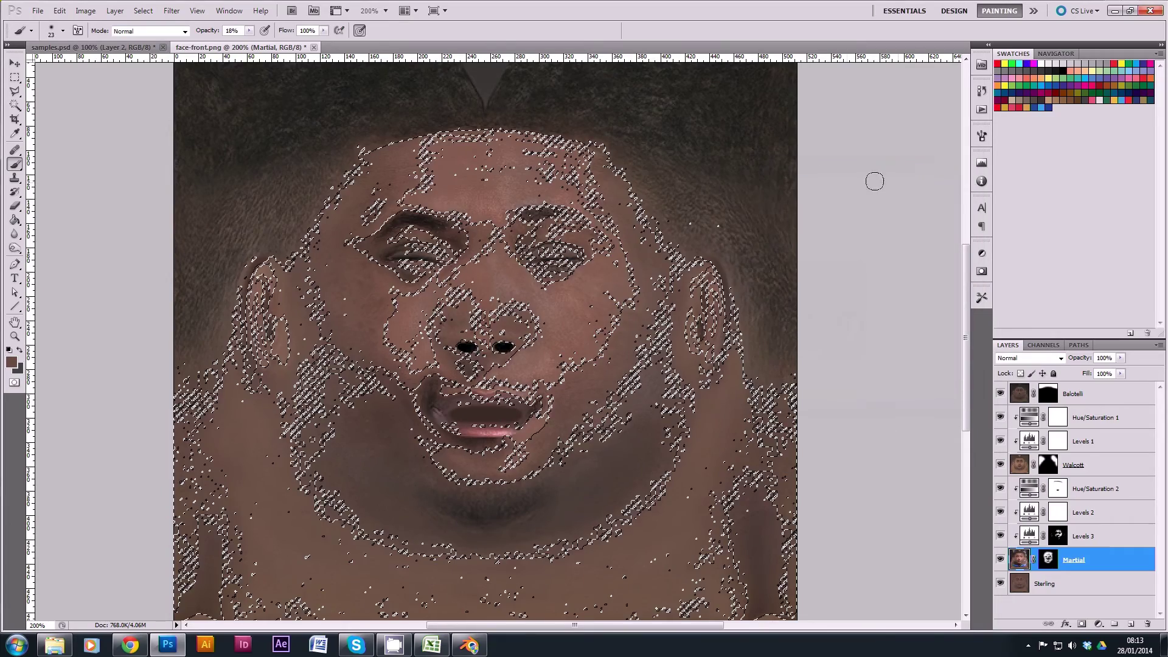
- Add a Levels adjustment clipped to the Martial layer from the selection and slightly brighten its midtones
{"action": "left_click", "coordinate": [1098, 624]}
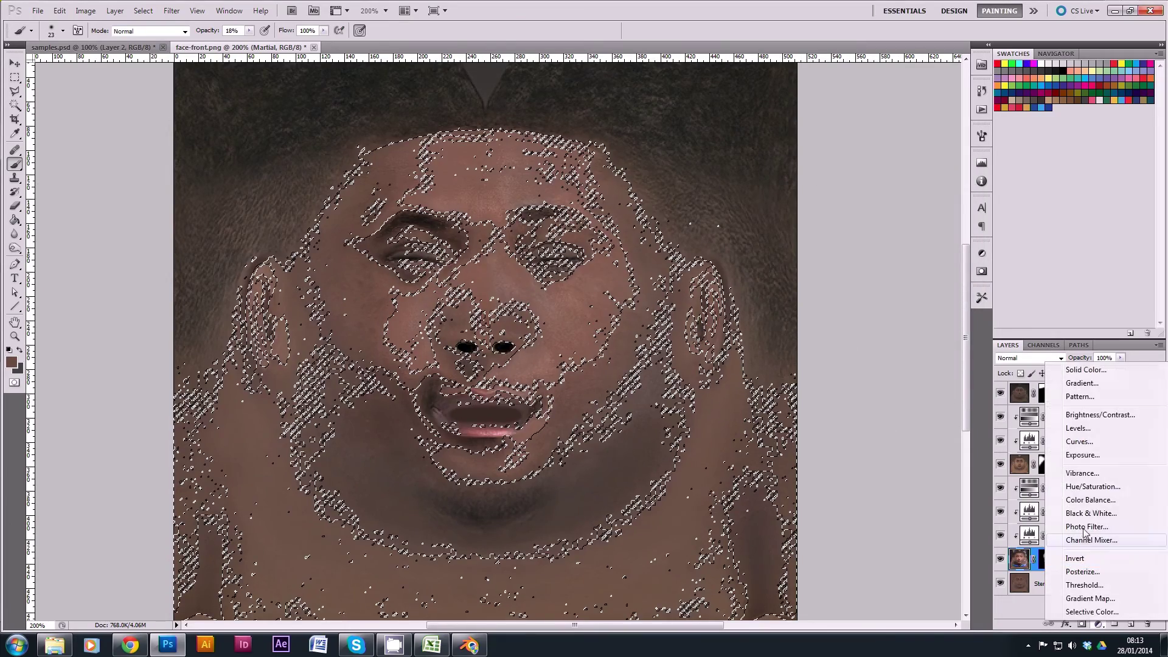
{"action": "left_click", "coordinate": [1078, 429], "text": "alt"}
{"action": "key", "text": "Return"}
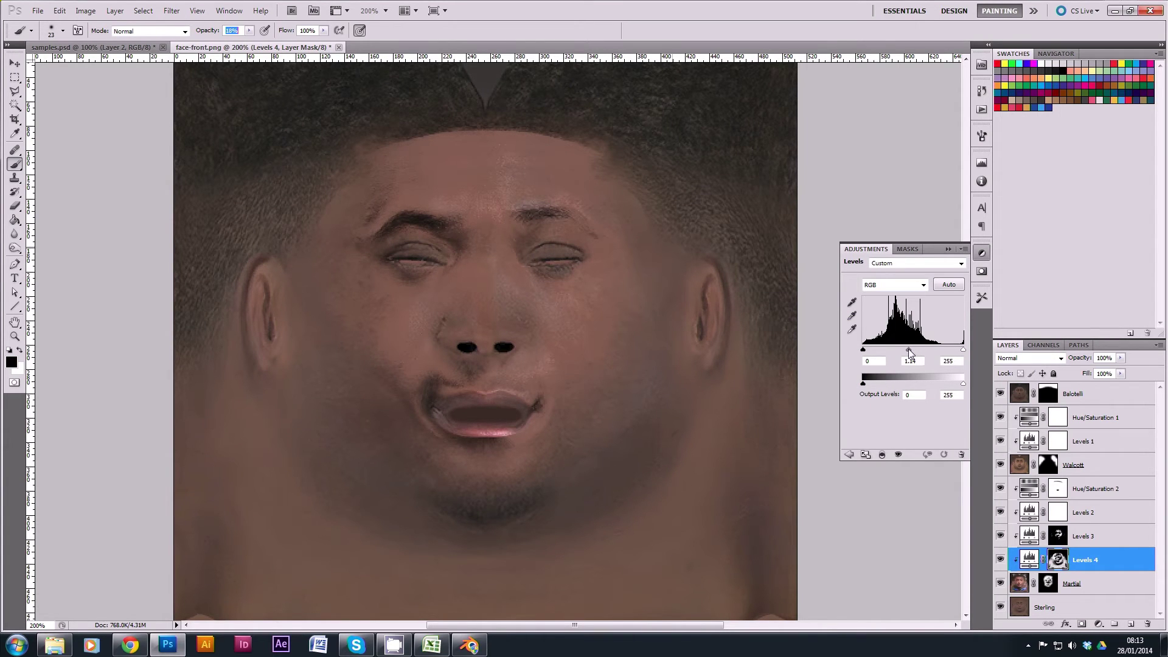
{"action": "left_click", "coordinate": [946, 249]}
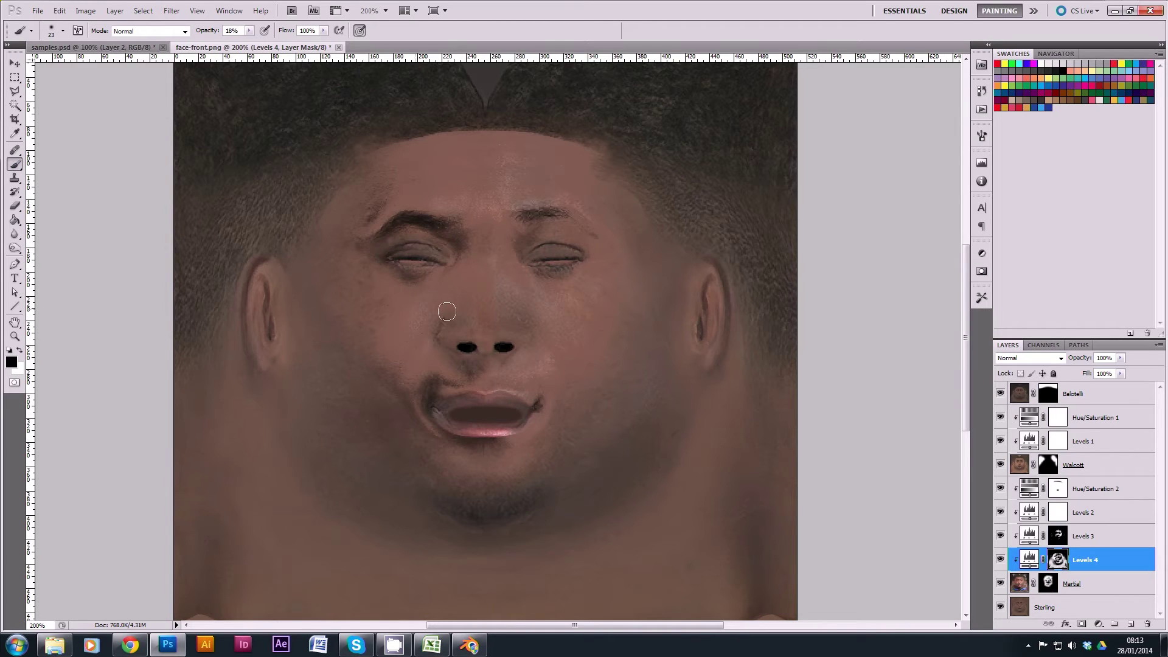
- Remove the Levels 4 effect from the central face by painting black on its mask with a 100 px soft brush at 100% opacity
{"action": "right_click", "coordinate": [481, 298]}
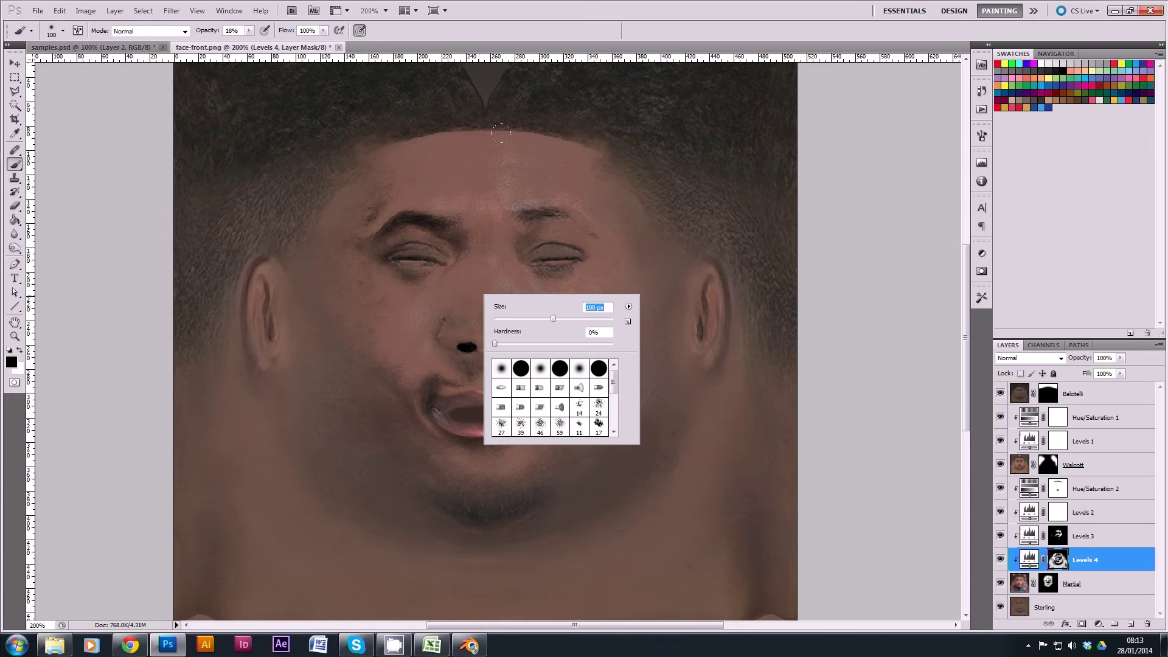
{"action": "left_click", "coordinate": [249, 30]}
{"action": "left_click_drag", "start_coordinate": [250, 43], "coordinate": [457, 51]}
{"action": "left_click", "coordinate": [312, 121]}
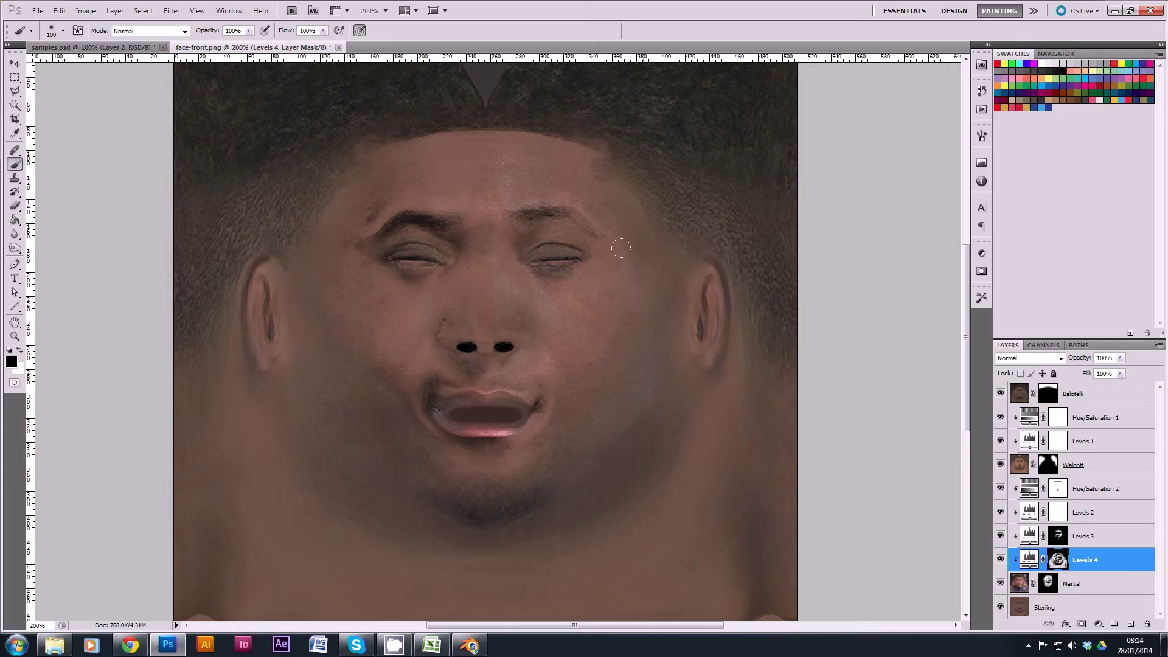
- Compare the face with the Levels 4 adjustment hidden and shown, and examine the blend at 100% and 300% zoom
{"action": "left_click", "coordinate": [1000, 560]}
{"action": "left_click", "coordinate": [999, 559]}
{"action": "left_click", "coordinate": [1000, 560]}
{"action": "left_click", "coordinate": [1000, 560]}
{"action": "left_click", "coordinate": [1000, 560]}
{"action": "left_click", "coordinate": [1000, 559]}
{"action": "left_click", "coordinate": [15, 336]}
{"action": "left_click", "coordinate": [203, 298], "text": "alt"}
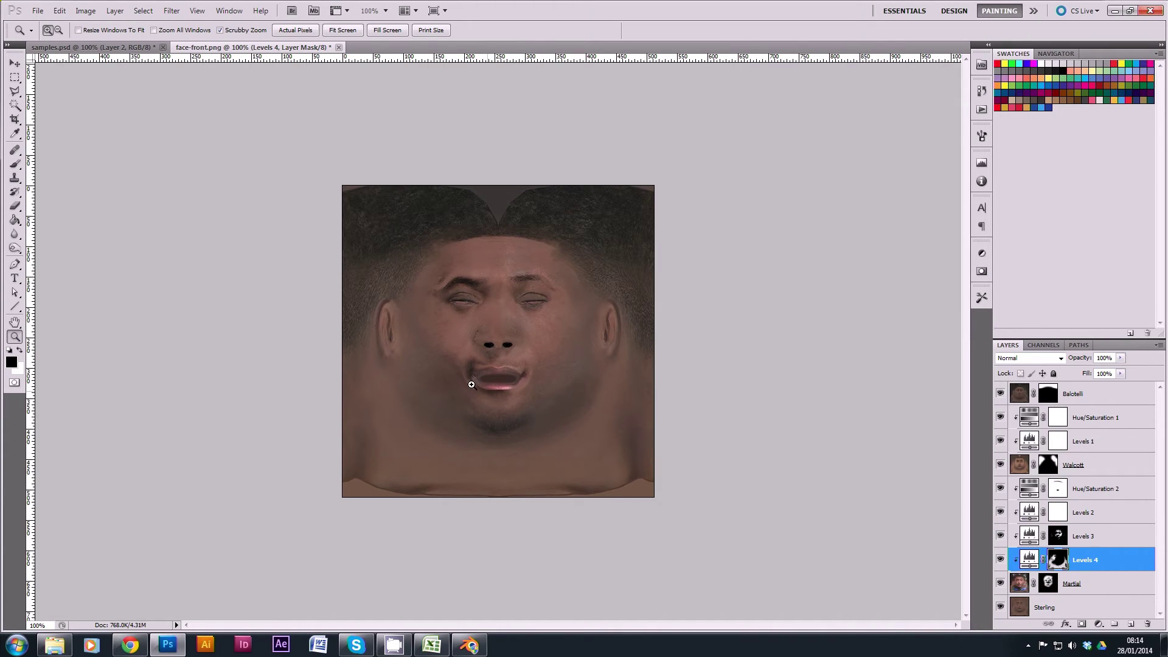
{"action": "left_click", "coordinate": [498, 366]}
{"action": "left_click", "coordinate": [498, 366]}
- Make the Balotelli layer active and switch to the Rectangular Marquee tool
{"action": "left_click", "coordinate": [15, 77]}
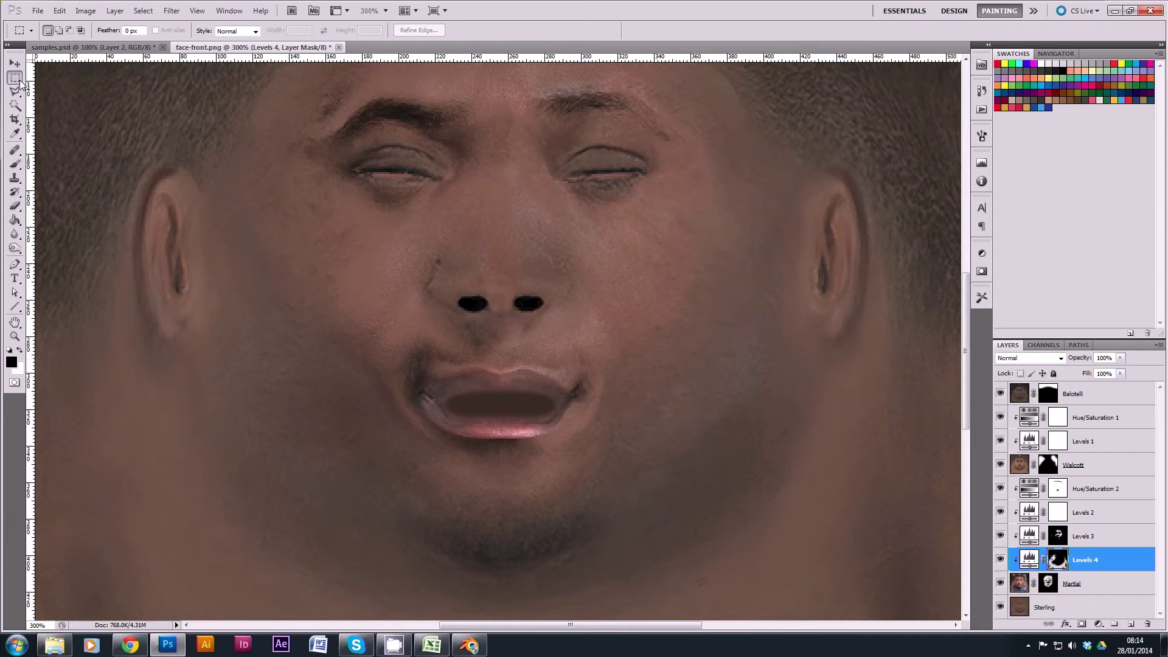
{"action": "scroll", "coordinate": [638, 412], "scroll_direction": "up", "scroll_amount": 1}
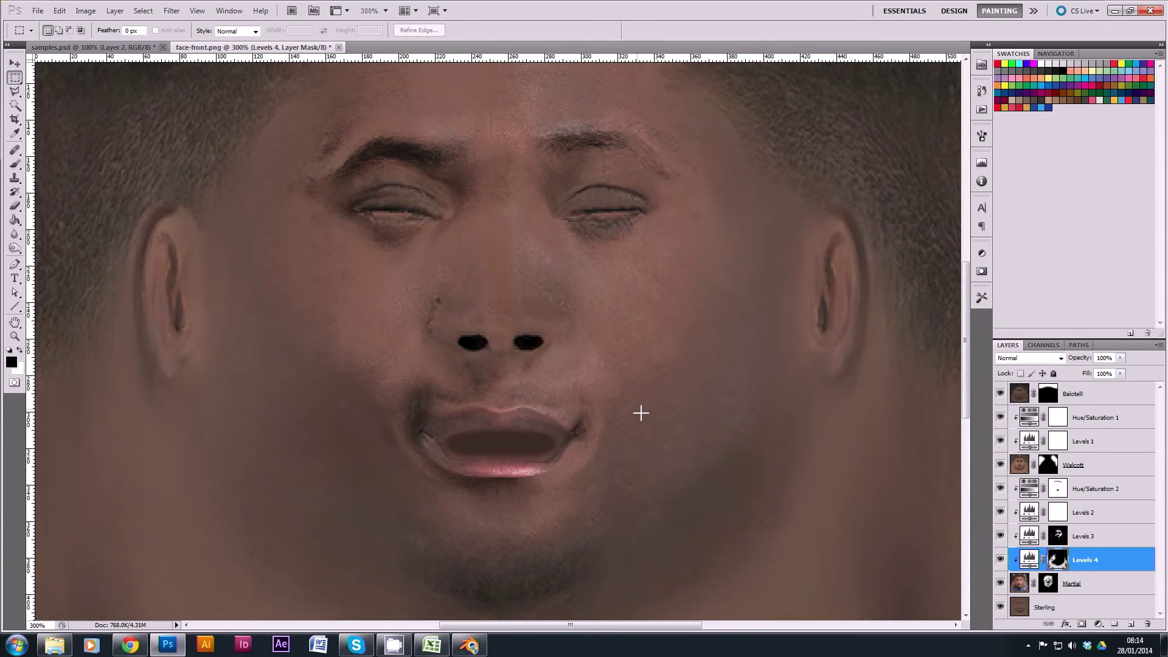
{"action": "left_click", "coordinate": [1081, 393]}
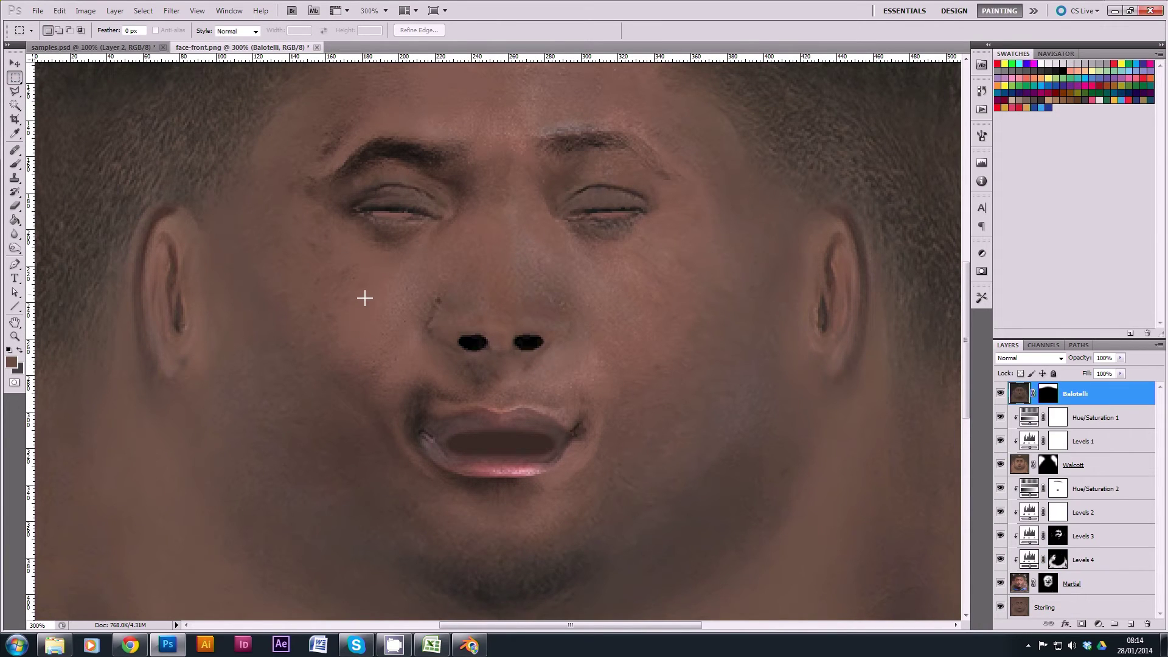
{"action": "left_click_drag", "start_coordinate": [358, 285], "coordinate": [574, 536]}
{"action": "left_click", "coordinate": [633, 438]}
{"action": "left_click_drag", "start_coordinate": [624, 324], "coordinate": [500, 548]}
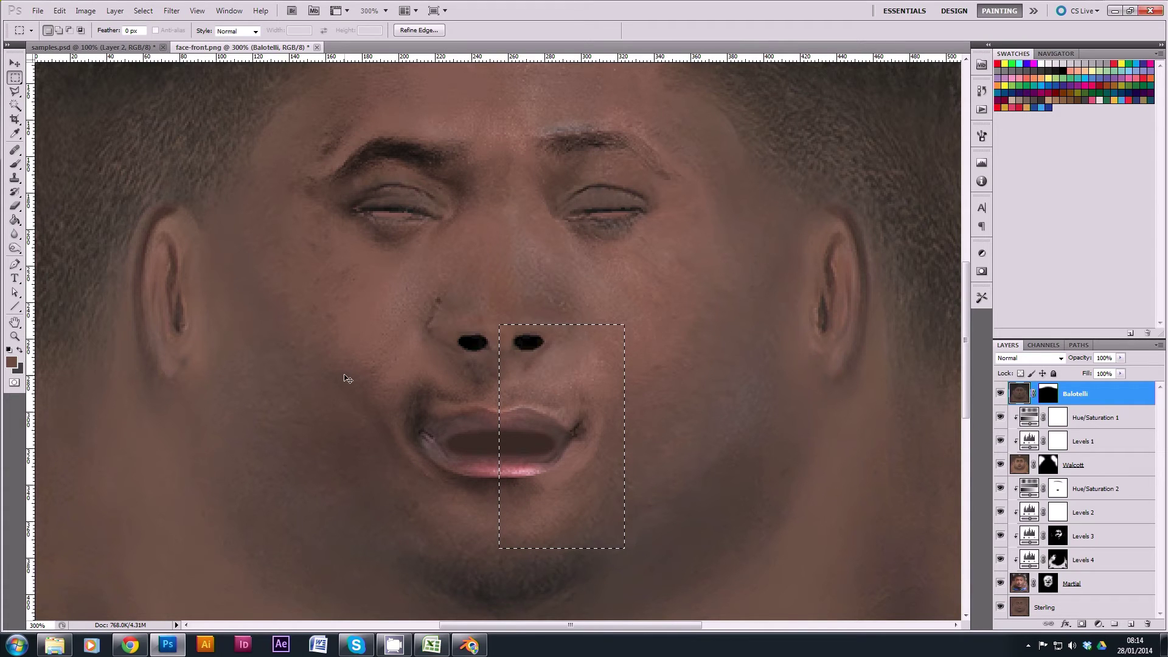
- Place a vertical guide at the horizontal centre of the canvas, using a full-canvas selection as reference, and deselect
{"action": "key", "text": "ctrl+1"}
{"action": "key", "text": "ctrl+a"}
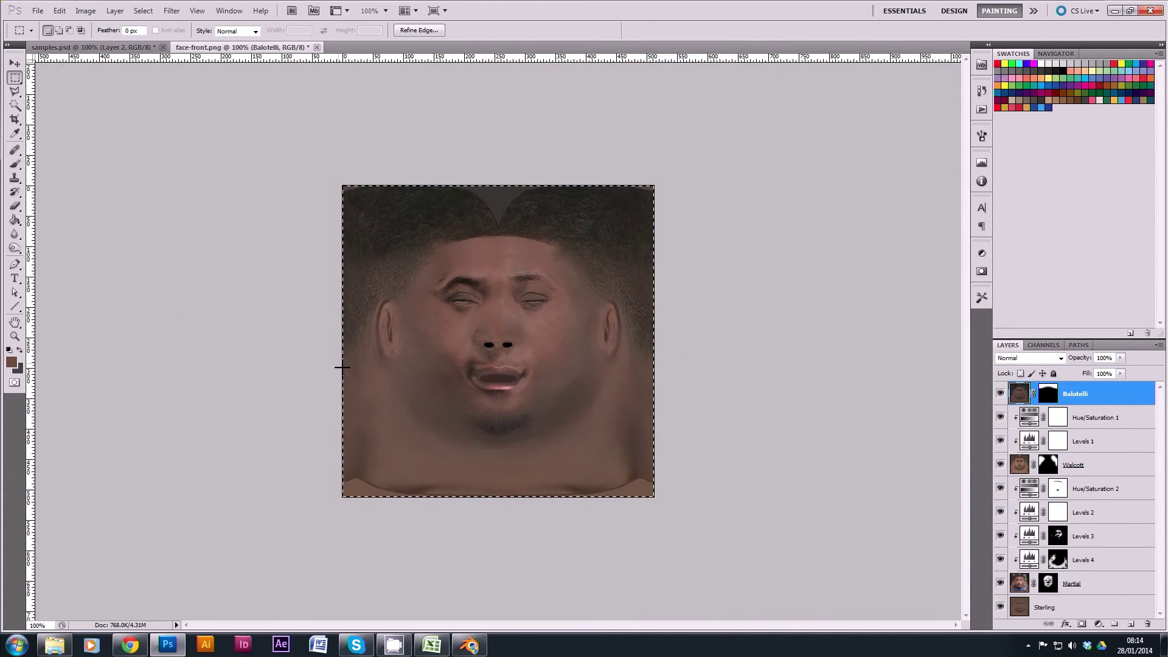
{"action": "left_click_drag", "start_coordinate": [31, 350], "coordinate": [496, 326]}
{"action": "key", "text": "ctrl+d"}
- Copy the visible half of the nose, mouth and chin beside the centre guide's cleaner side onto a new layer
{"action": "key", "text": "ctrl+plus"}
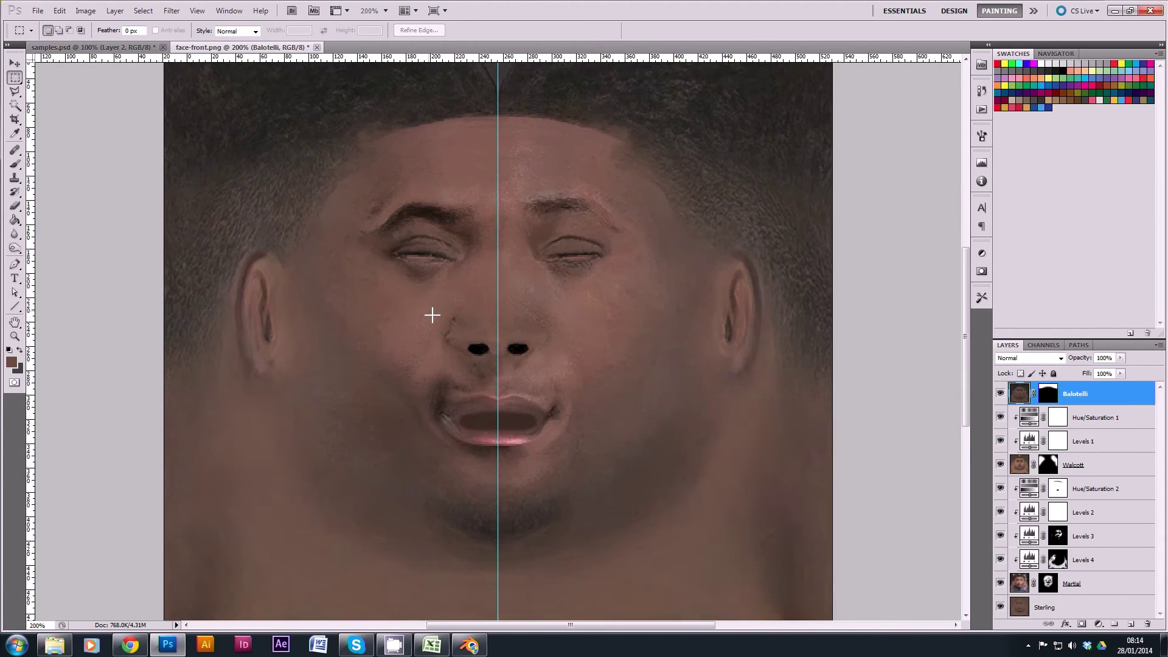
{"action": "key", "text": "ctrl+plus"}
{"action": "left_click_drag", "start_coordinate": [679, 305], "coordinate": [498, 567]}
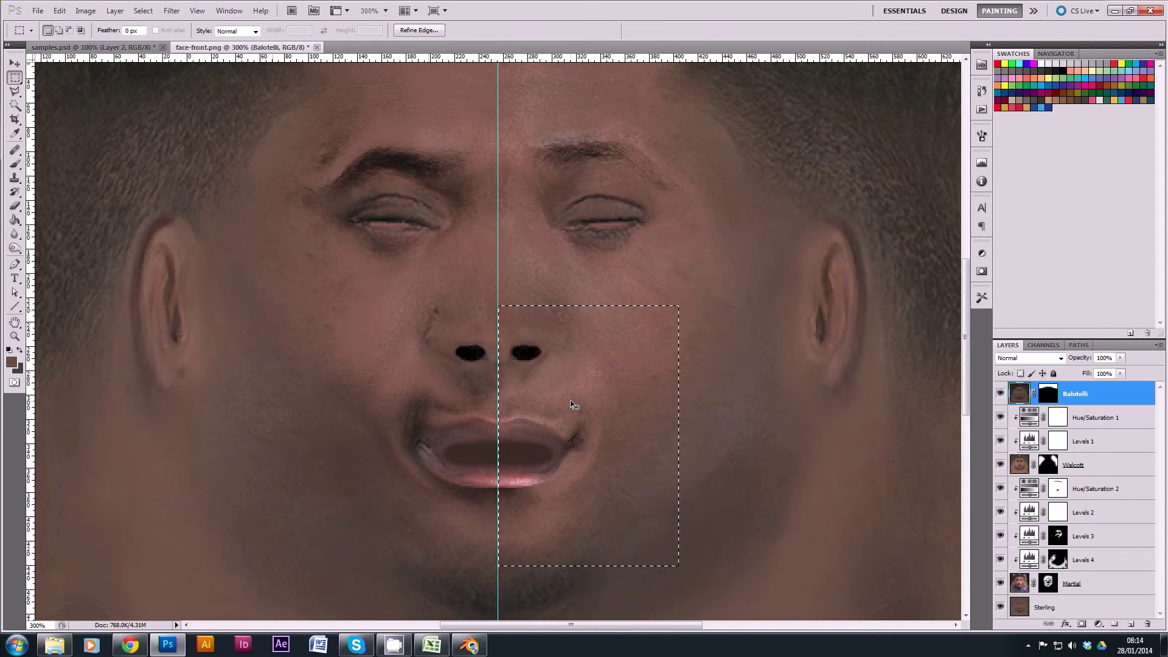
{"action": "key", "text": "ctrl+j"}
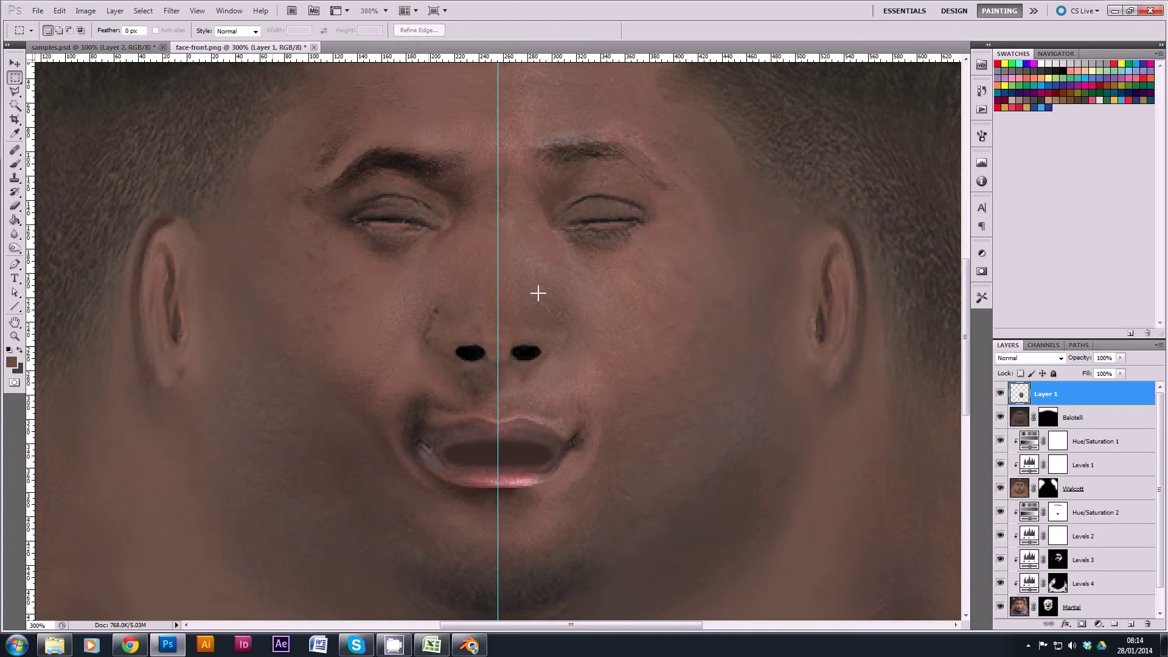
- Flip the copied half-mouth horizontally and align it against the centre guide to cover the opposite side of the mouth
{"action": "left_click", "coordinate": [15, 63]}
{"action": "left_click_drag", "start_coordinate": [631, 336], "coordinate": [374, 325]}
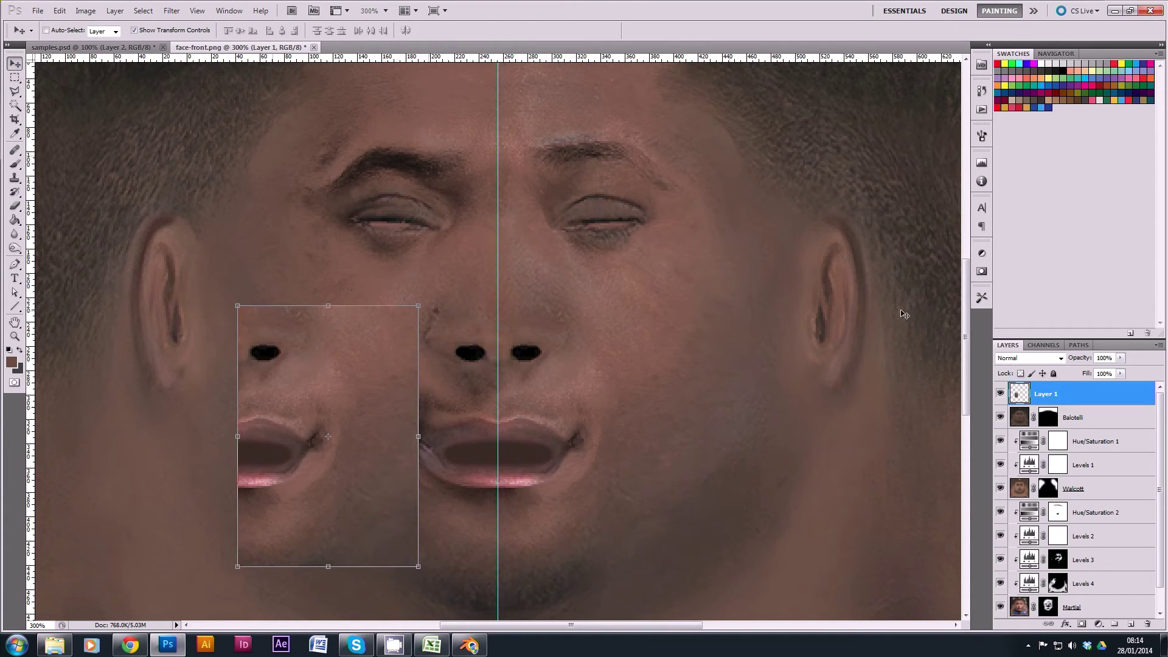
{"action": "left_click", "coordinate": [62, 14]}
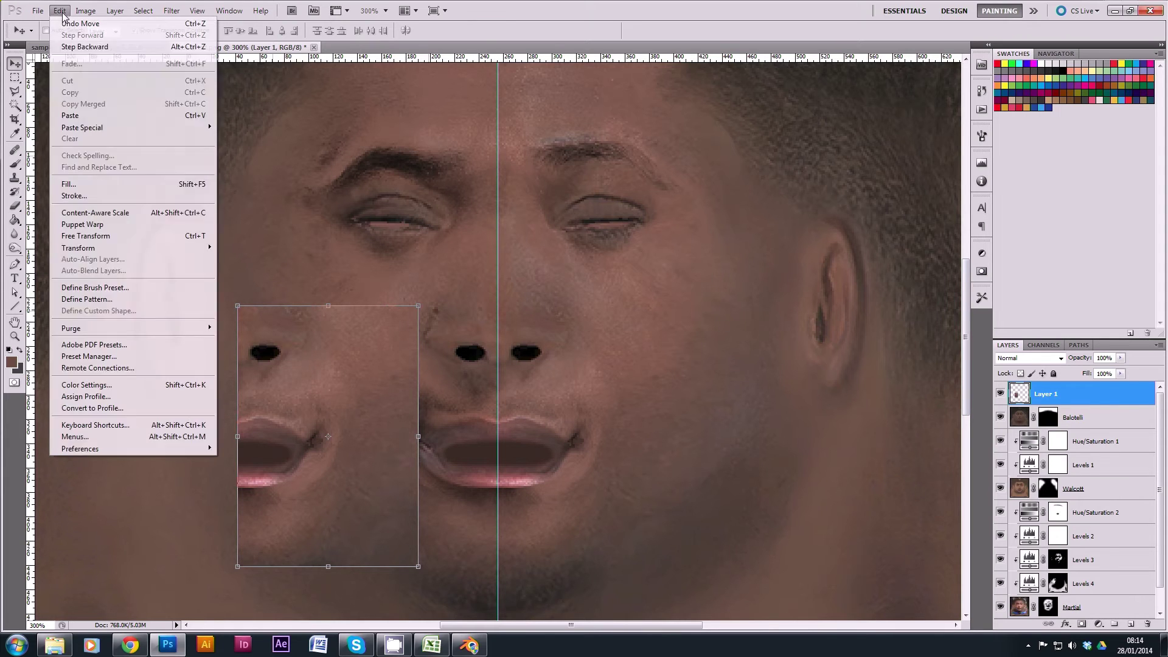
{"action": "mouse_move", "coordinate": [165, 253]}
{"action": "left_click", "coordinate": [261, 379]}
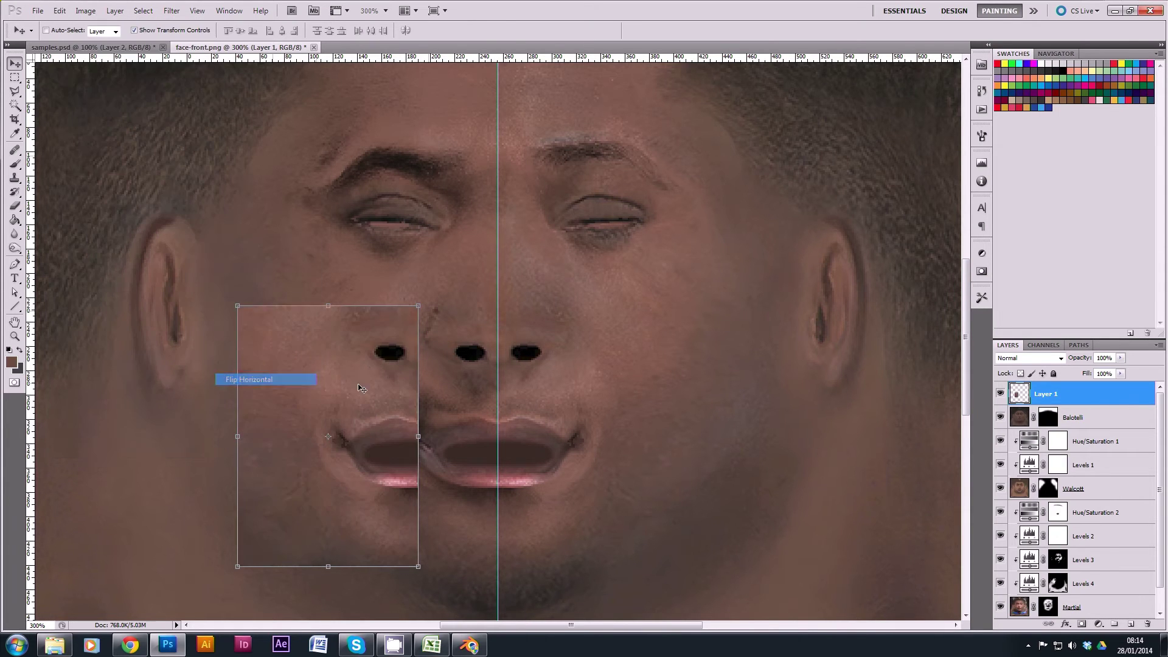
{"action": "left_click_drag", "start_coordinate": [326, 365], "coordinate": [405, 367]}
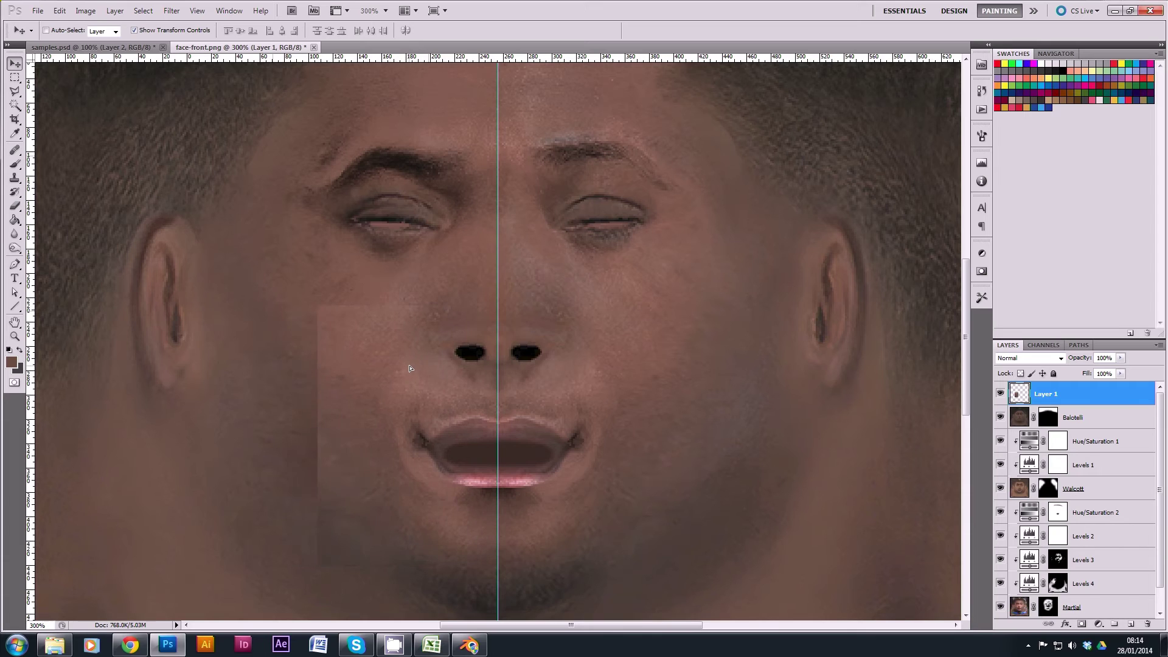
- Mask the mirrored half-mouth layer and paint out its outer edges in black, softening the blend with the brush at 19% opacity
{"action": "key", "text": "ctrl+t"}
{"action": "left_click", "coordinate": [1119, 357]}
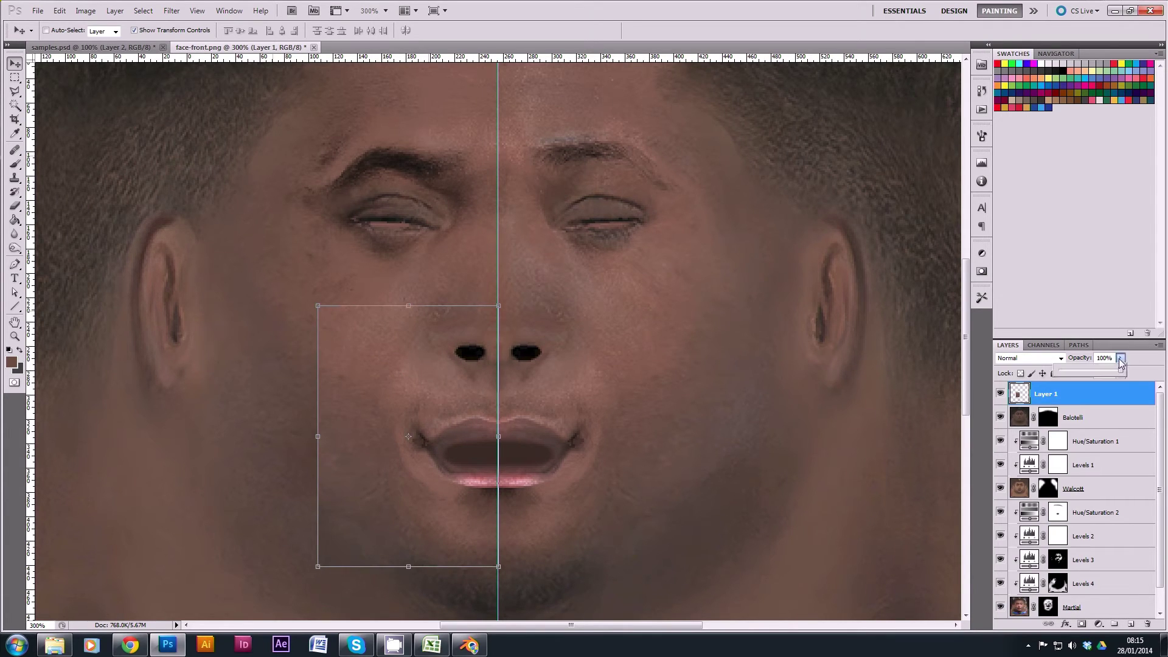
{"action": "mouse_move", "coordinate": [1122, 371]}
{"action": "left_mouse_down"}
{"action": "mouse_move", "coordinate": [1055, 377]}
{"action": "mouse_move", "coordinate": [1141, 372]}
{"action": "left_mouse_up"}
{"action": "left_click", "coordinate": [1081, 625]}
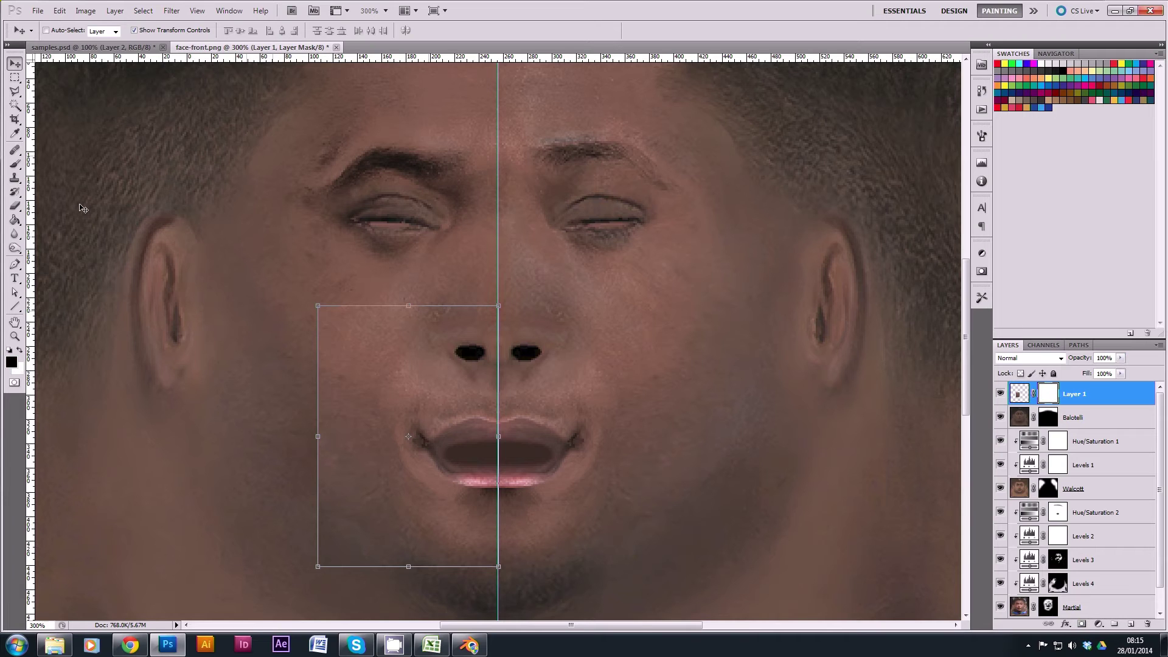
{"action": "left_click", "coordinate": [15, 164]}
{"action": "left_click_drag", "start_coordinate": [334, 350], "coordinate": [341, 481]}
{"action": "scroll", "coordinate": [230, 350], "scroll_direction": "down", "scroll_amount": 5}
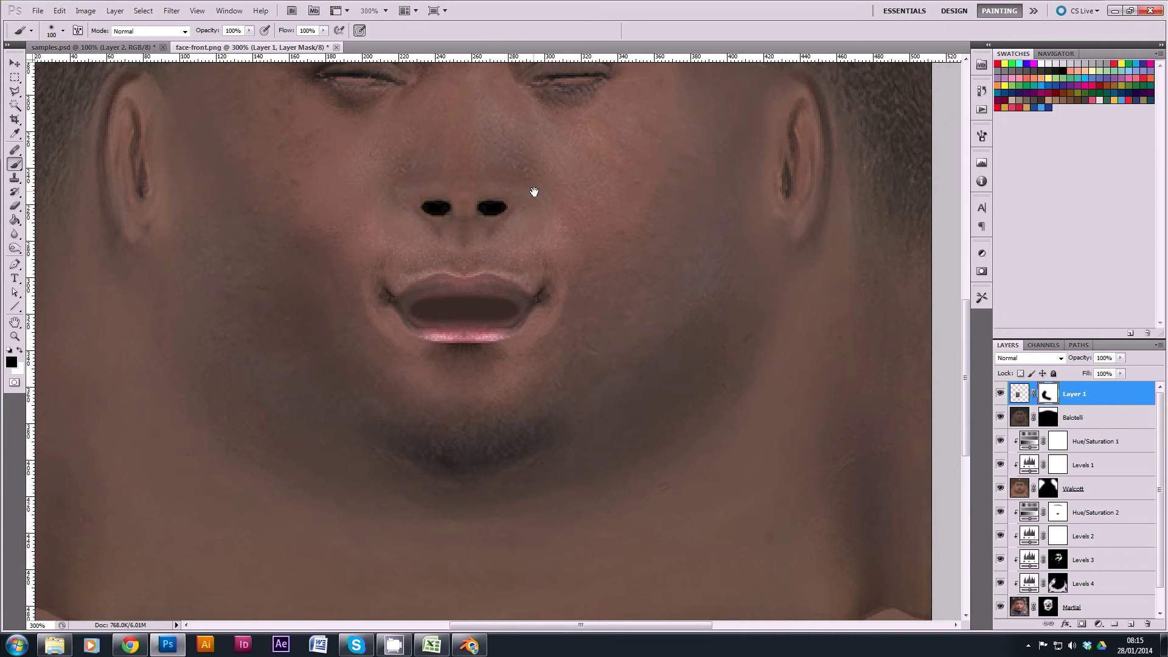
{"action": "scroll", "coordinate": [534, 191], "scroll_direction": "up", "scroll_amount": 4}
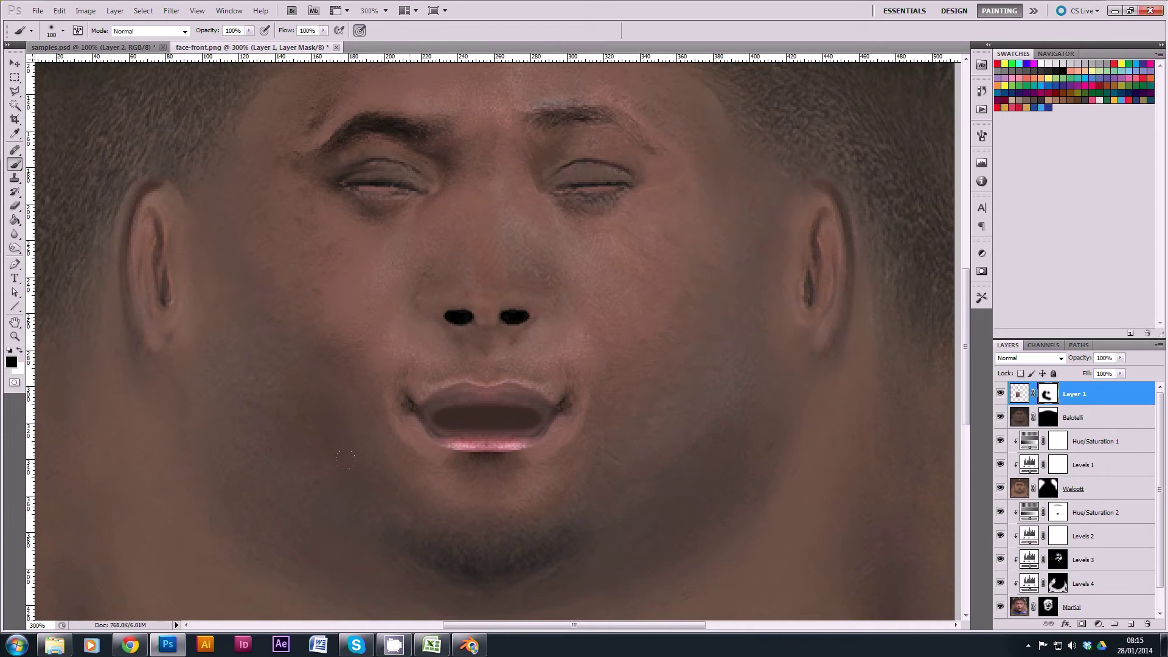
{"action": "left_click_drag", "start_coordinate": [250, 30], "coordinate": [203, 46]}
{"action": "left_click", "coordinate": [374, 353]}
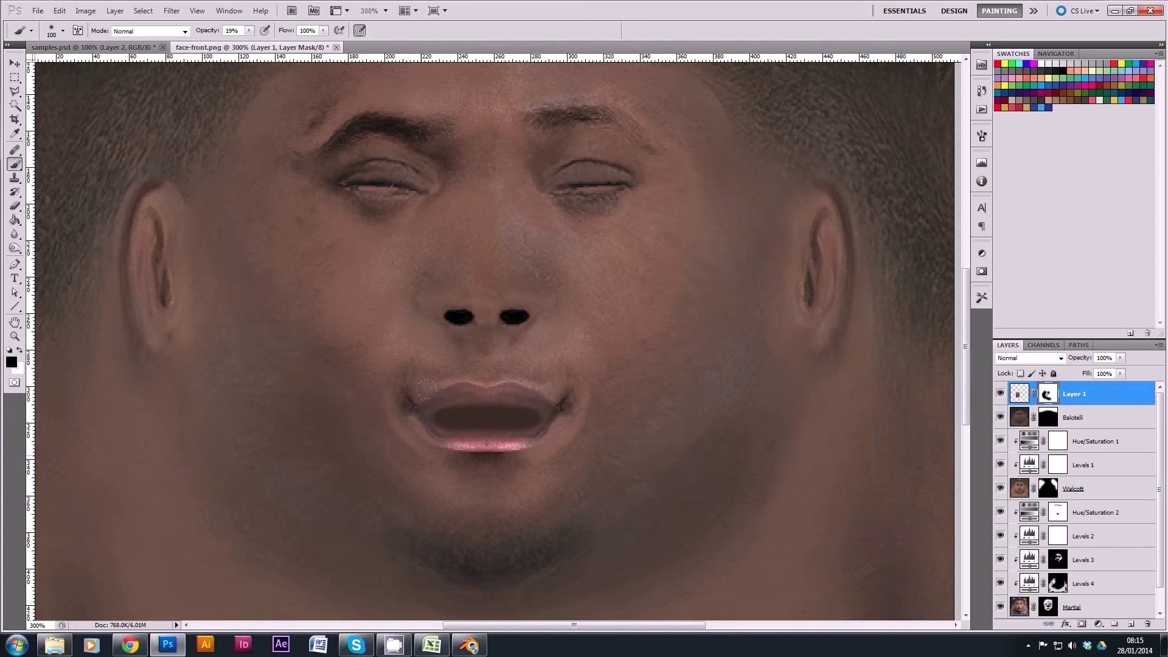
- Compare the face with the mirrored half-mouth layer hidden and shown, and check the whole texture at 100%
{"action": "left_click", "coordinate": [1000, 394]}
{"action": "left_click", "coordinate": [1000, 393]}
{"action": "left_click", "coordinate": [1000, 393]}
{"action": "left_click", "coordinate": [1000, 394]}
{"action": "left_click", "coordinate": [1000, 393]}
{"action": "left_click", "coordinate": [1000, 394]}
{"action": "double_click", "coordinate": [15, 336]}
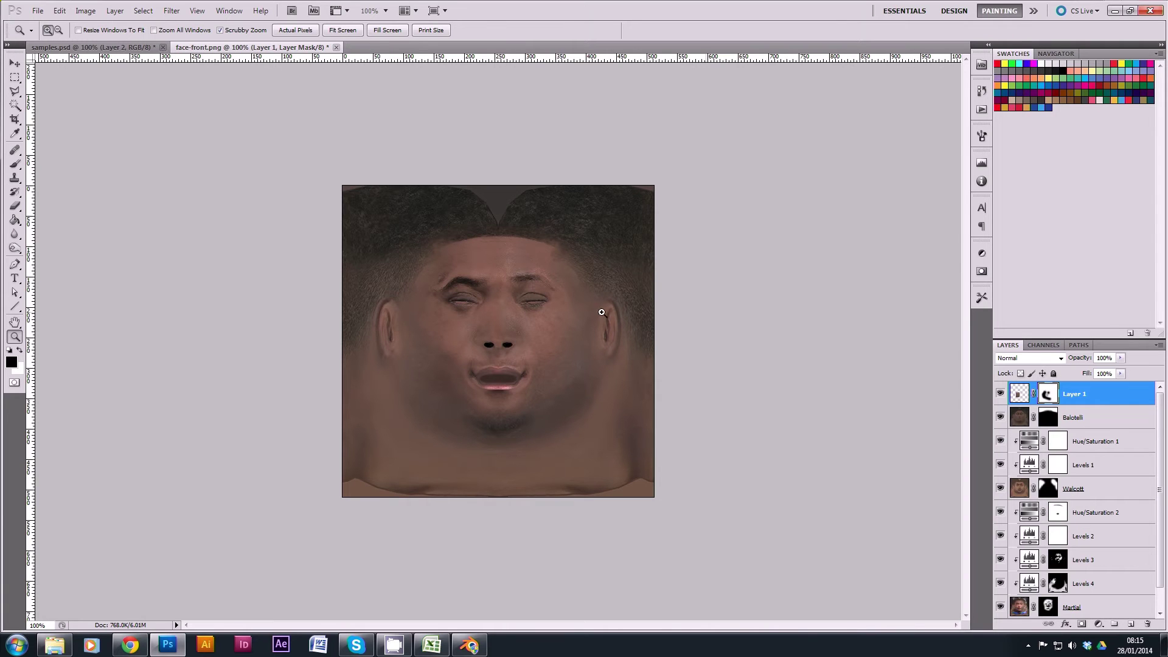
{"action": "left_click", "coordinate": [528, 295]}
{"action": "left_click", "coordinate": [528, 295], "text": "alt"}
- Save the layered texture as face-front.psd in the Anthony Martial folder
{"action": "key", "text": "ctrl+shift+s"}
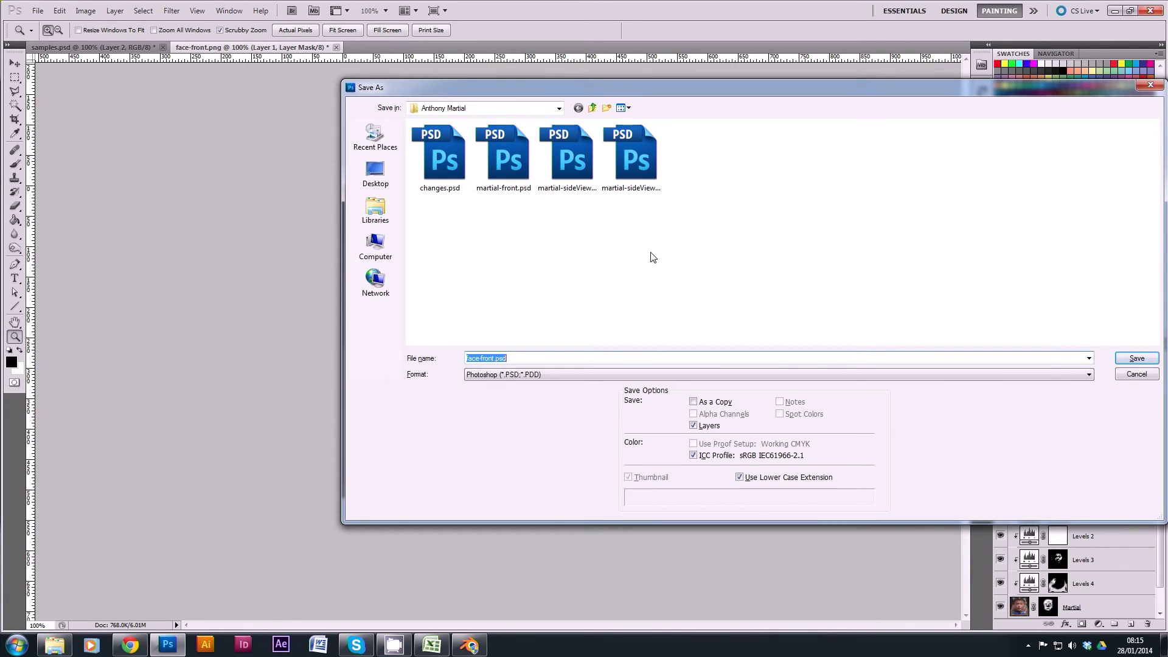
{"action": "key", "text": "Return"}
{"action": "key", "text": "Return"}
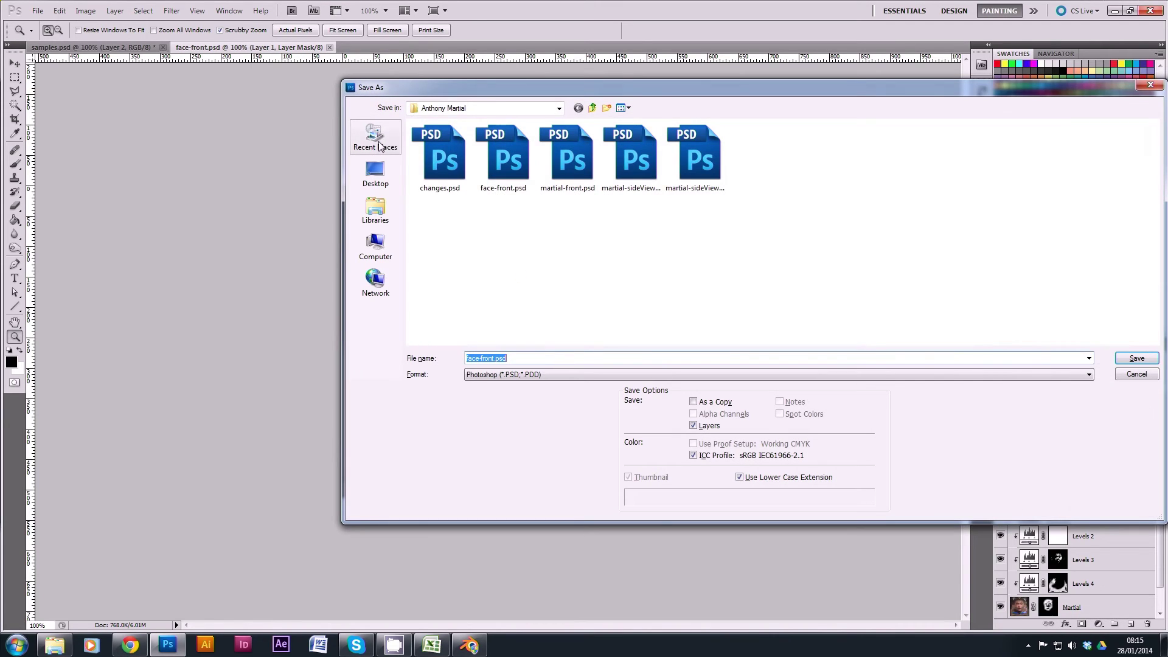
- Export a copy in D3D/DDS format over face.dds in the Martial folder, using DXT5 with generated MIP maps
{"action": "left_click", "coordinate": [379, 146]}
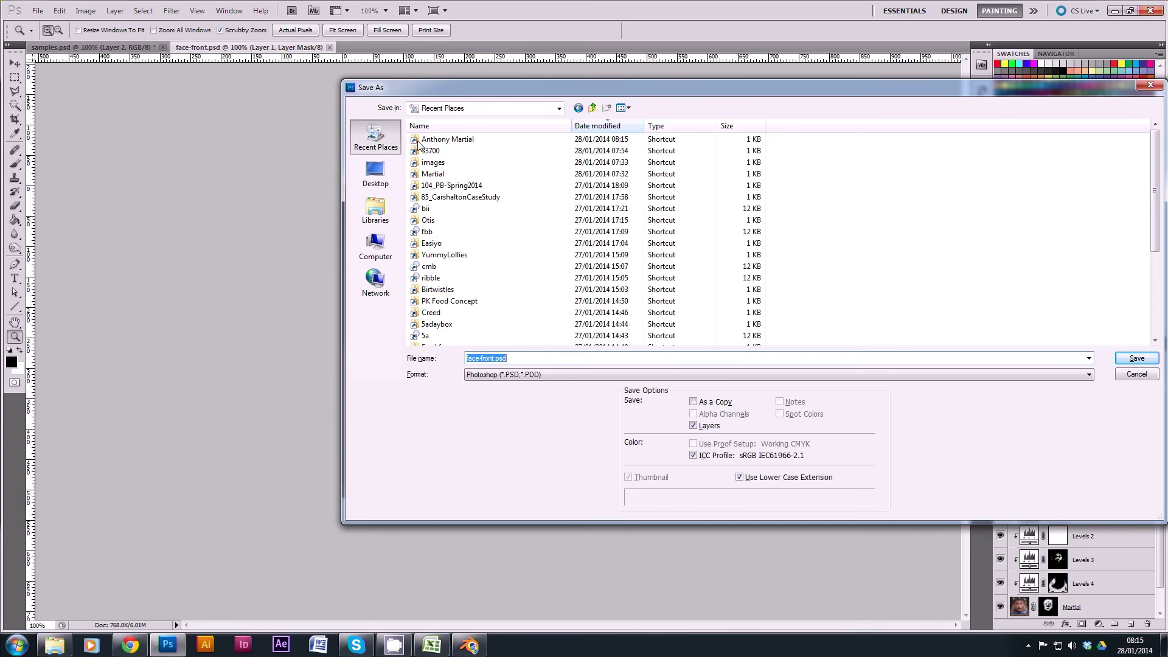
{"action": "double_click", "coordinate": [448, 179]}
{"action": "left_click", "coordinate": [520, 375]}
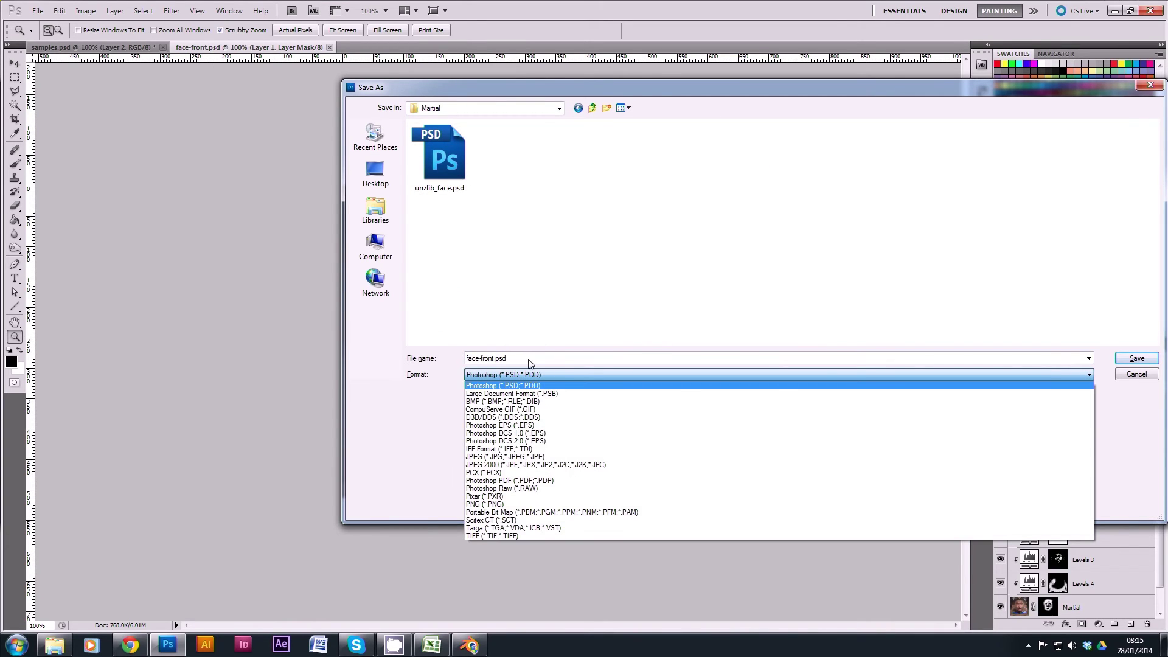
{"action": "left_click", "coordinate": [537, 418]}
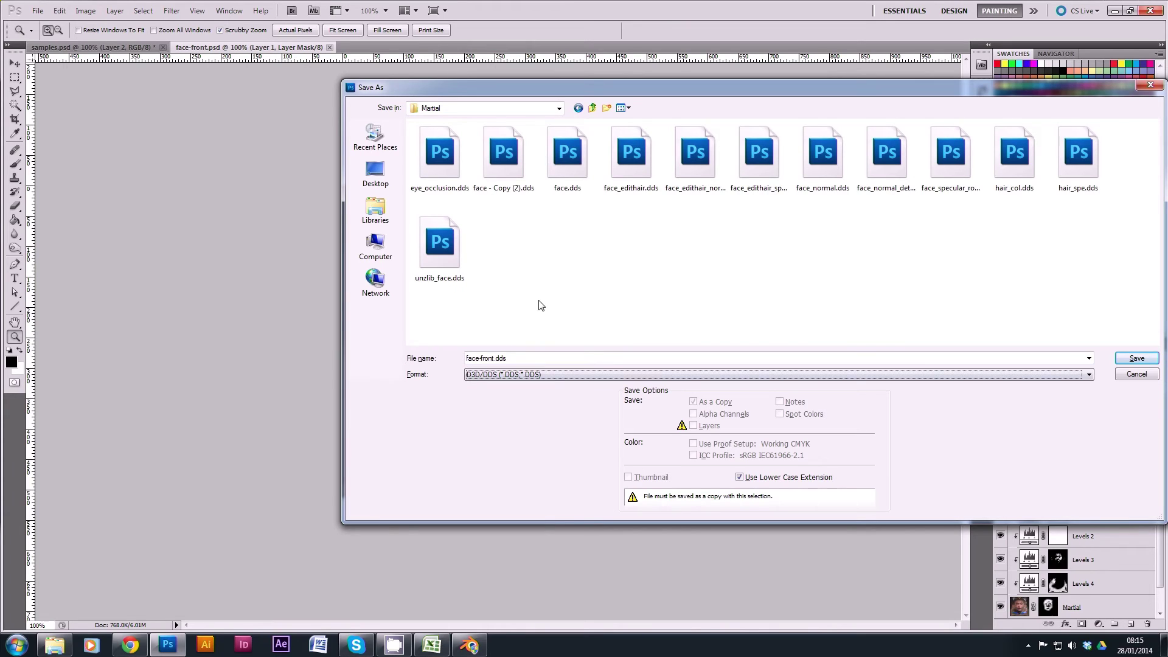
{"action": "left_click", "coordinate": [578, 162]}
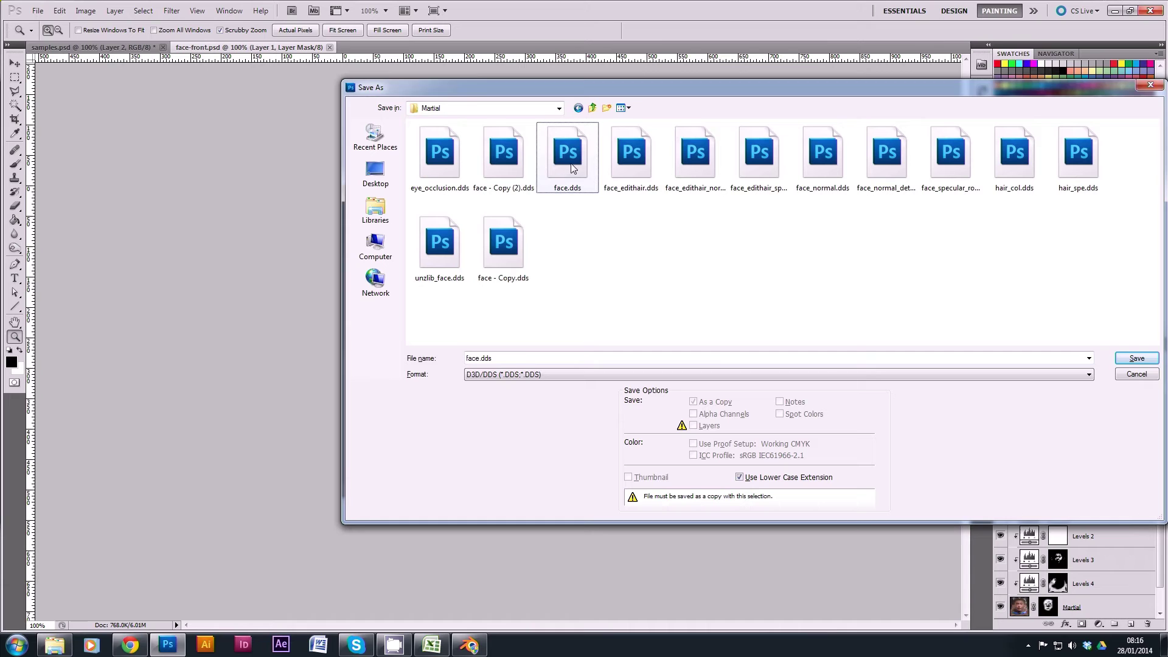
{"action": "double_click", "coordinate": [571, 167]}
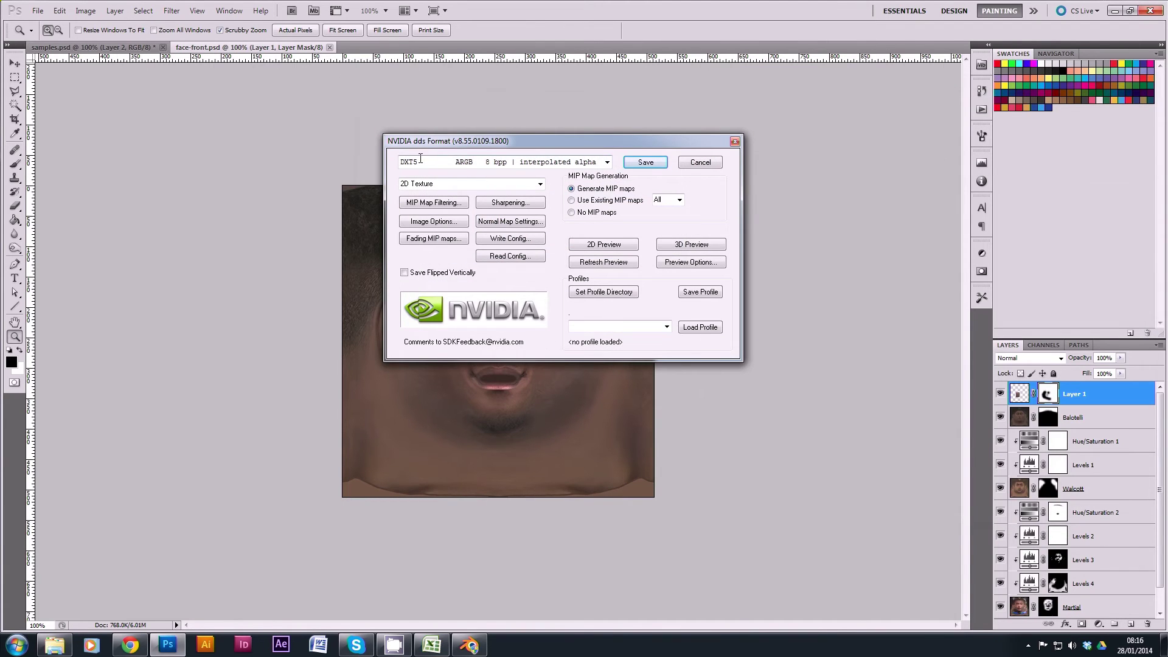
{"action": "left_click", "coordinate": [651, 165]}
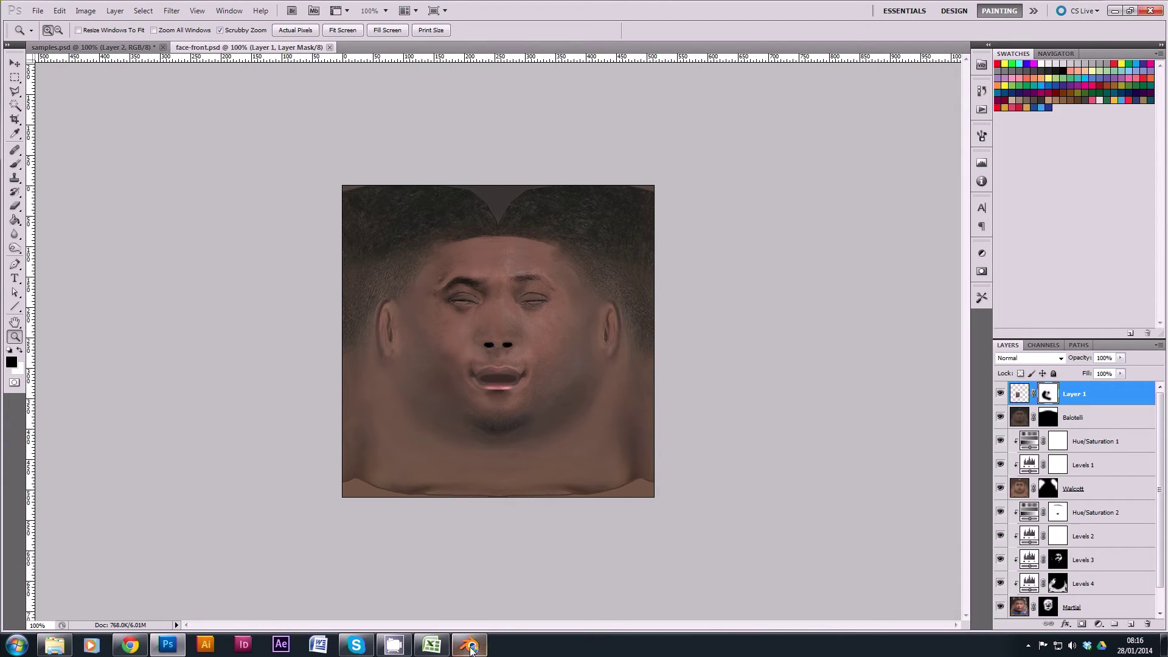
- Switch to Blender and reload the face.dds image so the head model uses the exported texture
{"action": "left_click", "coordinate": [469, 645]}
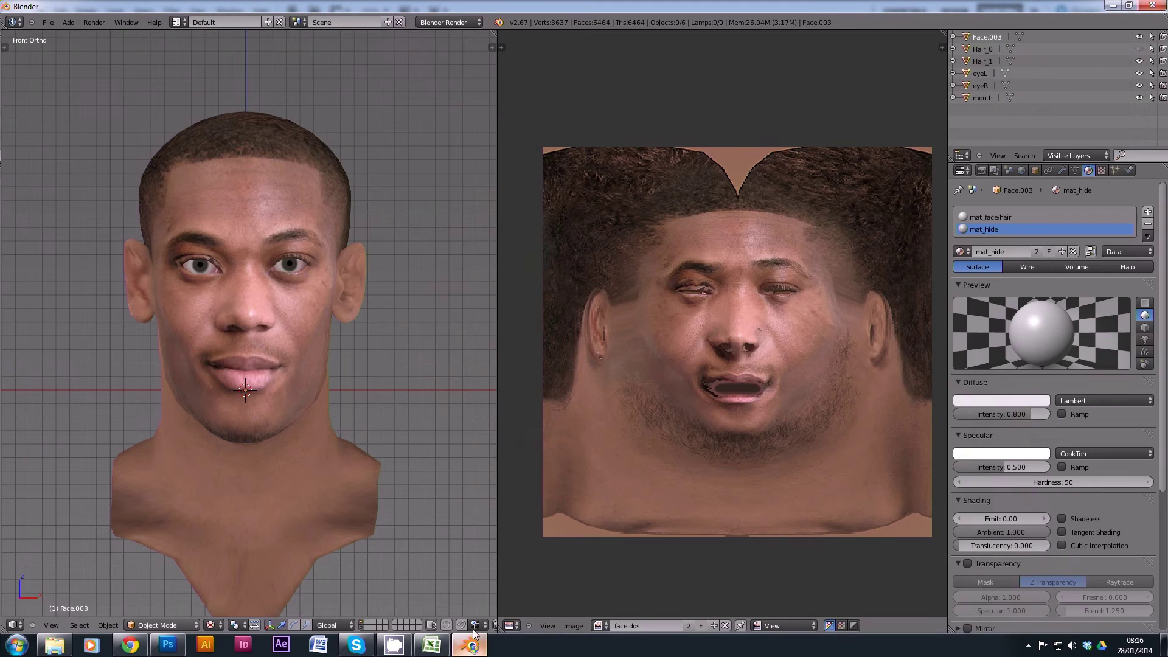
{"action": "left_click", "coordinate": [574, 625]}
{"action": "left_click", "coordinate": [591, 575]}
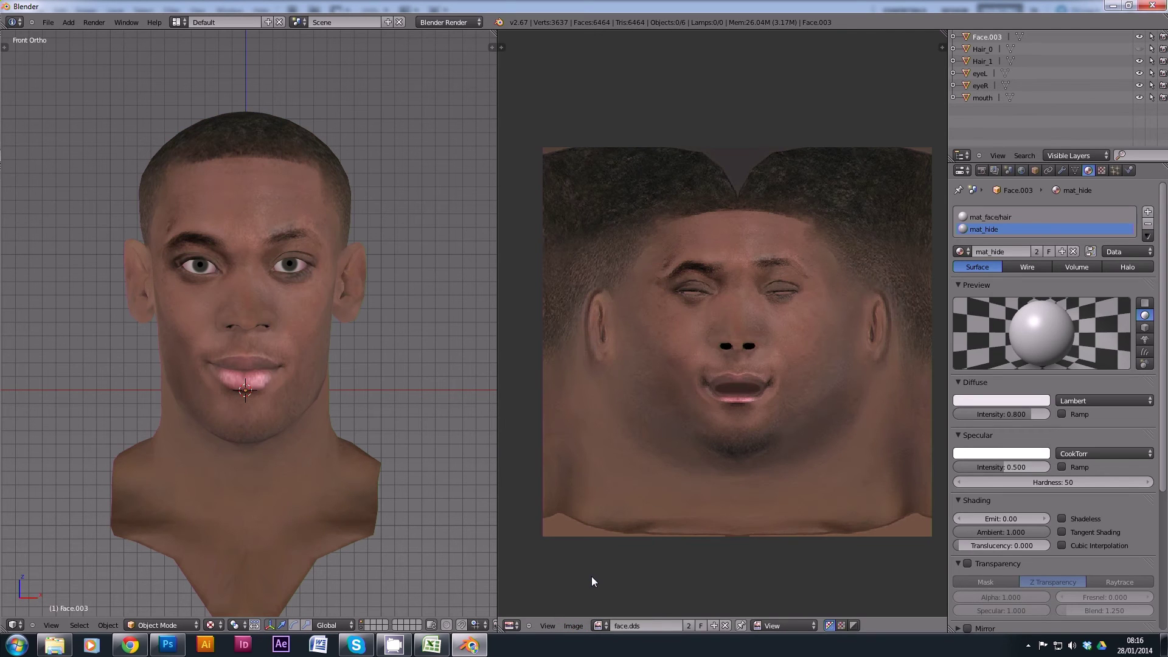
- Examine the textured head from the front and from angled views, checking the eyes, nose, mouth and overall skin tone
{"action": "scroll", "coordinate": [221, 299], "scroll_direction": "down", "scroll_amount": 4}
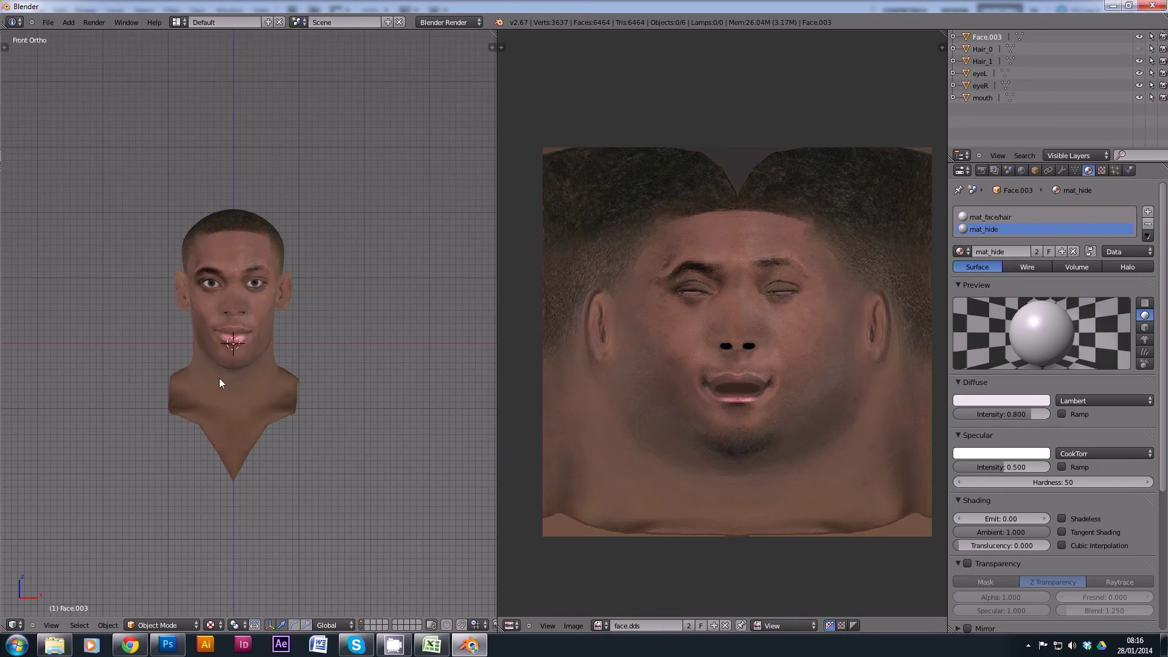
{"action": "scroll", "coordinate": [219, 377], "scroll_direction": "up", "scroll_amount": 5}
{"action": "left_click_drag", "start_coordinate": [275, 240], "coordinate": [208, 255]}
{"action": "scroll", "coordinate": [299, 289], "scroll_direction": "down", "scroll_amount": 3}
{"action": "scroll", "coordinate": [208, 255], "scroll_direction": "up", "scroll_amount": 2}
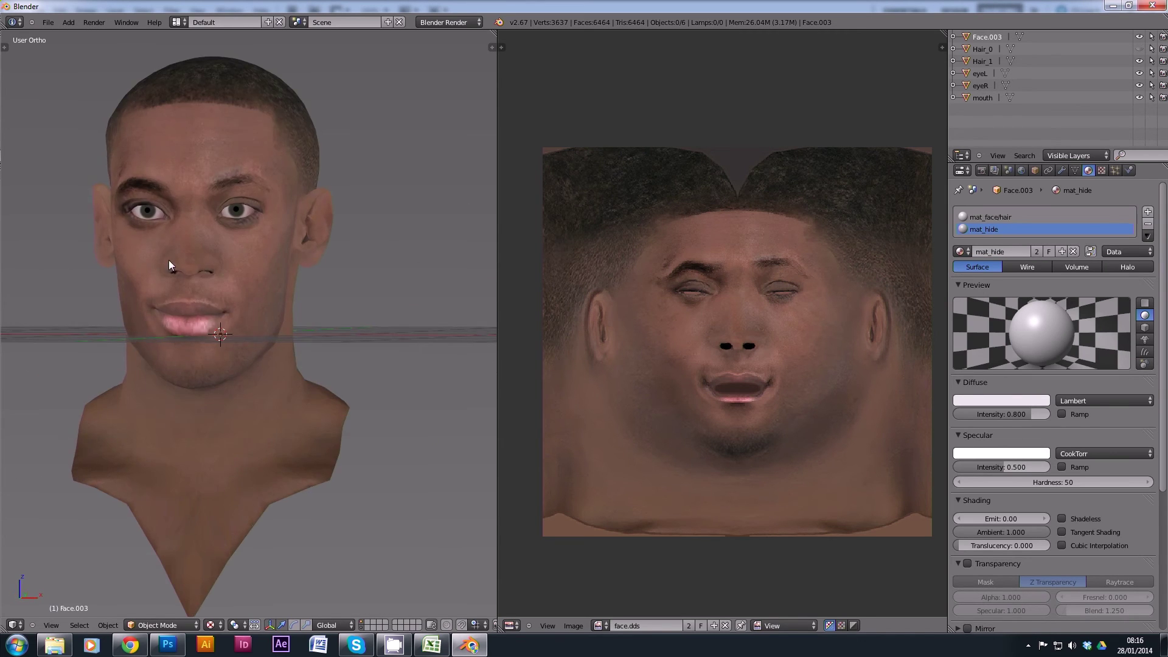
{"action": "scroll", "coordinate": [169, 260], "scroll_direction": "up", "scroll_amount": 2}
{"action": "left_click_drag", "start_coordinate": [264, 289], "coordinate": [281, 300]}
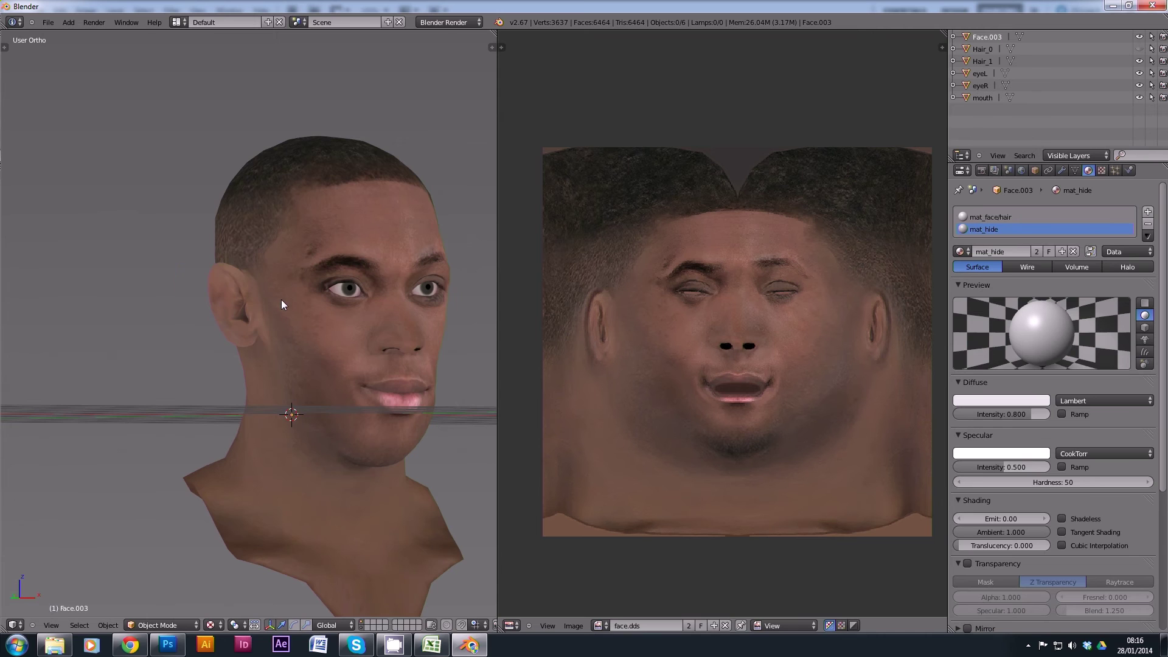
{"action": "key", "text": "KP_1"}
{"action": "scroll", "coordinate": [283, 285], "scroll_direction": "up", "scroll_amount": 5}
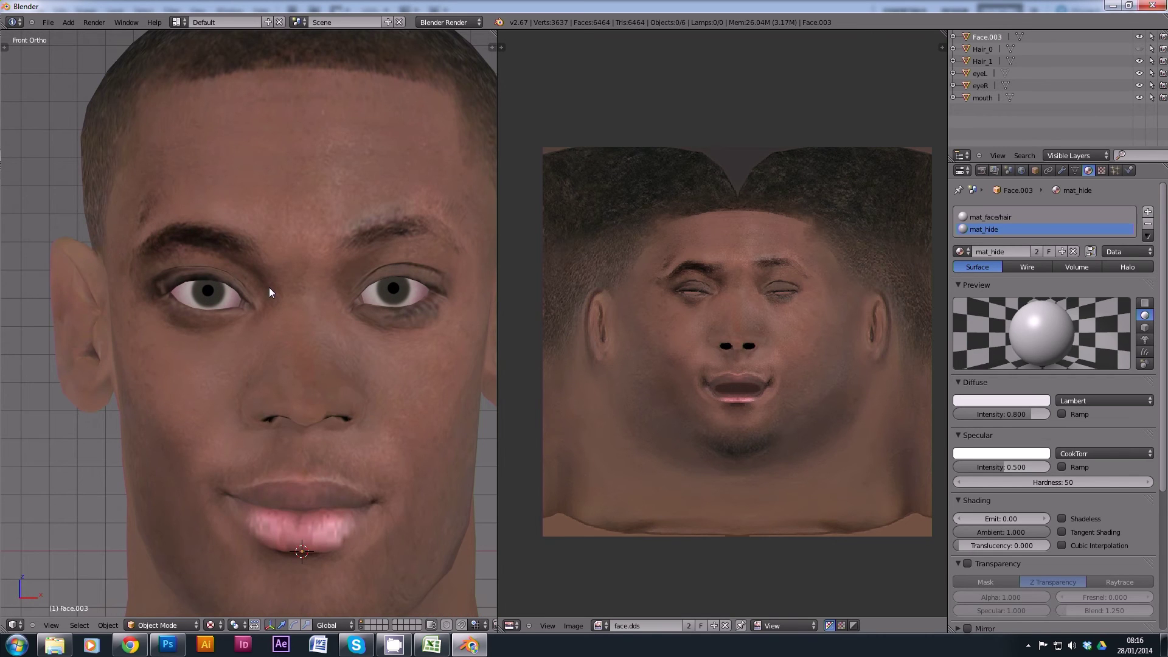
{"action": "scroll", "coordinate": [269, 292], "scroll_direction": "down", "scroll_amount": 2}
{"action": "scroll", "coordinate": [312, 373], "scroll_direction": "down", "scroll_amount": 3}
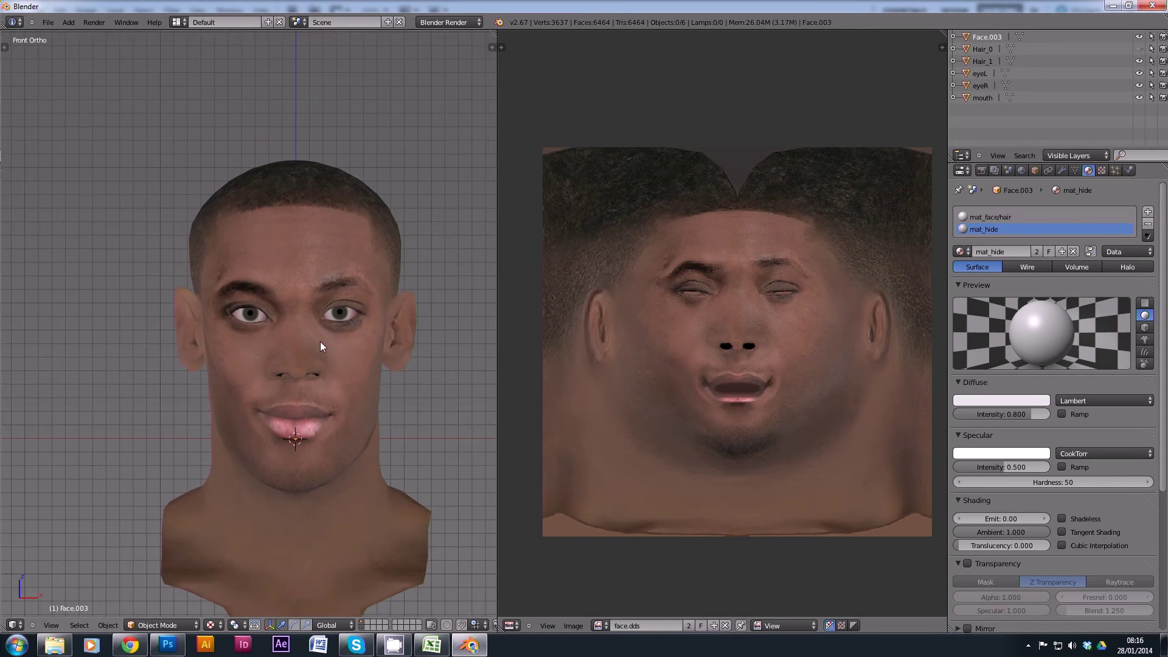
{"action": "scroll", "coordinate": [292, 361], "scroll_direction": "up", "scroll_amount": 2}
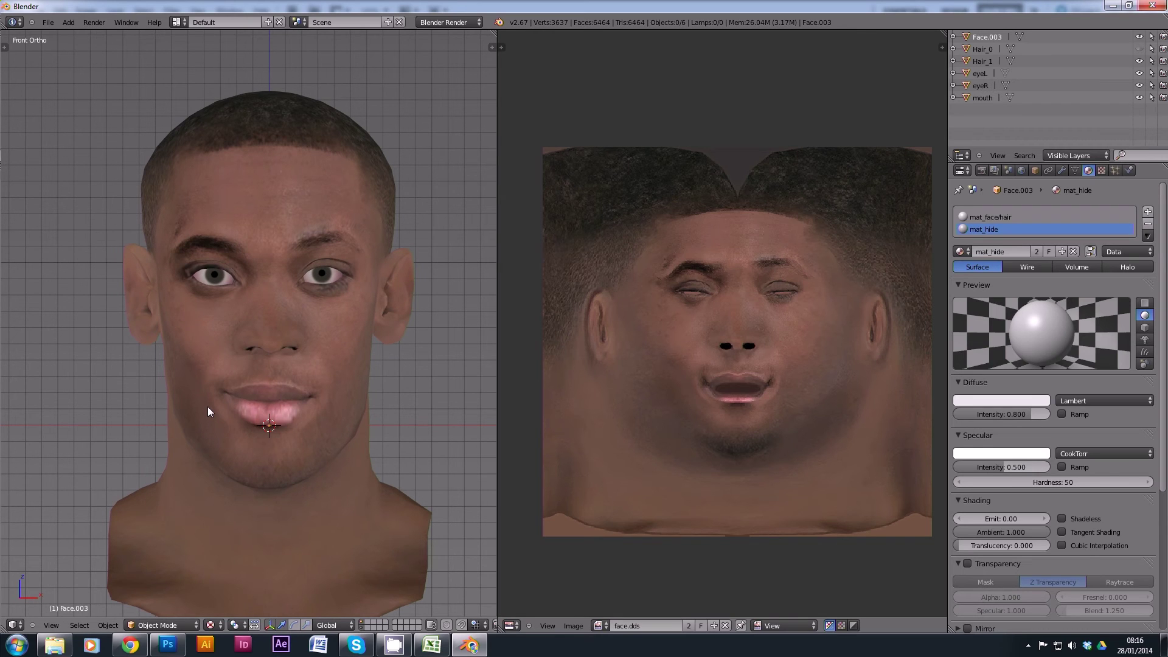
{"action": "scroll", "coordinate": [179, 270], "scroll_direction": "up", "scroll_amount": 5}
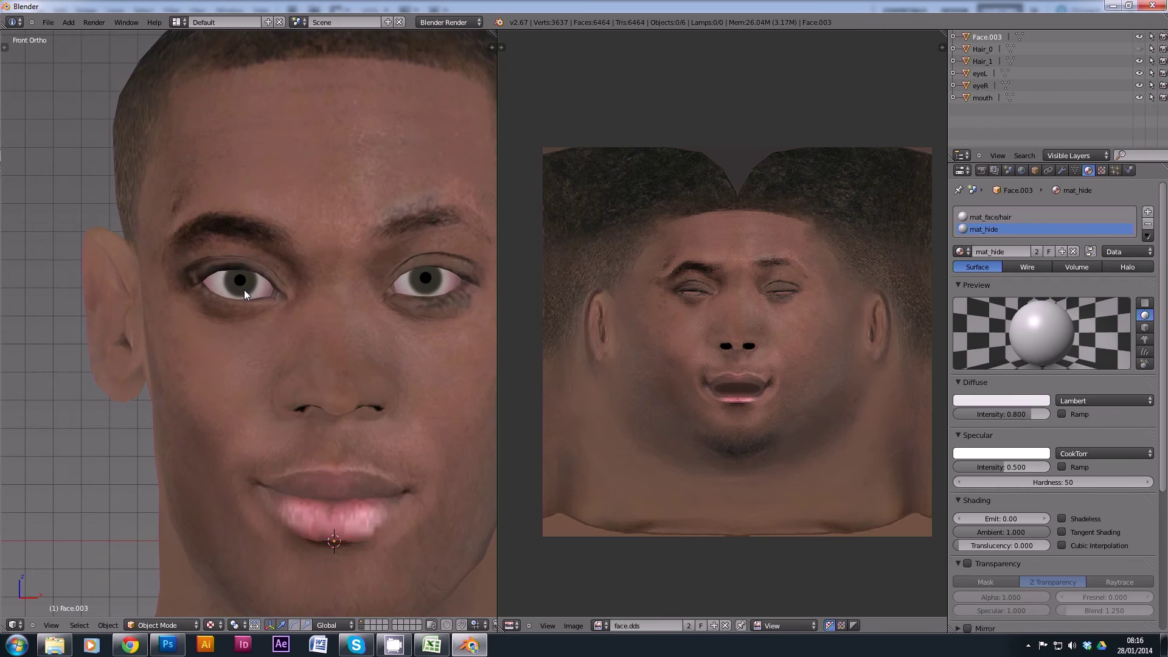
{"action": "scroll", "coordinate": [315, 274], "scroll_direction": "down", "scroll_amount": 4}
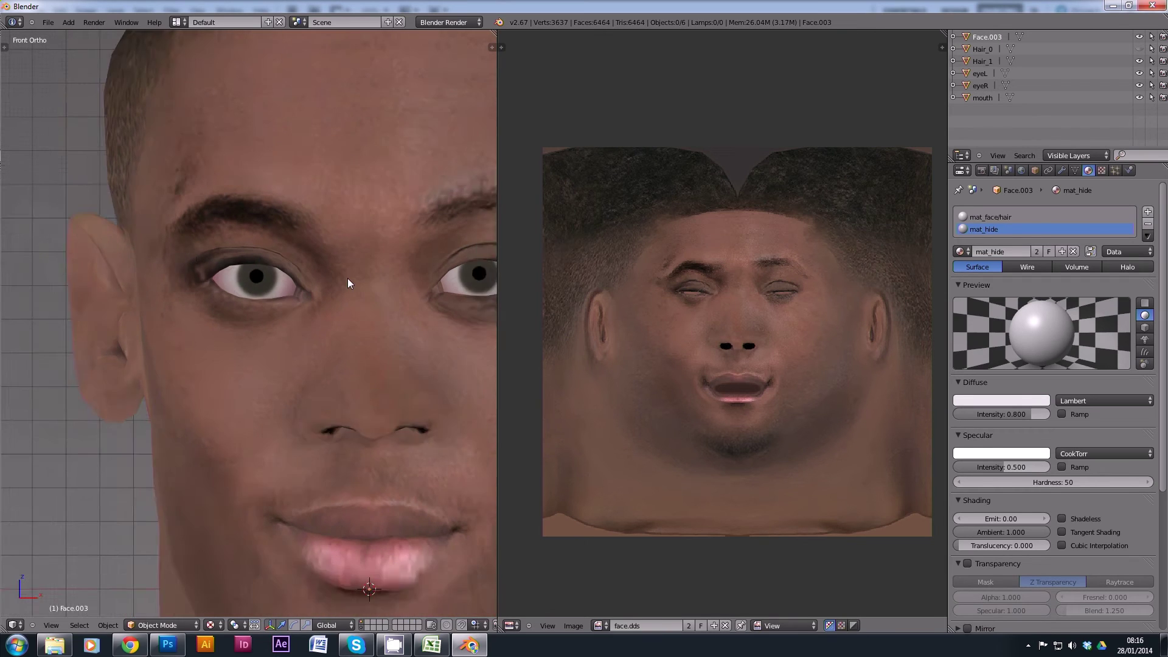
{"action": "scroll", "coordinate": [338, 285], "scroll_direction": "down", "scroll_amount": 3}
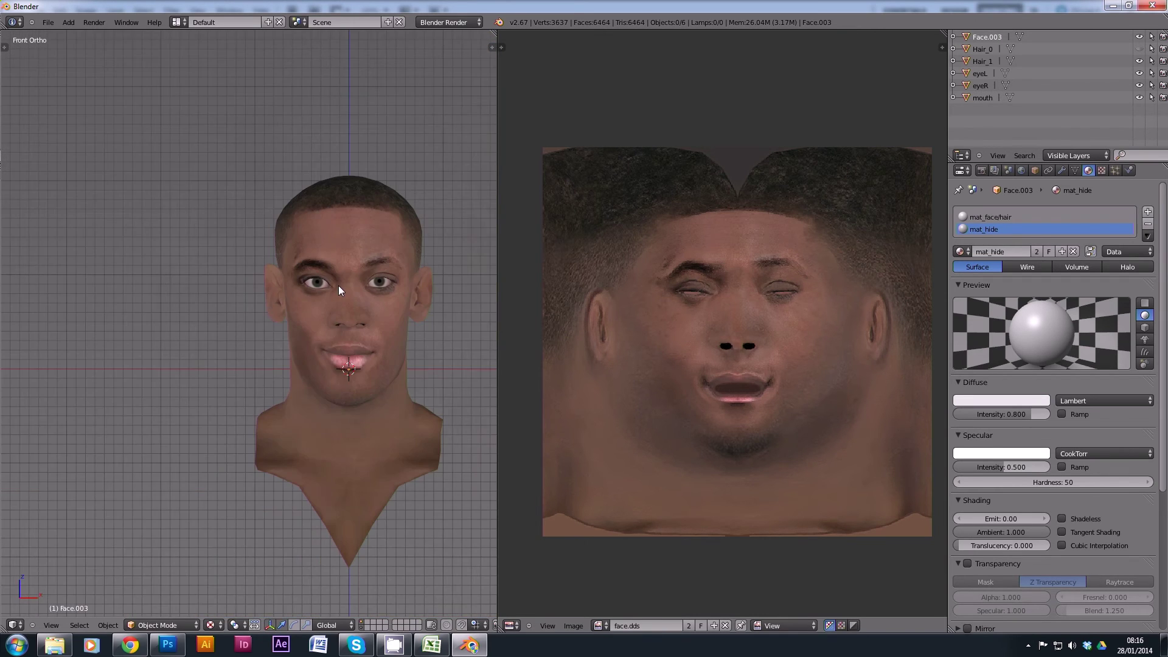
{"action": "scroll", "coordinate": [365, 303], "scroll_direction": "up", "scroll_amount": 4}
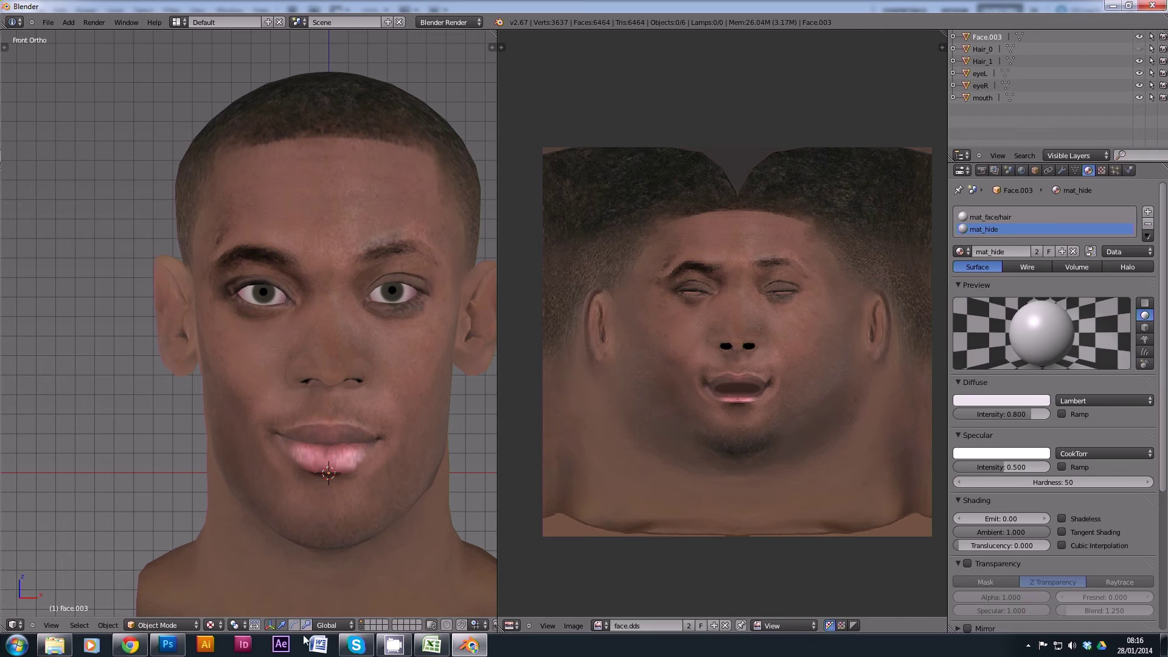
- Switch to Photoshop and examine the eyes and nose of the face-front.psd texture at closer range
{"action": "mouse_move", "coordinate": [166, 649]}
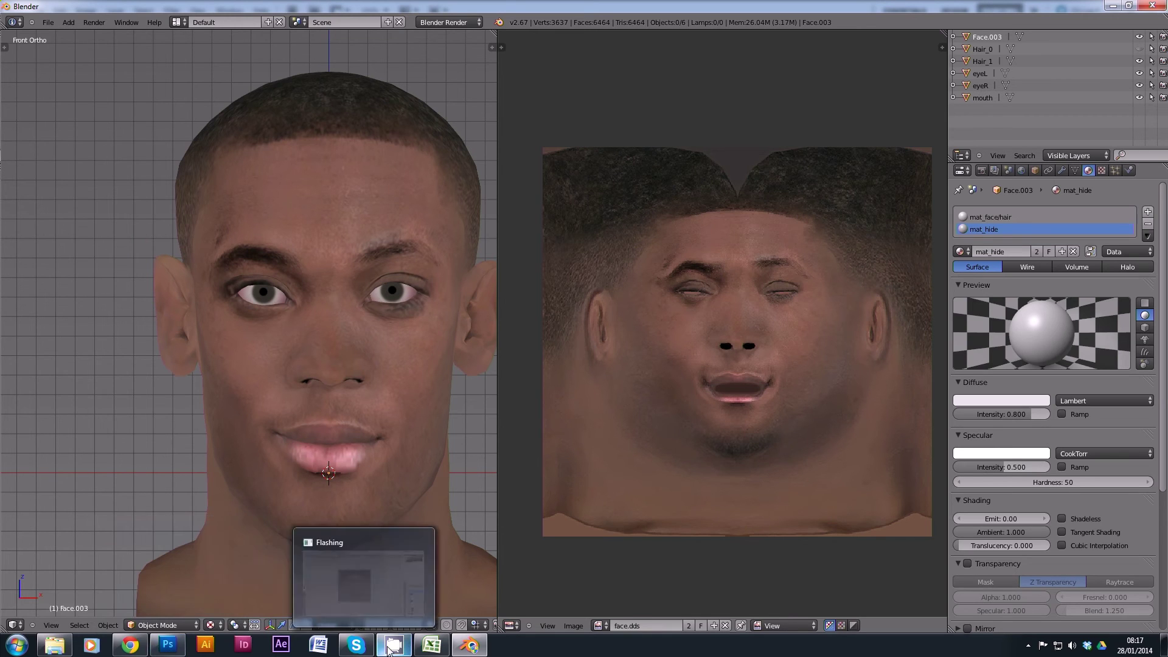
{"action": "left_click", "coordinate": [167, 646]}
{"action": "left_click", "coordinate": [516, 286]}
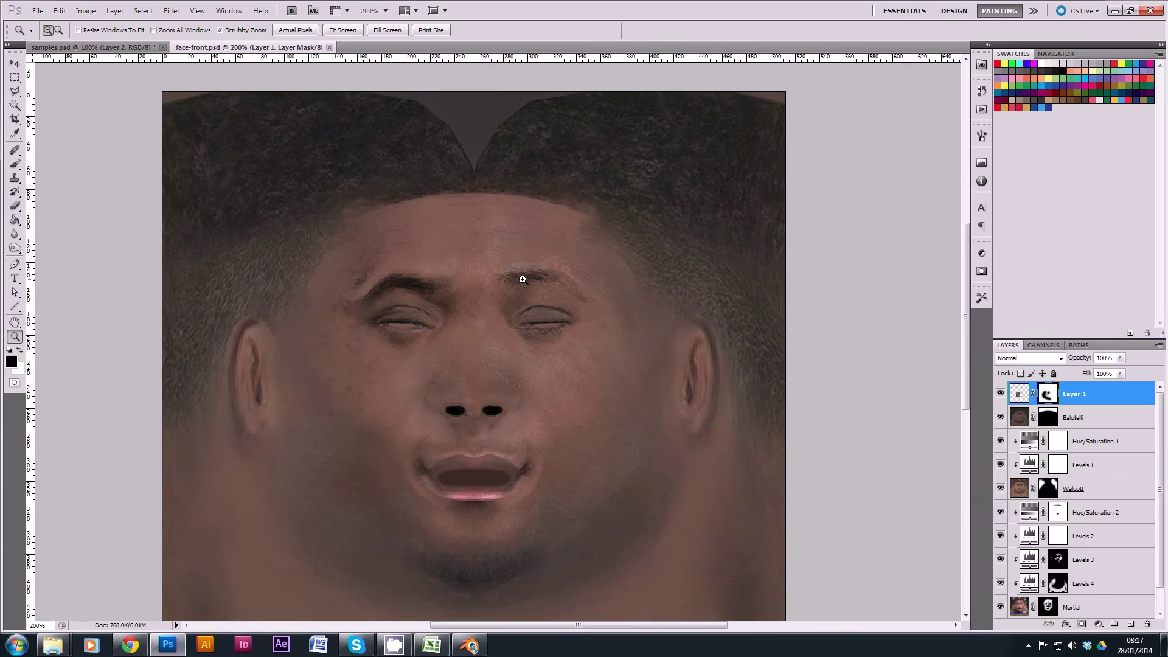
{"action": "left_click", "coordinate": [515, 308]}
{"action": "left_click", "coordinate": [502, 371], "text": "alt"}
{"action": "scroll", "coordinate": [1092, 474], "scroll_direction": "down", "scroll_amount": 1}
{"action": "scroll", "coordinate": [1087, 478], "scroll_direction": "up", "scroll_amount": 1}
{"action": "scroll", "coordinate": [1085, 408], "scroll_direction": "down", "scroll_amount": 1}
- Add a clipped Levels adjustment directly above Hue/Saturation 2, try shifting its midtones, and undo the last shift
{"action": "left_click", "coordinate": [1093, 490]}
{"action": "left_click", "coordinate": [1093, 626]}
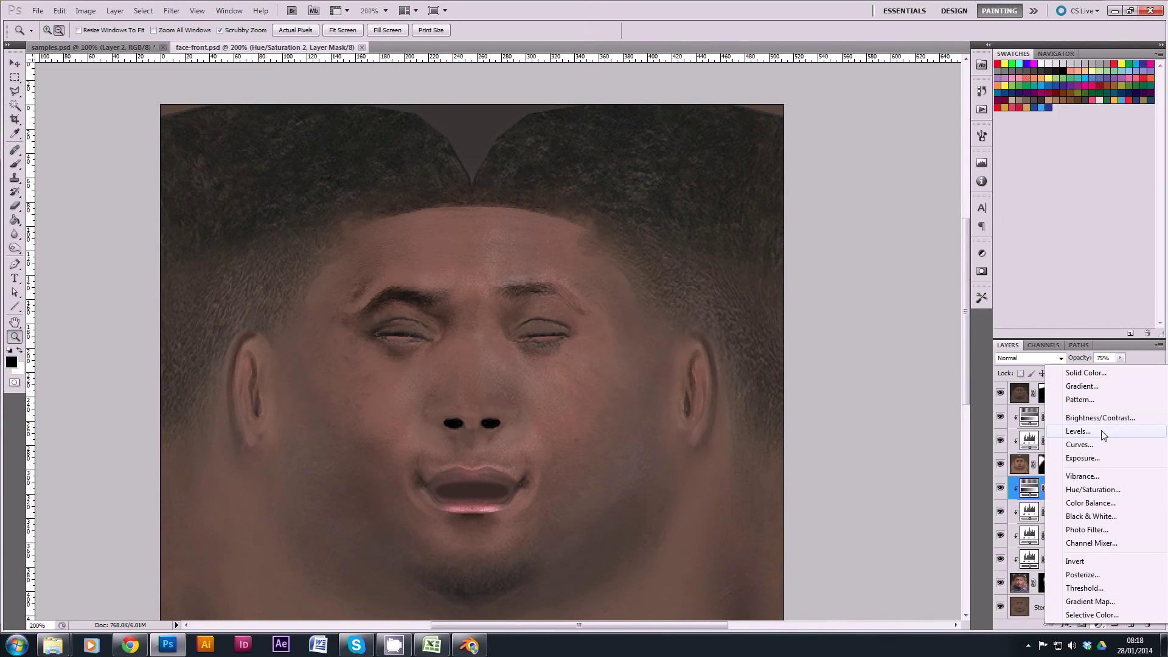
{"action": "left_click", "coordinate": [1100, 435], "text": "alt"}
{"action": "left_click", "coordinate": [613, 244]}
{"action": "key", "text": "Return"}
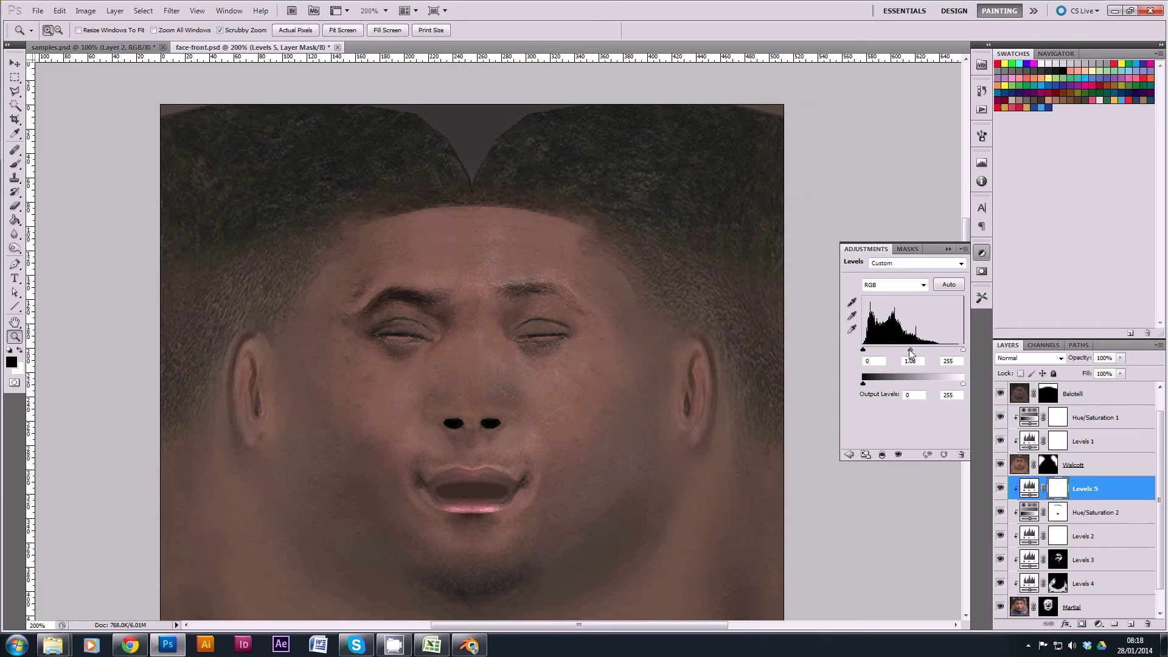
{"action": "left_click_drag", "start_coordinate": [912, 350], "coordinate": [899, 349]}
{"action": "key", "text": "ctrl+z"}
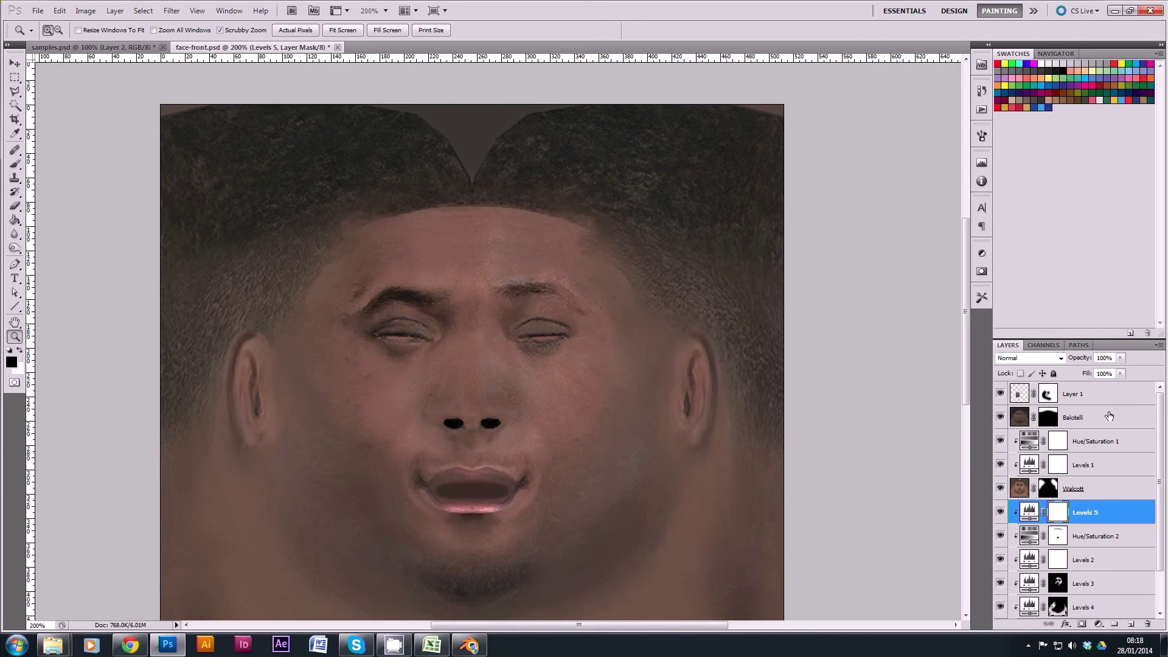
- Add a Levels adjustment above Layer 1 with the midtone input set to 1.18
{"action": "left_click", "coordinate": [1089, 394]}
{"action": "left_click", "coordinate": [1097, 624]}
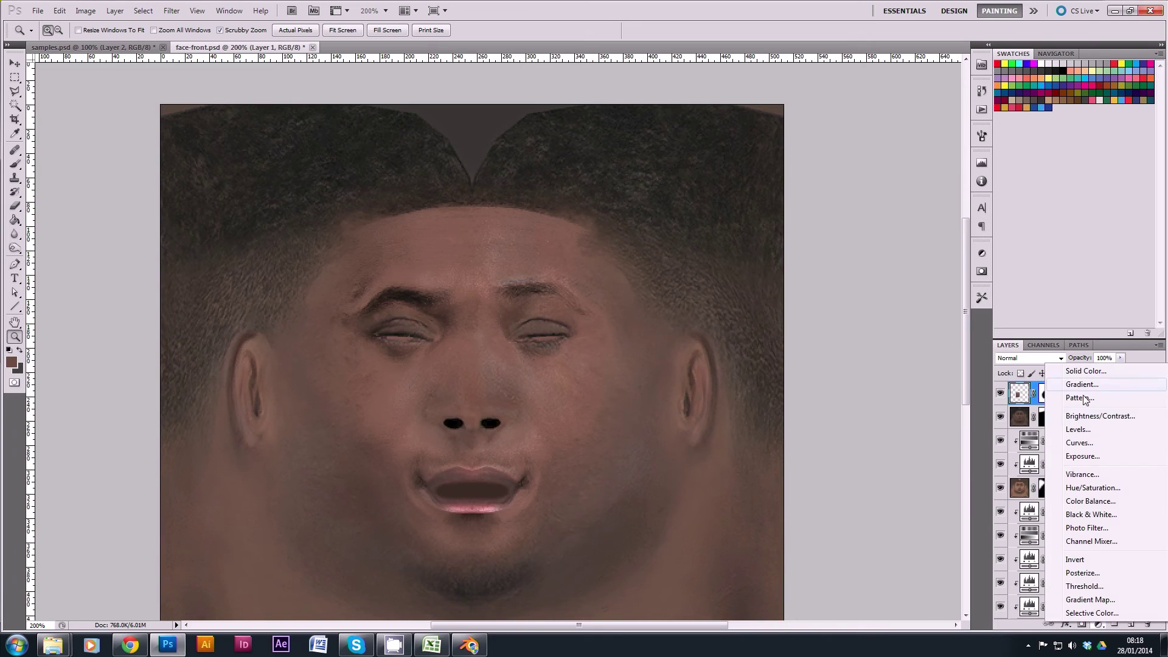
{"action": "left_click", "coordinate": [1088, 433]}
{"action": "left_click_drag", "start_coordinate": [912, 350], "coordinate": [907, 350]}
- Invert the top Levels mask to black and paint white at 19% opacity to lighten the area around the nose
{"action": "key", "text": "ctrl+i"}
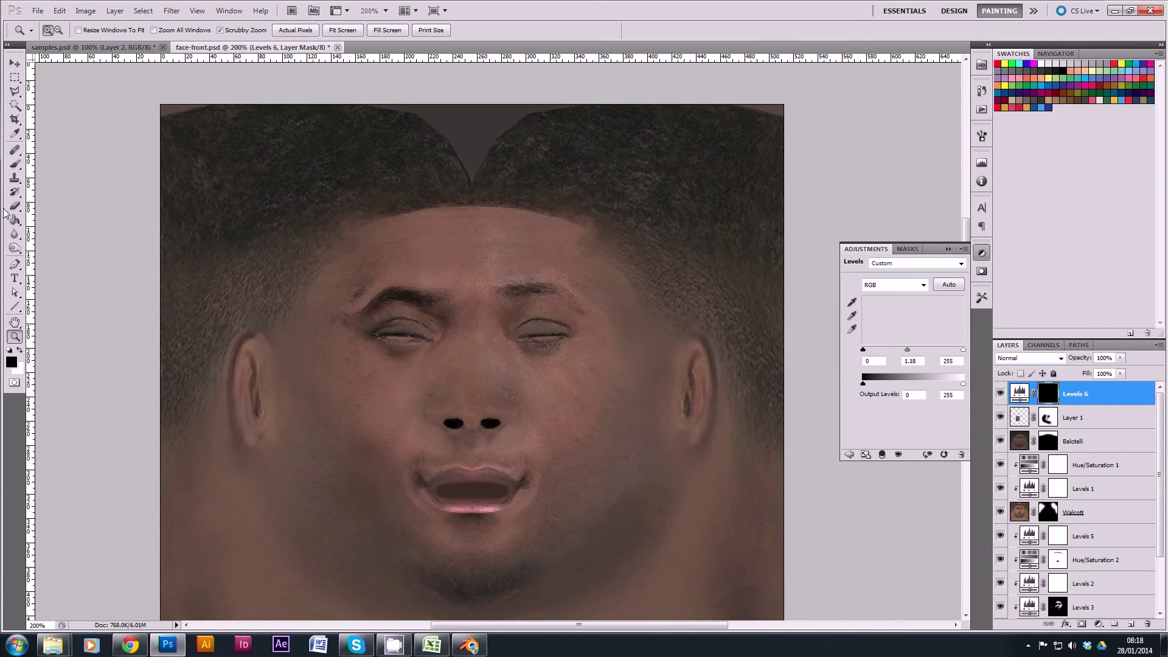
{"action": "key", "text": "b"}
{"action": "key", "text": "x"}
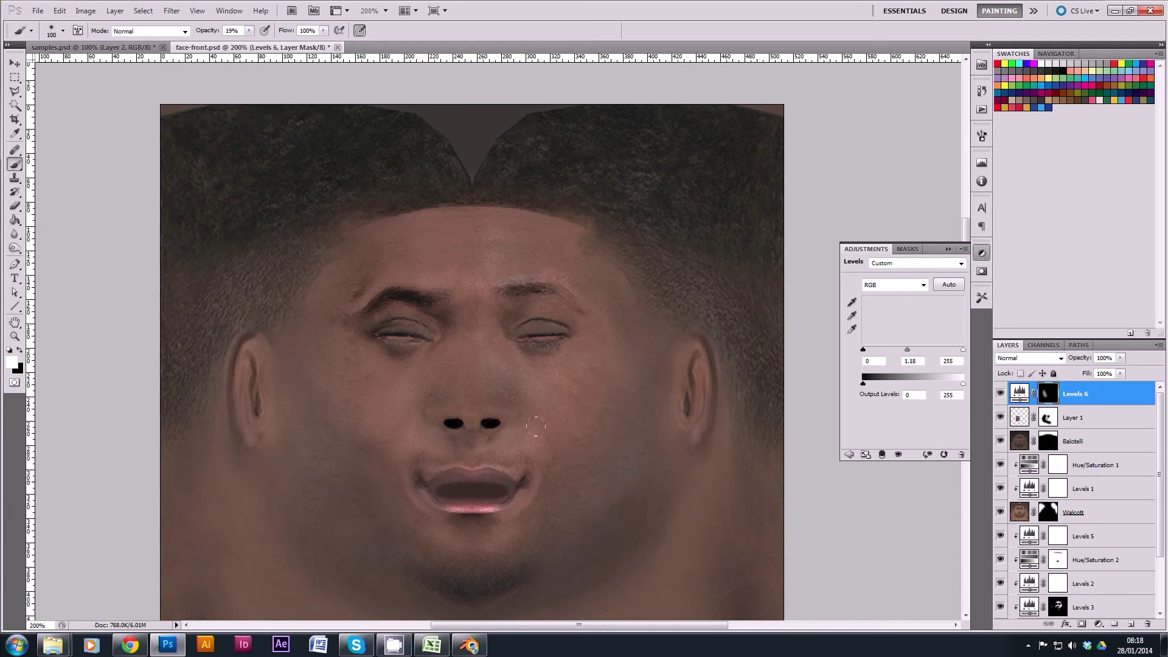
- Save a copy of the face texture in D3D/DDS format over face.dds in the Martial folder
{"action": "key", "text": "ctrl+shift+s"}
{"action": "left_click", "coordinate": [499, 374]}
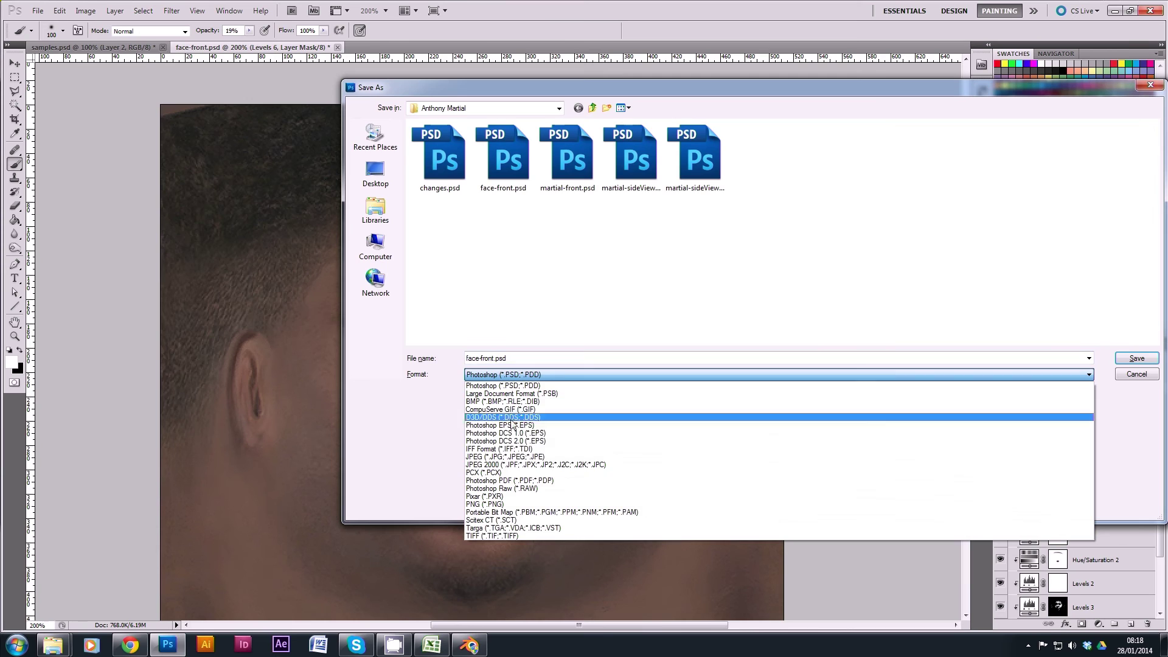
{"action": "left_click", "coordinate": [499, 403]}
{"action": "left_click", "coordinate": [376, 135]}
{"action": "double_click", "coordinate": [435, 130]}
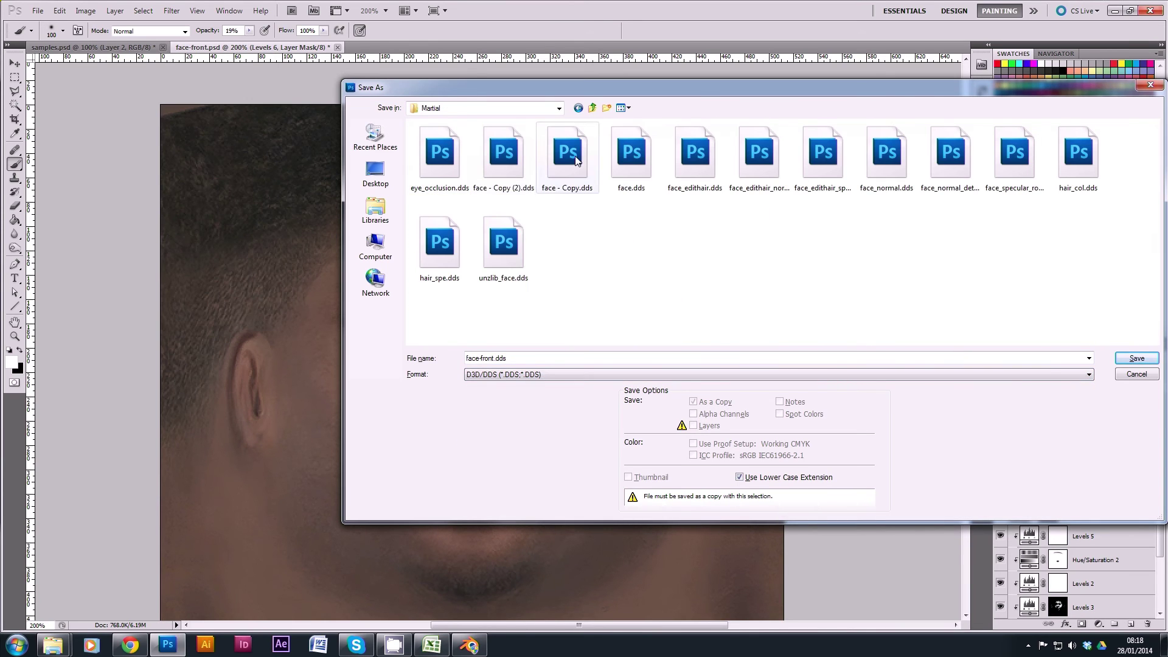
{"action": "double_click", "coordinate": [617, 155]}
{"action": "left_click", "coordinate": [556, 242]}
{"action": "left_click", "coordinate": [639, 165]}
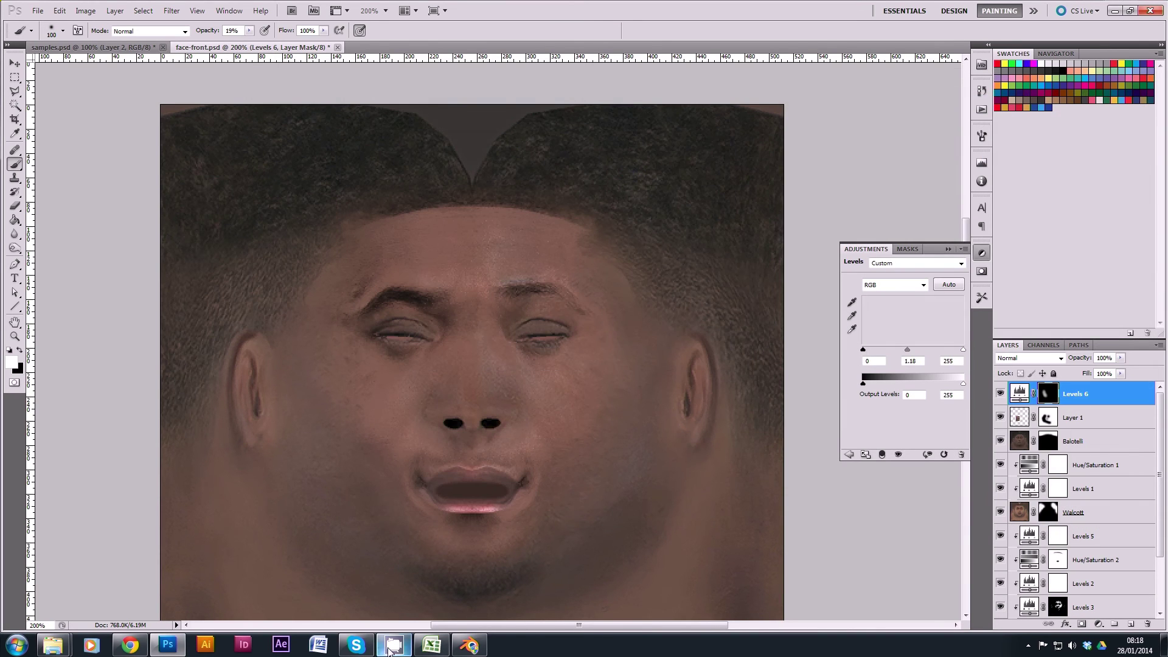
- Switch to Blender and reload the face.dds image on the head model
{"action": "left_click", "coordinate": [468, 644]}
{"action": "left_click", "coordinate": [572, 625]}
{"action": "left_click", "coordinate": [596, 578]}
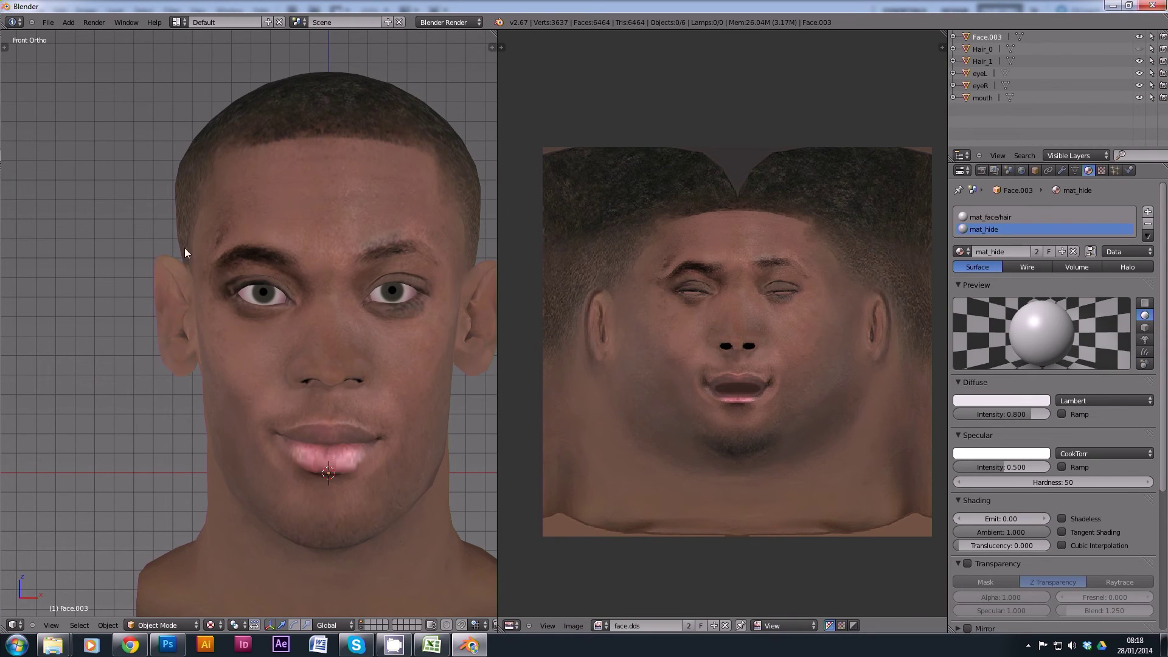
- Switch to Photoshop, set the Levels 5 midtone input to 1.59, and invert its mask to black
{"action": "left_click", "coordinate": [168, 644]}
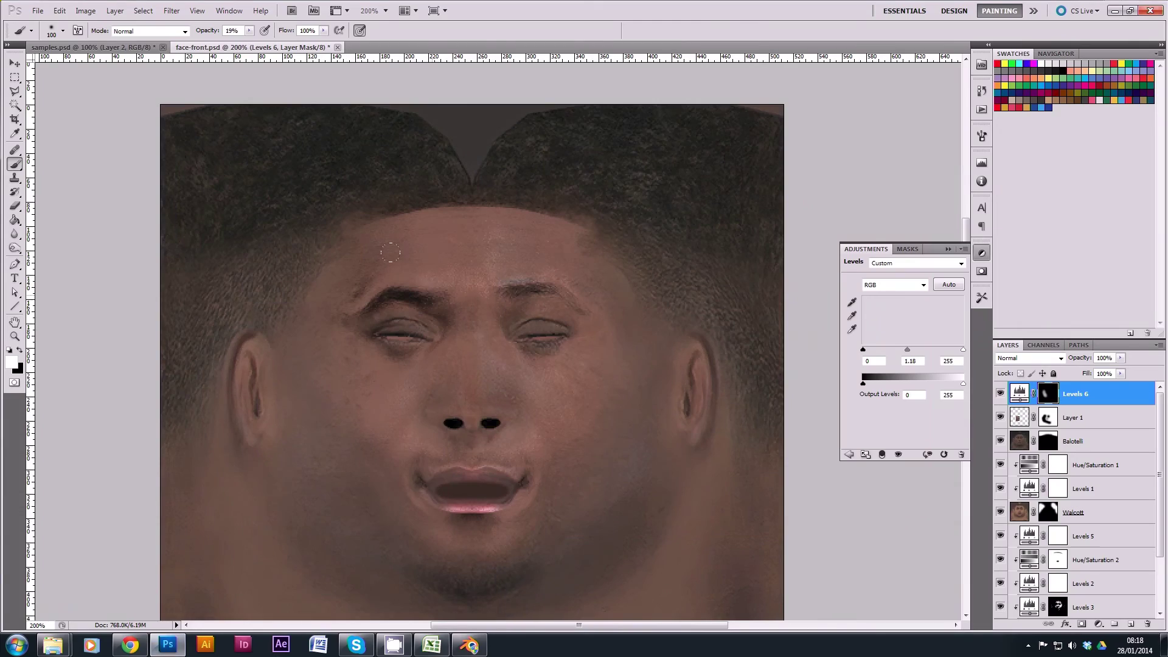
{"action": "scroll", "coordinate": [1097, 515], "scroll_direction": "down", "scroll_amount": 3}
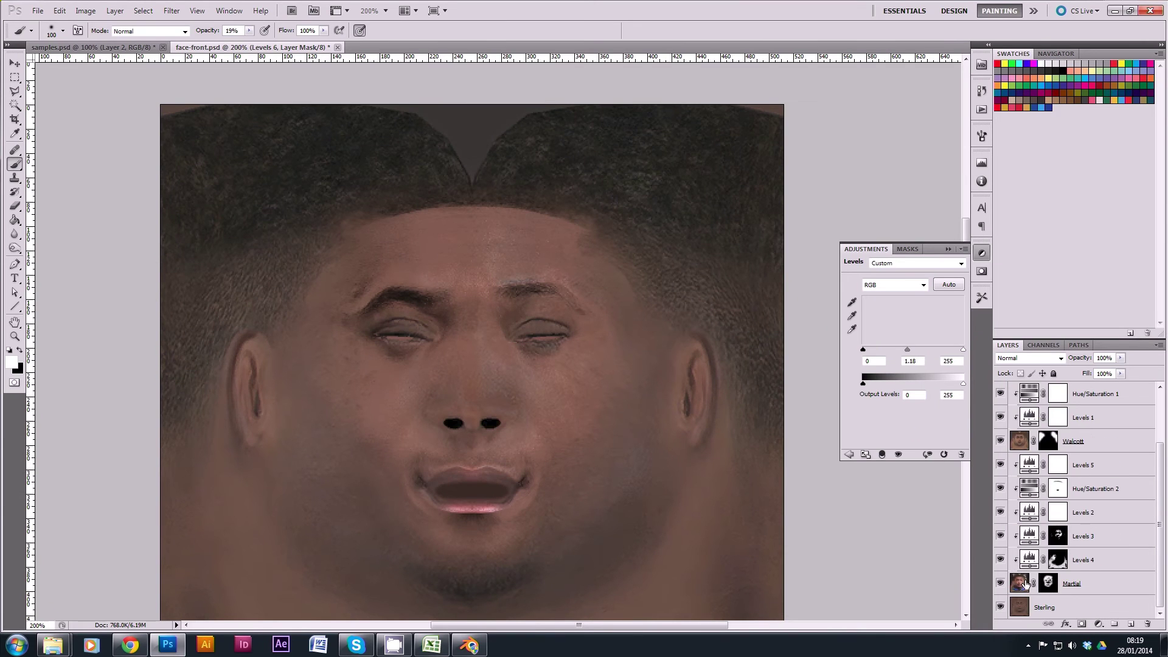
{"action": "left_click", "coordinate": [1029, 470]}
{"action": "key", "text": "ctrl+plus"}
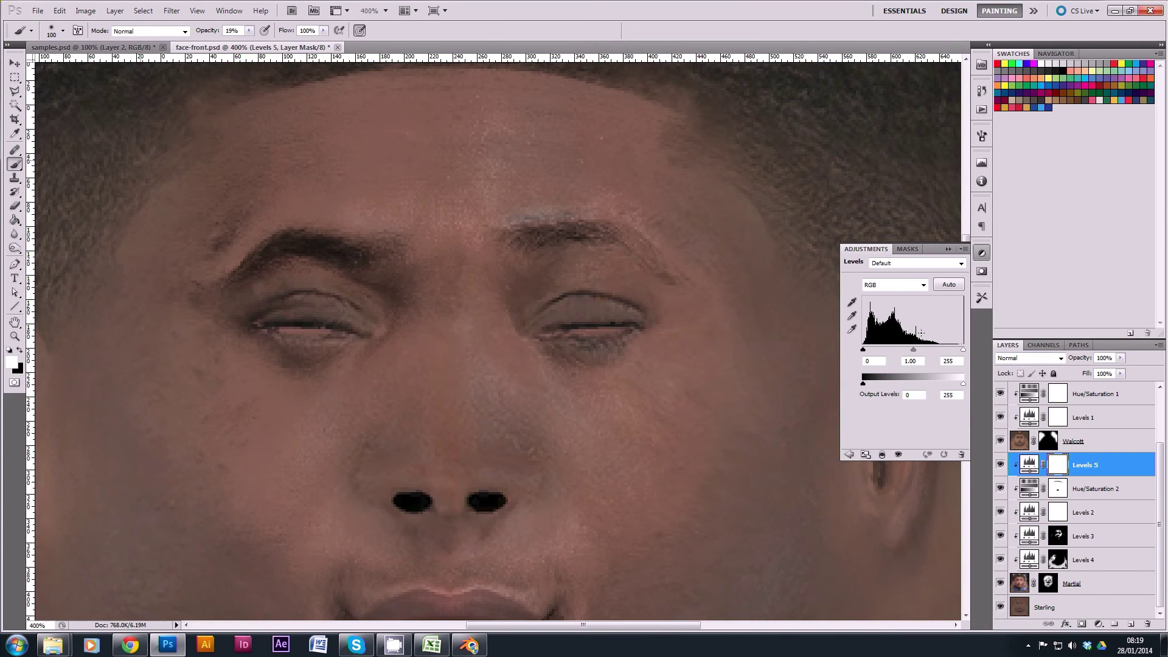
{"action": "left_click_drag", "start_coordinate": [914, 351], "coordinate": [894, 351]}
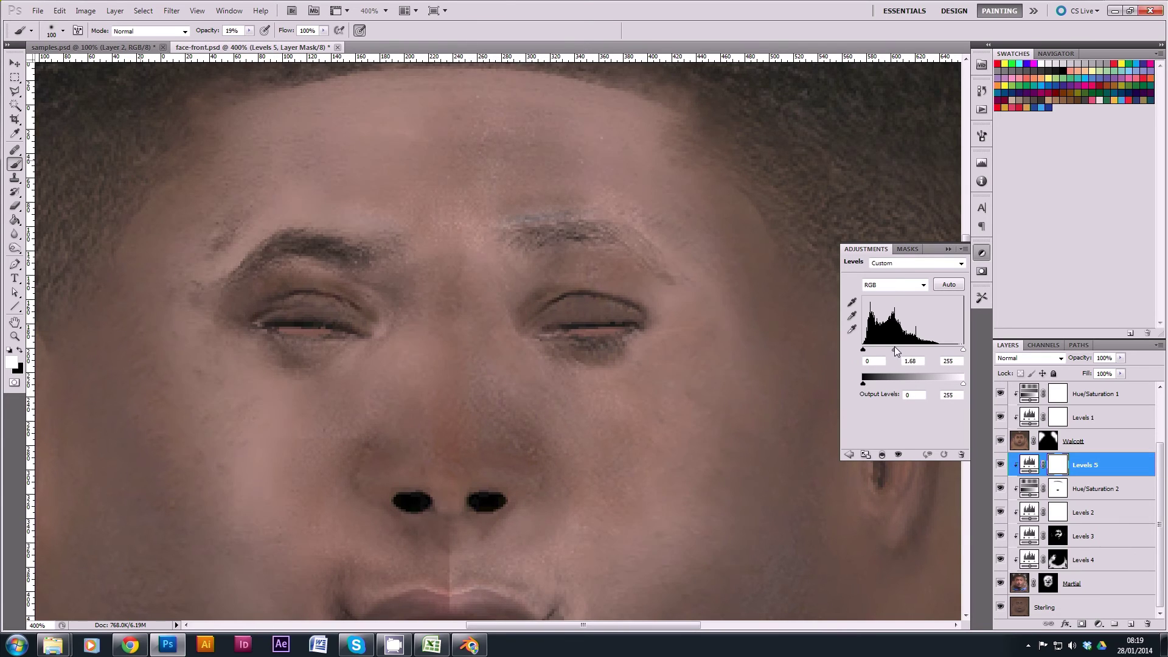
{"action": "key", "text": "ctrl+i"}
- Paint white with a 12 px brush on the Levels 5 mask to lighten the darker eyebrow in the image's left half
{"action": "left_click", "coordinate": [20, 352]}
{"action": "scroll", "coordinate": [269, 243], "scroll_direction": "up", "scroll_amount": 2}
{"action": "right_click", "coordinate": [378, 270]}
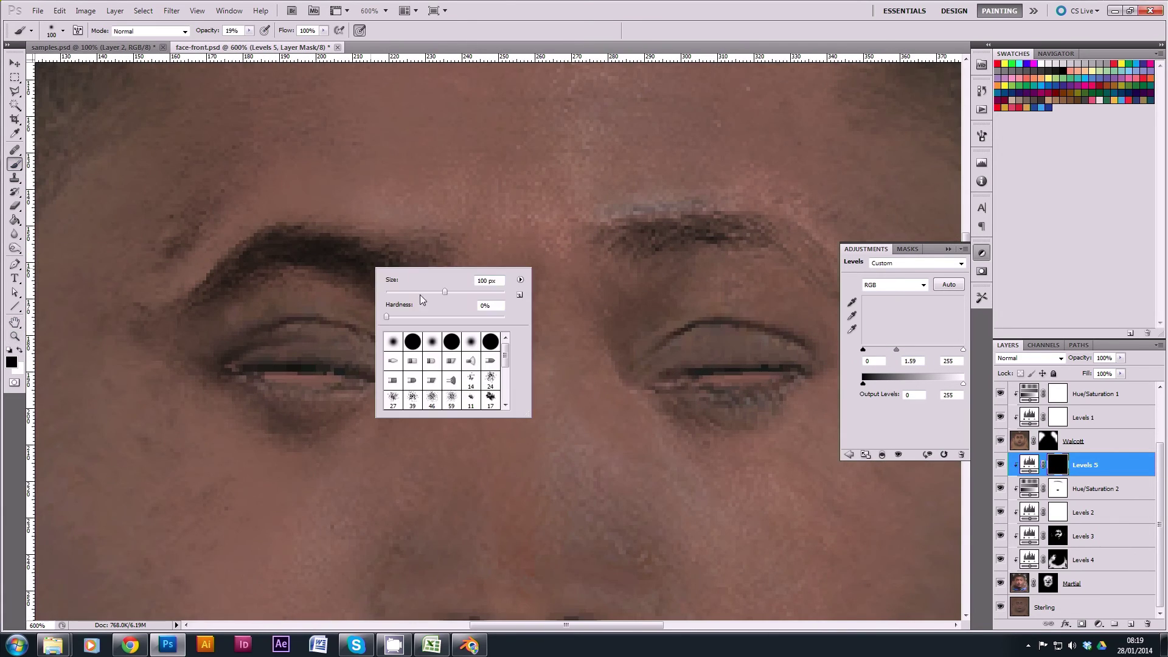
{"action": "type", "text": "12"}
{"action": "key", "text": "Return"}
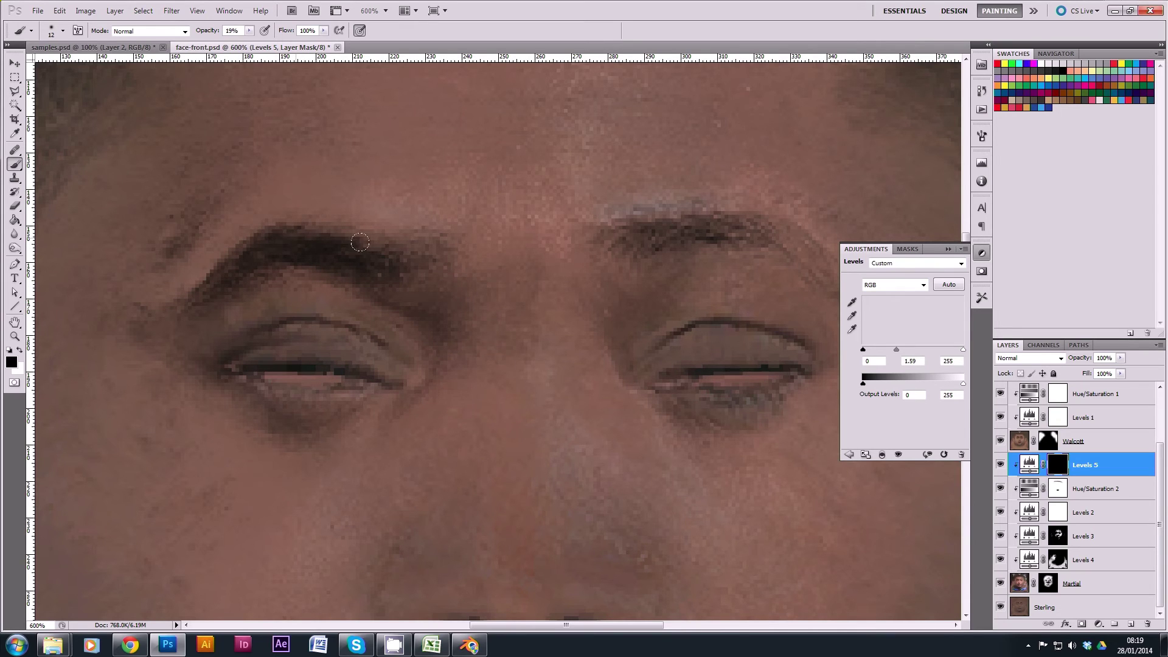
{"action": "key", "text": "x"}
{"action": "mouse_move", "coordinate": [233, 271]}
{"action": "left_mouse_down"}
{"action": "mouse_move", "coordinate": [275, 233]}
{"action": "mouse_move", "coordinate": [359, 249]}
{"action": "mouse_move", "coordinate": [293, 234]}
{"action": "mouse_move", "coordinate": [239, 247]}
{"action": "mouse_move", "coordinate": [194, 287]}
{"action": "left_mouse_up"}
- Set Levels 5 to midtone input 2.00, white input 201 and white output 229
{"action": "left_click", "coordinate": [1034, 466]}
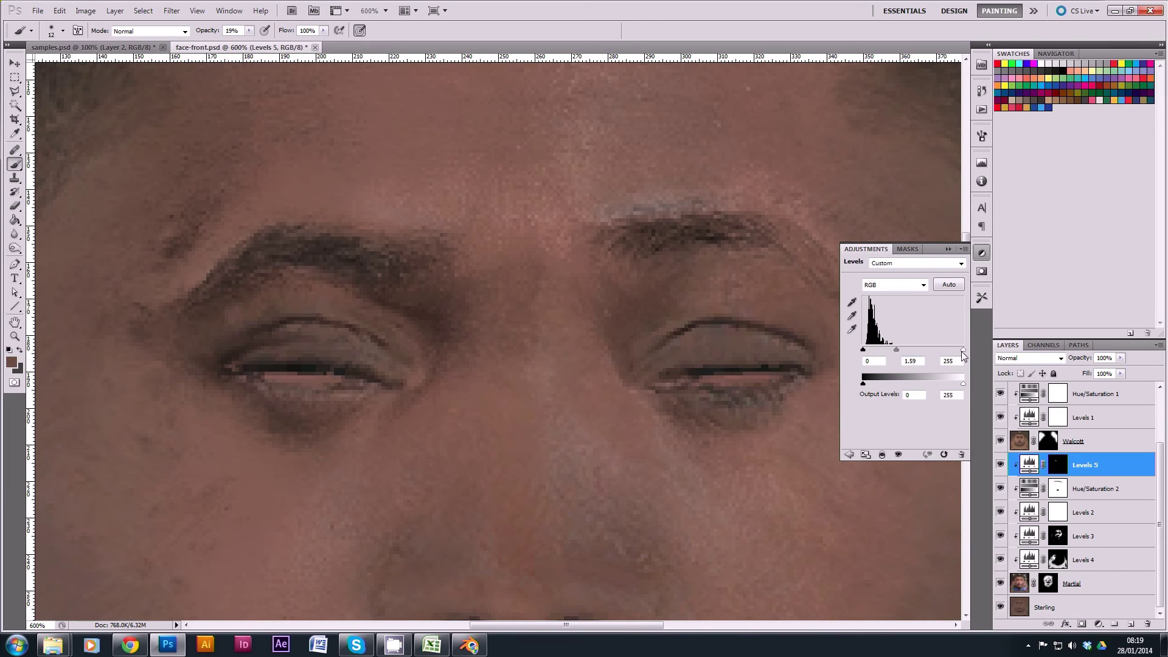
{"action": "left_click_drag", "start_coordinate": [962, 350], "coordinate": [937, 350]}
{"action": "left_click_drag", "start_coordinate": [957, 384], "coordinate": [953, 385]}
{"action": "left_click_drag", "start_coordinate": [889, 350], "coordinate": [883, 351]}
- Load the Levels 5 mask as a selection and add a clipped Hue/Saturation adjustment, colorized with hue 17 and saturation 26
{"action": "left_click", "coordinate": [1057, 464], "text": "ctrl"}
{"action": "left_click", "coordinate": [1098, 625]}
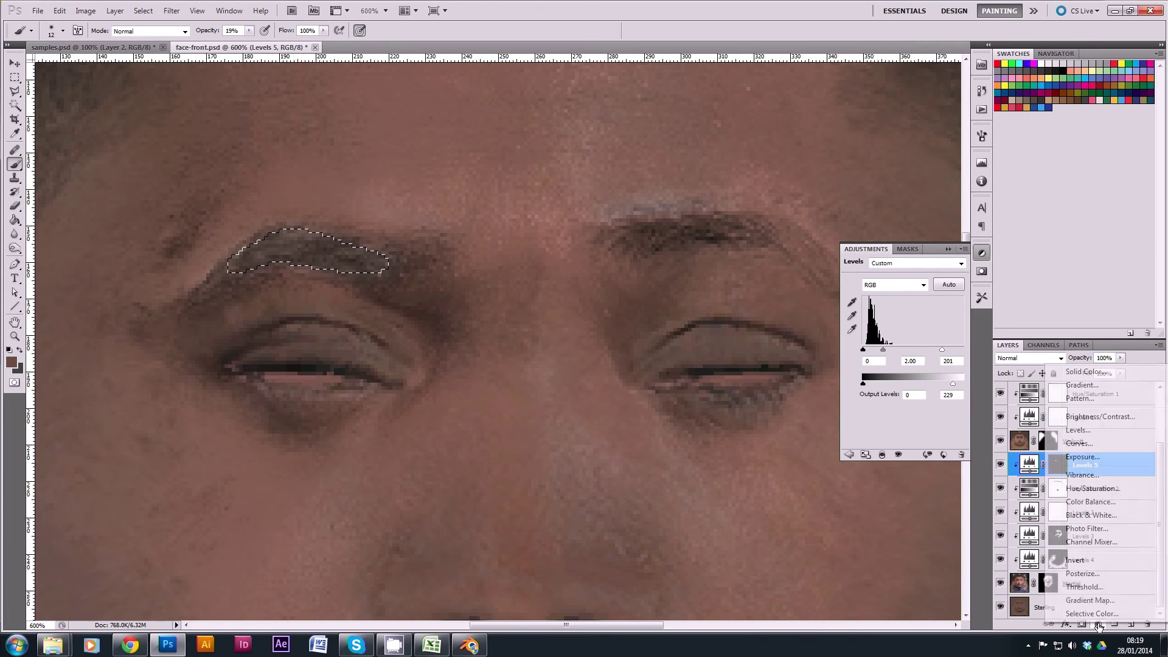
{"action": "left_click", "coordinate": [1107, 486], "text": "alt"}
{"action": "left_click", "coordinate": [590, 243]}
{"action": "left_click", "coordinate": [774, 228]}
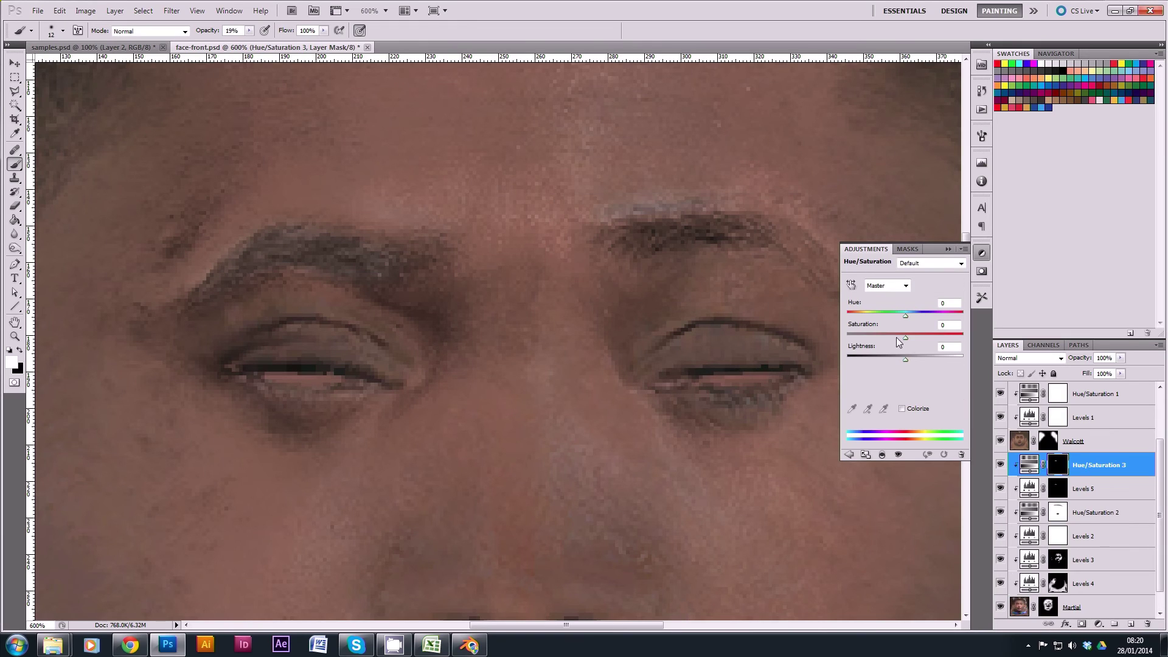
{"action": "left_click", "coordinate": [915, 407]}
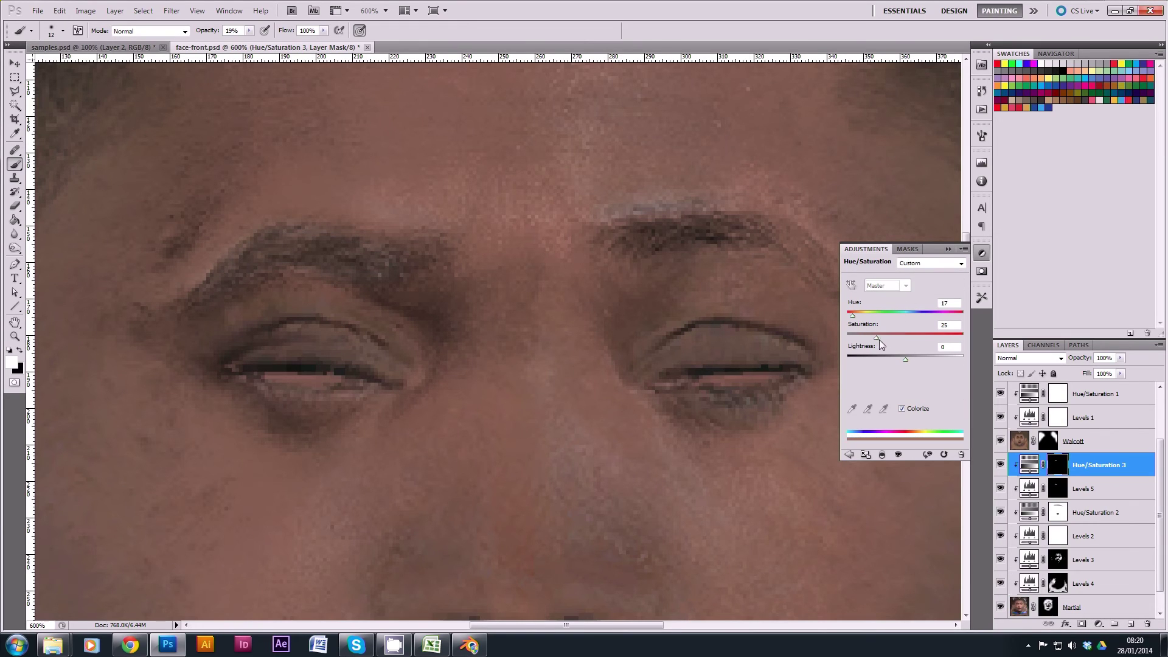
- Set the Levels 5 black input to 6, judging the eyebrow tone at full-face and close-up magnification
{"action": "double_click", "coordinate": [15, 336]}
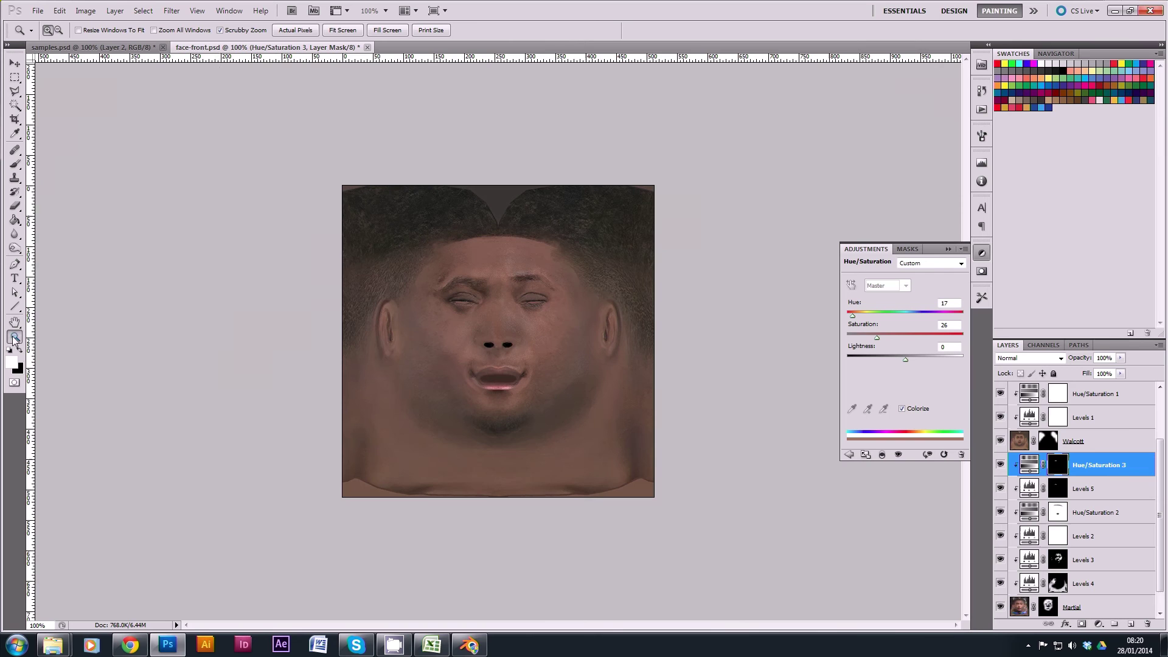
{"action": "double_click", "coordinate": [472, 277]}
{"action": "left_click", "coordinate": [471, 277]}
{"action": "left_click", "coordinate": [1084, 488]}
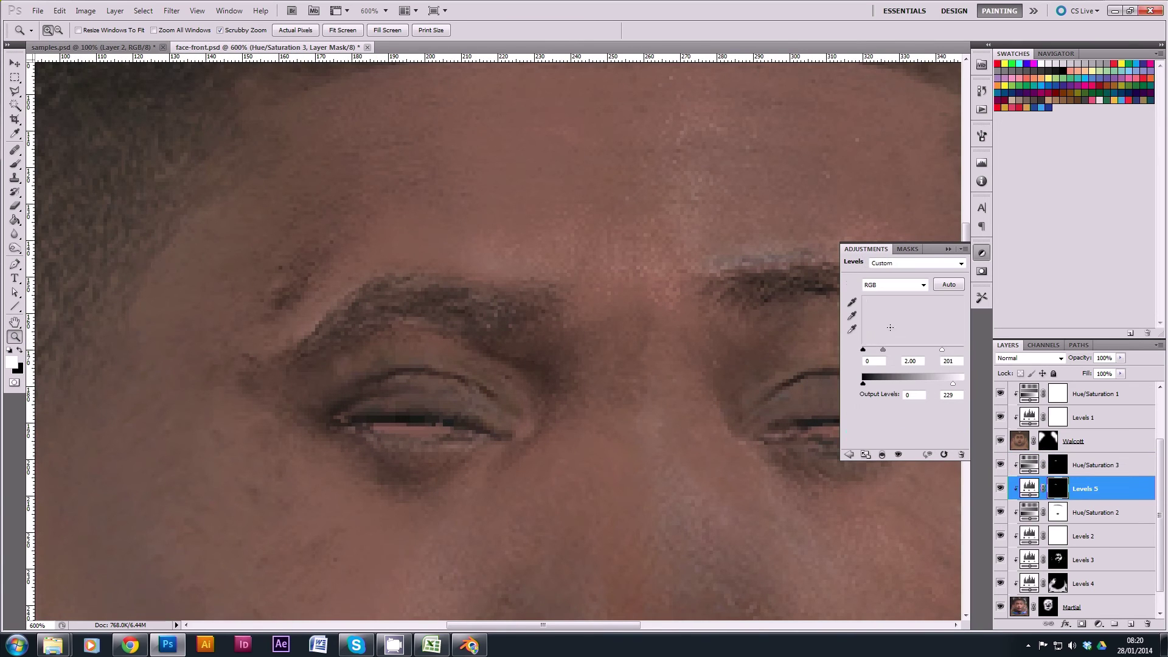
{"action": "left_click_drag", "start_coordinate": [866, 350], "coordinate": [868, 353]}
{"action": "key", "text": "ctrl+1"}
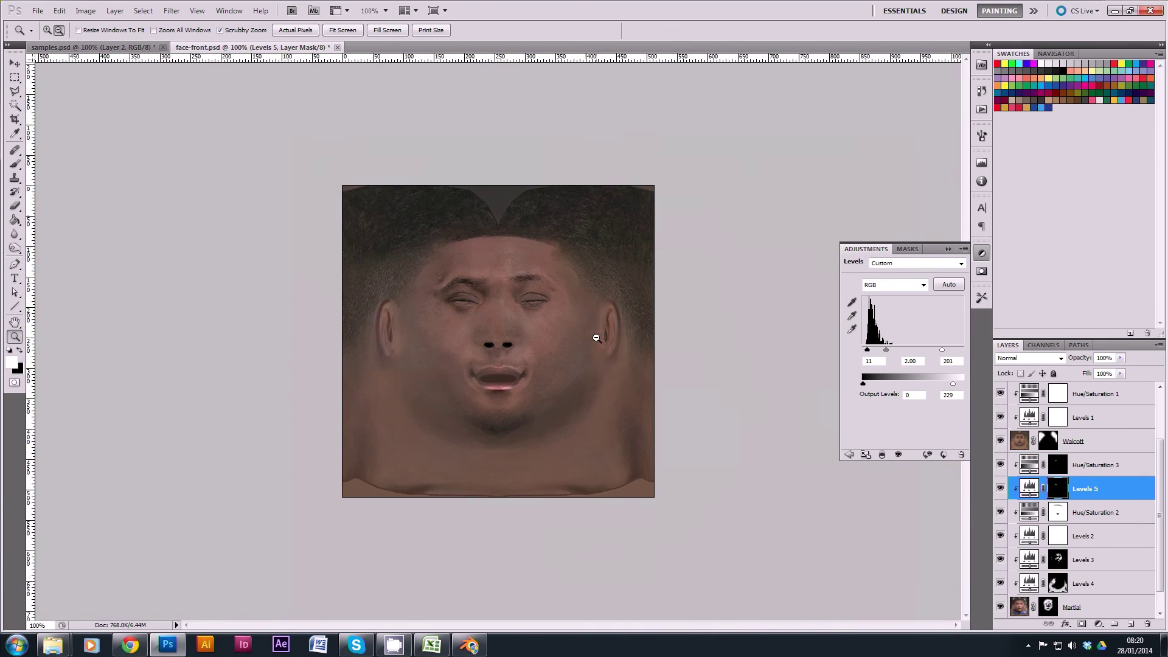
{"action": "left_click_drag", "start_coordinate": [869, 353], "coordinate": [866, 353]}
{"action": "left_click", "coordinate": [538, 279]}
{"action": "left_click", "coordinate": [538, 279]}
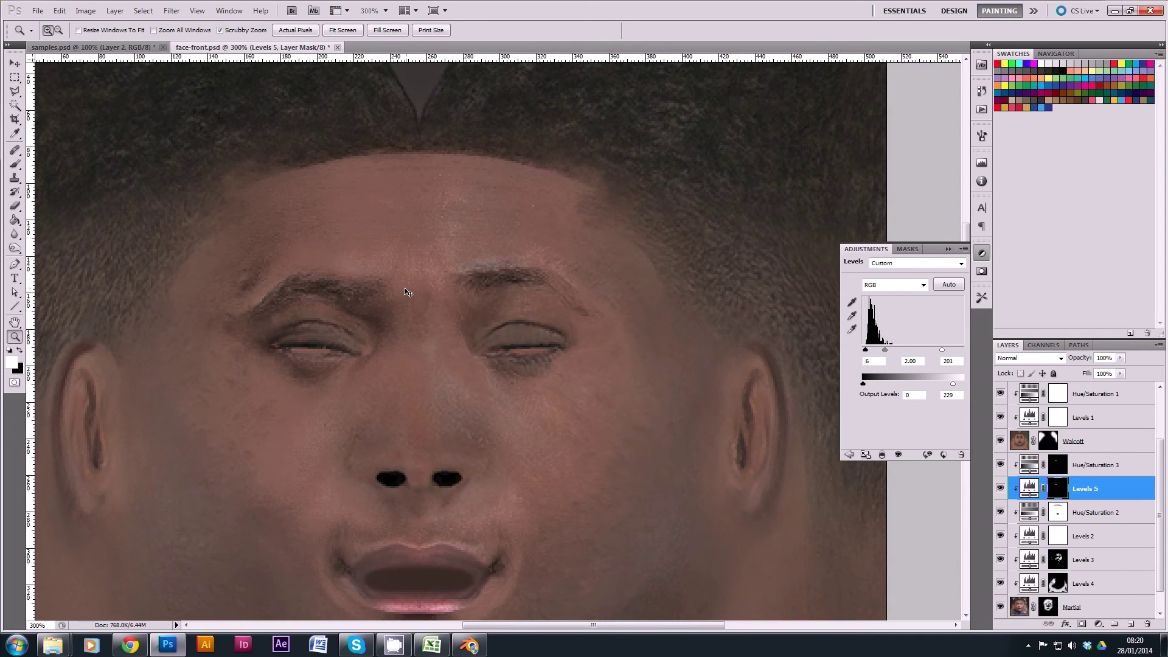
- Export the texture with the adjusted eyebrow as a D3D/DDS copy, overwriting face.dds in the Martial folder
{"action": "key", "text": "ctrl+shift+s"}
{"action": "left_click", "coordinate": [505, 374]}
{"action": "left_click", "coordinate": [508, 417]}
{"action": "left_click", "coordinate": [375, 137]}
{"action": "double_click", "coordinate": [553, 248]}
{"action": "key", "text": "Return"}
{"action": "left_click", "coordinate": [645, 164]}
- Switch to Blender, reload face.dds, and examine the eyebrows on the head model from the front
{"action": "left_click", "coordinate": [468, 645]}
{"action": "left_click", "coordinate": [574, 625]}
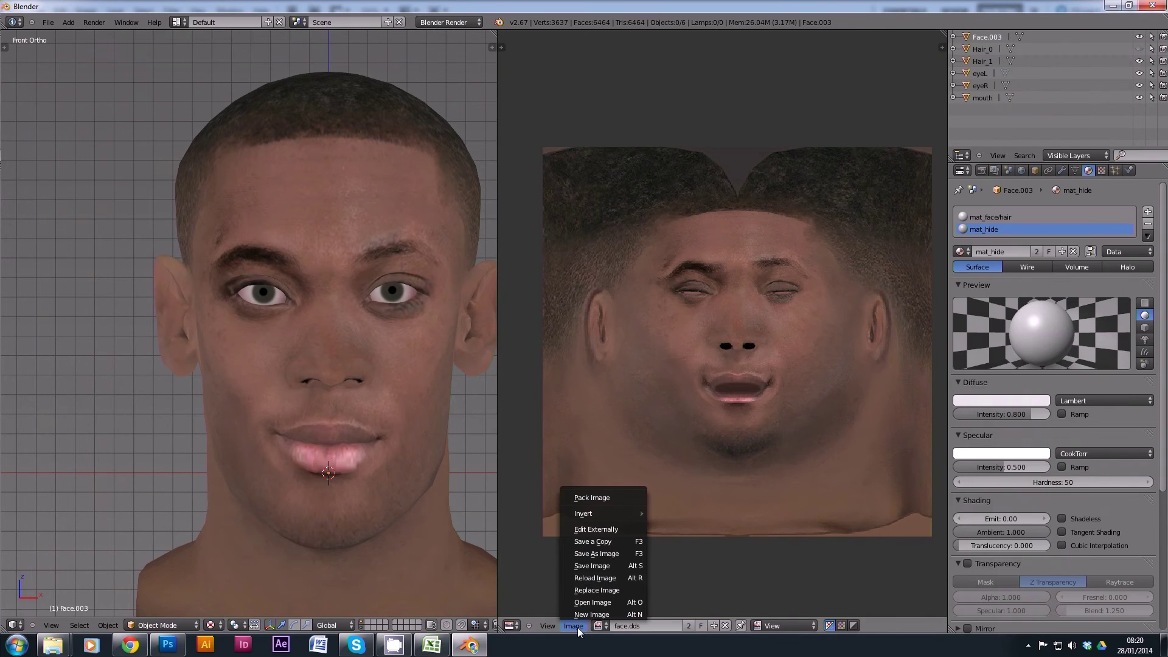
{"action": "left_click", "coordinate": [593, 577]}
{"action": "scroll", "coordinate": [345, 326], "scroll_direction": "down", "scroll_amount": 3}
{"action": "scroll", "coordinate": [336, 333], "scroll_direction": "up", "scroll_amount": 3}
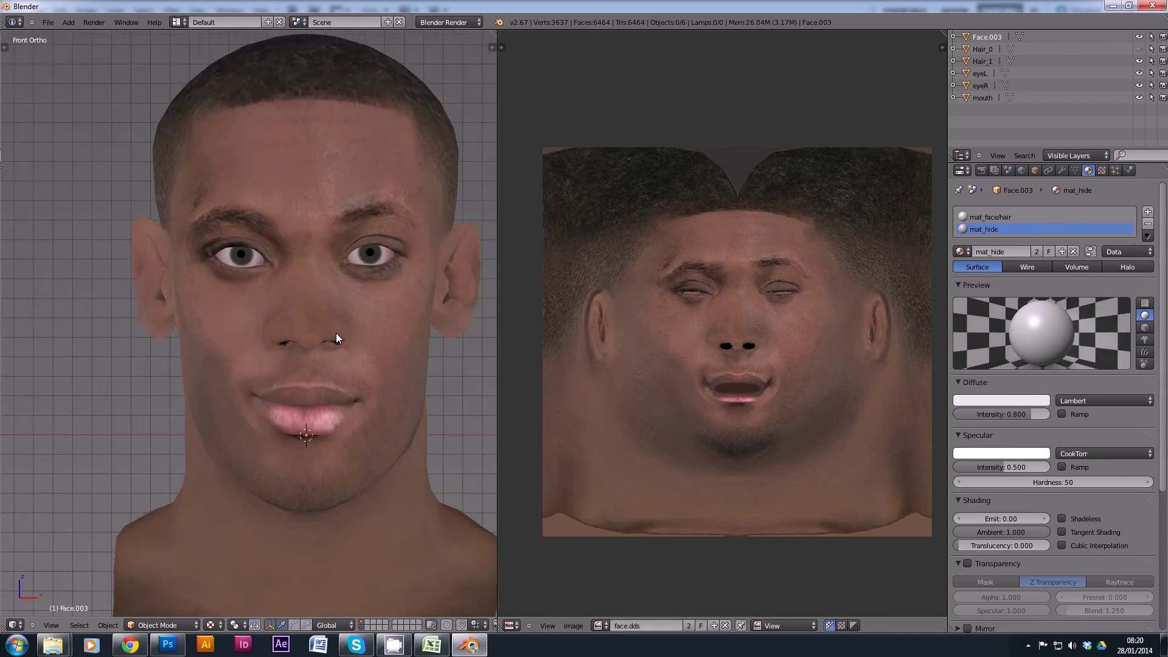
{"action": "scroll", "coordinate": [312, 287], "scroll_direction": "up", "scroll_amount": 2}
{"action": "scroll", "coordinate": [349, 283], "scroll_direction": "down", "scroll_amount": 1}
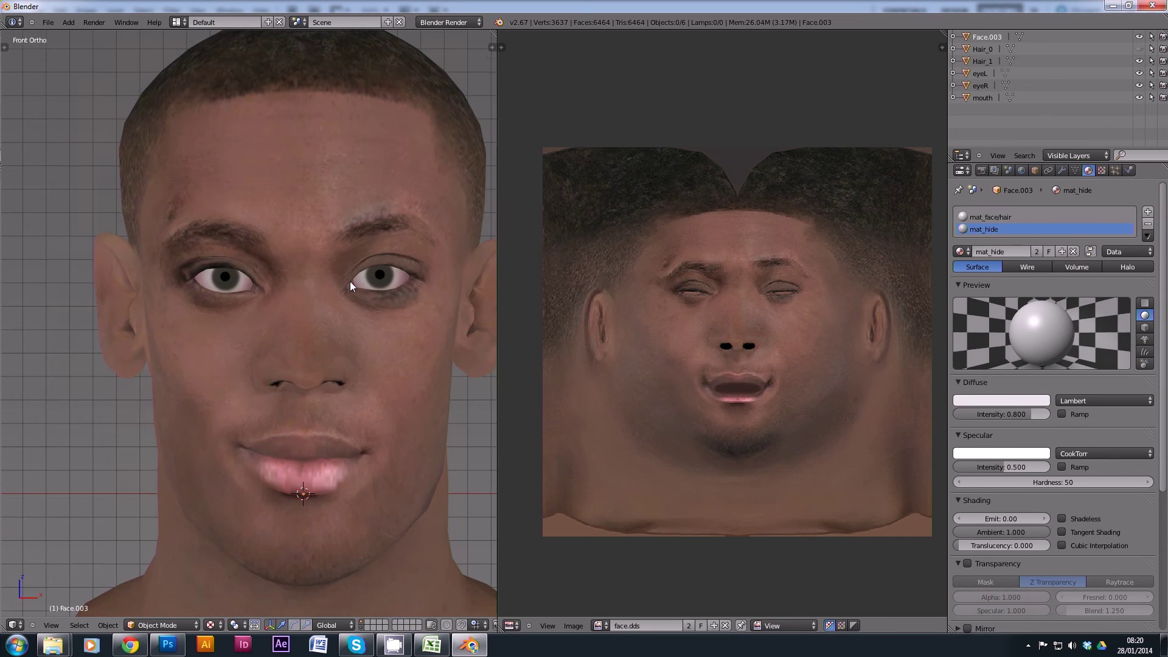
- Switch to Photoshop and make the Martial layer's mask active for brushing near the eyes
{"action": "left_click", "coordinate": [167, 645]}
{"action": "key", "text": "ctrl+plus"}
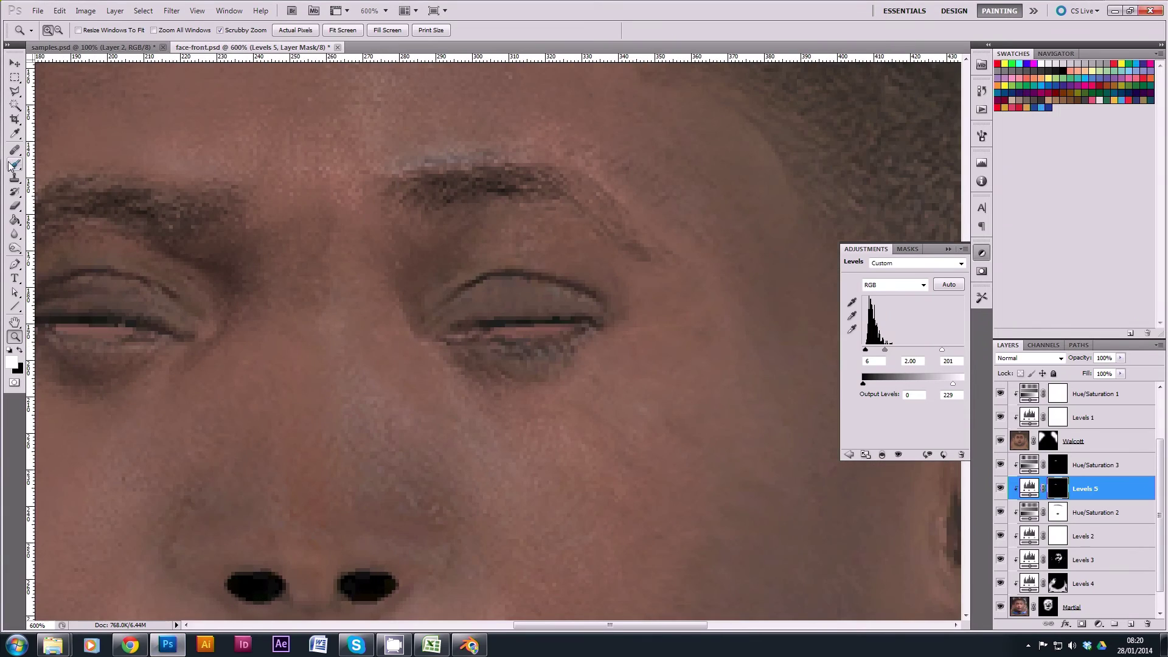
{"action": "scroll", "coordinate": [1021, 495], "scroll_direction": "down", "scroll_amount": 1}
{"action": "left_click", "coordinate": [1071, 583]}
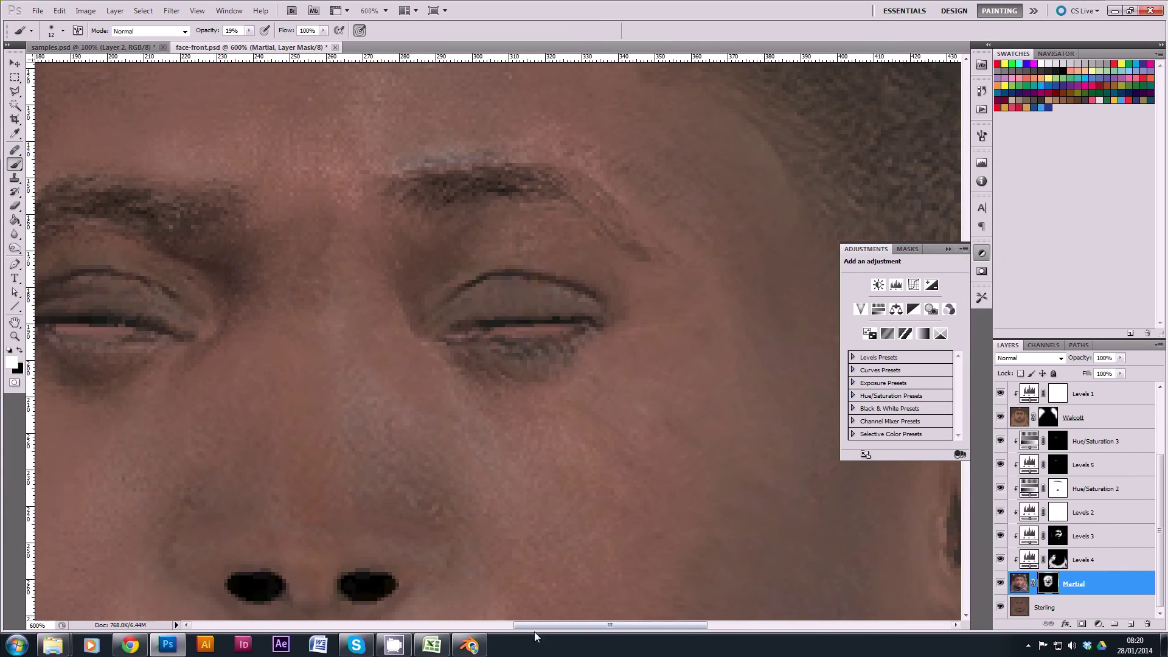
- Switch to Blender and examine the eye areas of the head from slightly different angles, then from the front
{"action": "left_click", "coordinate": [469, 645]}
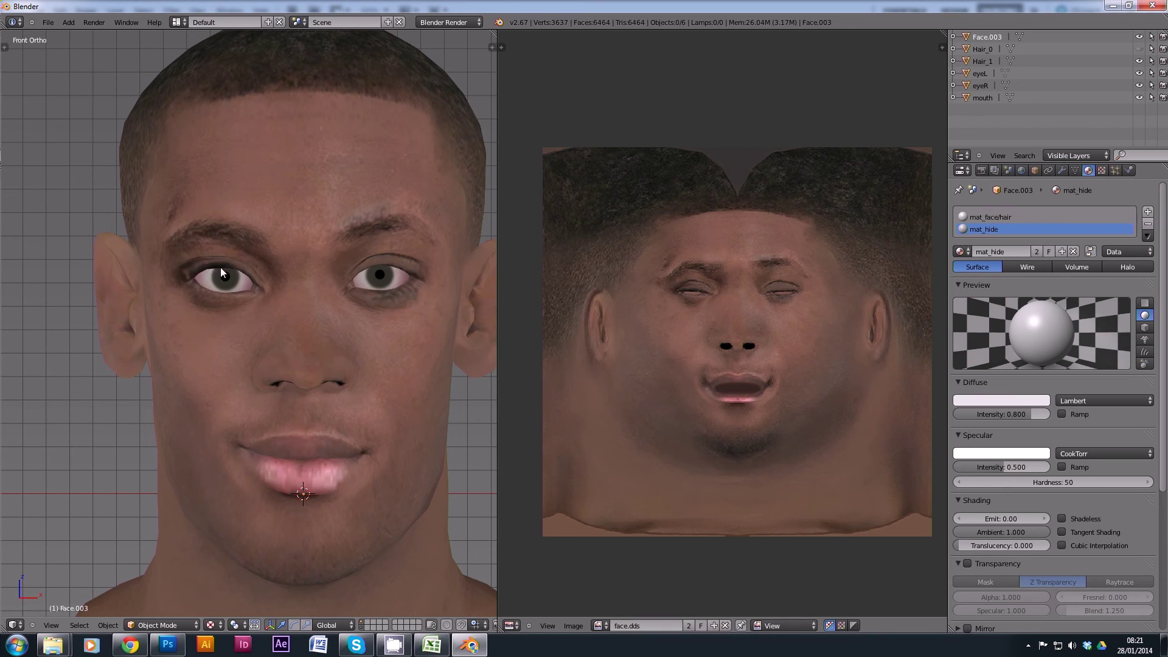
{"action": "left_click_drag", "start_coordinate": [235, 321], "coordinate": [199, 254]}
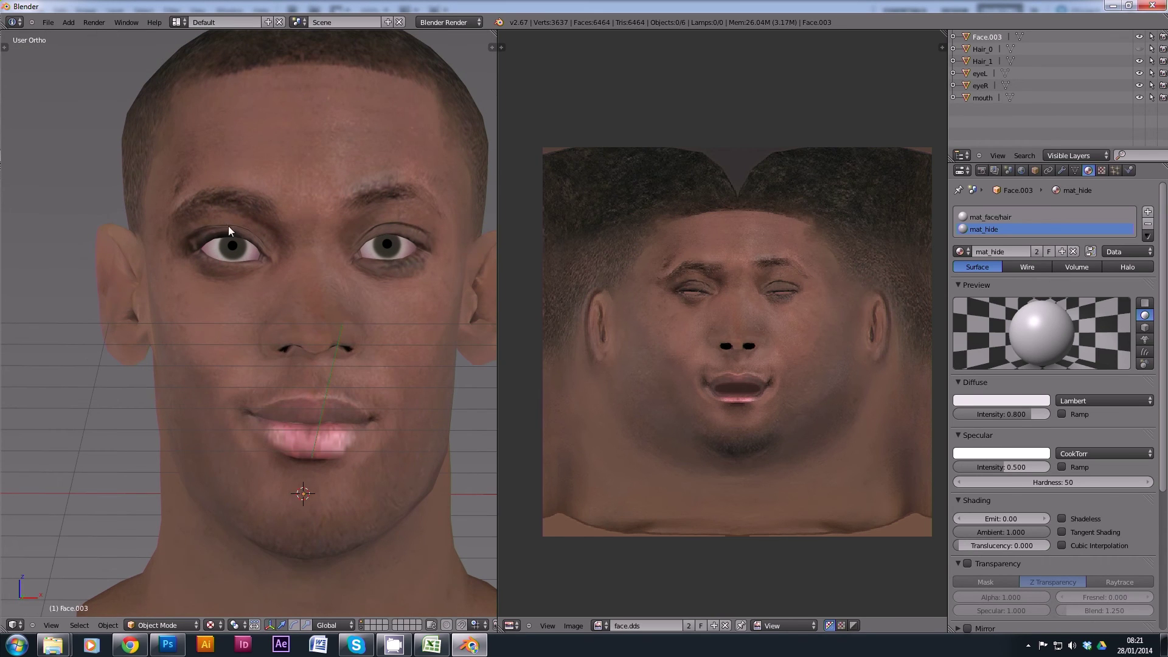
{"action": "left_click_drag", "start_coordinate": [274, 242], "coordinate": [277, 250]}
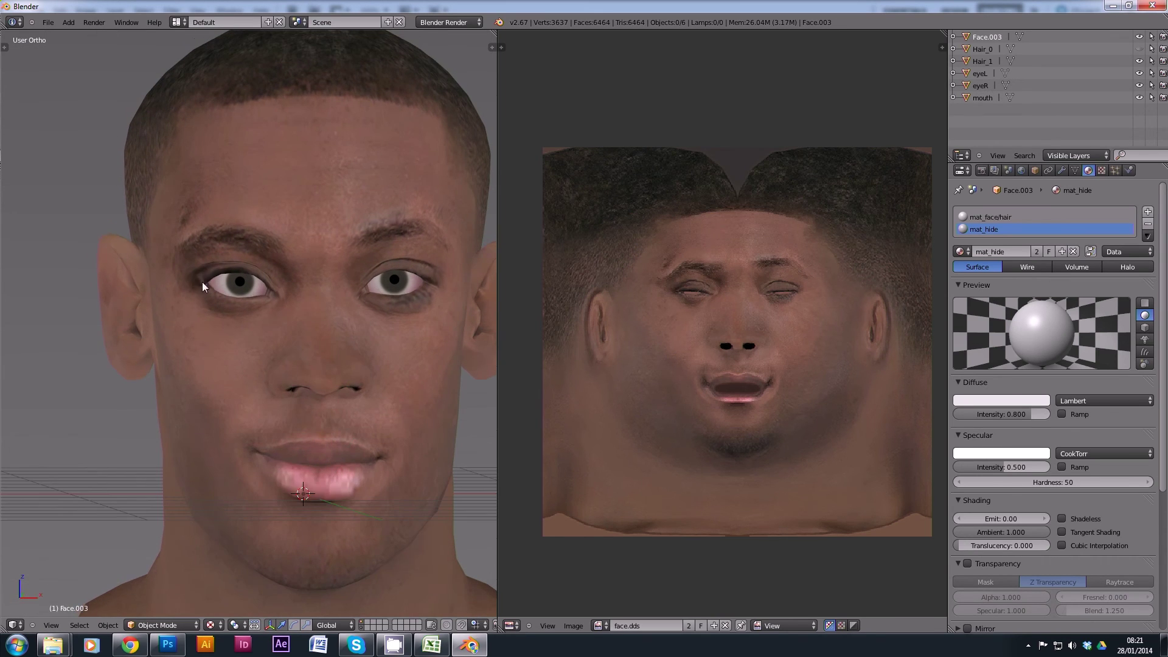
{"action": "key", "text": "KP_1"}
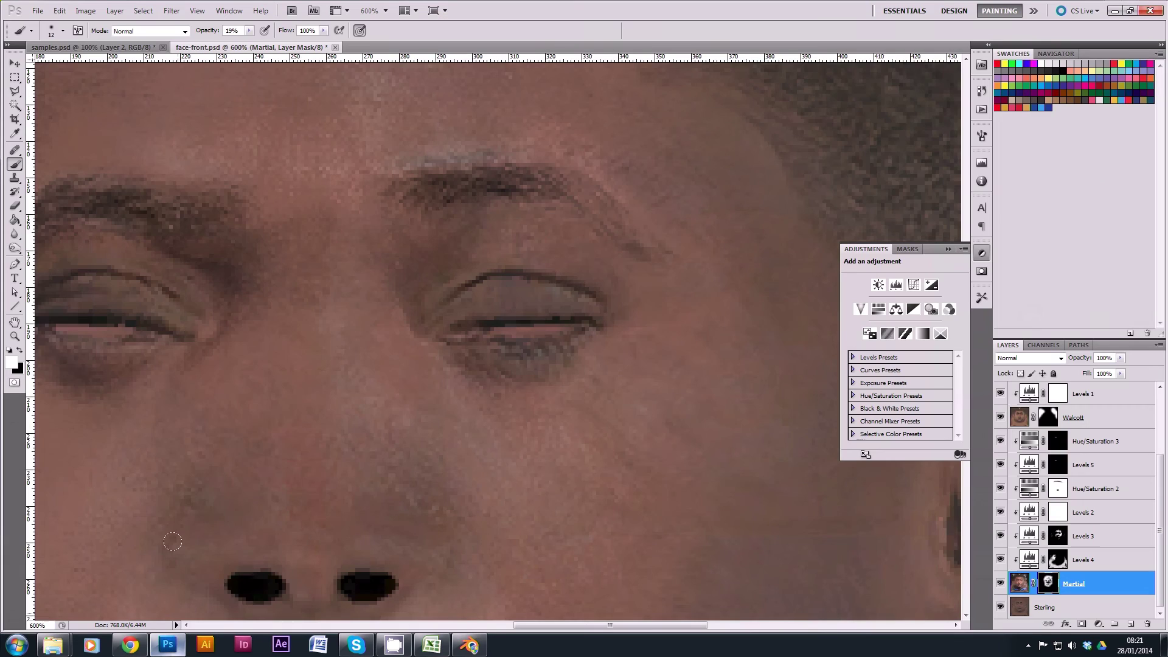
- Switch to Photoshop, show the vertical centre guide, and make the Balotelli layer's image active
{"action": "left_click", "coordinate": [168, 644]}
{"action": "left_click", "coordinate": [14, 78]}
{"action": "key", "text": "ctrl+minus"}
{"action": "key", "text": "ctrl+minus"}
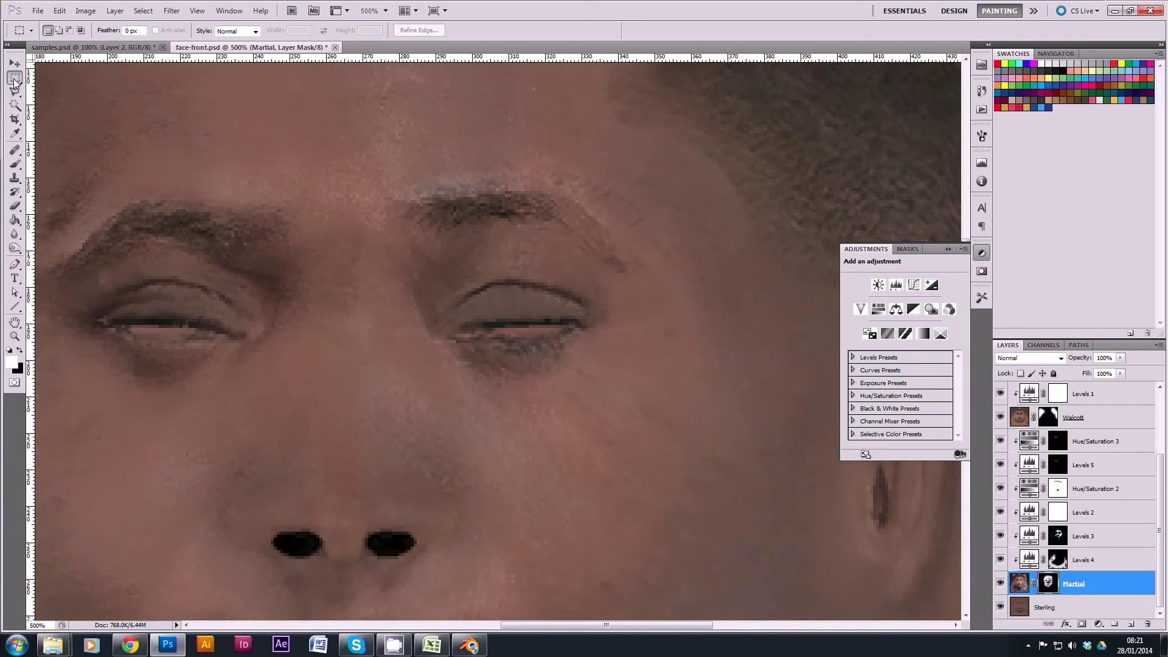
{"action": "key", "text": "ctrl+minus"}
{"action": "key", "text": "ctrl+minus"}
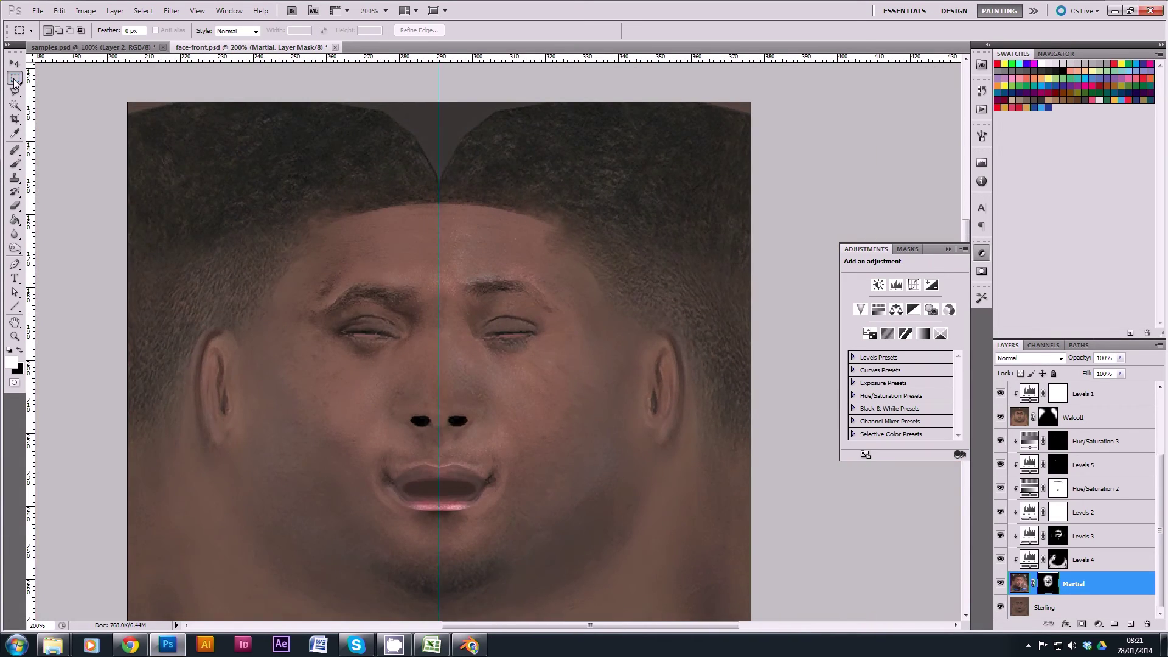
{"action": "scroll", "coordinate": [1101, 406], "scroll_direction": "up", "scroll_amount": 3}
{"action": "left_click", "coordinate": [1103, 401]}
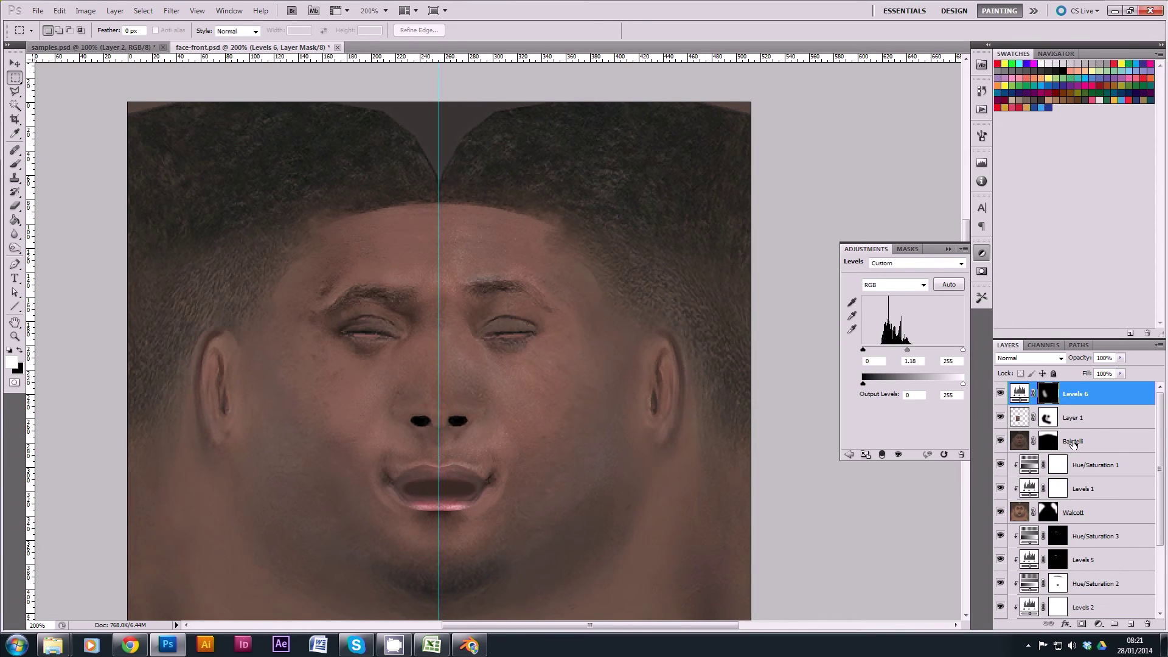
{"action": "left_click", "coordinate": [1034, 441]}
- Select a rectangular area around the eye and eyebrow in the face's right half, starting at the centre guide
{"action": "left_click_drag", "start_coordinate": [627, 223], "coordinate": [454, 440]}
{"action": "left_click", "coordinate": [529, 347]}
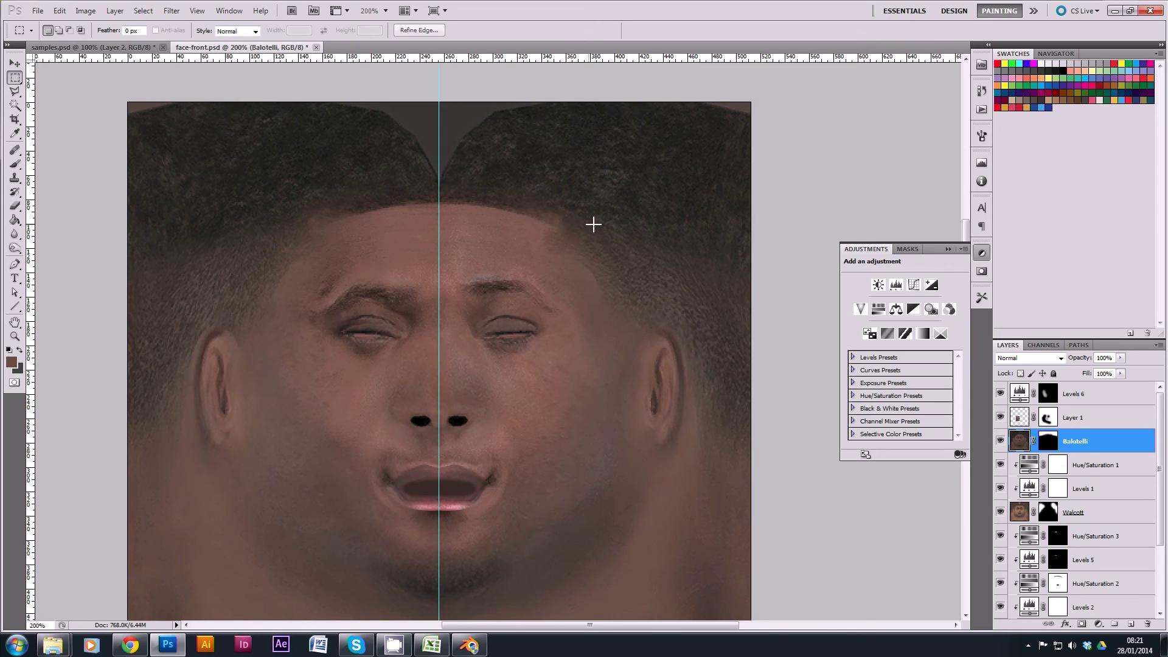
{"action": "left_click_drag", "start_coordinate": [457, 400], "coordinate": [440, 375]}
{"action": "left_click_drag", "start_coordinate": [542, 297], "coordinate": [540, 321]}
{"action": "key", "text": "Down"}
{"action": "key", "text": "Down"}
{"action": "key", "text": "Down"}
{"action": "key", "text": "Down"}
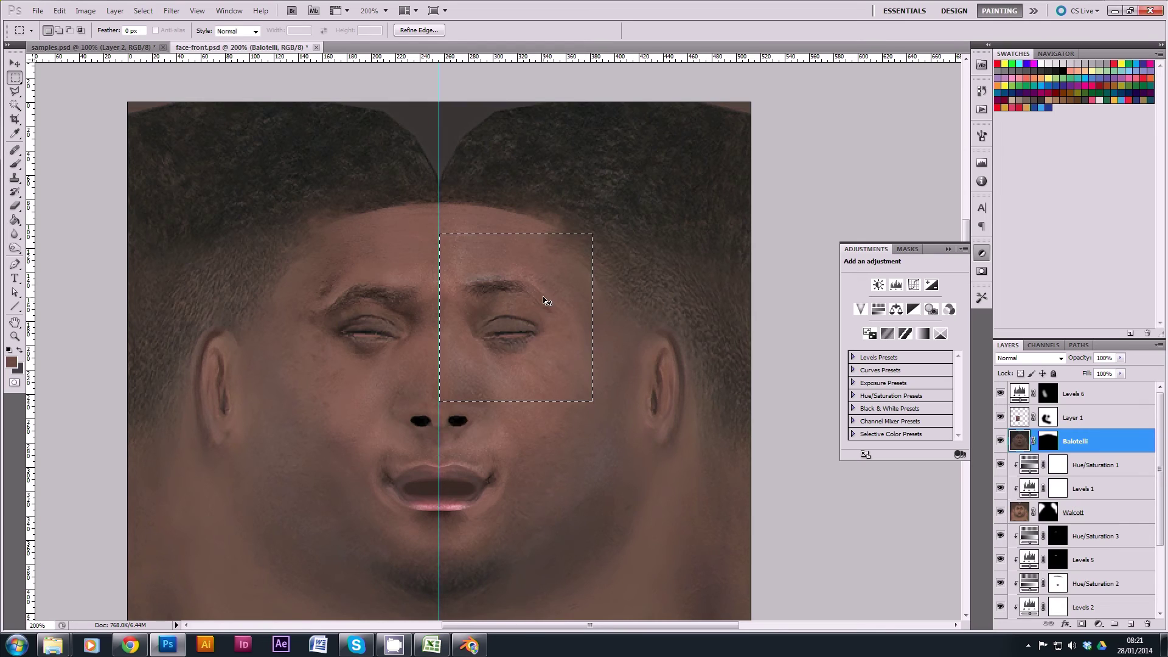
- Copy the selected eye area to a new layer and place it above Levels 6
{"action": "key", "text": "ctrl+j"}
{"action": "left_click", "coordinate": [15, 63]}
{"action": "left_click_drag", "start_coordinate": [1068, 447], "coordinate": [1065, 391]}
- Move the eye copy to the opposite half of the face, flip it horizontally, and align its edge with the centre guide
{"action": "left_click_drag", "start_coordinate": [512, 353], "coordinate": [347, 352]}
{"action": "left_click", "coordinate": [59, 11]}
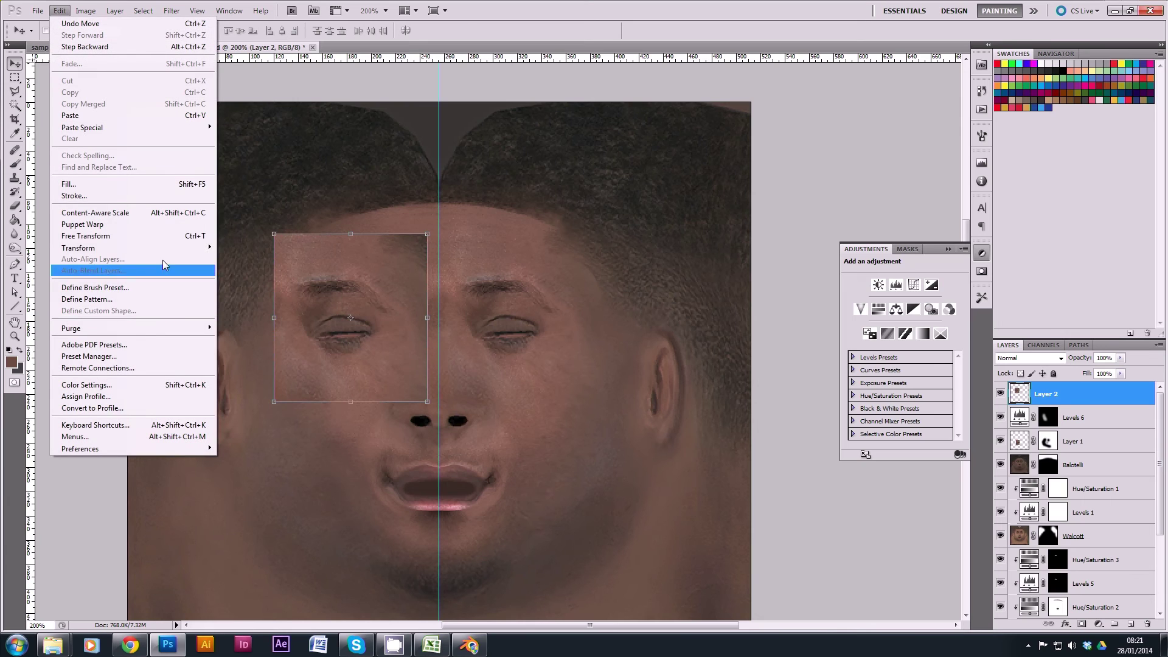
{"action": "mouse_move", "coordinate": [162, 250]}
{"action": "left_click", "coordinate": [249, 379]}
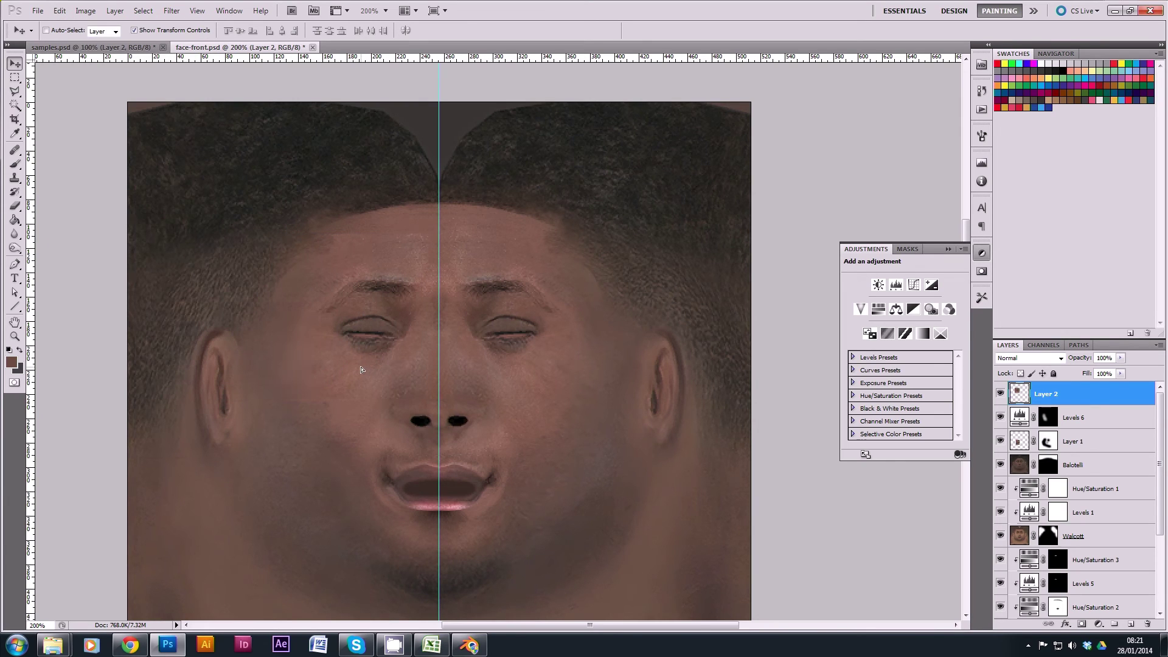
{"action": "key", "text": "ctrl+t"}
{"action": "left_click_drag", "start_coordinate": [375, 371], "coordinate": [387, 371]}
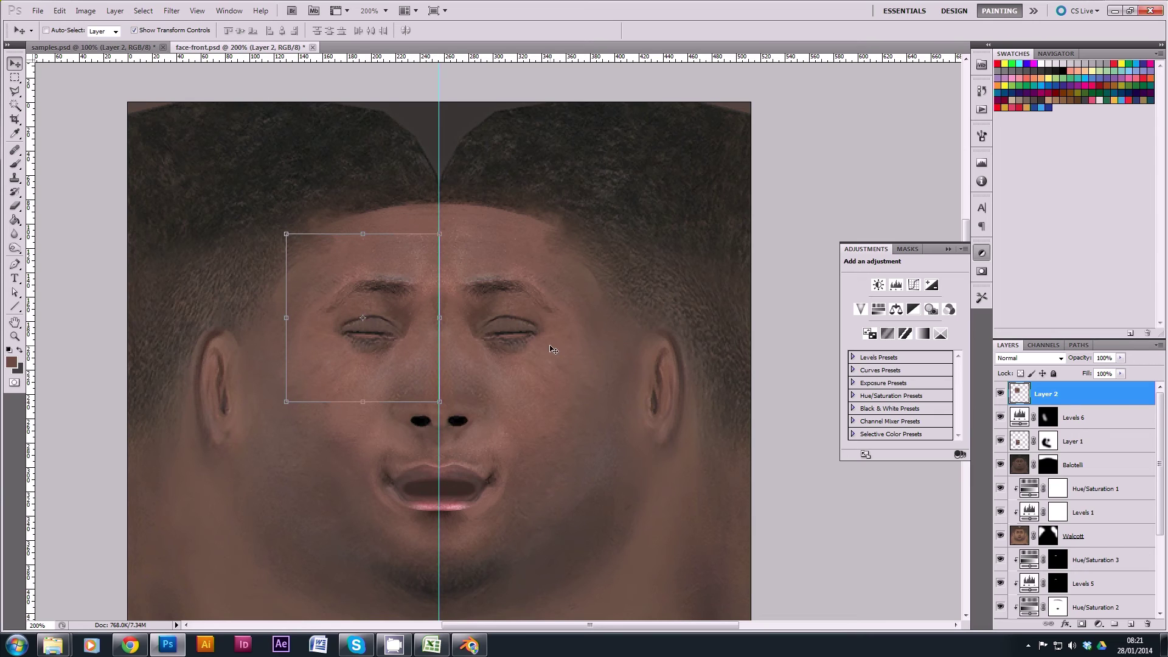
- Compare the face with Layer 2 hidden and shown, and examine both eye areas at normal size and up close
{"action": "left_click", "coordinate": [1000, 394]}
{"action": "left_click", "coordinate": [1000, 393]}
{"action": "left_click", "coordinate": [1000, 394]}
{"action": "left_click", "coordinate": [1000, 394]}
{"action": "double_click", "coordinate": [15, 336]}
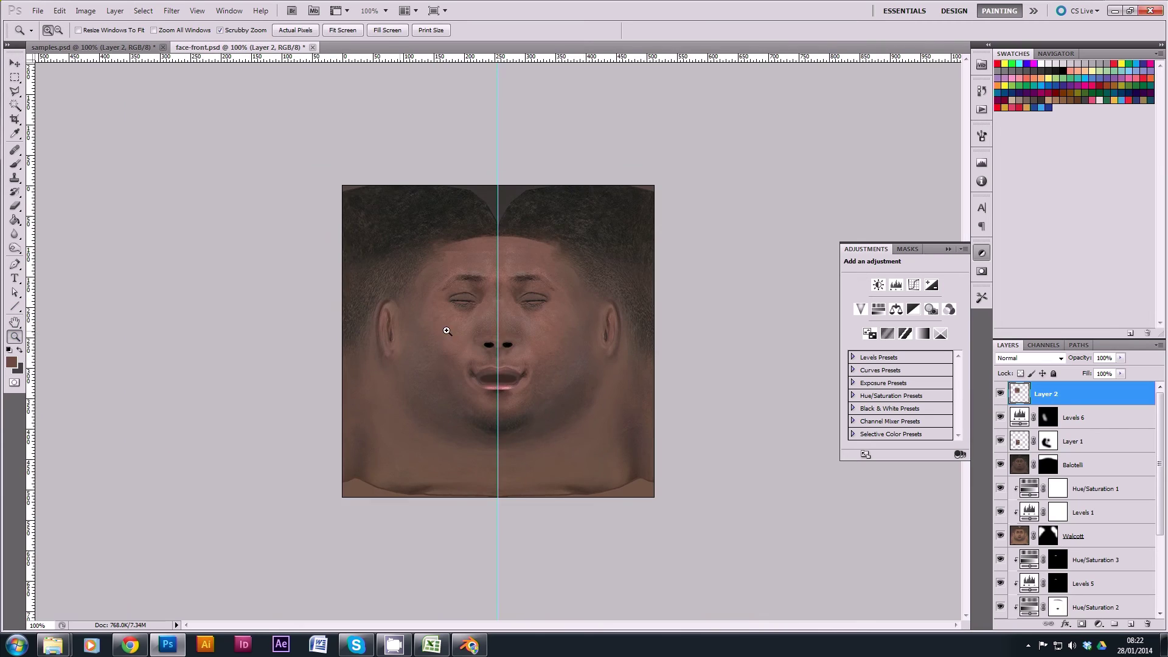
{"action": "left_click", "coordinate": [464, 295]}
{"action": "scroll", "coordinate": [464, 295], "scroll_direction": "right", "scroll_amount": 3}
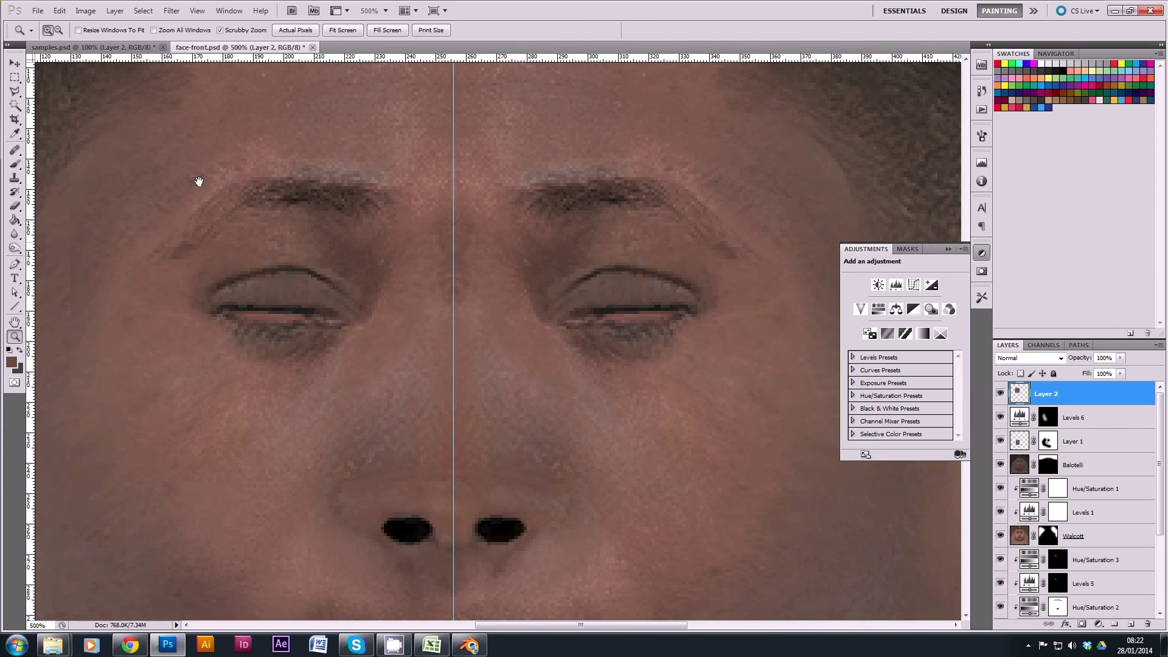
- Add a layer mask to Layer 2 and paint black over the mirrored eyebrow with a soft 37 px brush at 19% opacity
{"action": "left_click", "coordinate": [15, 165]}
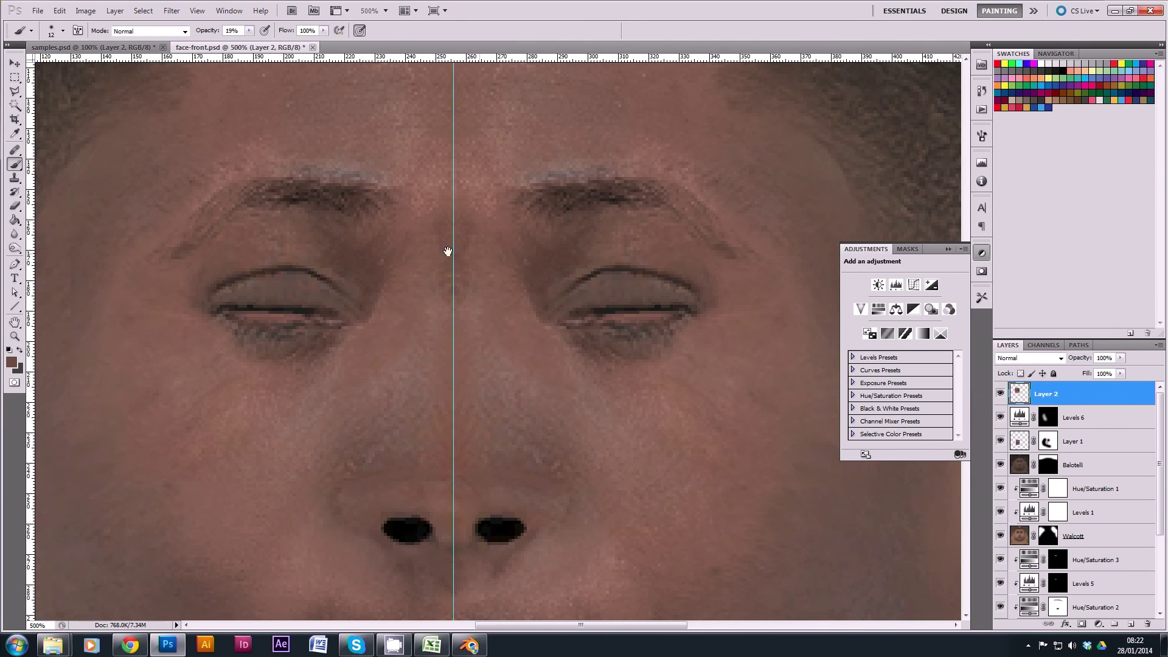
{"action": "left_click_drag", "start_coordinate": [283, 211], "coordinate": [339, 227]}
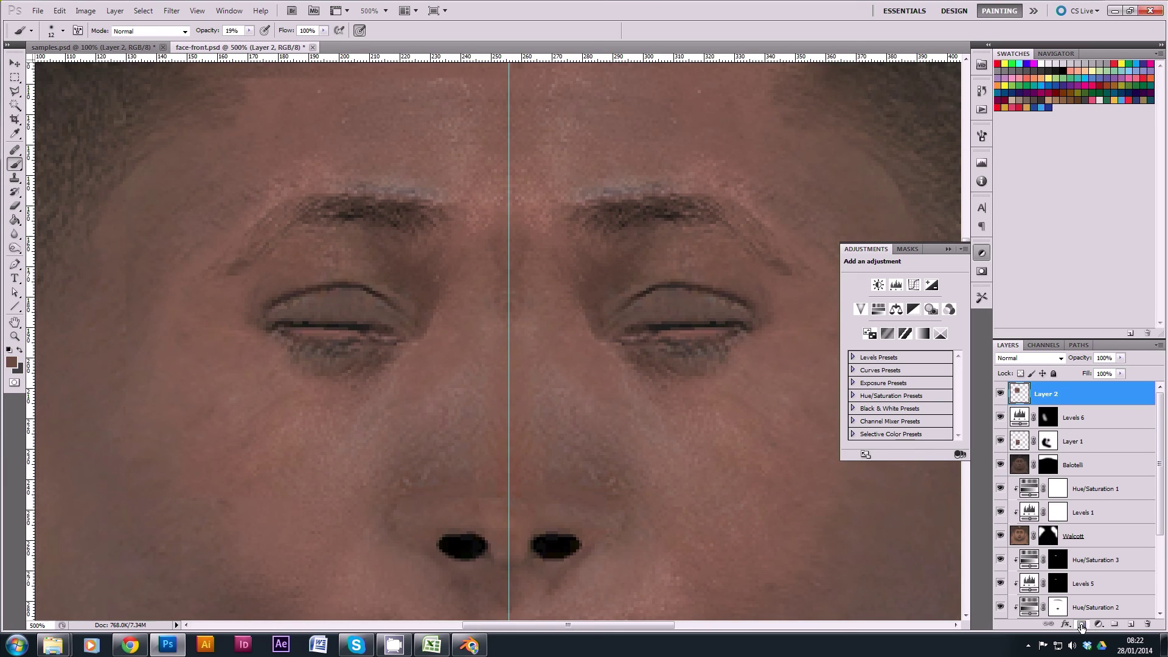
{"action": "left_click", "coordinate": [1081, 624]}
{"action": "right_click", "coordinate": [306, 200]}
{"action": "left_click_drag", "start_coordinate": [323, 212], "coordinate": [335, 214]}
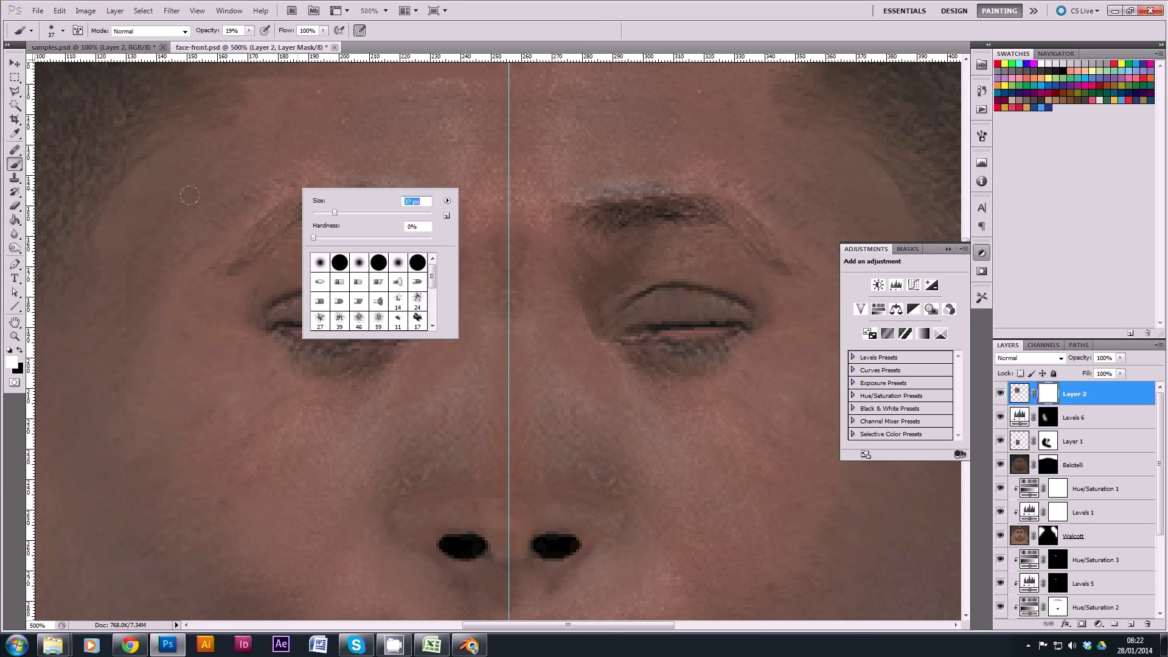
{"action": "key", "text": "Return"}
{"action": "key", "text": "x"}
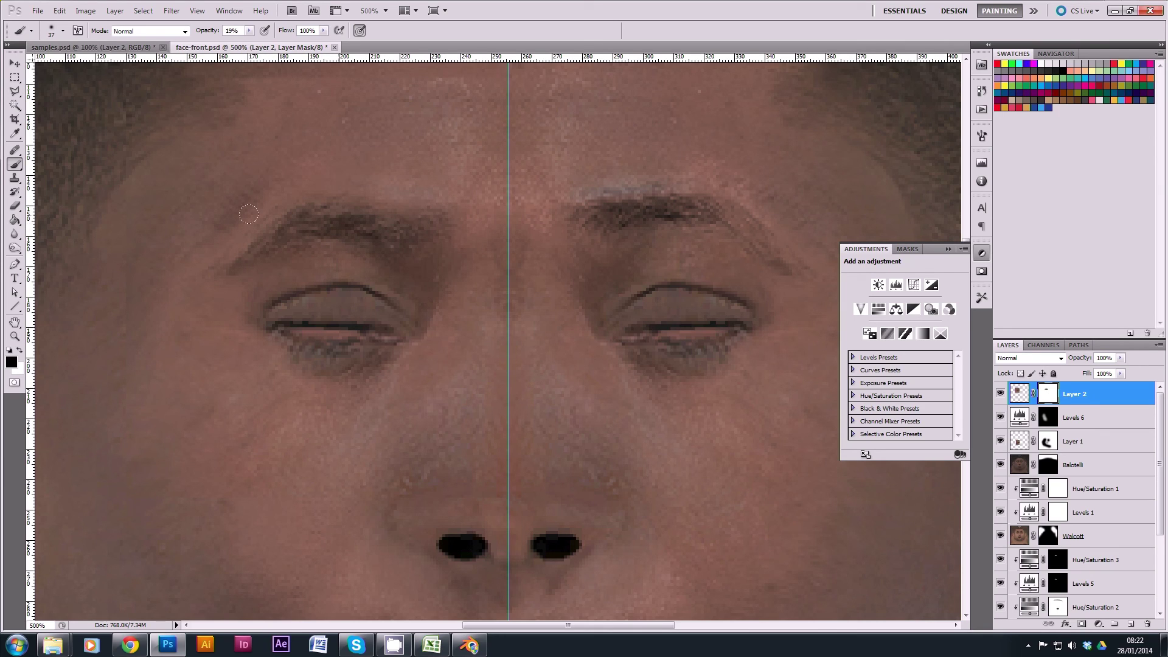
- Raise the brush opacity to 86% and mask out more of Layer 2 around the inner eye corner and nose bridge
{"action": "left_click", "coordinate": [1000, 395]}
{"action": "left_click", "coordinate": [999, 395]}
{"action": "left_click", "coordinate": [1000, 396]}
{"action": "left_click", "coordinate": [1000, 396]}
{"action": "left_click", "coordinate": [999, 395]}
{"action": "left_click_drag", "start_coordinate": [248, 30], "coordinate": [293, 46]}
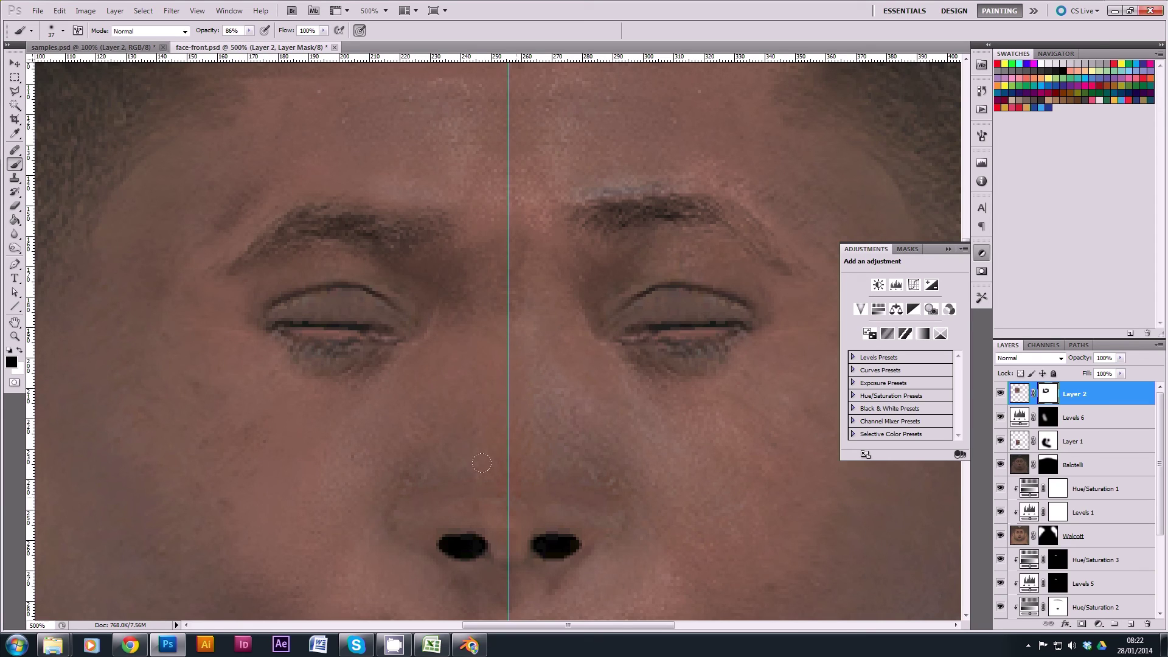
- Check the masked eye copy's blending by repeatedly hiding and showing Layer 2
{"action": "left_click", "coordinate": [999, 394]}
{"action": "left_click", "coordinate": [1000, 394]}
{"action": "left_click", "coordinate": [999, 394]}
{"action": "left_click", "coordinate": [999, 395]}
{"action": "left_click", "coordinate": [999, 394]}
{"action": "left_click", "coordinate": [999, 394]}
{"action": "left_click", "coordinate": [999, 394]}
{"action": "left_click", "coordinate": [1000, 394]}
{"action": "left_click", "coordinate": [999, 394]}
{"action": "left_click", "coordinate": [999, 394]}
{"action": "left_click", "coordinate": [999, 394]}
{"action": "left_click", "coordinate": [999, 394]}
{"action": "left_click", "coordinate": [999, 394]}
- On the Martial layer's mask, paint white beneath the eye in the image's right half with a soft 16 px brush at 86% opacity
{"action": "scroll", "coordinate": [1108, 520], "scroll_direction": "down", "scroll_amount": 3}
{"action": "left_click", "coordinate": [1089, 584]}
{"action": "right_click", "coordinate": [753, 460]}
{"action": "left_click_drag", "start_coordinate": [756, 447], "coordinate": [744, 447]}
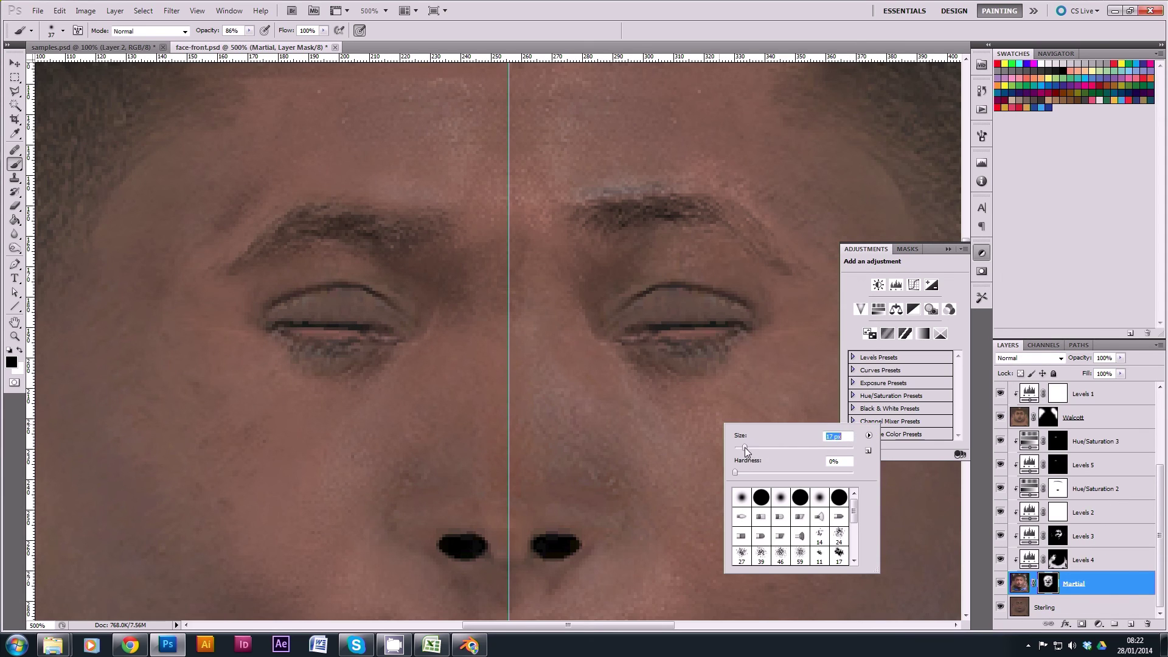
{"action": "left_click", "coordinate": [20, 349]}
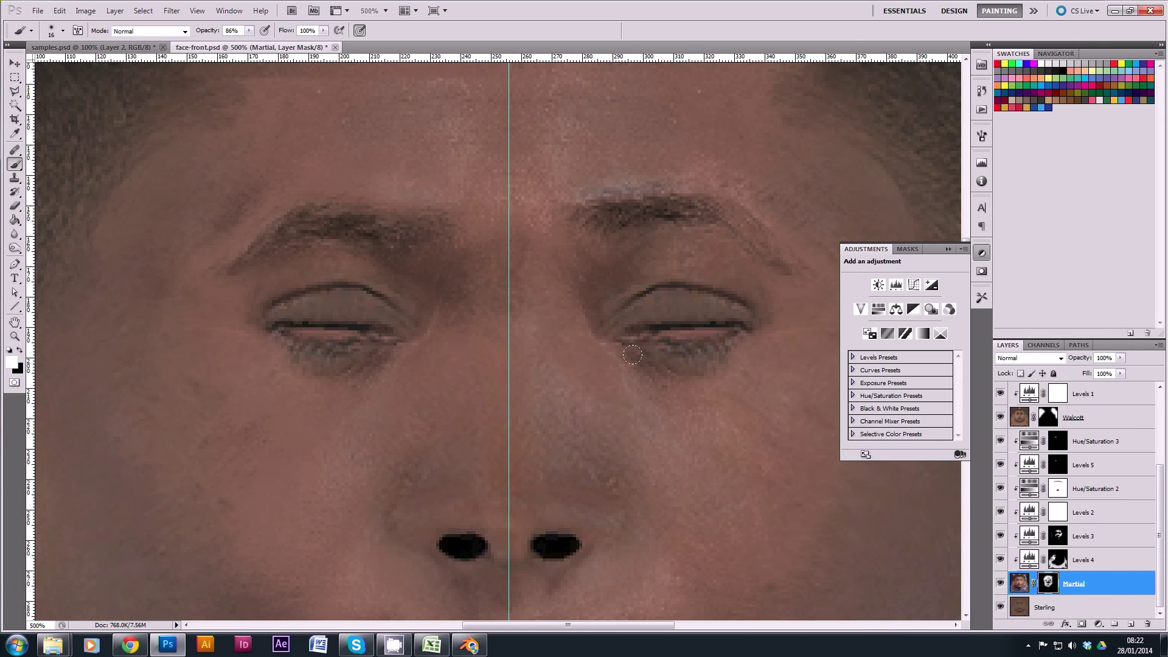
{"action": "left_click_drag", "start_coordinate": [649, 356], "coordinate": [756, 329]}
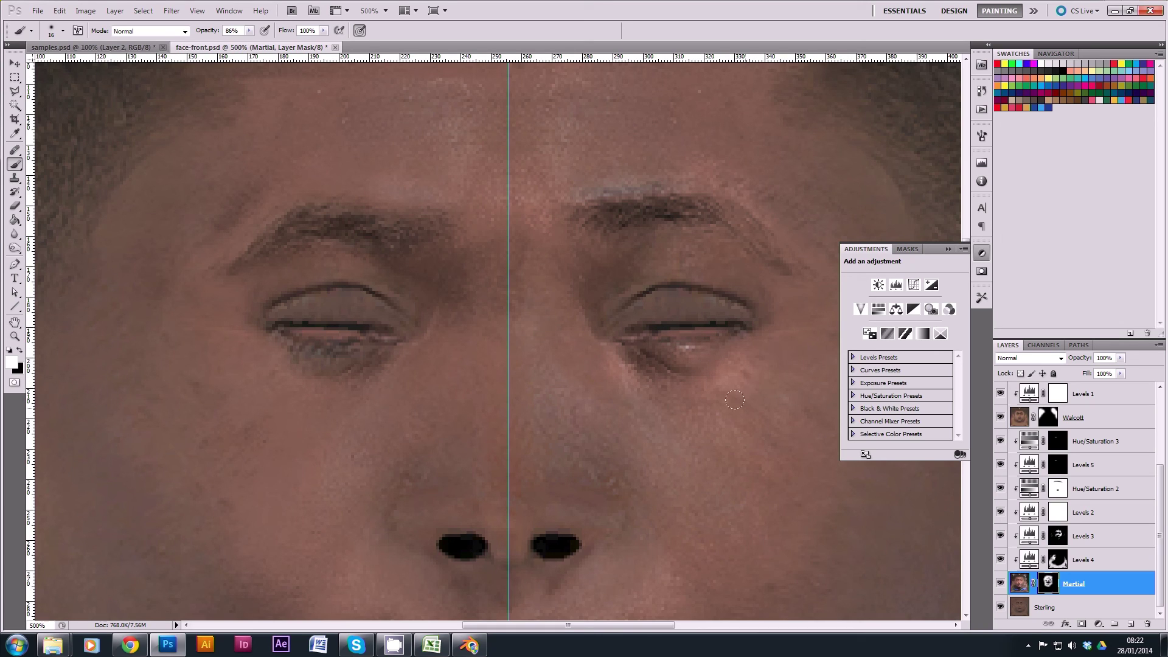
- Blend the revealed Martial skin into the cheek below that eye using a 31 px brush at 16% opacity
{"action": "key", "text": "1"}
{"action": "key", "text": "6"}
{"action": "right_click", "coordinate": [715, 399]}
{"action": "left_click_drag", "start_coordinate": [761, 437], "coordinate": [765, 438]}
{"action": "key", "text": "Return"}
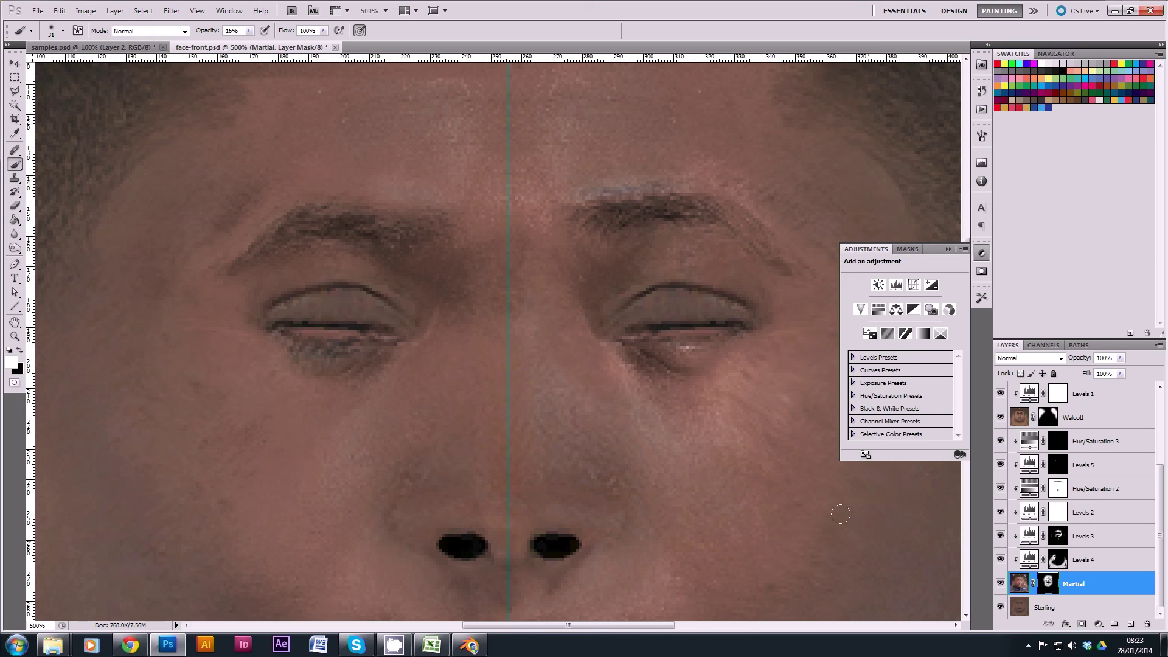
- On Layer 2's mask, paint black beneath the eye in the image's left half with the 31 px brush at 16% opacity
{"action": "scroll", "coordinate": [1088, 456], "scroll_direction": "up", "scroll_amount": 5}
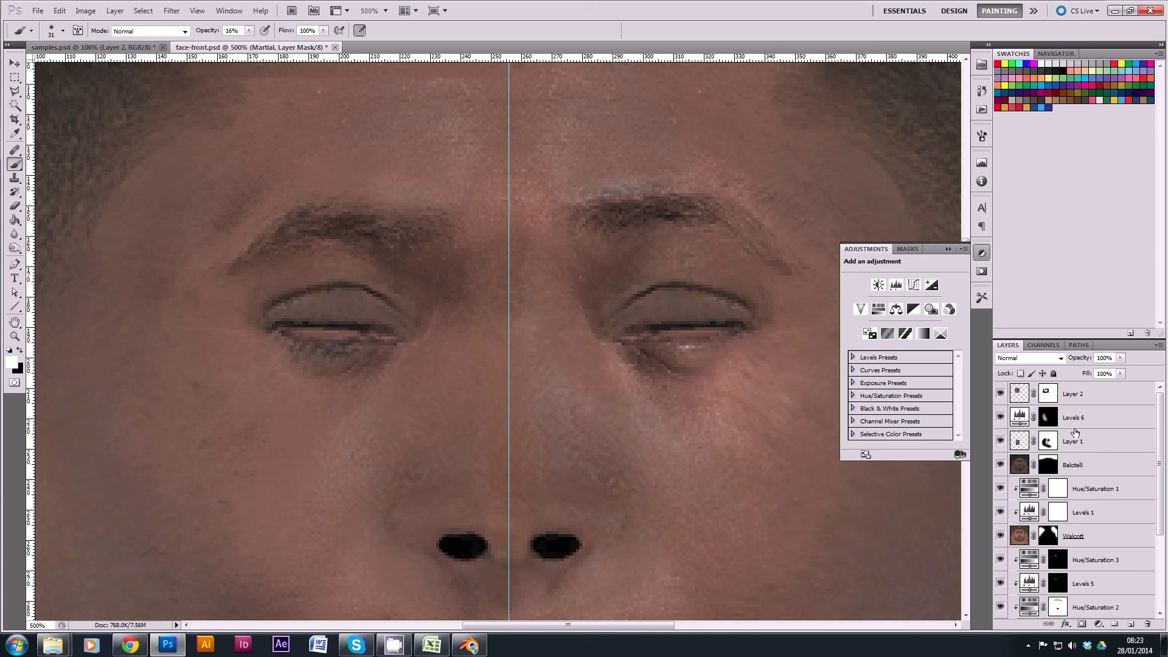
{"action": "left_click", "coordinate": [1048, 392]}
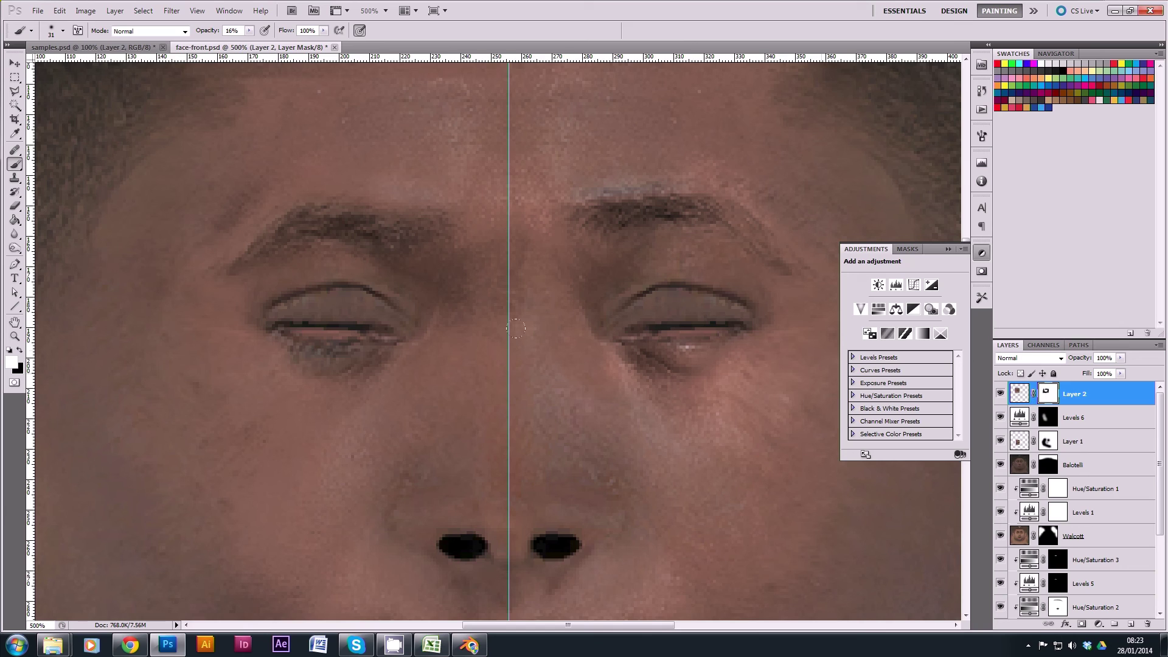
{"action": "left_click", "coordinate": [21, 351]}
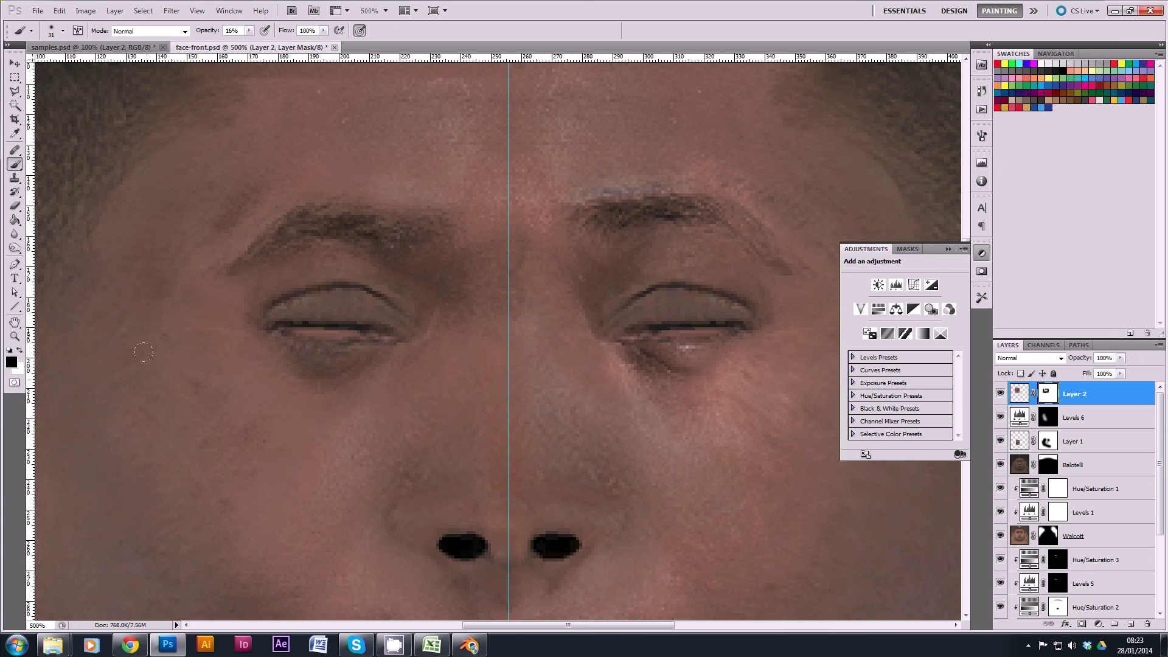
{"action": "double_click", "coordinate": [14, 336]}
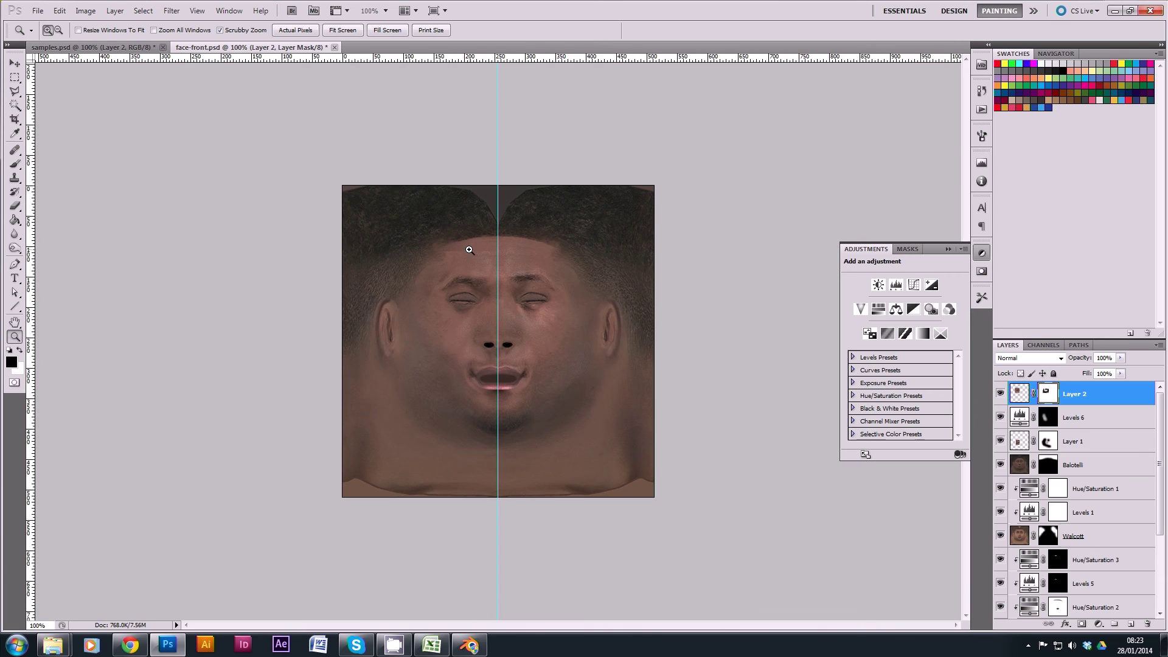
{"action": "left_click", "coordinate": [469, 249]}
{"action": "left_click", "coordinate": [488, 277]}
- Save a D3D/DDS copy over face.dds in the Martial folder, using DXT5 interpolated alpha with generated MIP maps
{"action": "key", "text": "ctrl+shift+s"}
{"action": "left_click", "coordinate": [510, 375]}
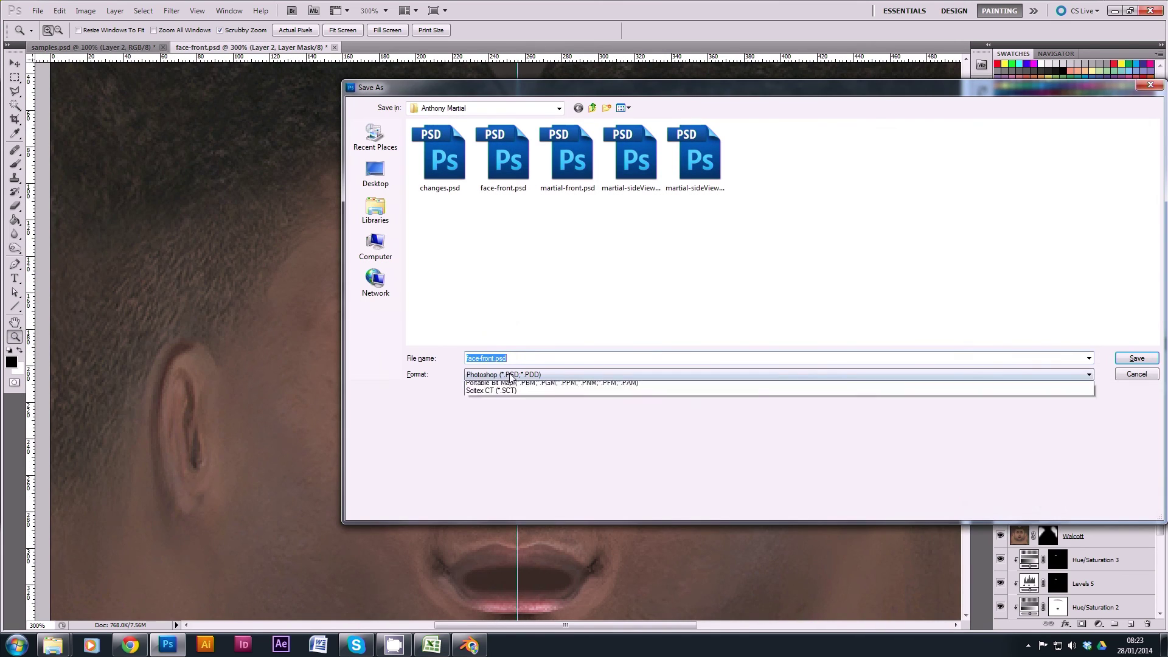
{"action": "left_click", "coordinate": [511, 418]}
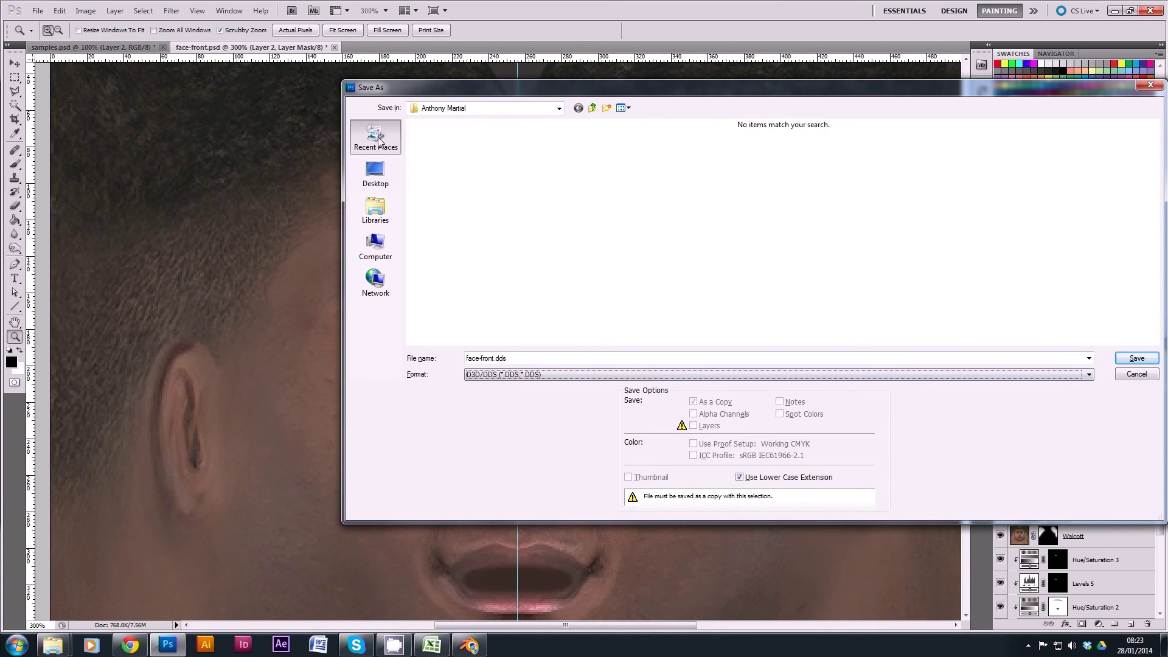
{"action": "left_click", "coordinate": [378, 140]}
{"action": "double_click", "coordinate": [447, 140]}
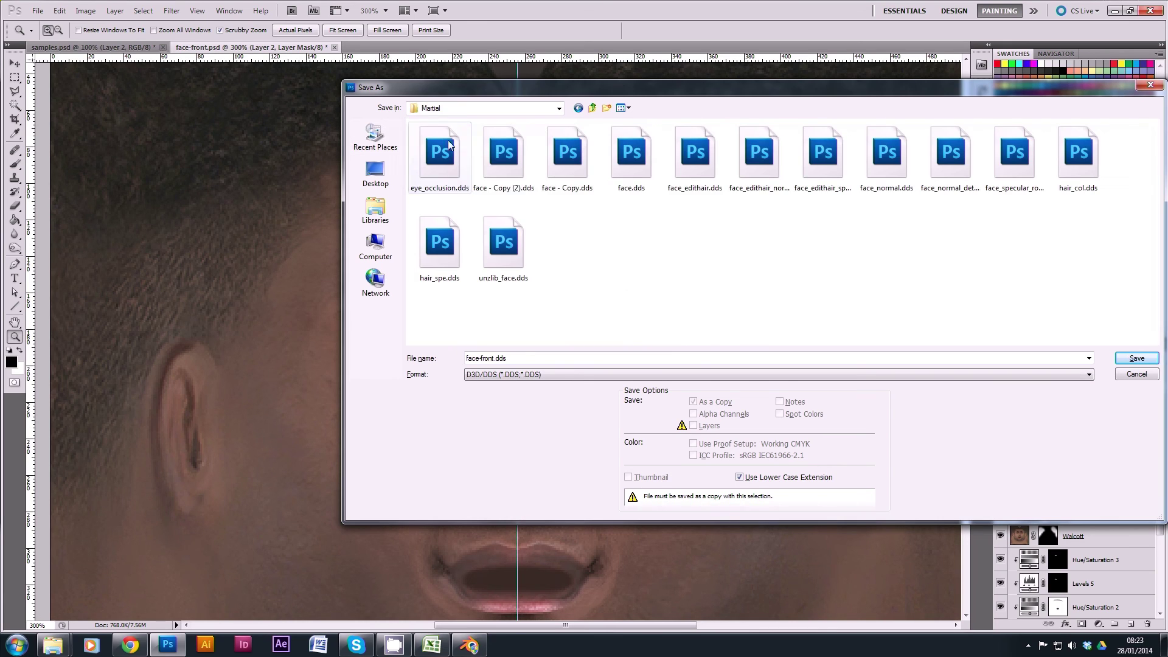
{"action": "double_click", "coordinate": [616, 166]}
{"action": "key", "text": "Return"}
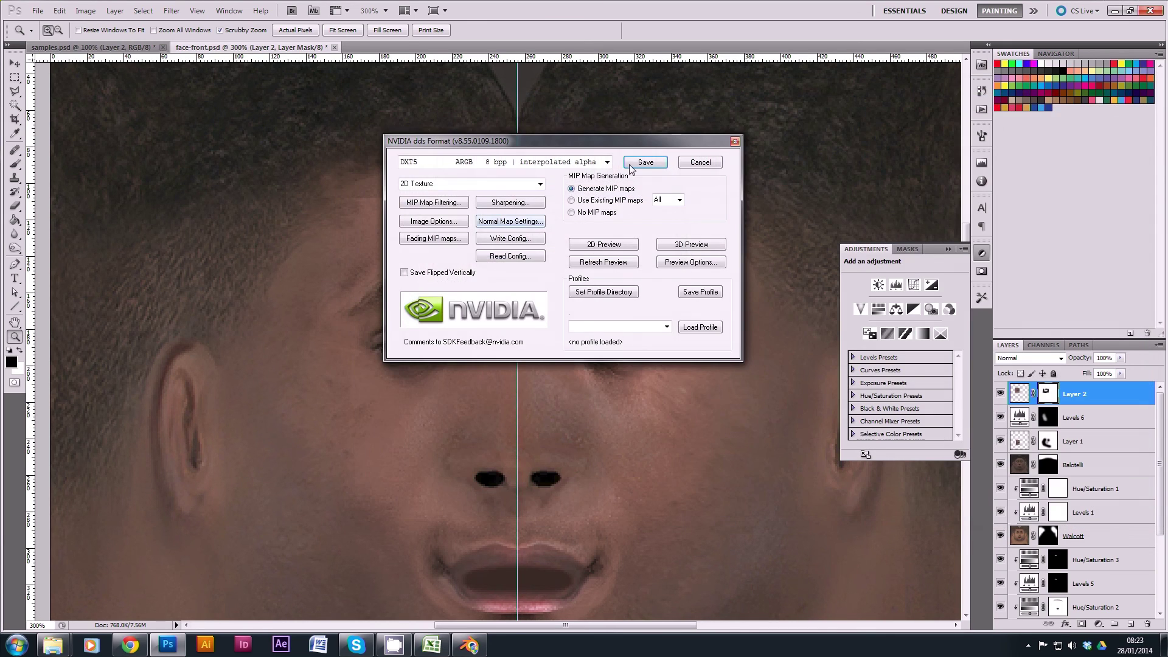
{"action": "left_click", "coordinate": [645, 162]}
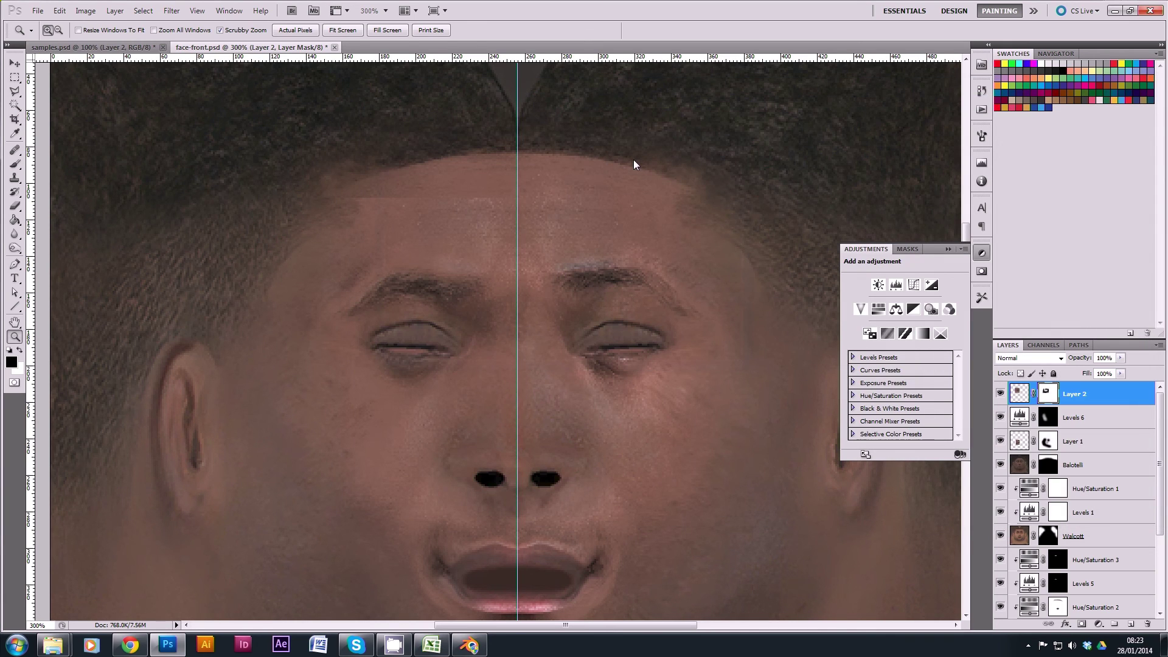
- Switch to Blender, reload the face.dds image, and inspect the updated texture on the head from afar and up close
{"action": "left_click", "coordinate": [470, 644]}
{"action": "left_click", "coordinate": [572, 625]}
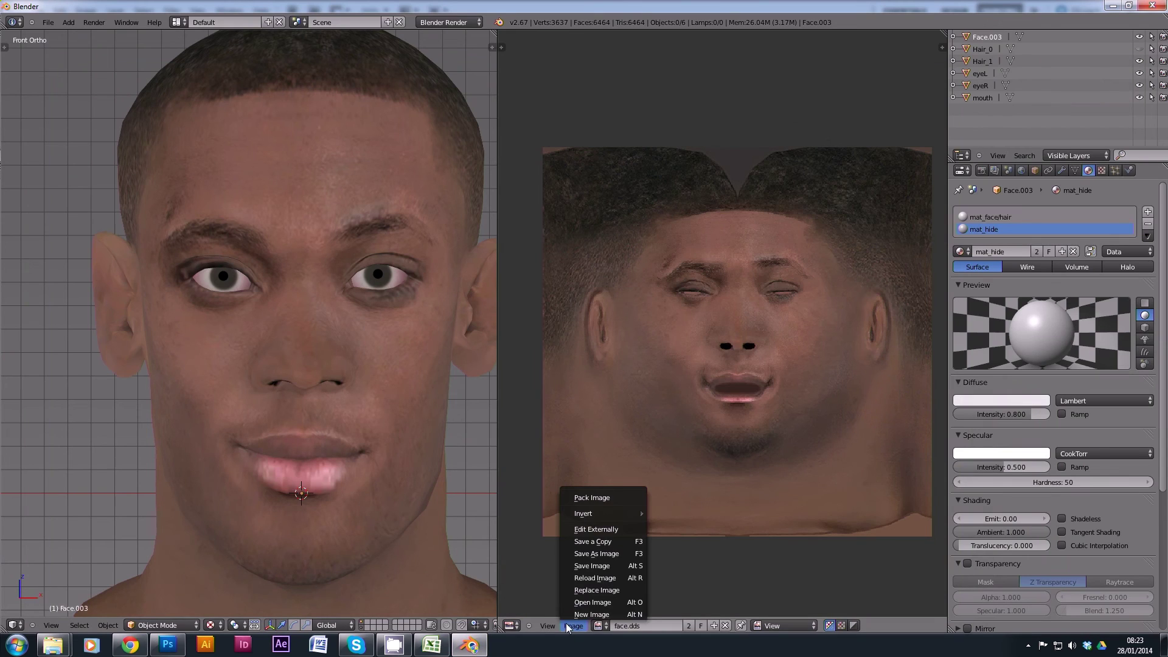
{"action": "left_click", "coordinate": [593, 580]}
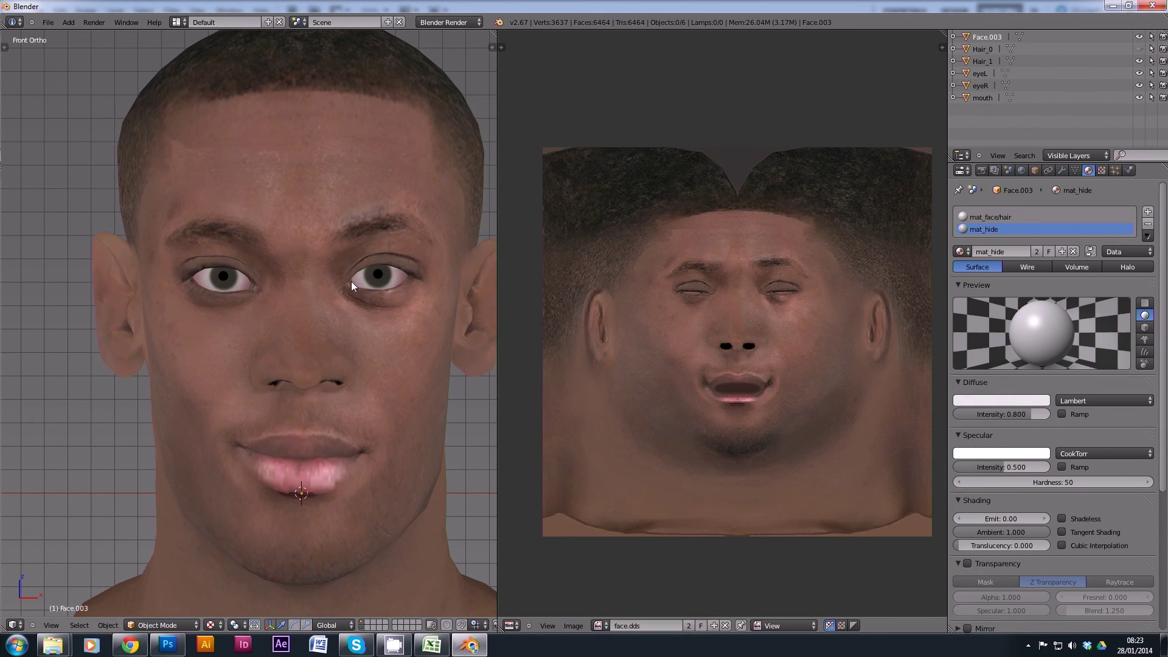
{"action": "scroll", "coordinate": [359, 273], "scroll_direction": "down", "scroll_amount": 8}
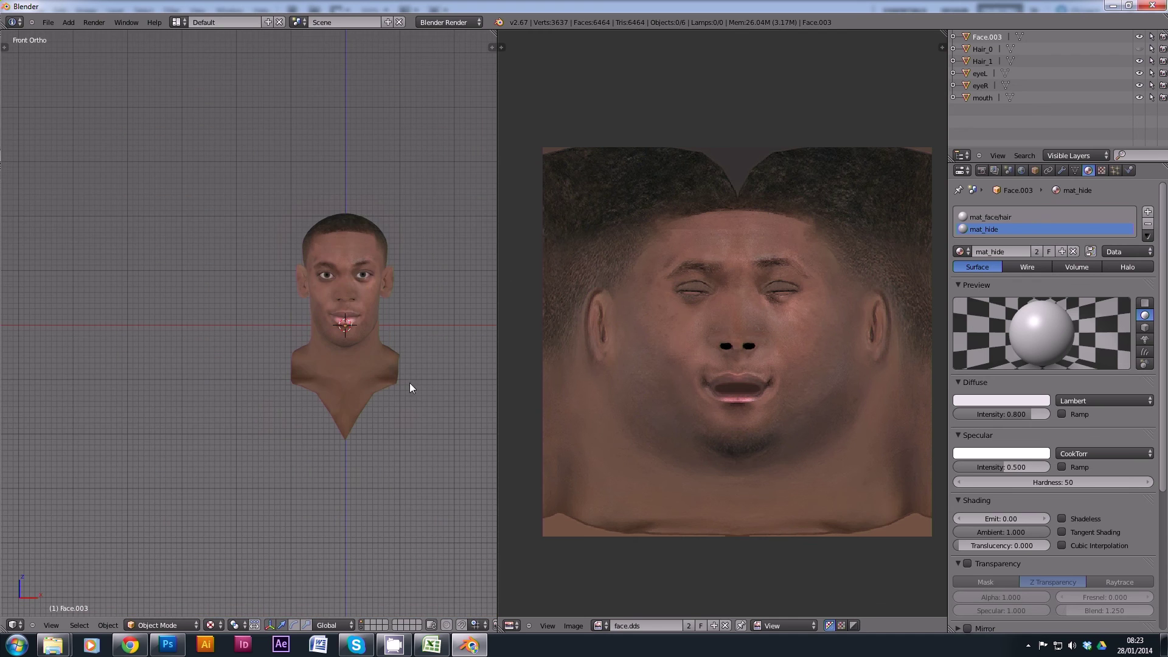
{"action": "scroll", "coordinate": [340, 259], "scroll_direction": "up", "scroll_amount": 12}
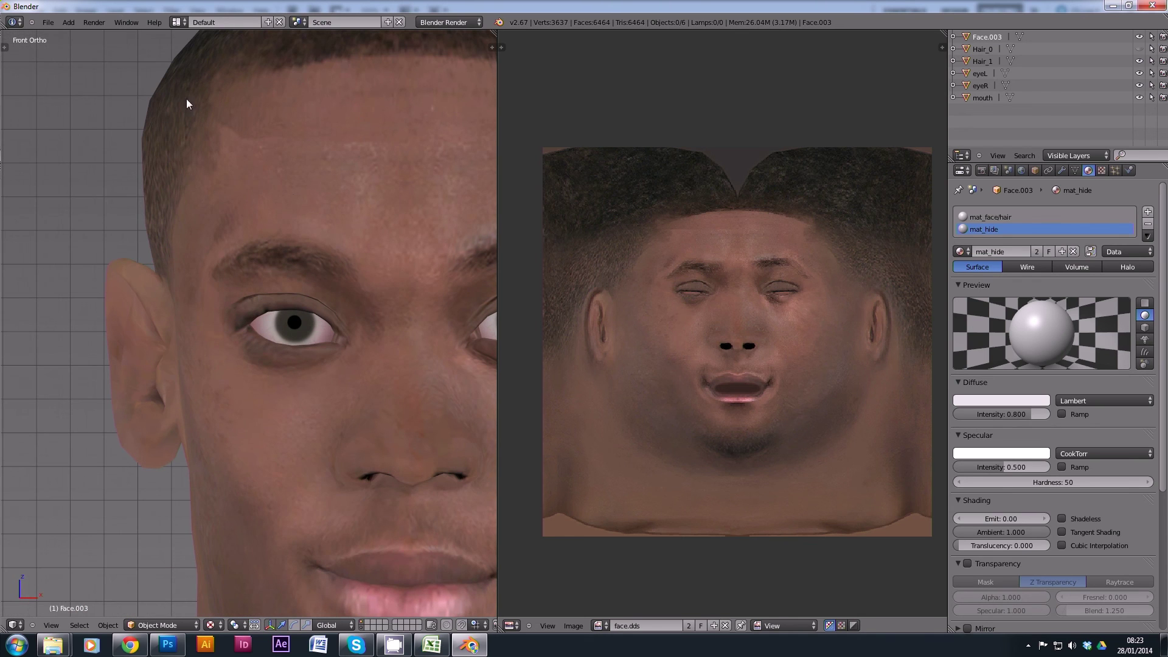
- Return to Photoshop and mask out Layer 2's edge across the forehead with a soft 57 px black brush at 100% opacity, comparing the layer hidden and shown
{"action": "left_click", "coordinate": [168, 644]}
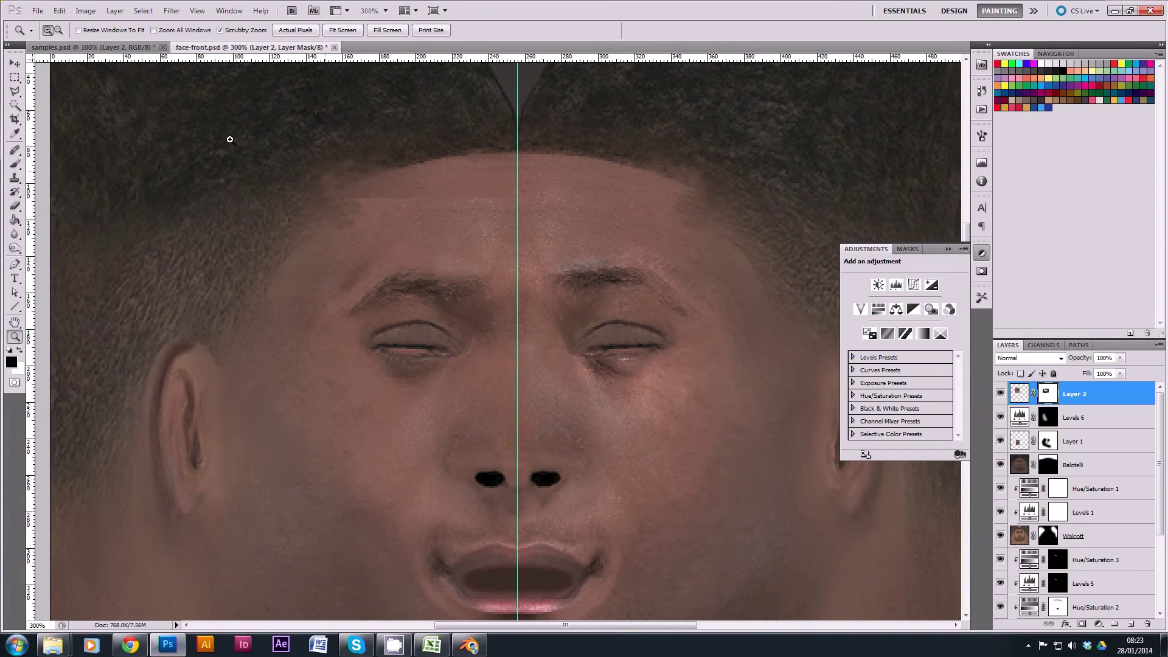
{"action": "left_click", "coordinate": [15, 164]}
{"action": "right_click", "coordinate": [426, 212]}
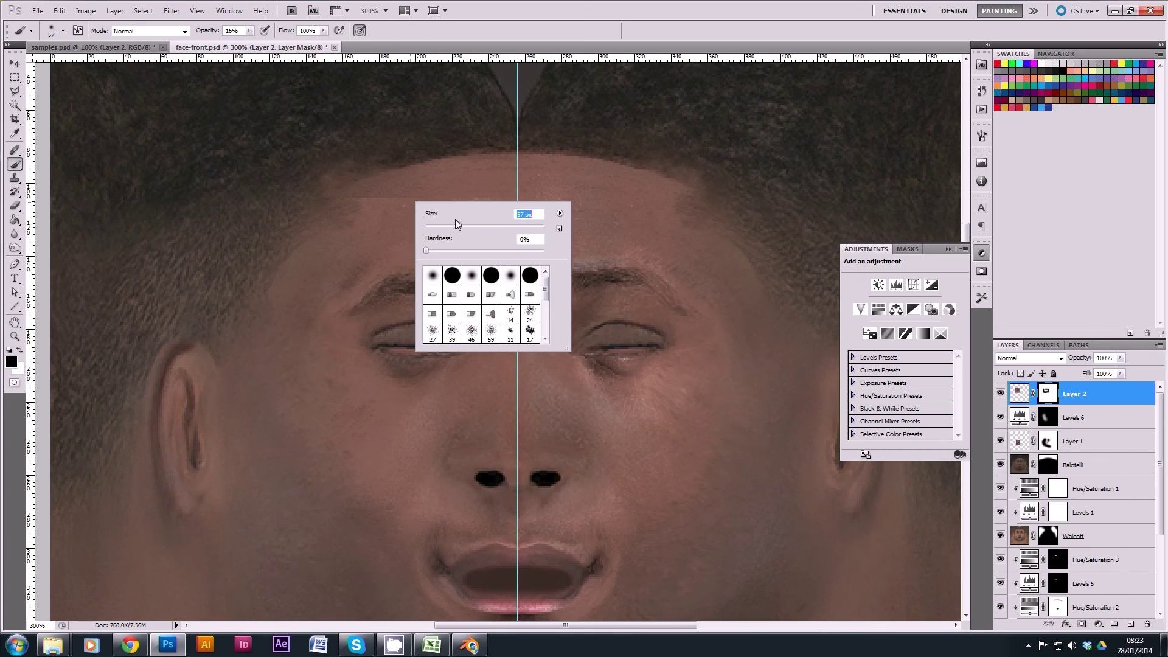
{"action": "key", "text": "Escape"}
{"action": "key", "text": "0"}
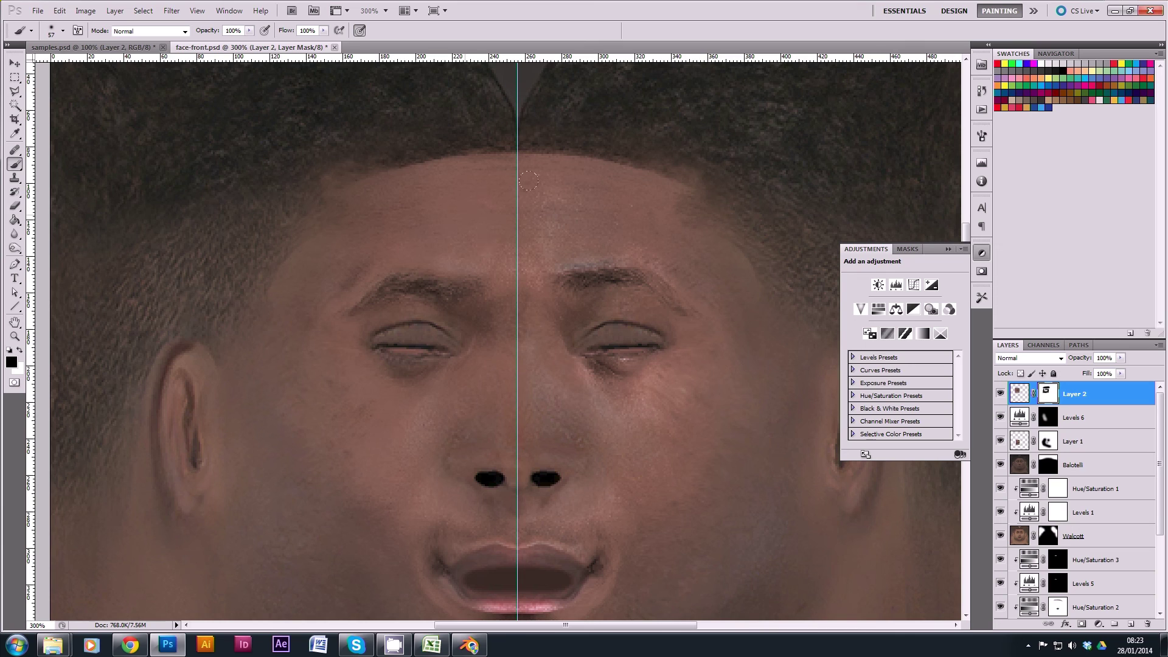
{"action": "left_click", "coordinate": [999, 394]}
{"action": "left_click", "coordinate": [1000, 394]}
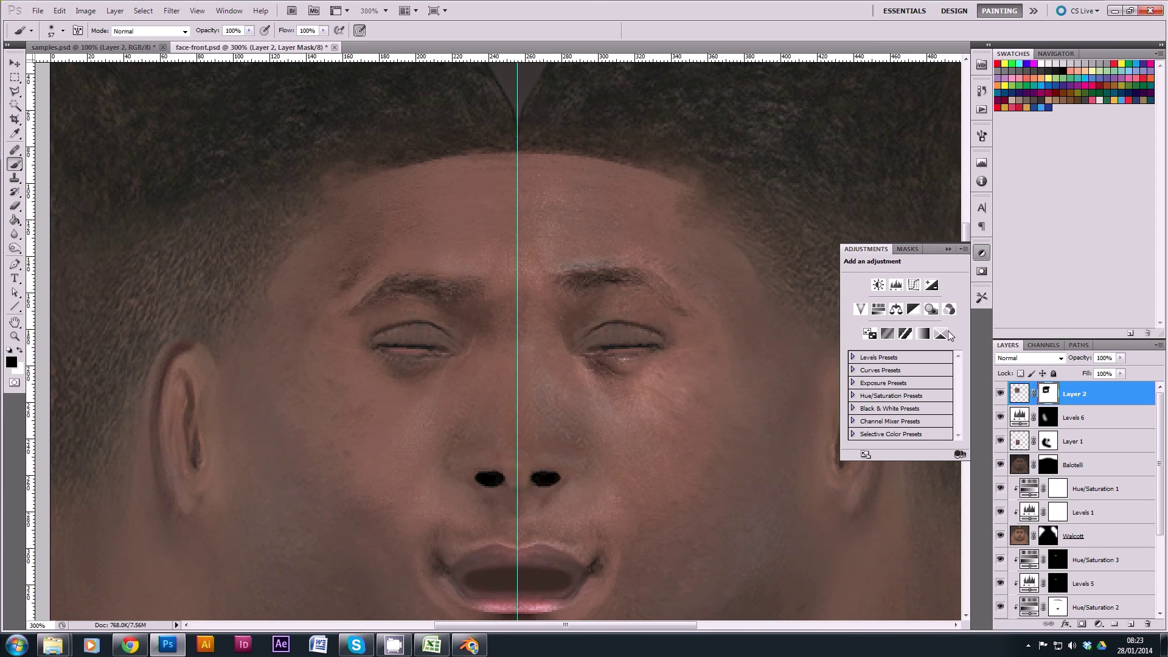
{"action": "left_click", "coordinate": [1000, 394]}
{"action": "left_click", "coordinate": [1000, 394]}
- Select a rectangular forehead area in the image's left half, ending at the centre guide, and copy it to a new layer
{"action": "key", "text": "z"}
{"action": "left_click", "coordinate": [604, 268]}
{"action": "left_click", "coordinate": [594, 266]}
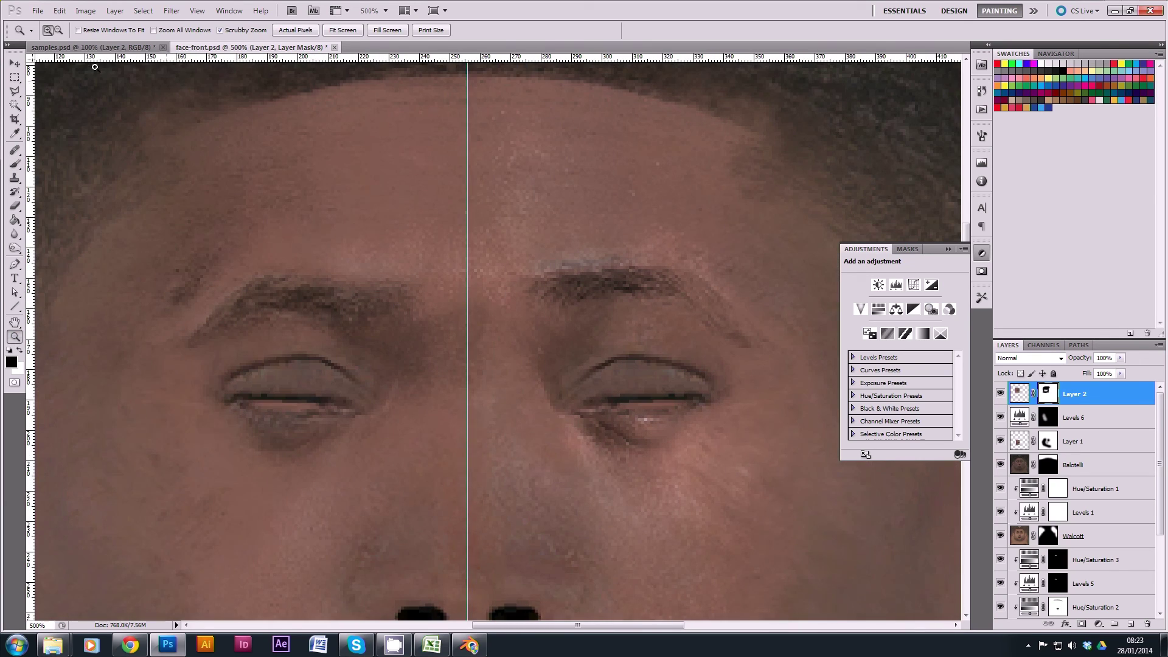
{"action": "left_click", "coordinate": [15, 77]}
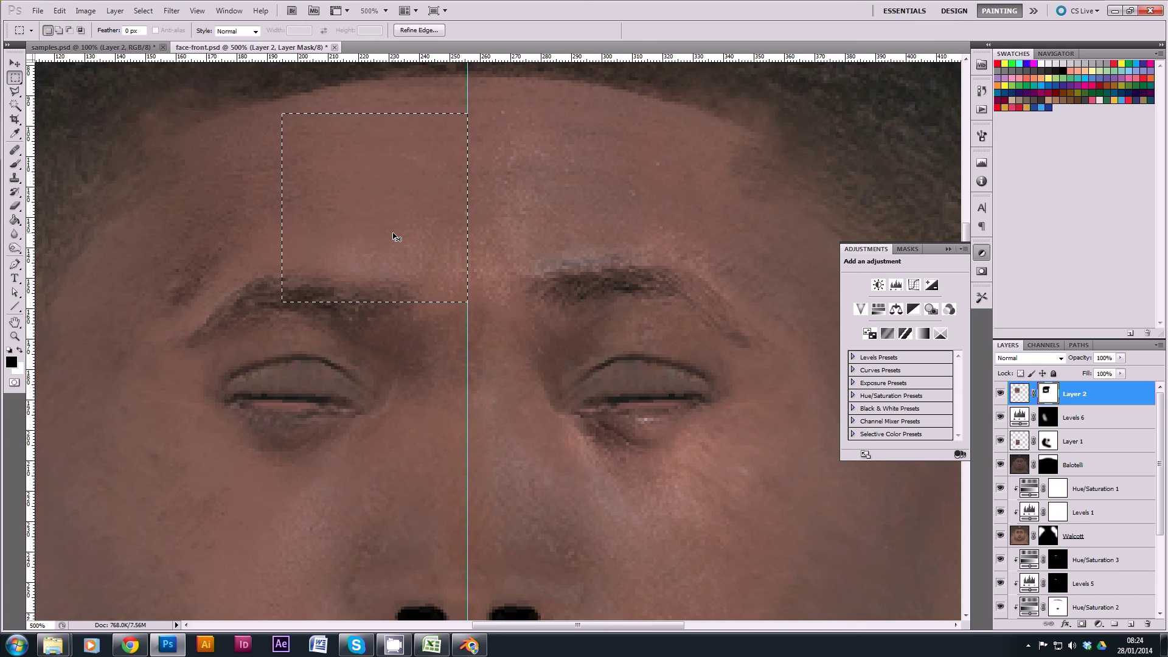
{"action": "key", "text": "ctrl+j"}
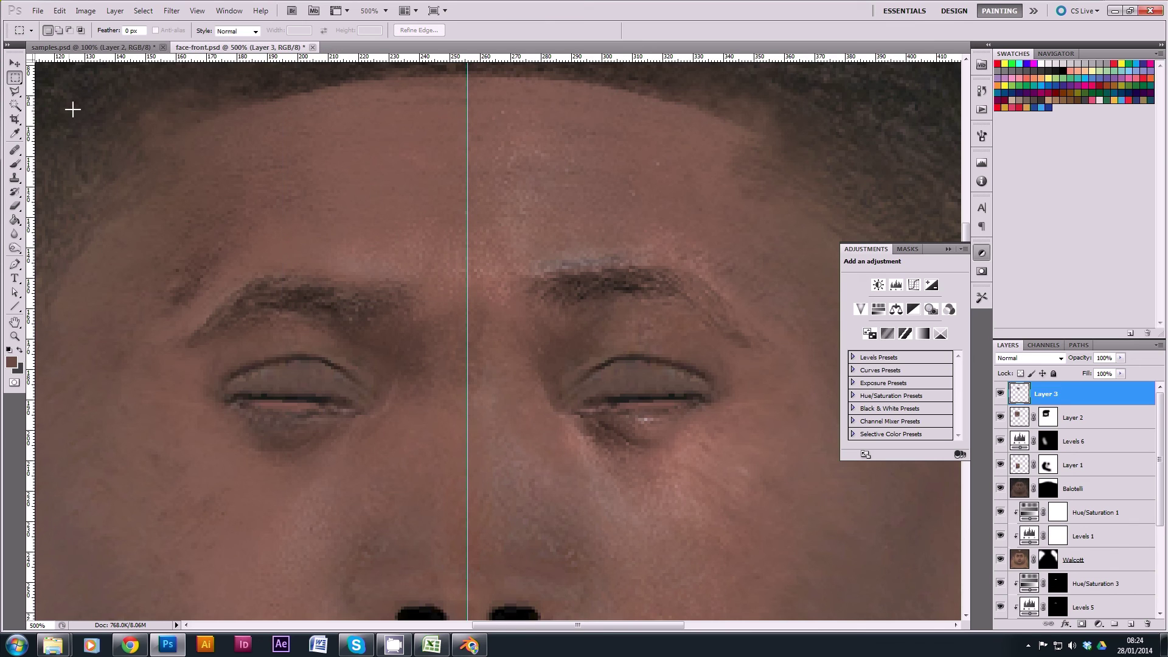
- Move the forehead copy to the opposite half, flip it horizontally, and align its inner edge with the centre guide
{"action": "left_click", "coordinate": [16, 64]}
{"action": "left_click_drag", "start_coordinate": [331, 176], "coordinate": [557, 175]}
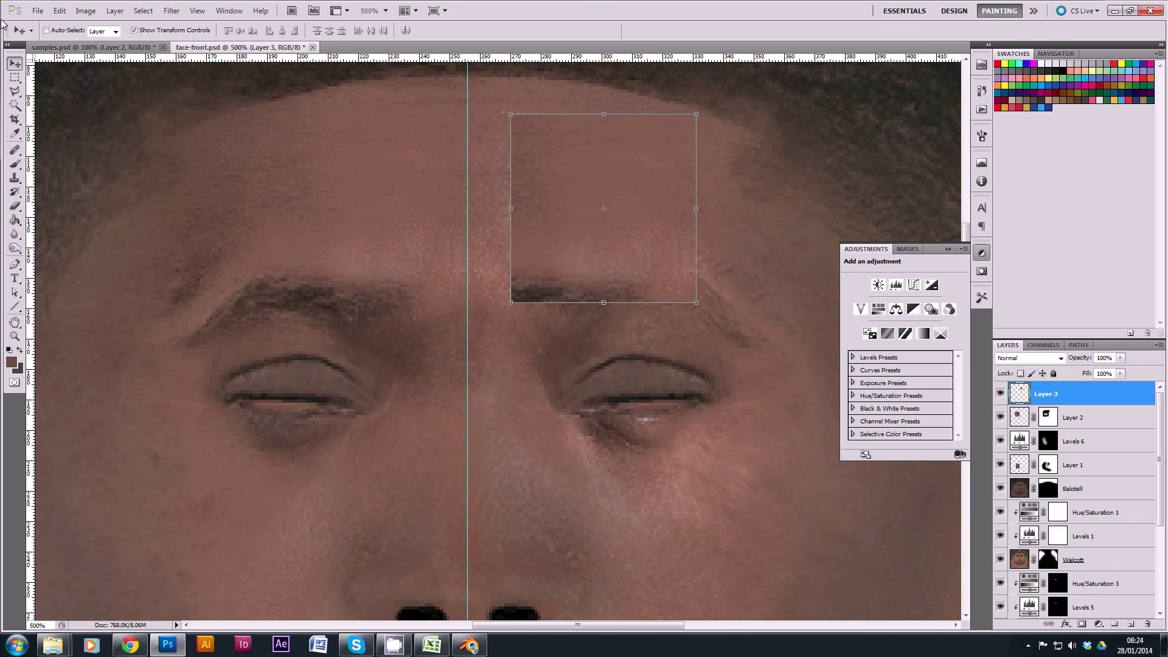
{"action": "left_click", "coordinate": [59, 10]}
{"action": "mouse_move", "coordinate": [122, 247]}
{"action": "left_click", "coordinate": [322, 375]}
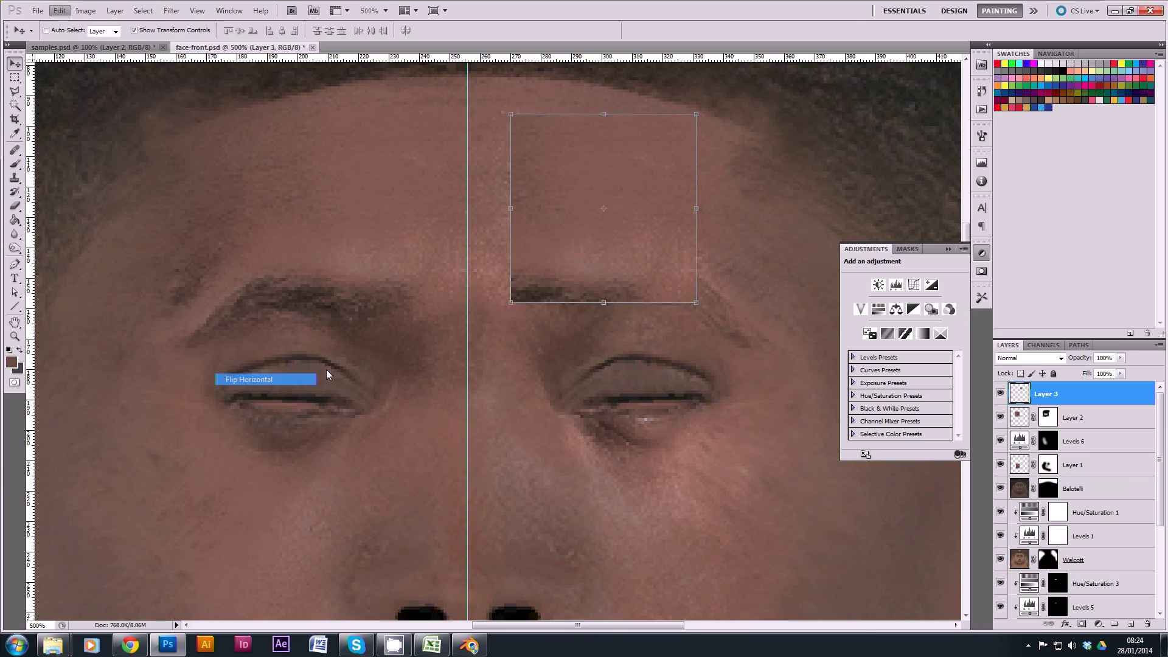
{"action": "left_click_drag", "start_coordinate": [614, 252], "coordinate": [571, 254]}
- Add a mask to Layer 3 and paint out its outer edge and eyebrow overlap with a soft 57 px black brush at 100% opacity
{"action": "left_click", "coordinate": [999, 394]}
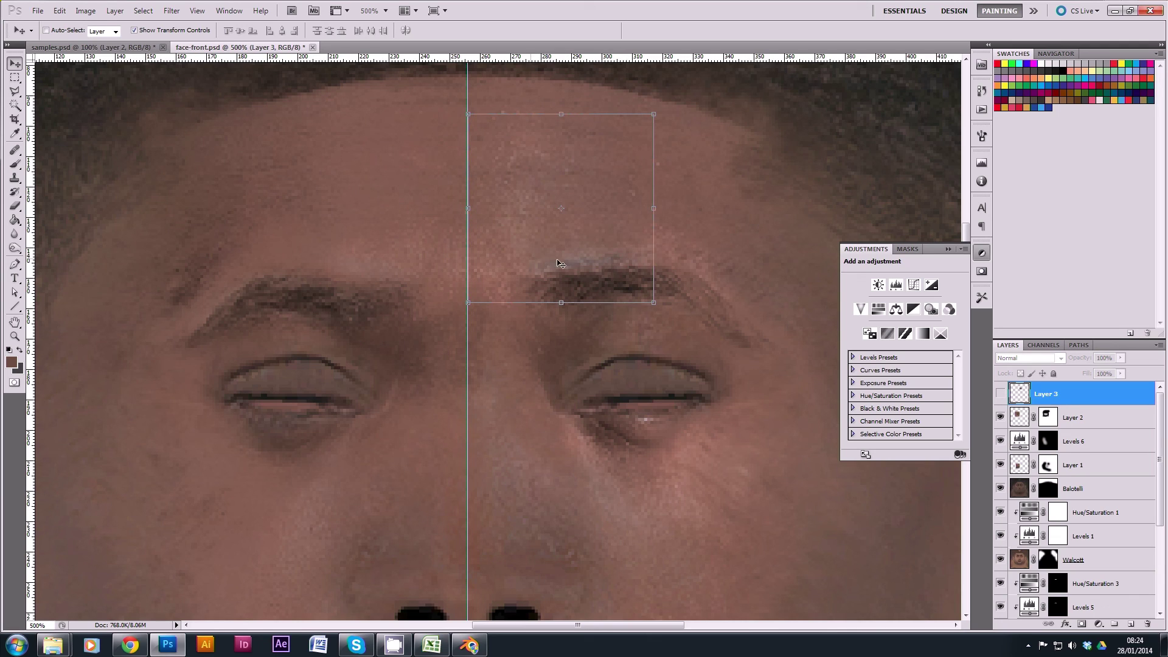
{"action": "scroll", "coordinate": [1111, 563], "scroll_direction": "down", "scroll_amount": 3}
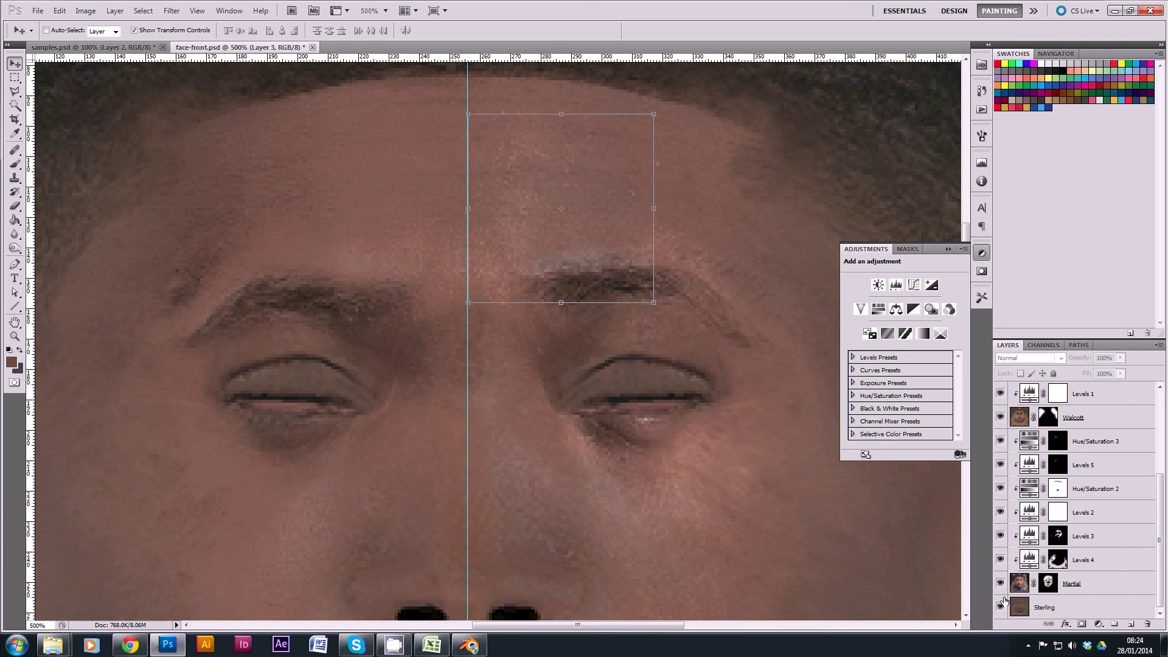
{"action": "left_click", "coordinate": [1023, 609]}
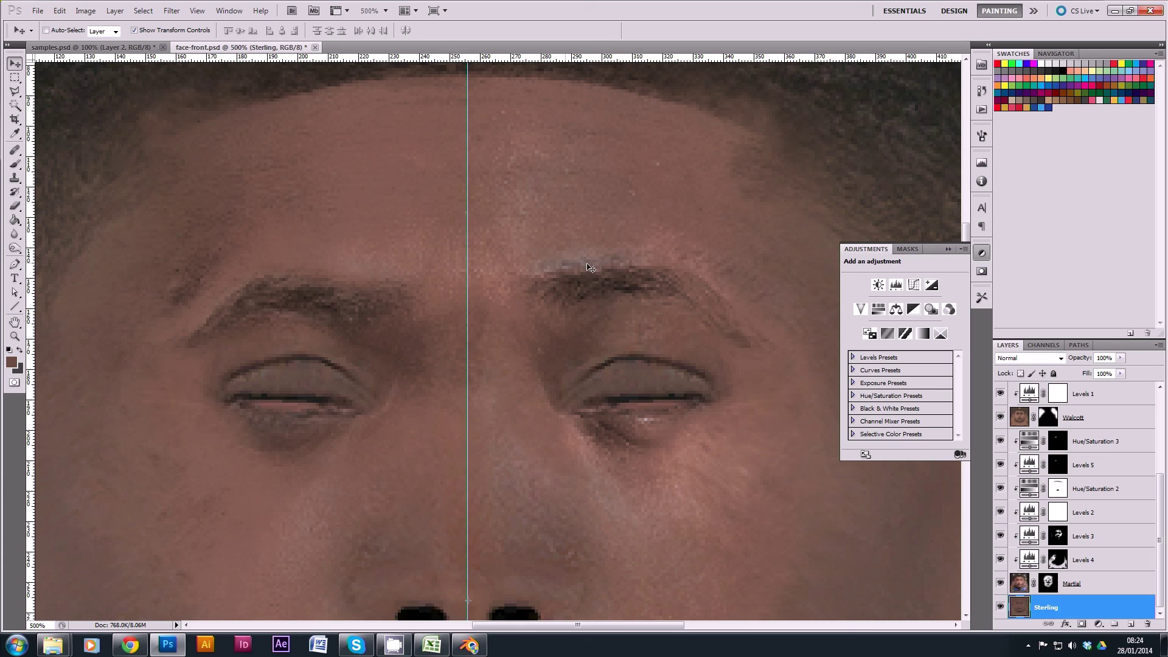
{"action": "scroll", "coordinate": [1038, 486], "scroll_direction": "up", "scroll_amount": 3}
{"action": "left_click", "coordinate": [1049, 405]}
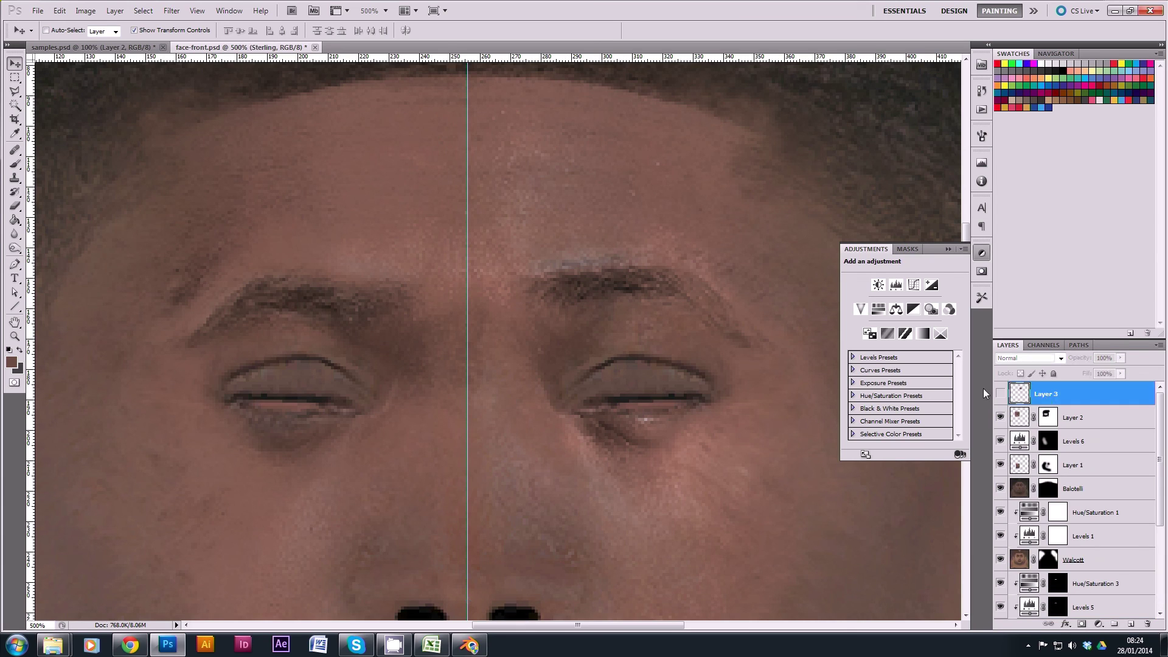
{"action": "left_click", "coordinate": [1000, 394]}
{"action": "left_click", "coordinate": [1081, 624]}
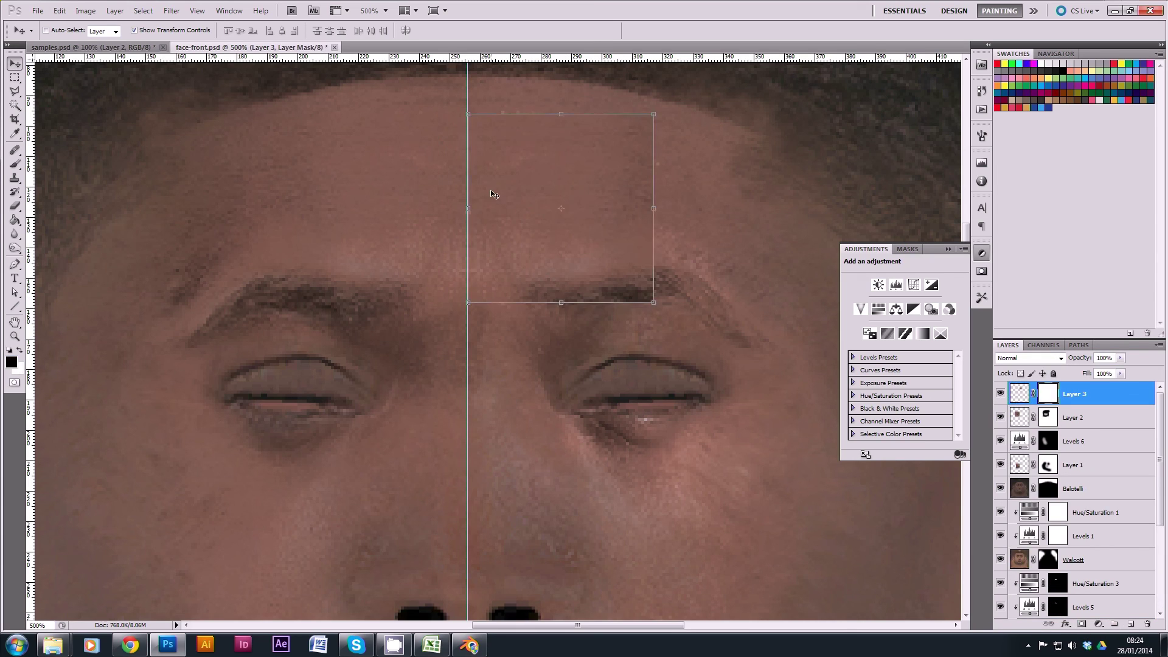
{"action": "key", "text": "d"}
{"action": "left_click", "coordinate": [15, 164]}
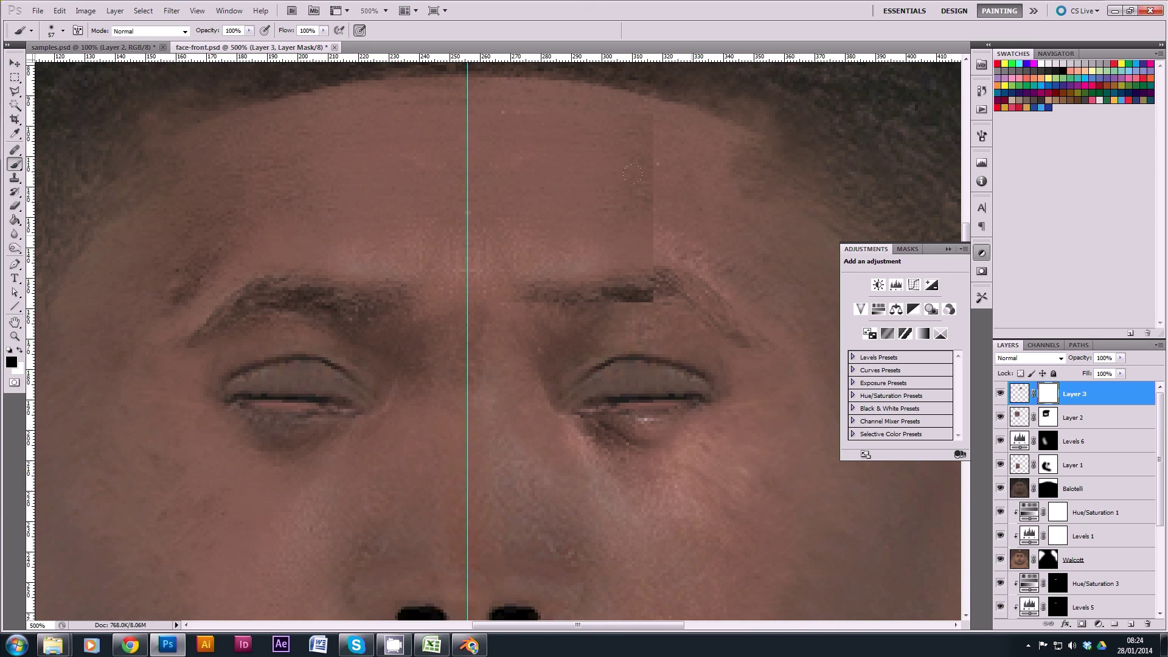
{"action": "left_click_drag", "start_coordinate": [645, 298], "coordinate": [628, 298]}
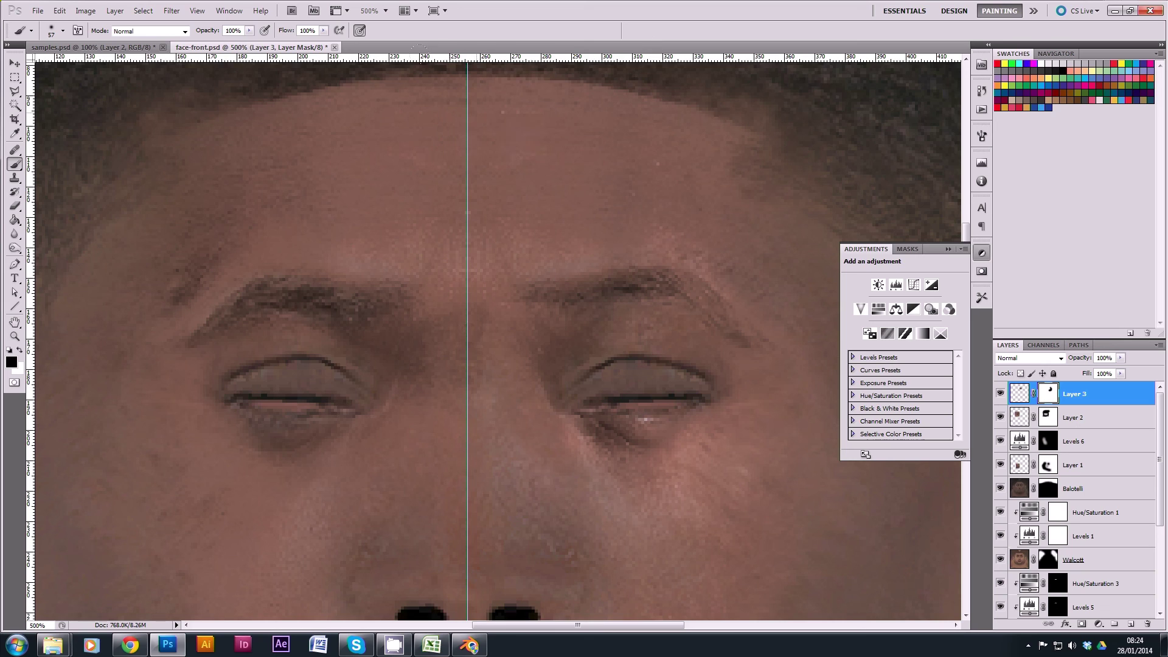
- Touch up Layer 3's mask near the inner eyebrow with a 30 px brush at 21% opacity, comparing the layer hidden and shown
{"action": "left_click", "coordinate": [1000, 393]}
{"action": "left_click", "coordinate": [1000, 393]}
{"action": "right_click", "coordinate": [670, 376]}
{"action": "left_click_drag", "start_coordinate": [706, 400], "coordinate": [697, 400]}
{"action": "left_click_drag", "start_coordinate": [249, 31], "coordinate": [200, 42]}
{"action": "left_click", "coordinate": [543, 297]}
{"action": "left_click", "coordinate": [999, 395]}
{"action": "left_click", "coordinate": [999, 394]}
{"action": "left_click", "coordinate": [999, 394]}
{"action": "left_click", "coordinate": [999, 394]}
{"action": "left_click", "coordinate": [999, 394]}
{"action": "left_click", "coordinate": [999, 394]}
- Hide the guides and check the whole face texture at 100% and 200% zoom
{"action": "double_click", "coordinate": [20, 336]}
{"action": "key", "text": "ctrl+semicolon"}
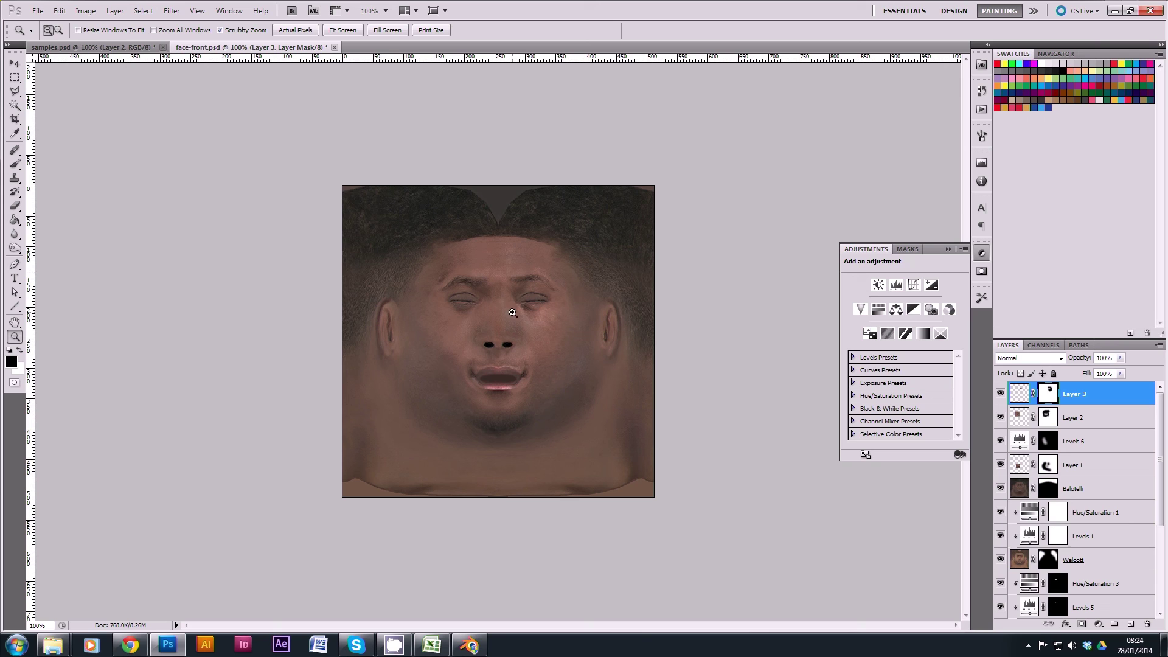
{"action": "left_click", "coordinate": [523, 325]}
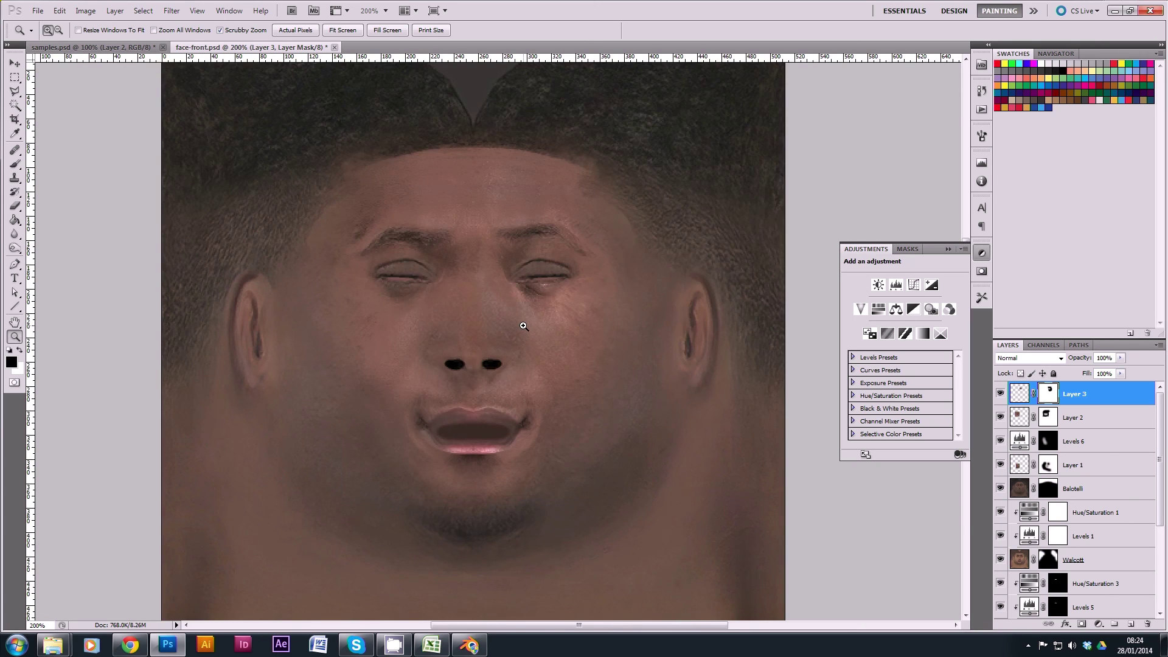
- Save the texture in D3D/DDS format over face.dds in the Martial folder
{"action": "key", "text": "ctrl+shift+s"}
{"action": "left_click", "coordinate": [375, 137]}
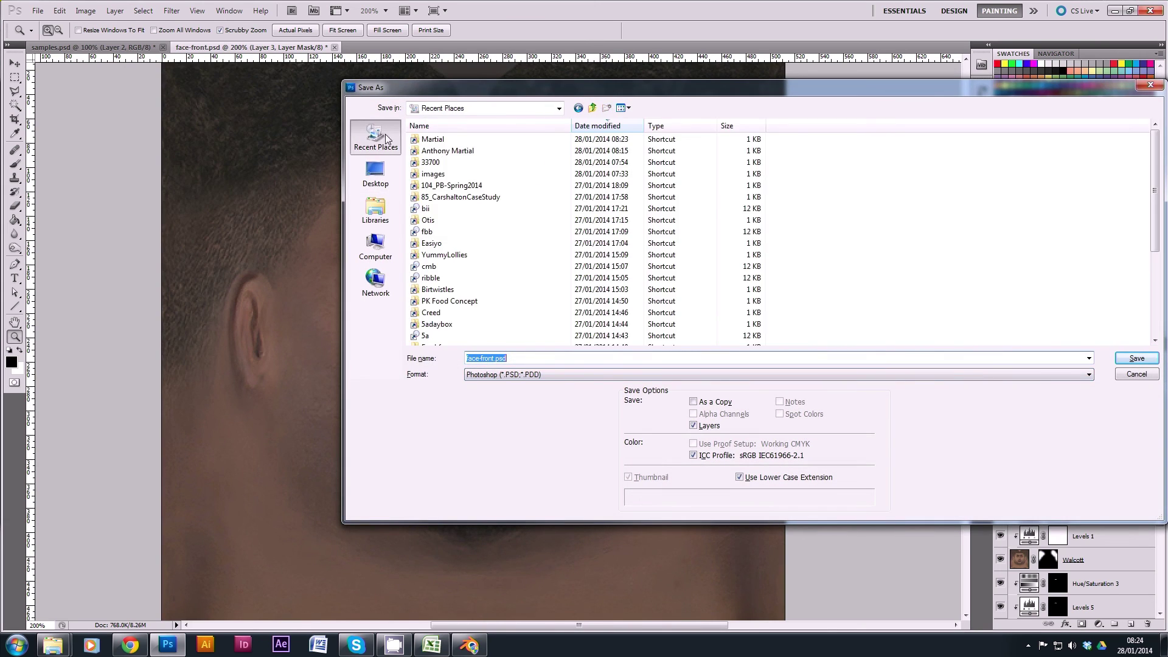
{"action": "double_click", "coordinate": [433, 135]}
{"action": "left_click", "coordinate": [535, 375]}
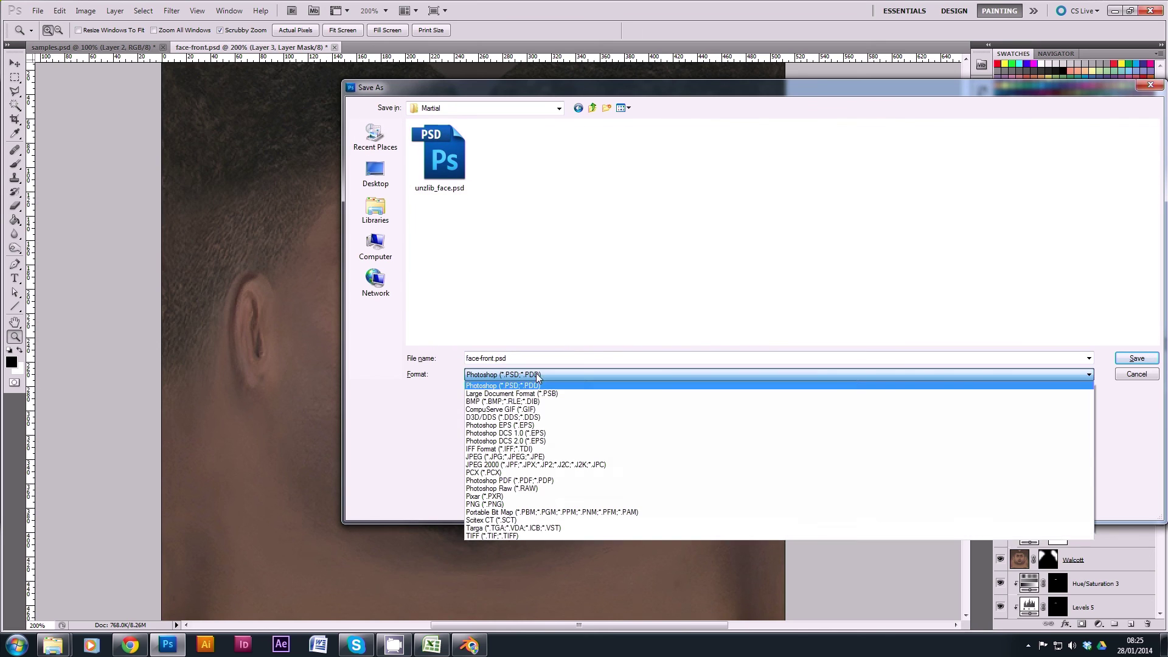
{"action": "left_click", "coordinate": [533, 419]}
{"action": "double_click", "coordinate": [631, 155]}
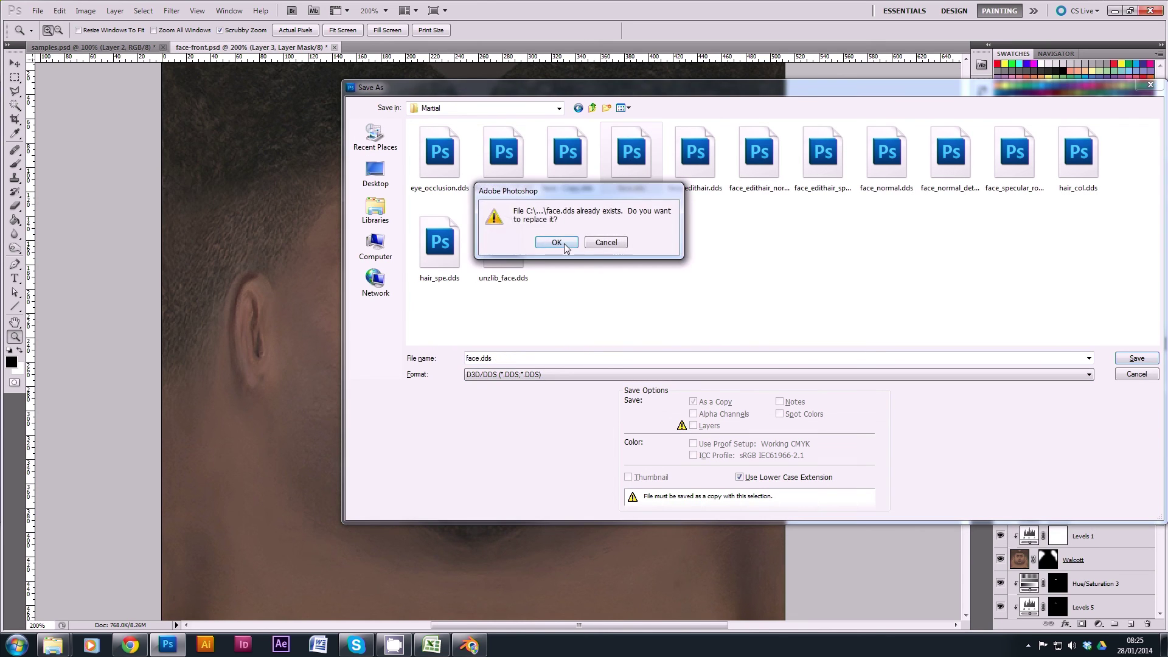
{"action": "left_click", "coordinate": [564, 243]}
{"action": "left_click", "coordinate": [646, 162]}
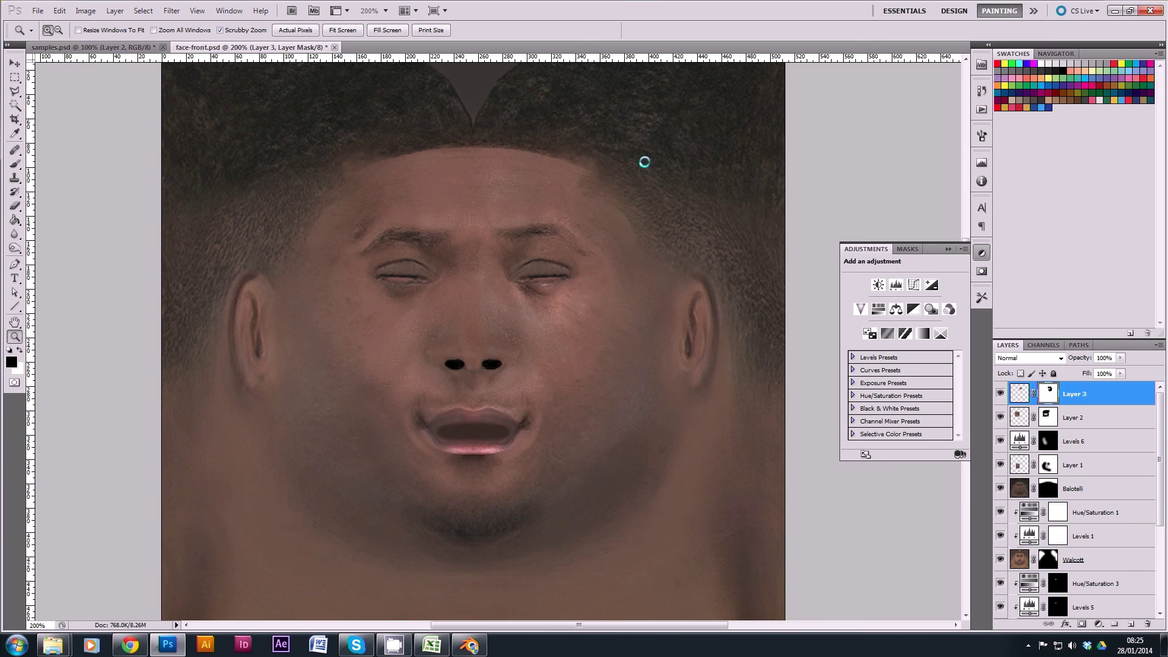
- Switch to Blender, reload the face.dds image, and inspect the head from the front, side and three-quarter angles
{"action": "left_click", "coordinate": [470, 646]}
{"action": "left_click", "coordinate": [572, 625]}
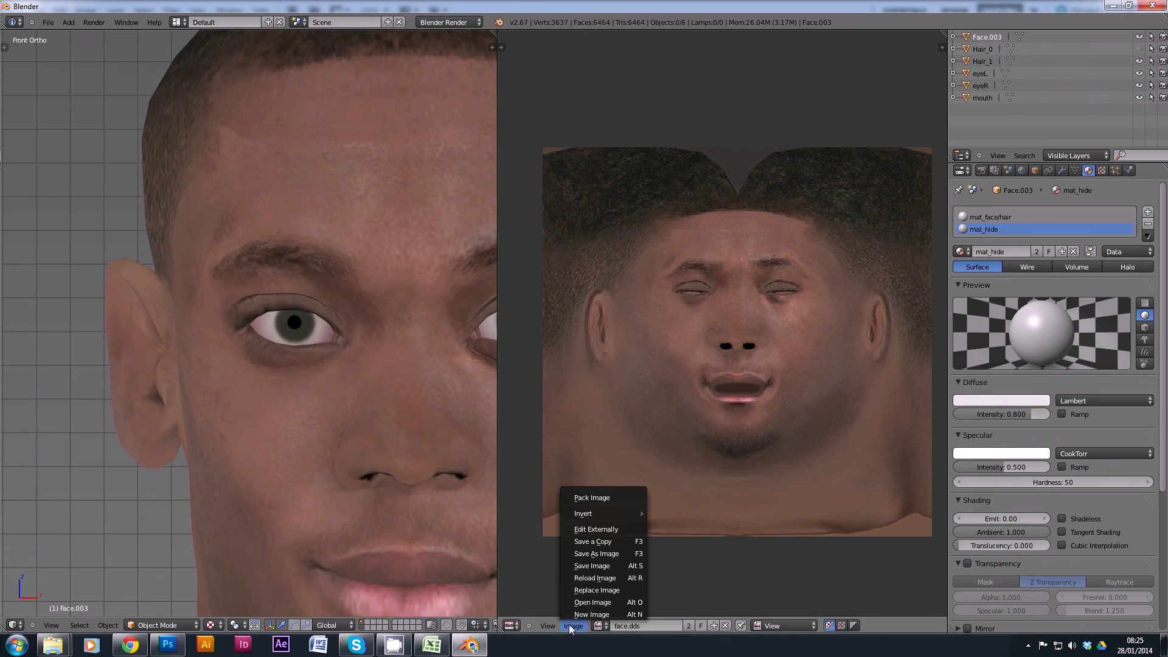
{"action": "left_click", "coordinate": [593, 578]}
{"action": "scroll", "coordinate": [352, 241], "scroll_direction": "down", "scroll_amount": 8}
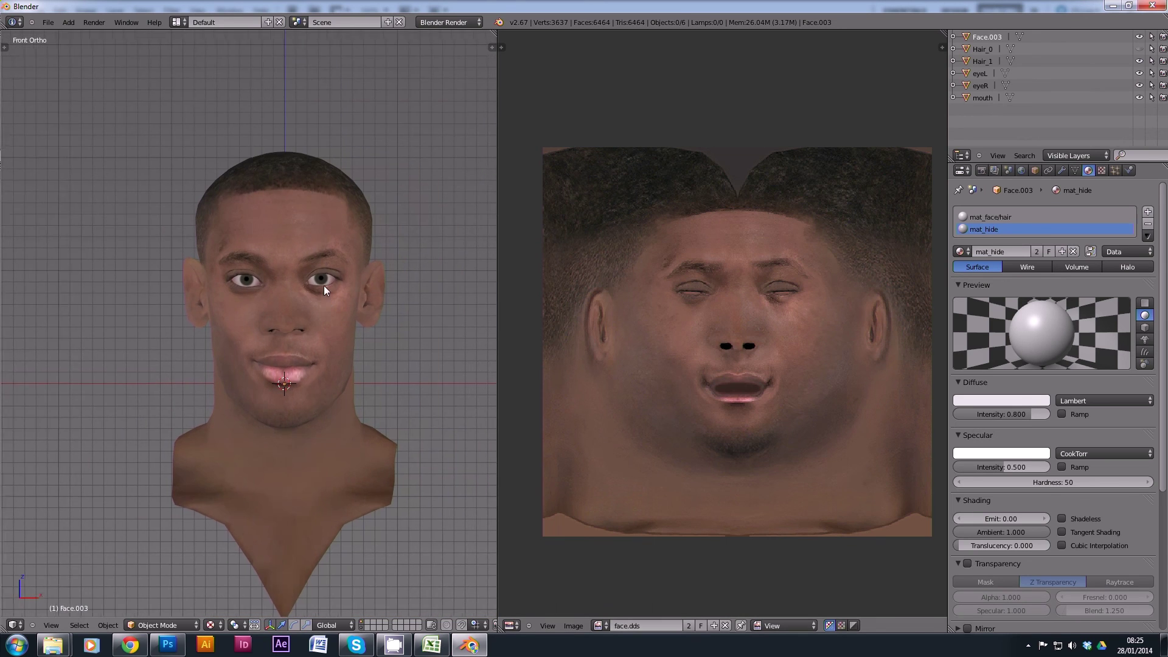
{"action": "left_click_drag", "start_coordinate": [298, 264], "coordinate": [542, 316]}
{"action": "left_click_drag", "start_coordinate": [187, 298], "coordinate": [280, 294]}
{"action": "left_click_drag", "start_coordinate": [256, 579], "coordinate": [247, 230]}
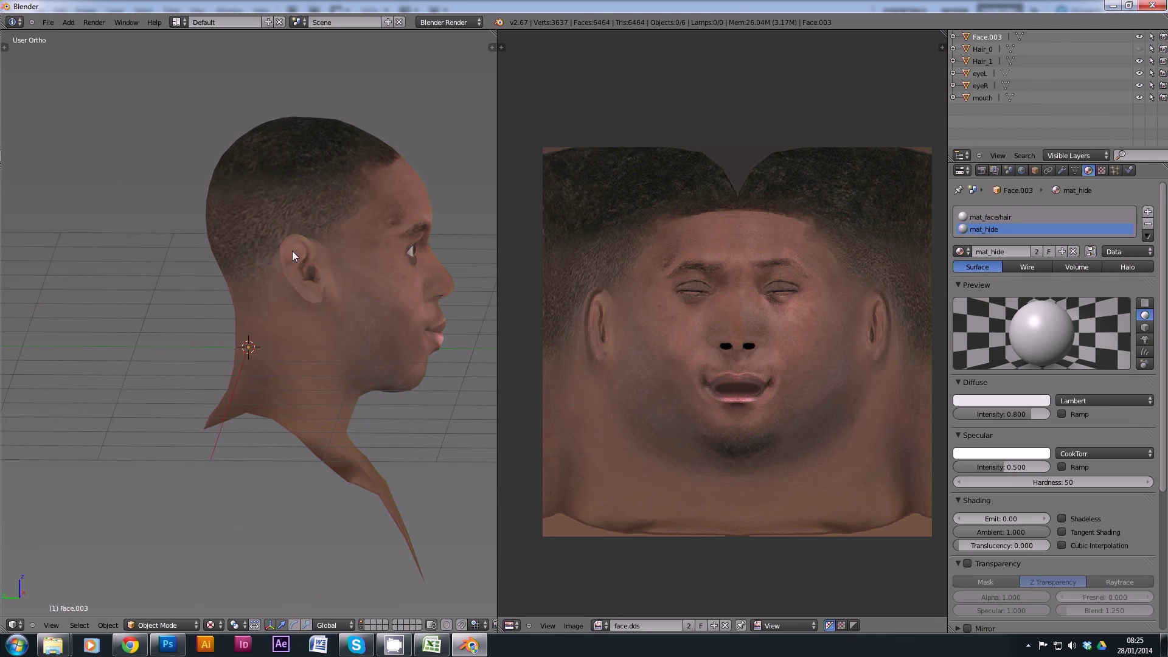
{"action": "left_click_drag", "start_coordinate": [312, 380], "coordinate": [240, 374]}
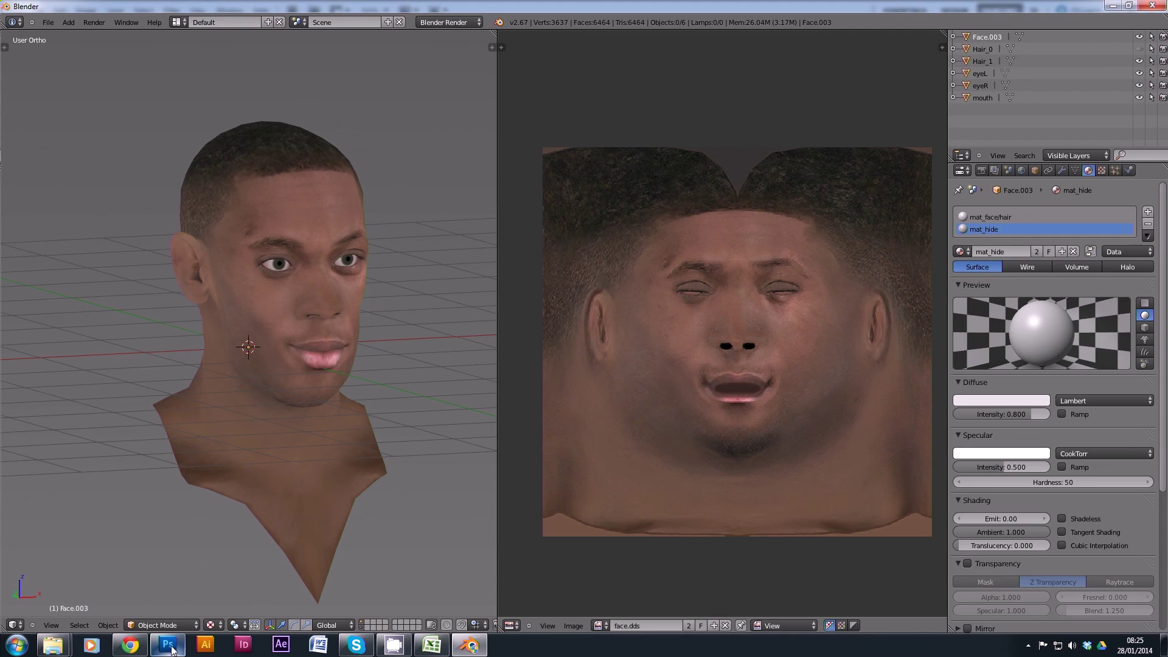
- Return to Photoshop and set the Walcott layer's opacity to 43%, comparing the face with the layer hidden and shown
{"action": "left_click", "coordinate": [172, 648]}
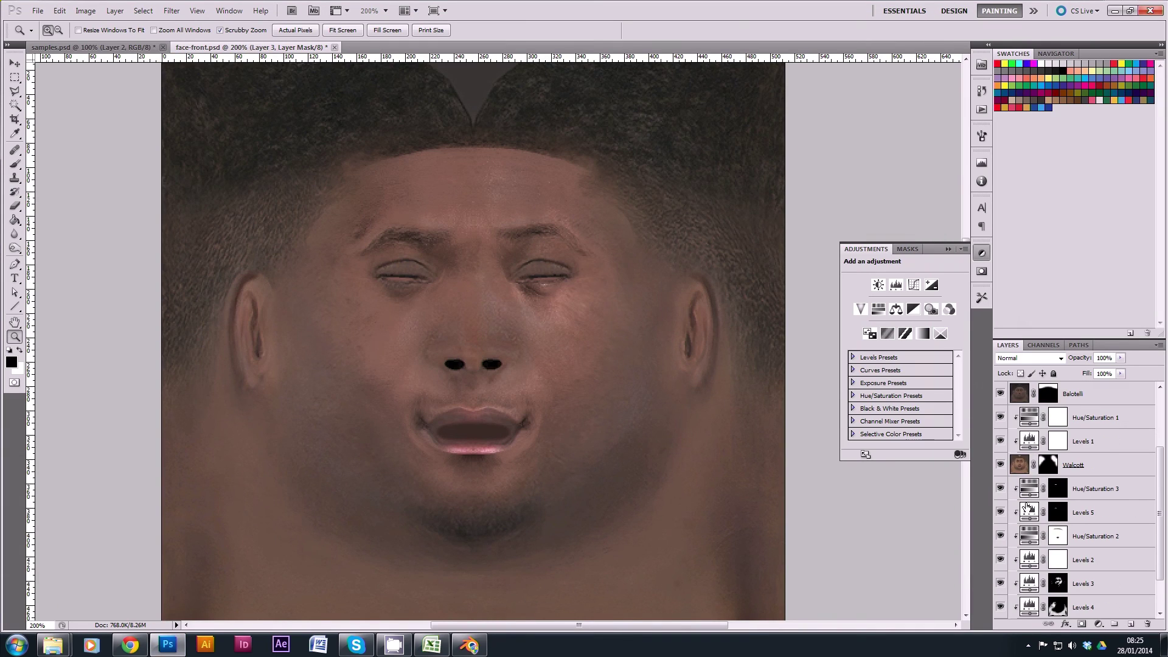
{"action": "left_click", "coordinate": [1022, 466]}
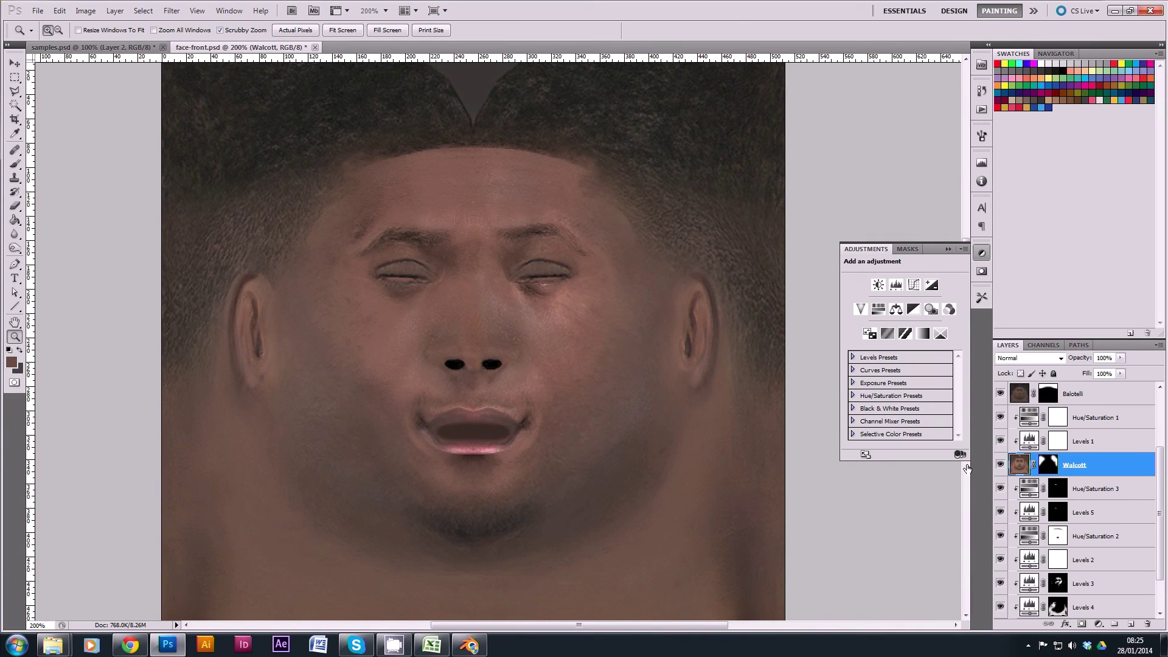
{"action": "left_click", "coordinate": [1119, 357]}
{"action": "left_click_drag", "start_coordinate": [1121, 370], "coordinate": [1091, 372]}
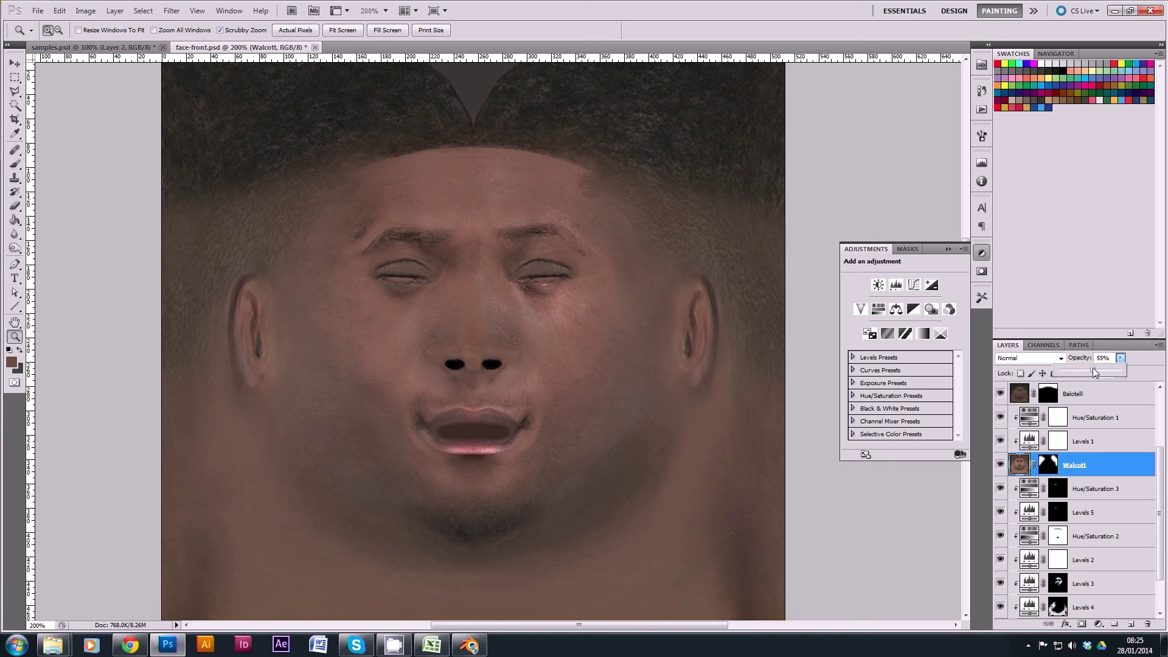
{"action": "left_click", "coordinate": [1001, 465]}
{"action": "left_click", "coordinate": [1000, 465]}
{"action": "left_click", "coordinate": [1001, 465]}
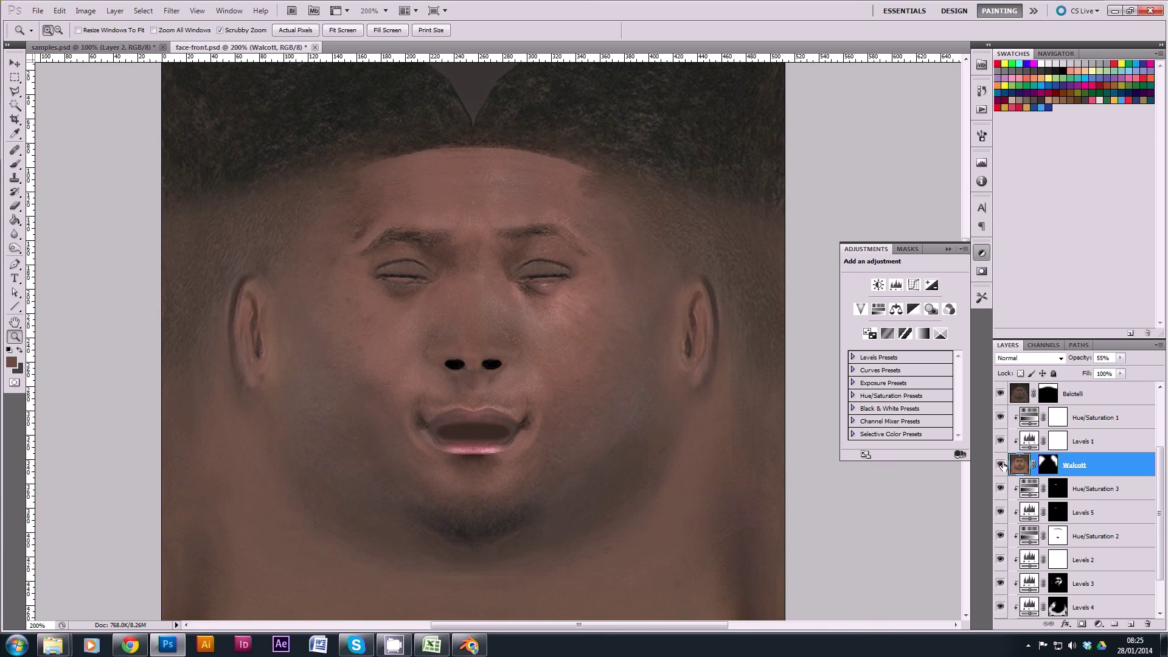
{"action": "left_click", "coordinate": [1121, 358]}
{"action": "left_click", "coordinate": [496, 249], "text": "alt"}
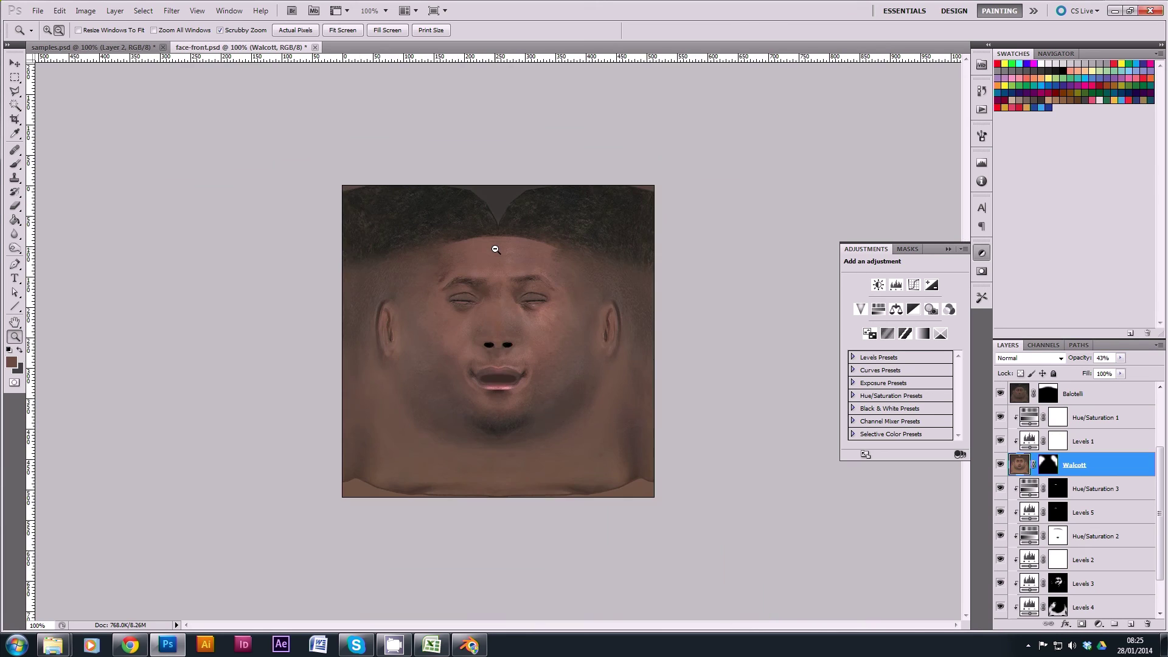
{"action": "left_click", "coordinate": [511, 250]}
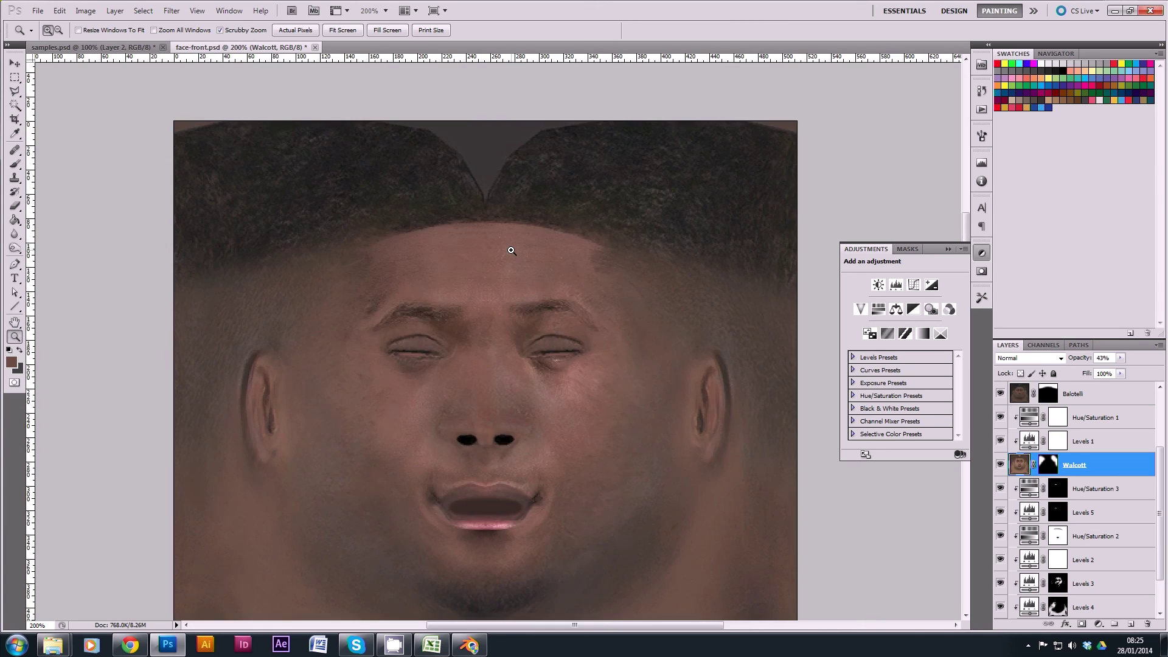
{"action": "left_click", "coordinate": [14, 164]}
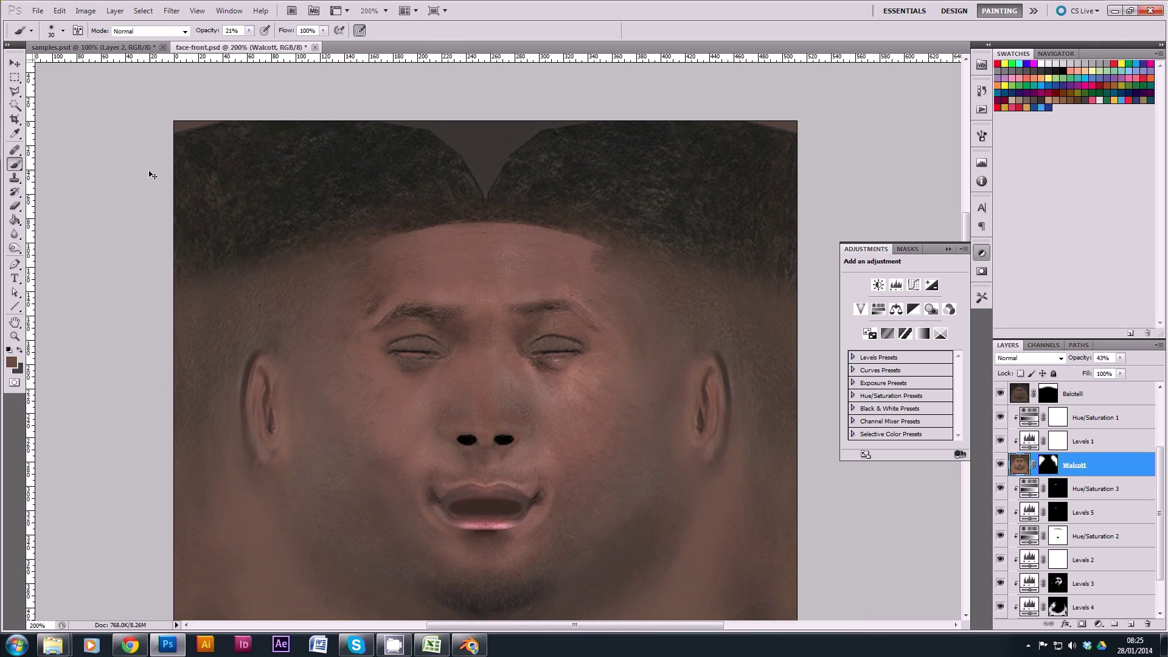
- Export the lightened texture over face.dds in the Martial folder as DXT5 with generated MIP maps
{"action": "key", "text": "ctrl+shift+s"}
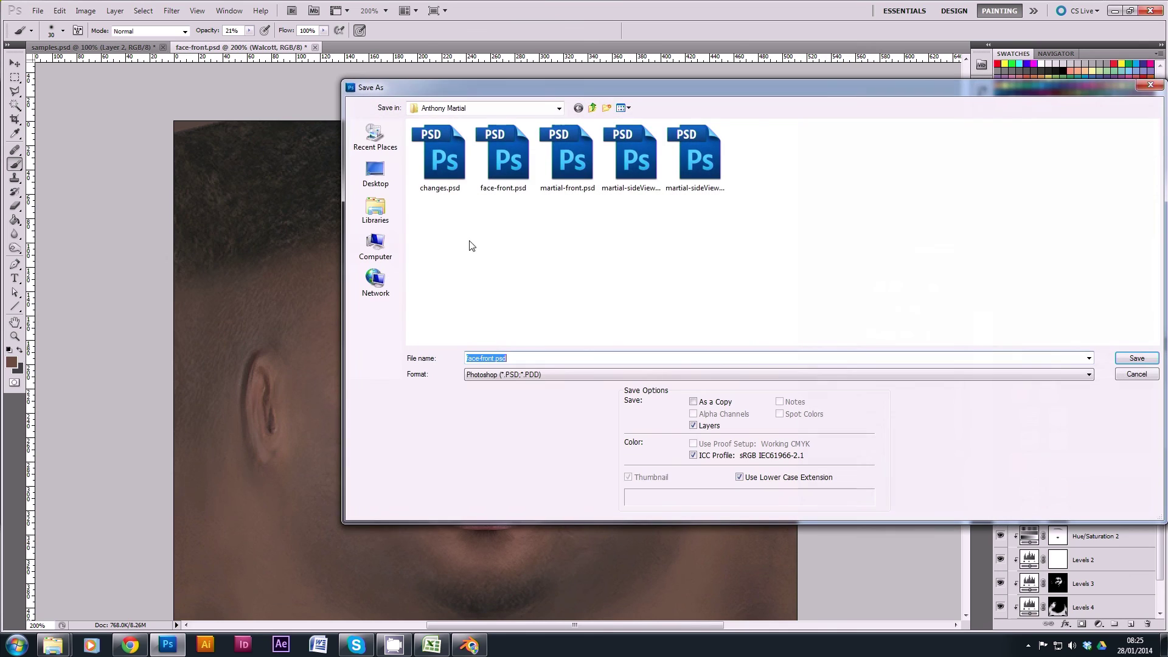
{"action": "double_click", "coordinate": [447, 138]}
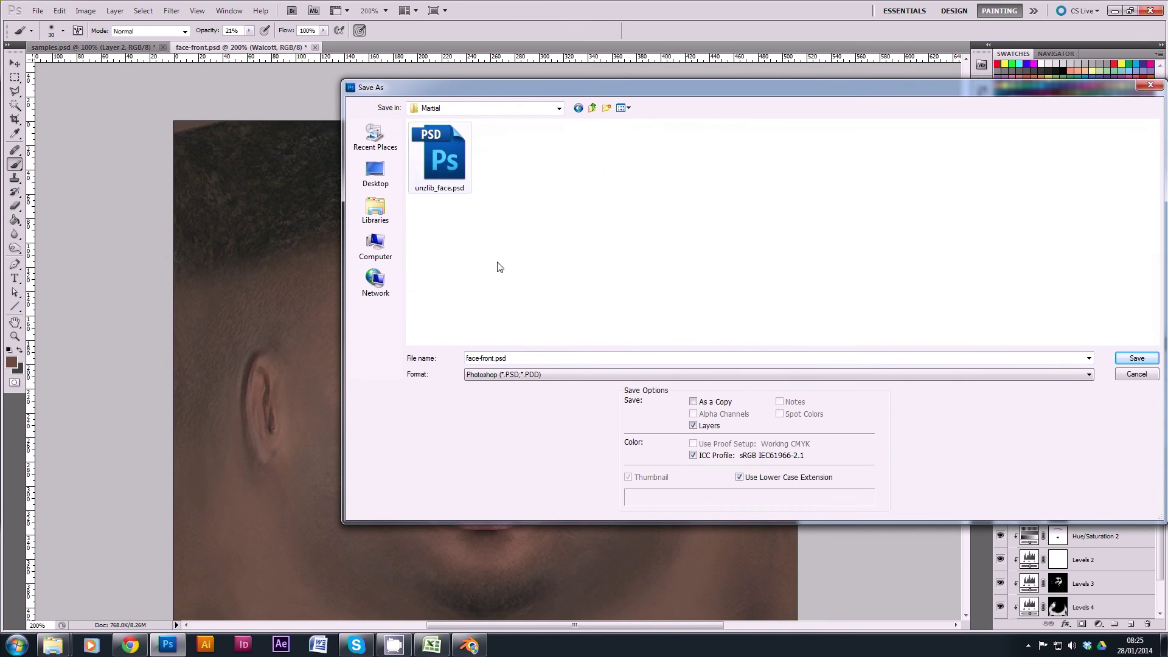
{"action": "left_click", "coordinate": [517, 374]}
{"action": "left_click", "coordinate": [502, 417]}
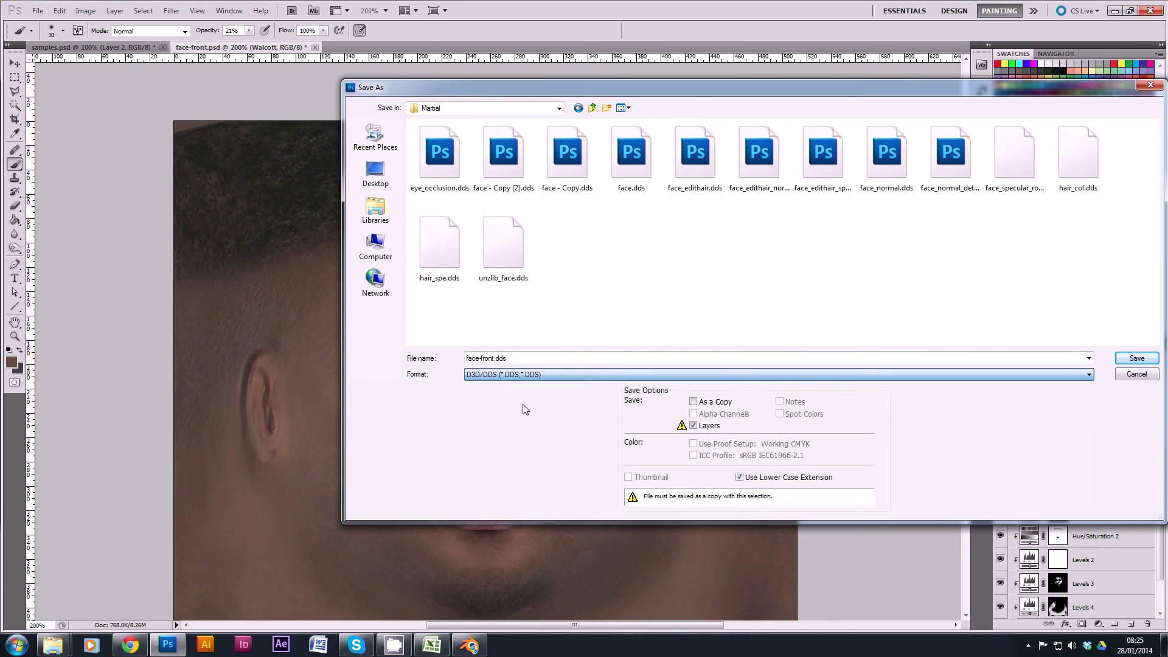
{"action": "double_click", "coordinate": [610, 163]}
{"action": "left_click", "coordinate": [554, 244]}
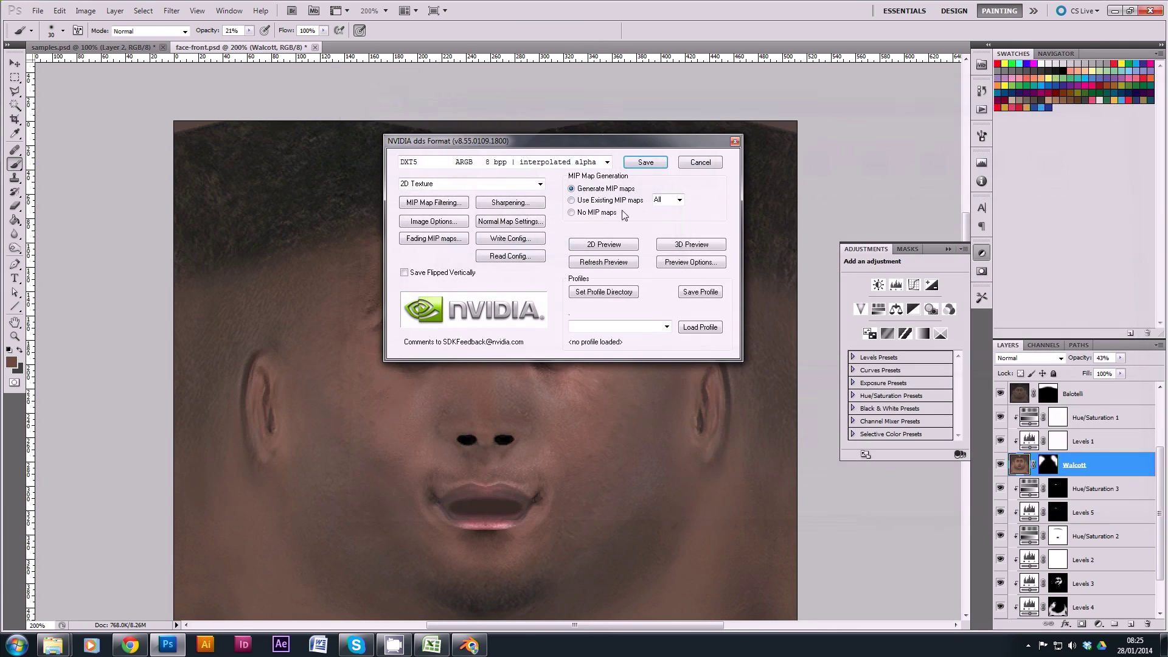
{"action": "left_click", "coordinate": [649, 162]}
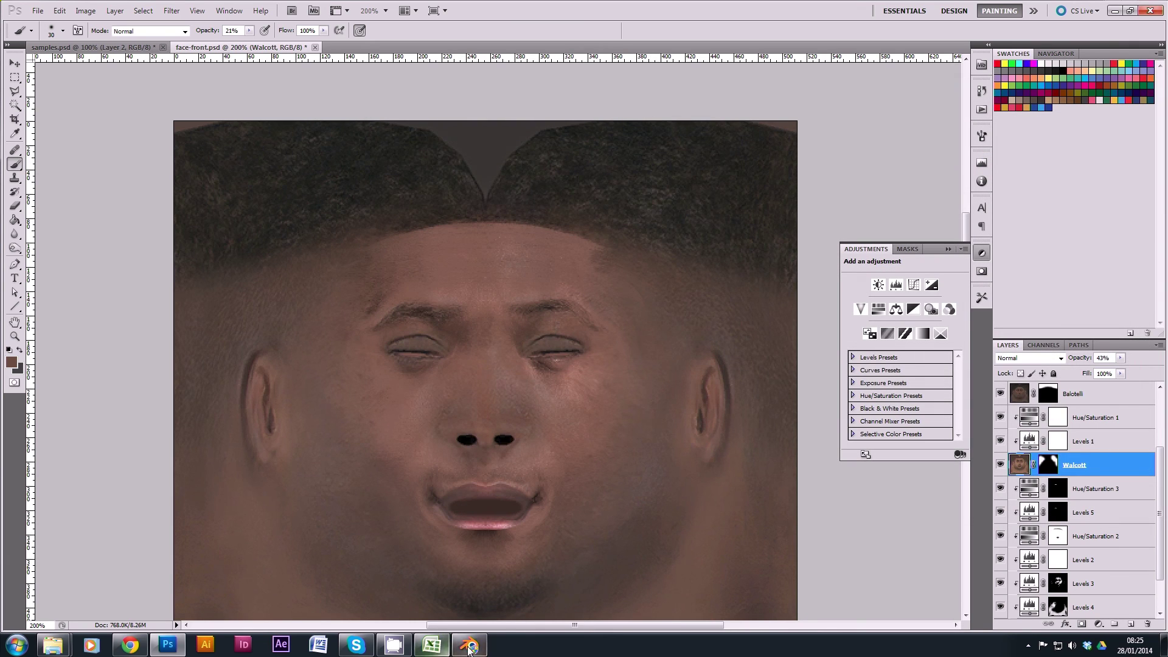
- Switch to Blender, reload face.dds with the fainter Walcott layer, and check the side hair and ear area on the head
{"action": "left_click", "coordinate": [469, 645]}
{"action": "left_click", "coordinate": [573, 625]}
{"action": "left_click", "coordinate": [593, 576]}
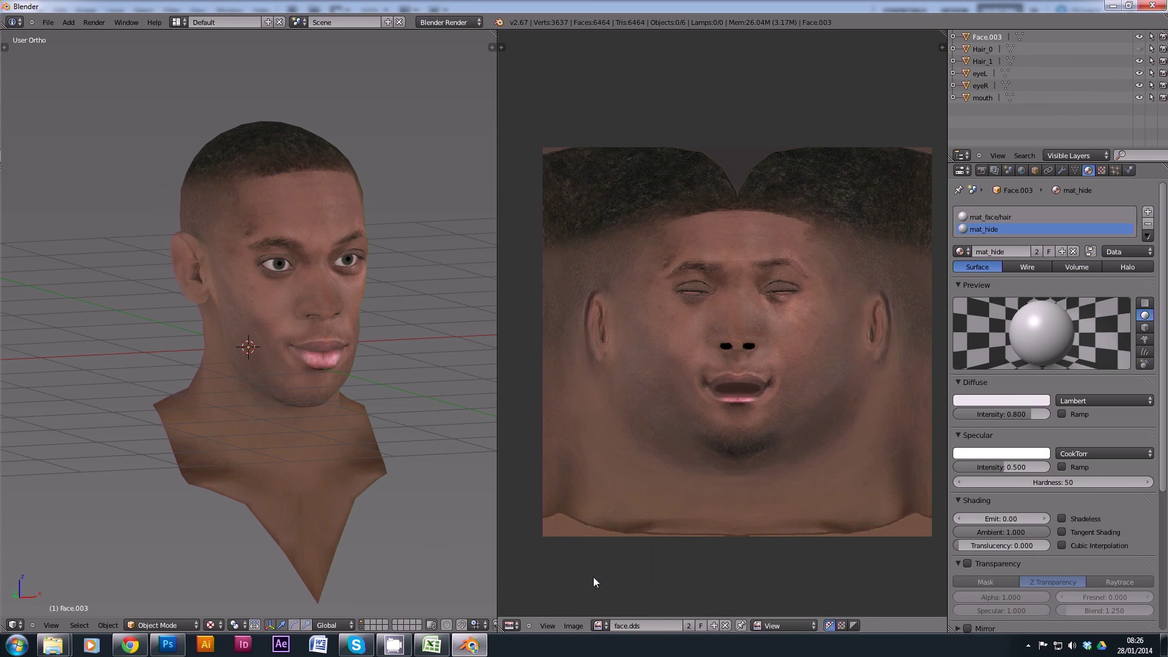
{"action": "left_click_drag", "start_coordinate": [184, 336], "coordinate": [336, 294]}
{"action": "scroll", "coordinate": [322, 283], "scroll_direction": "down", "scroll_amount": 3}
{"action": "scroll", "coordinate": [363, 283], "scroll_direction": "up", "scroll_amount": 3}
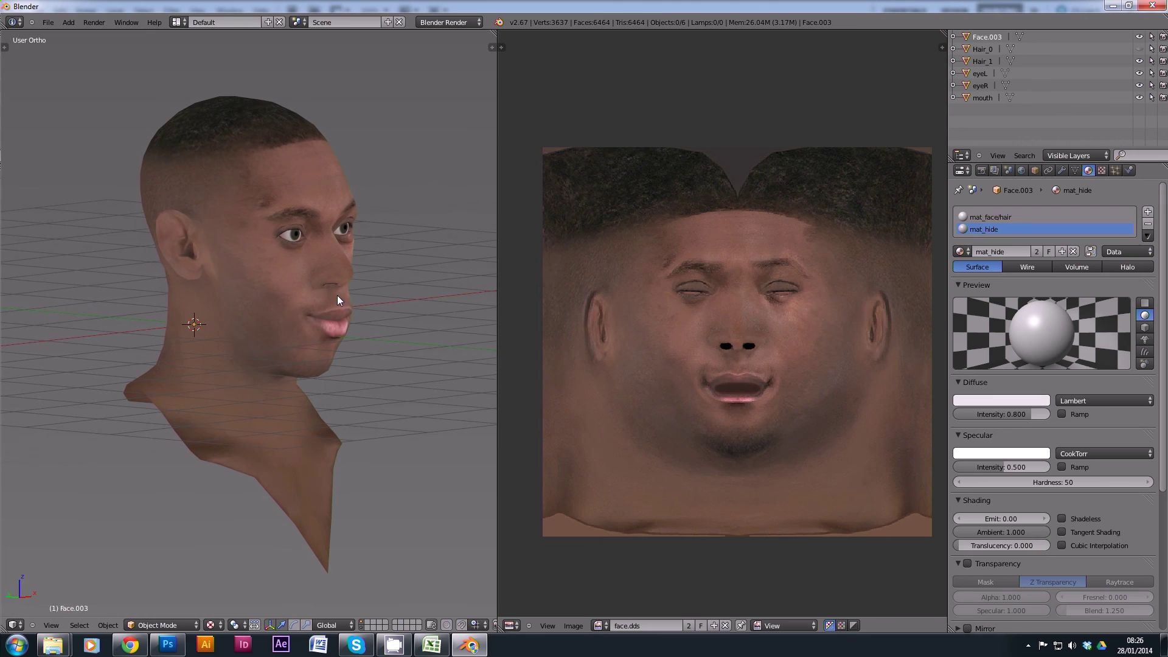
- Compare the head with the Getty Images reference photo in Chrome and inspect the opposite side of the face in Blender
{"action": "left_click", "coordinate": [129, 644]}
{"action": "left_click_drag", "start_coordinate": [292, 43], "coordinate": [661, 79]}
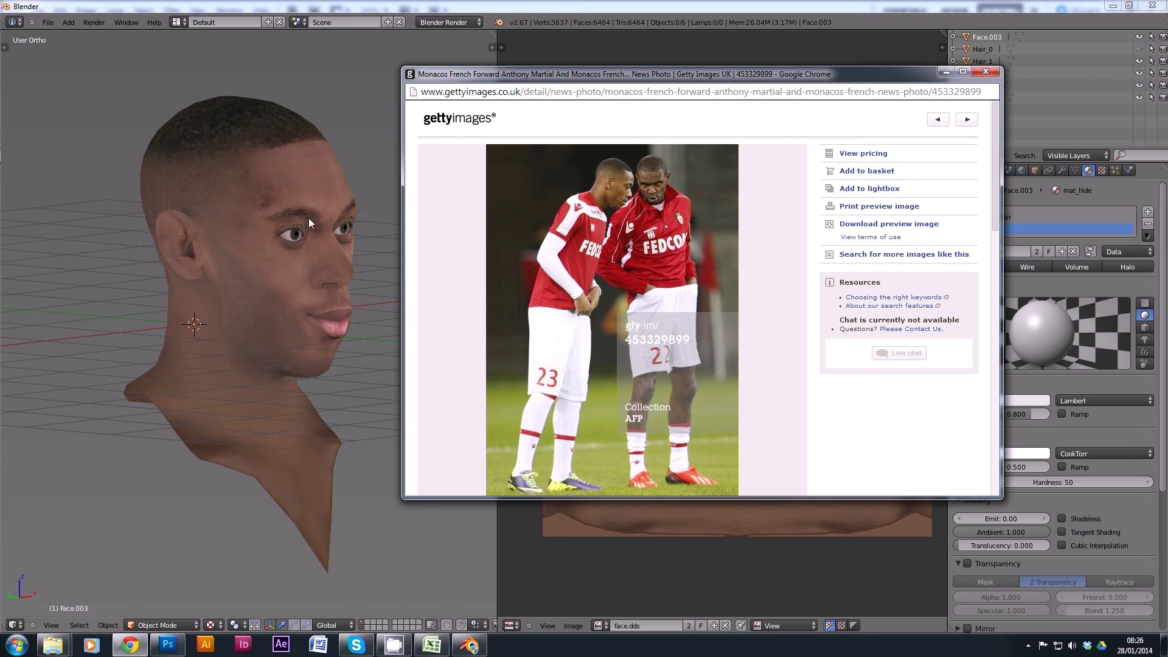
{"action": "left_click", "coordinate": [946, 72]}
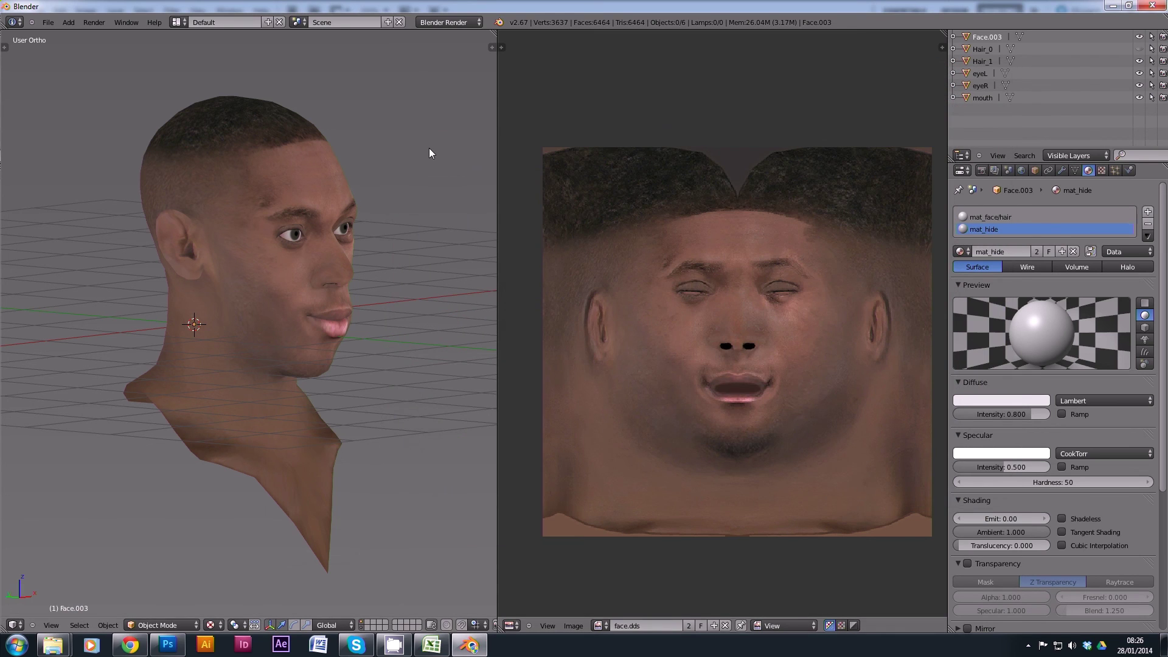
{"action": "left_click_drag", "start_coordinate": [429, 148], "coordinate": [291, 245]}
{"action": "scroll", "coordinate": [284, 229], "scroll_direction": "up", "scroll_amount": 4}
{"action": "scroll", "coordinate": [285, 230], "scroll_direction": "down", "scroll_amount": 4}
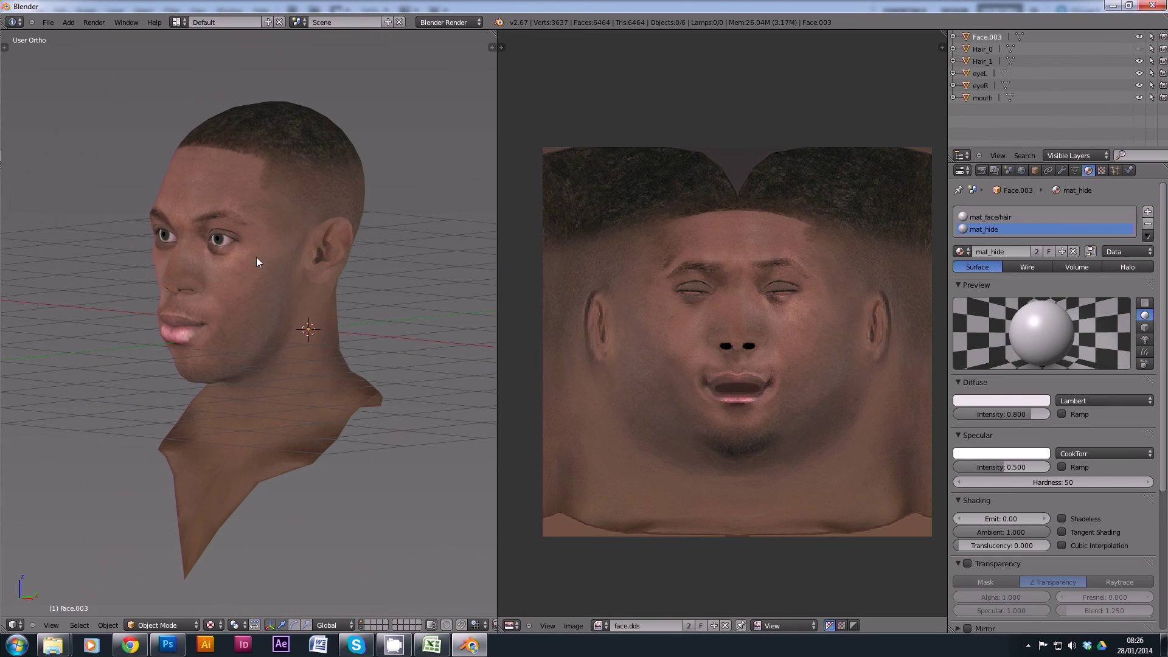